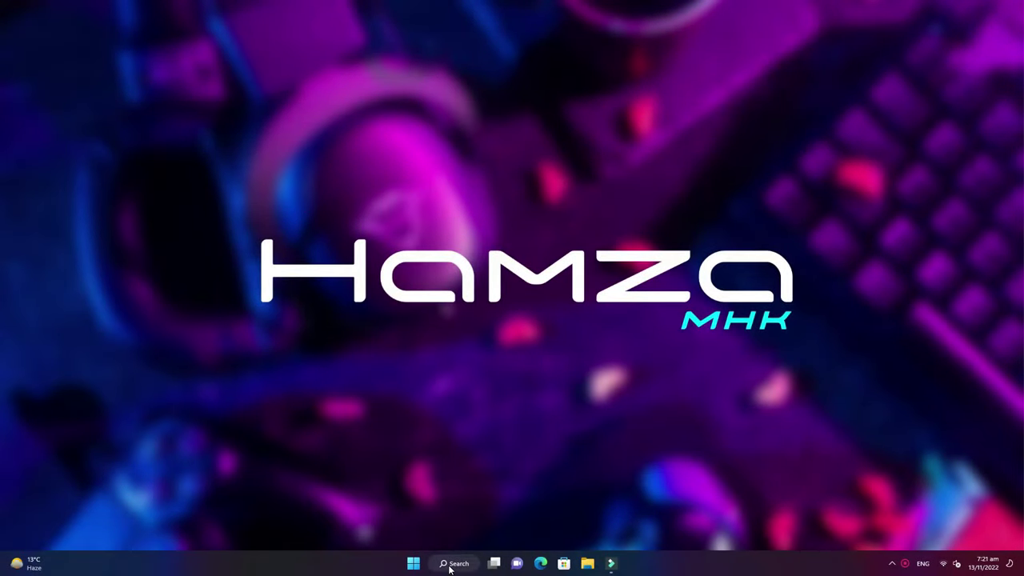
Launch Adobe Illustrator 2020 from the Windows search Recent list.
click(449, 566)
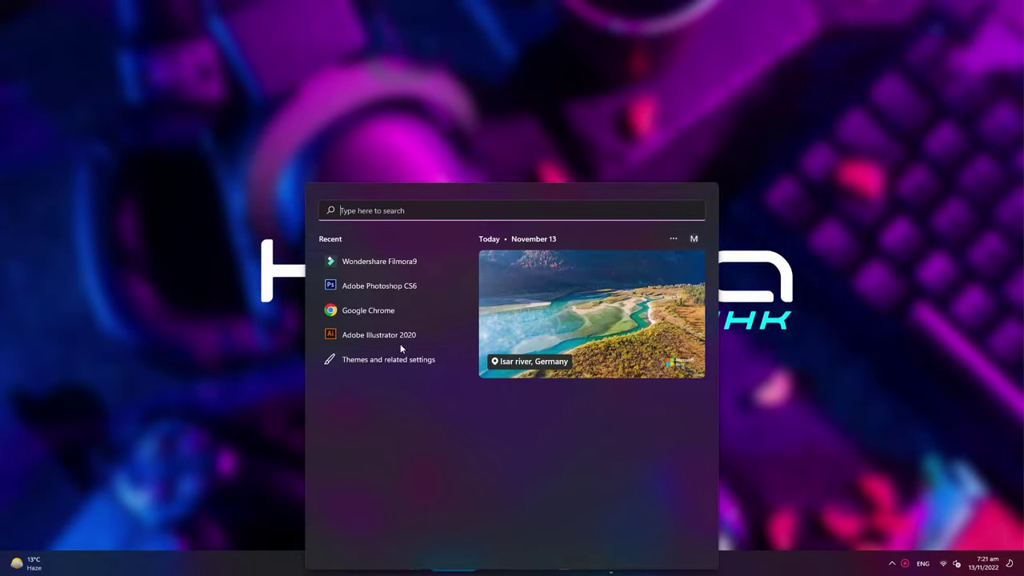
click(400, 335)
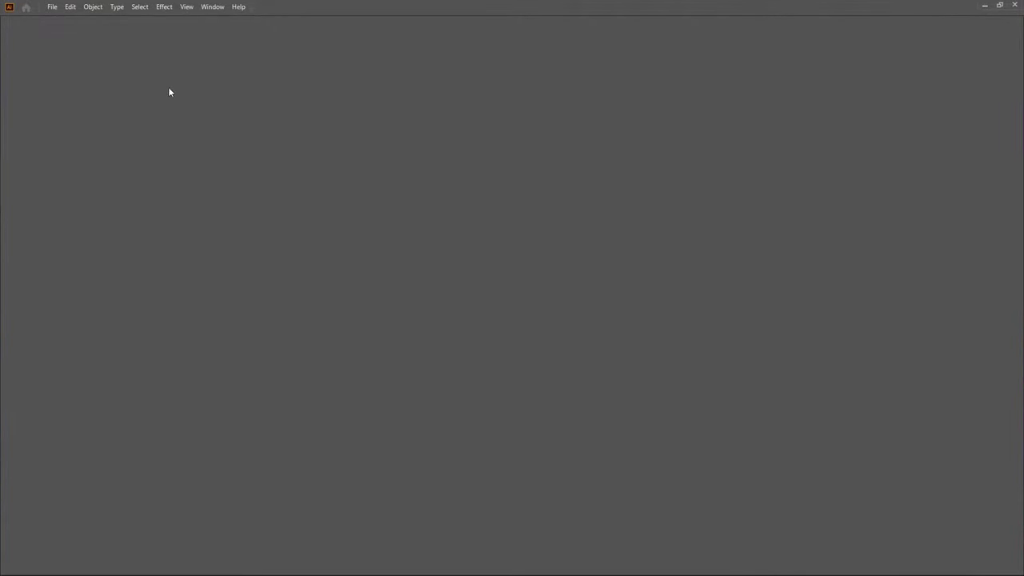
click(52, 7)
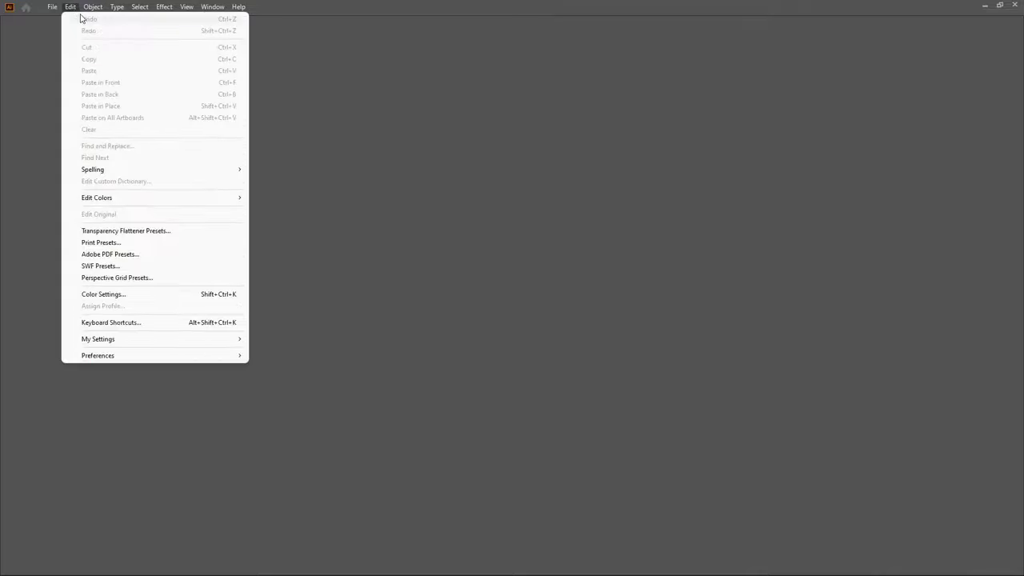
Create a new Web document in inches, 18 in wide and 12 in tall.
click(66, 19)
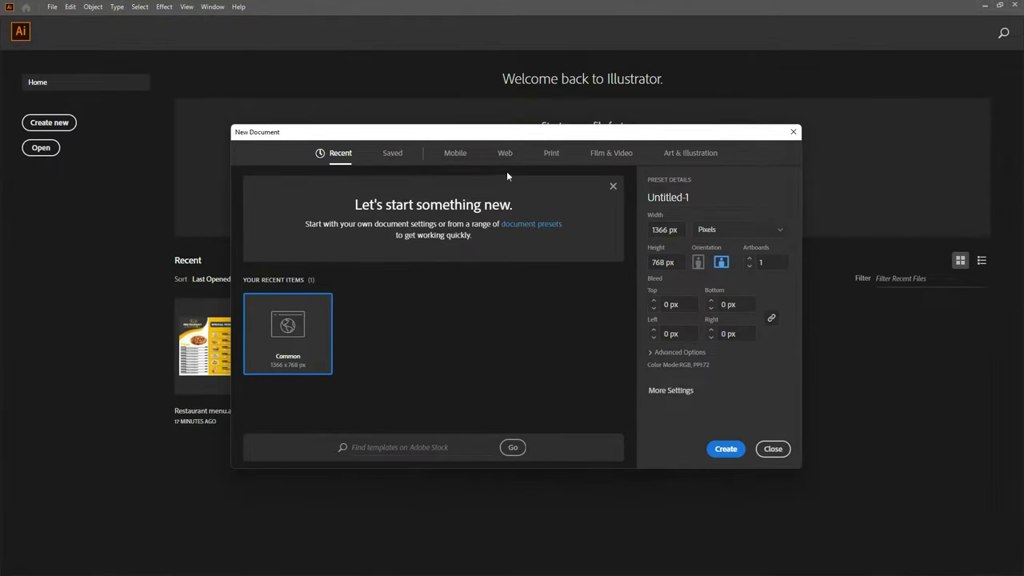
click(504, 155)
click(742, 232)
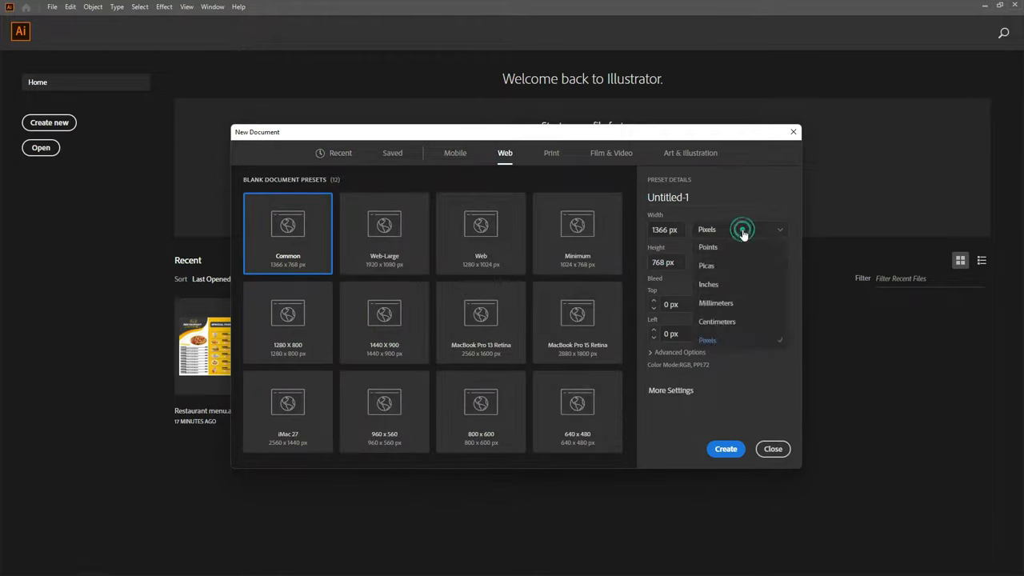
click(711, 284)
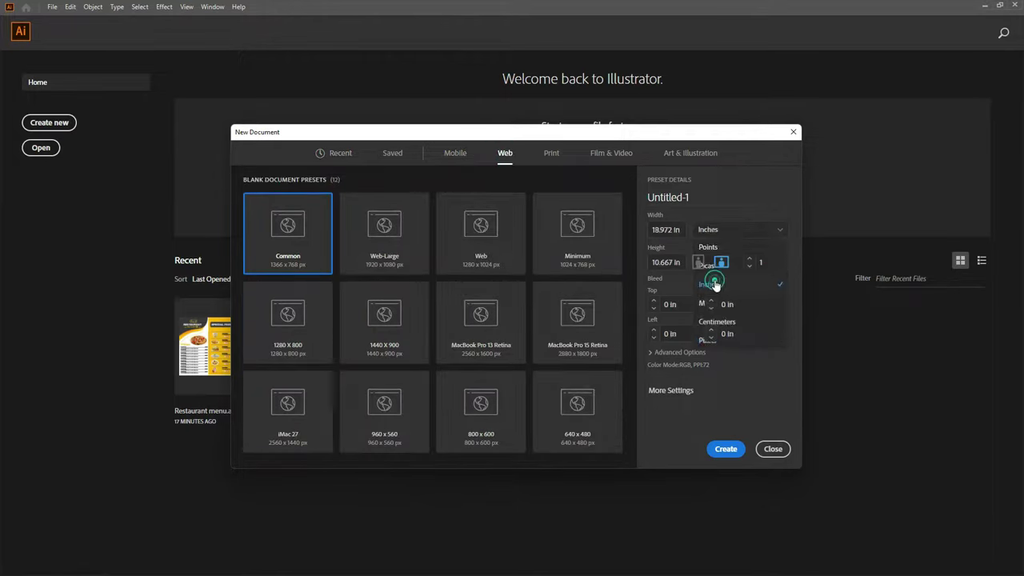
click(679, 230)
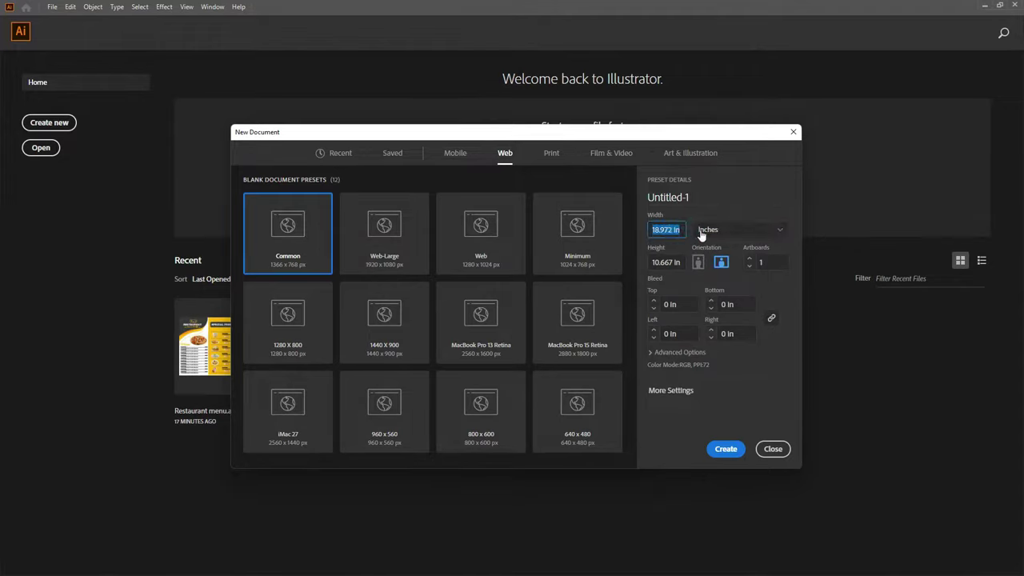
key(BackSpace)
text(18)
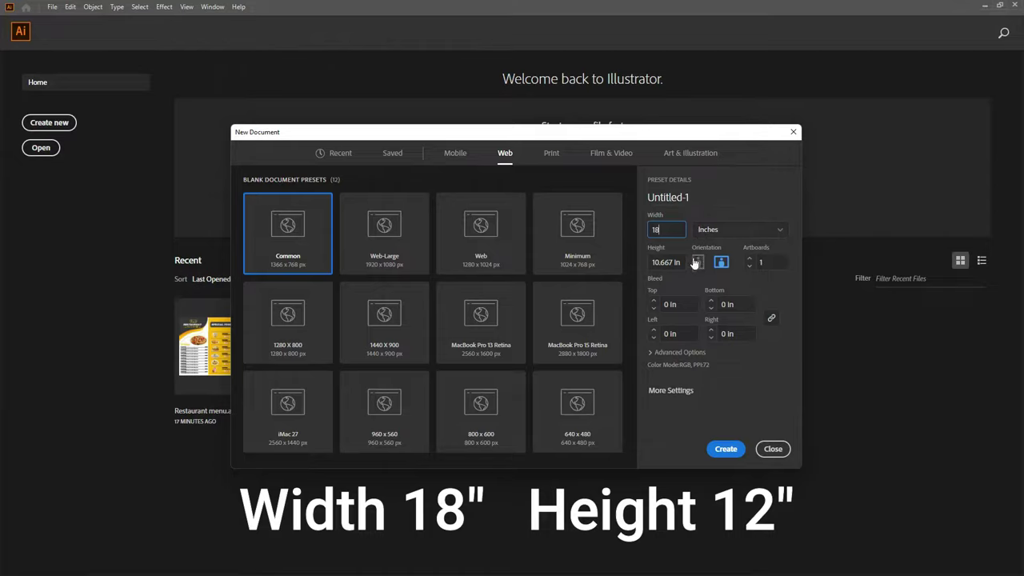
click(678, 263)
text(12)
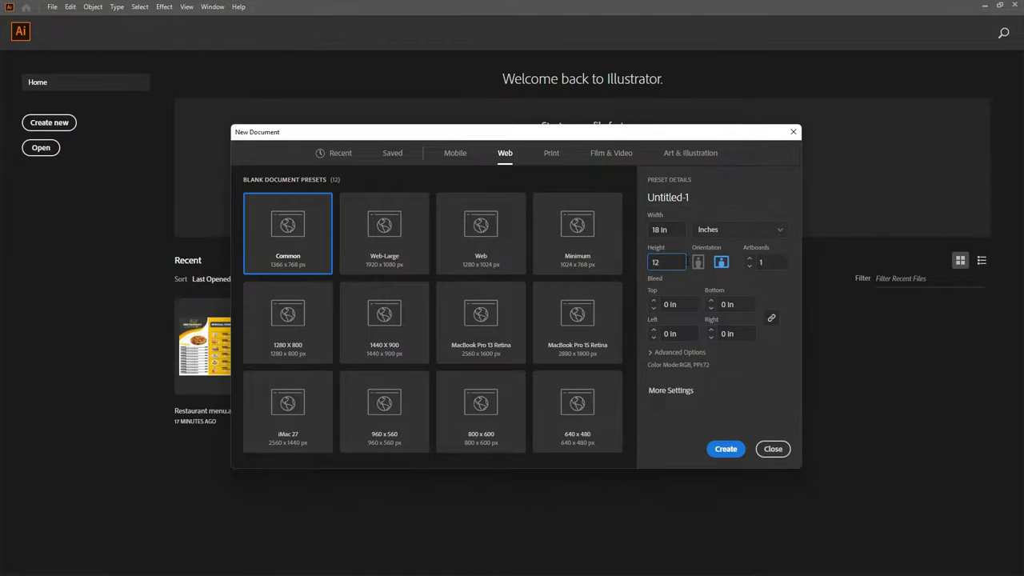
click(719, 452)
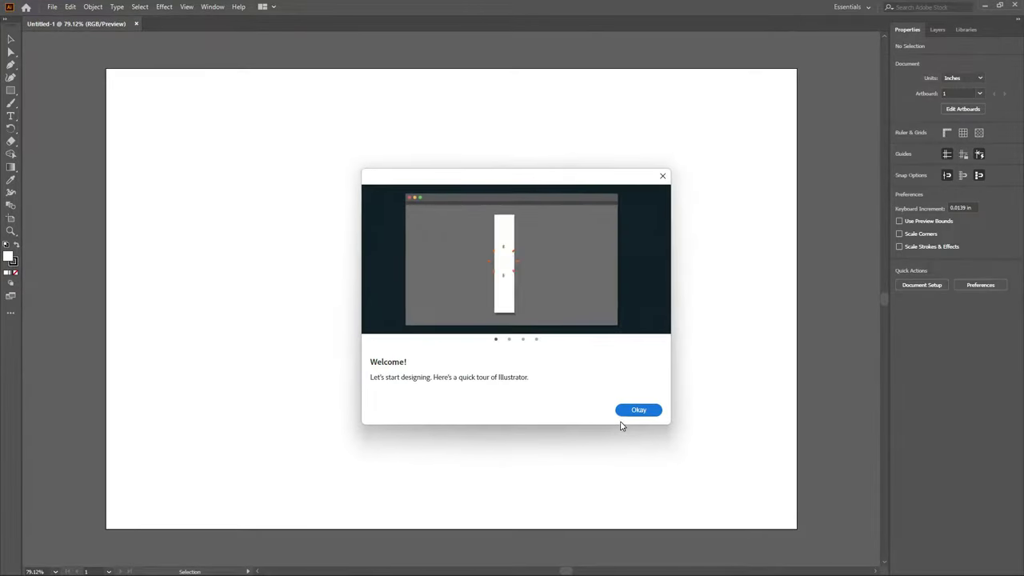
Draw a white rectangle filling the entire 18 × 12 in artboard.
click(661, 177)
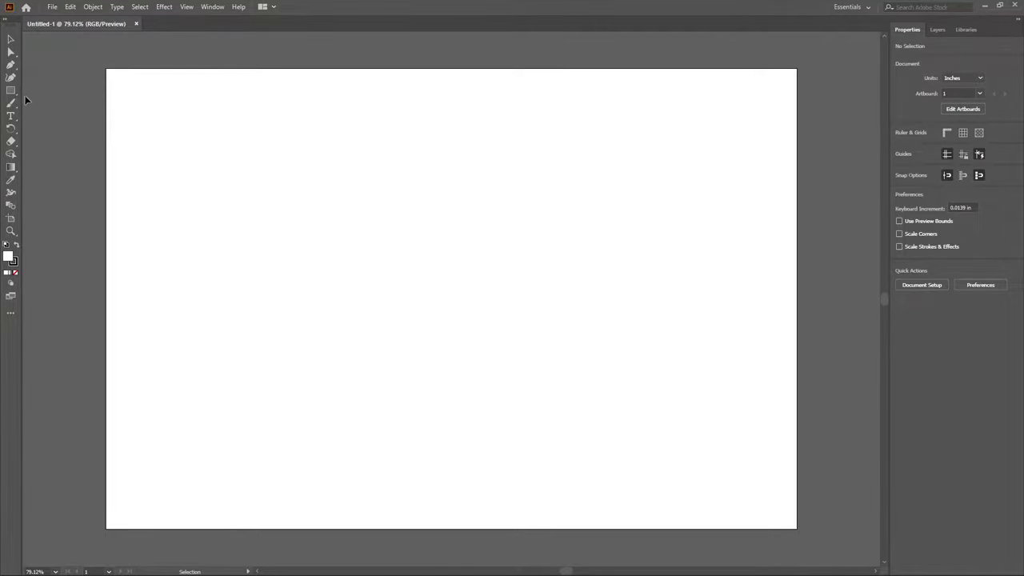
click(11, 90)
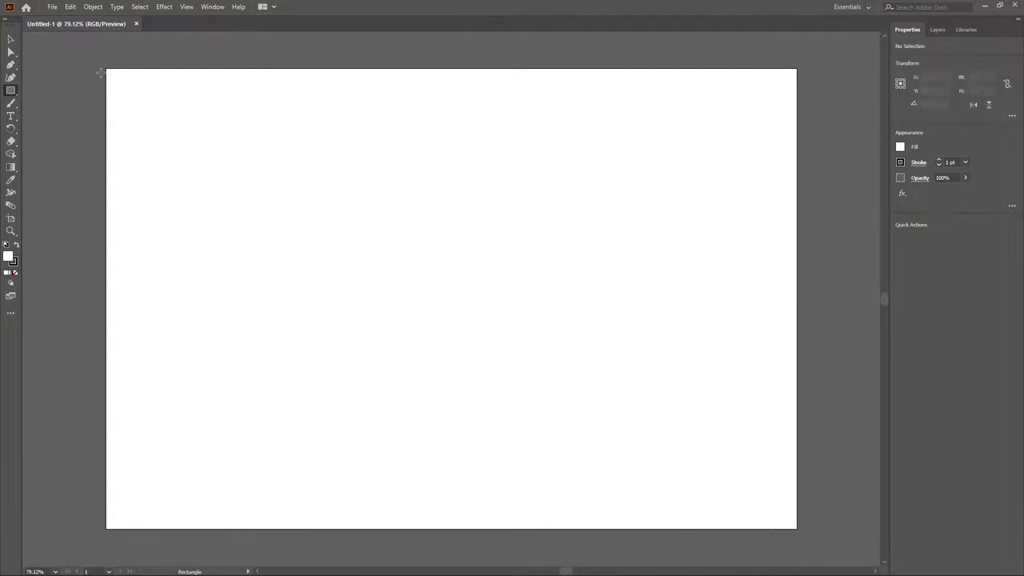
mouse_move(106, 67)
mouse_down()
mouse_move(709, 510)
mouse_move(797, 528)
mouse_up()
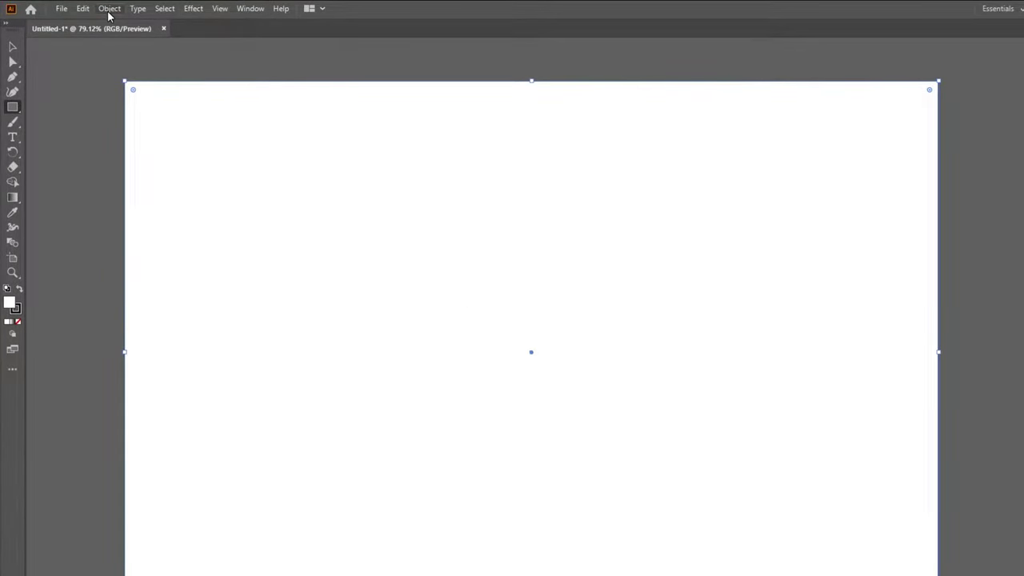
click(110, 9)
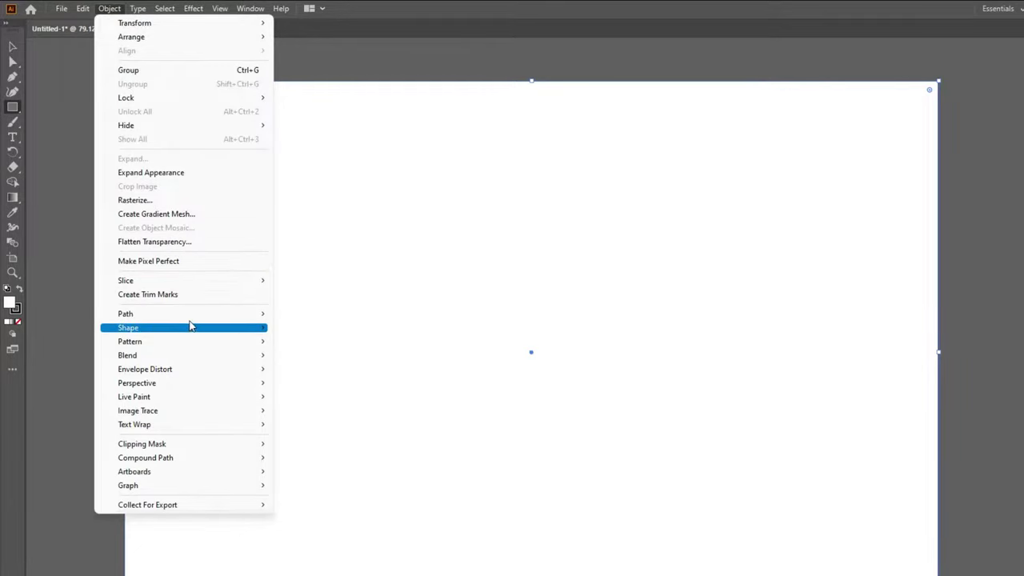
mouse_move(183, 313)
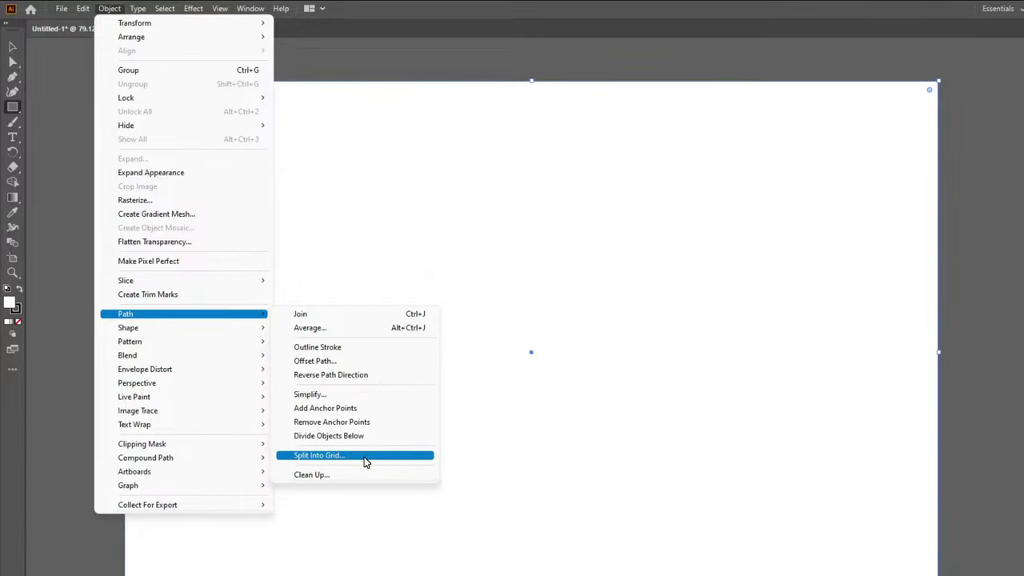
In Split Into Grid, set 1 row, 3 columns and a 0.3 in gutter with preview.
click(365, 461)
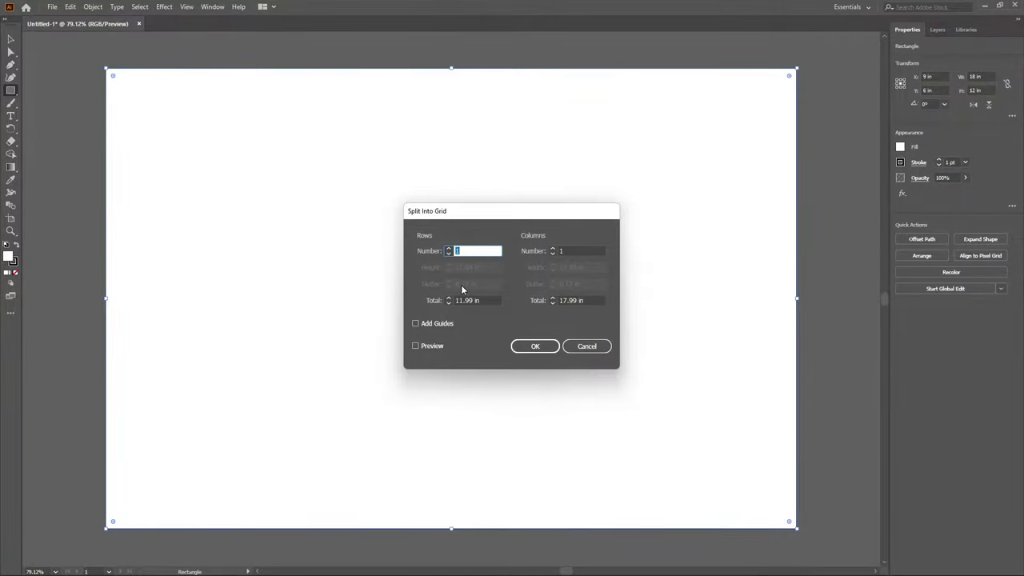
key(Up)
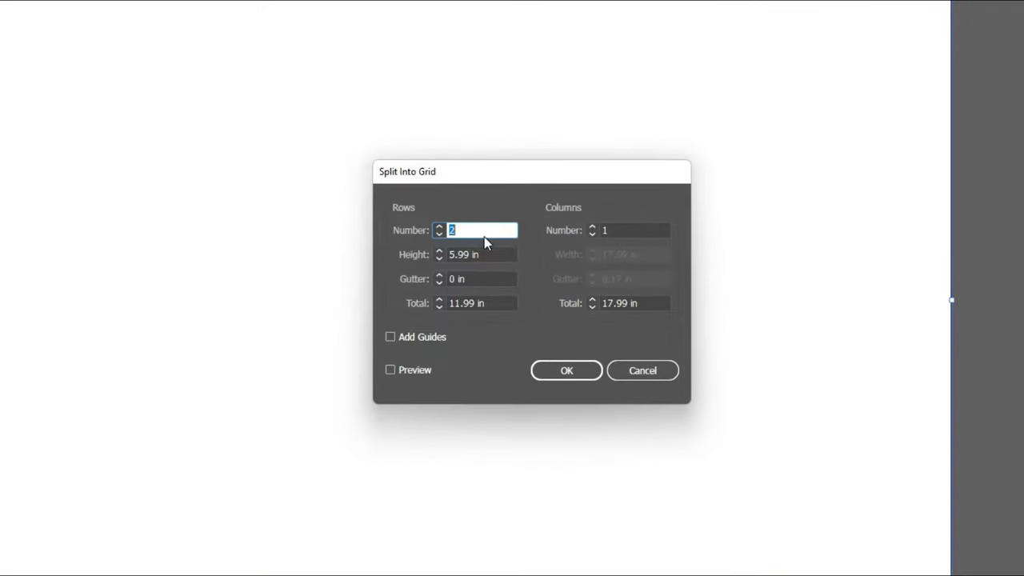
click(391, 370)
key(Down)
click(608, 231)
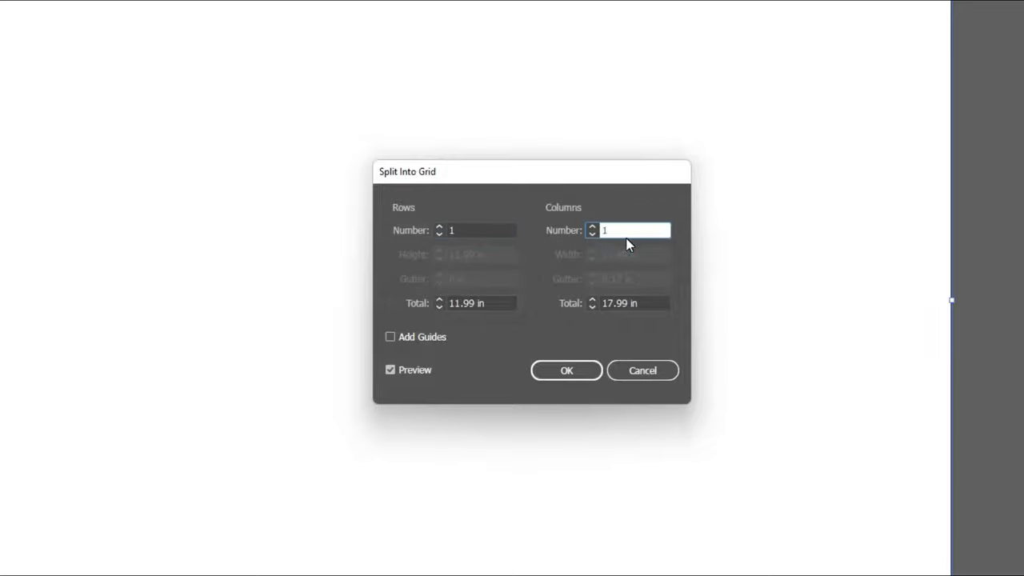
key(Up)
key(Up)
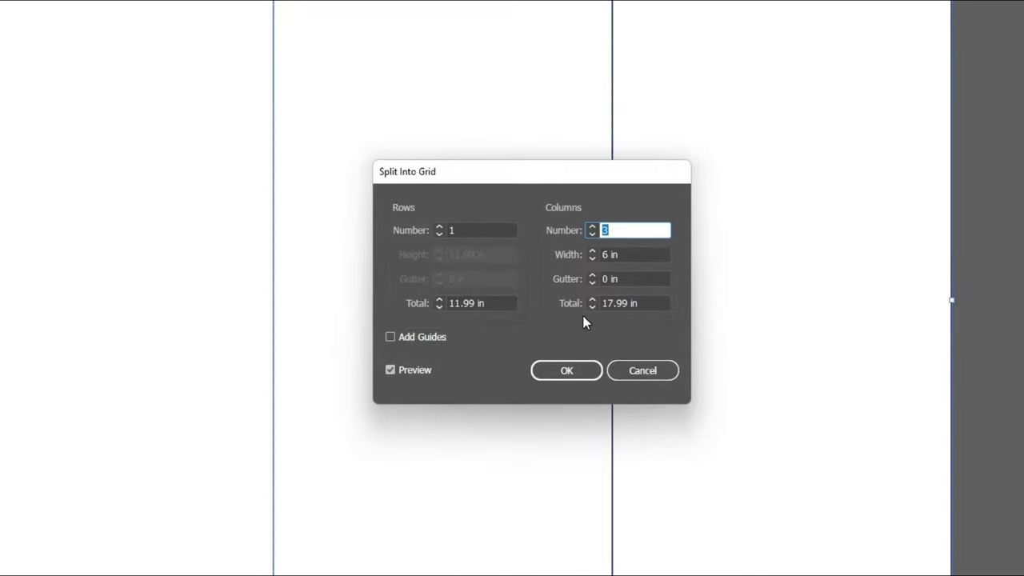
click(634, 280)
key(Up)
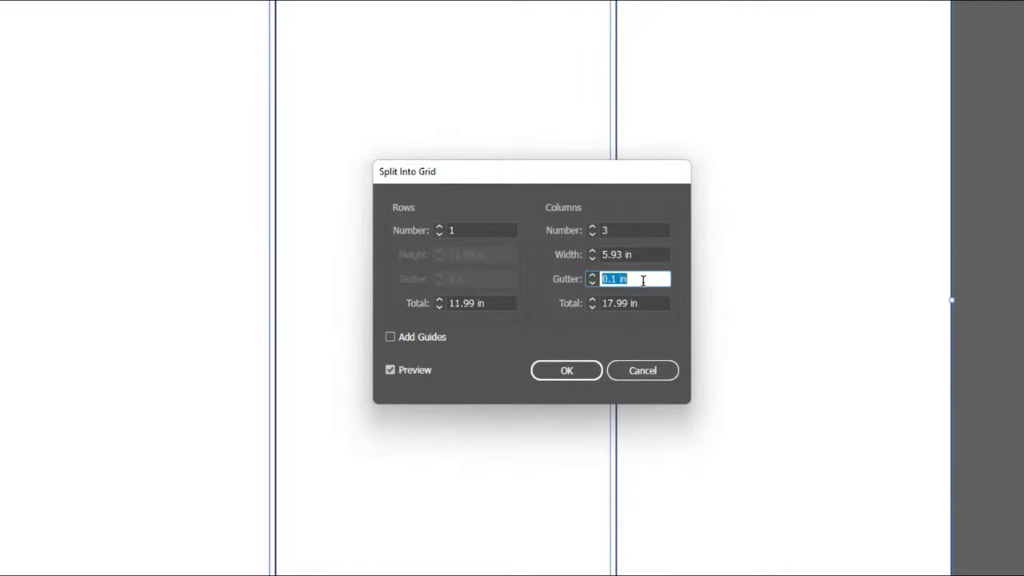
key(Up)
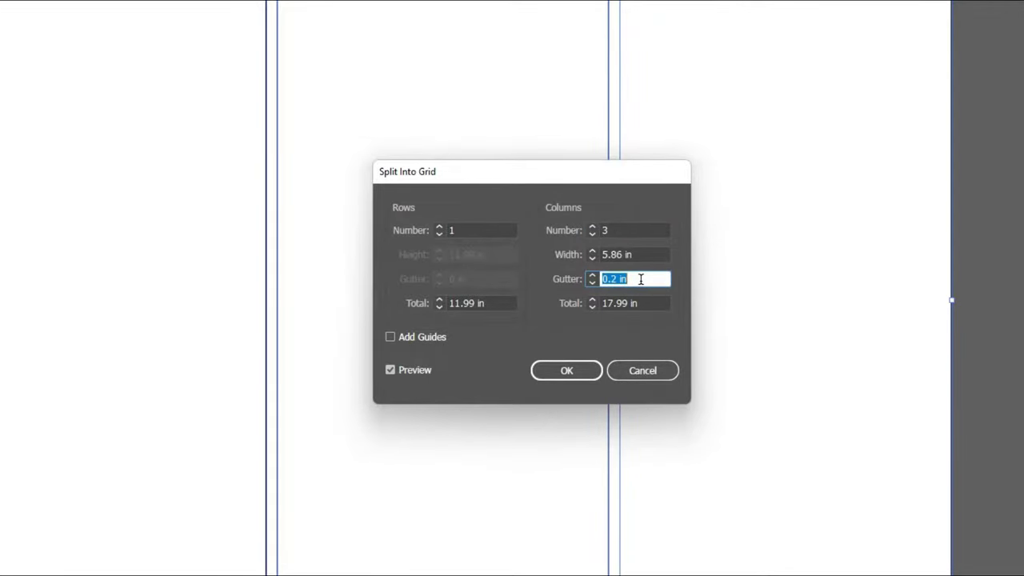
key(Up)
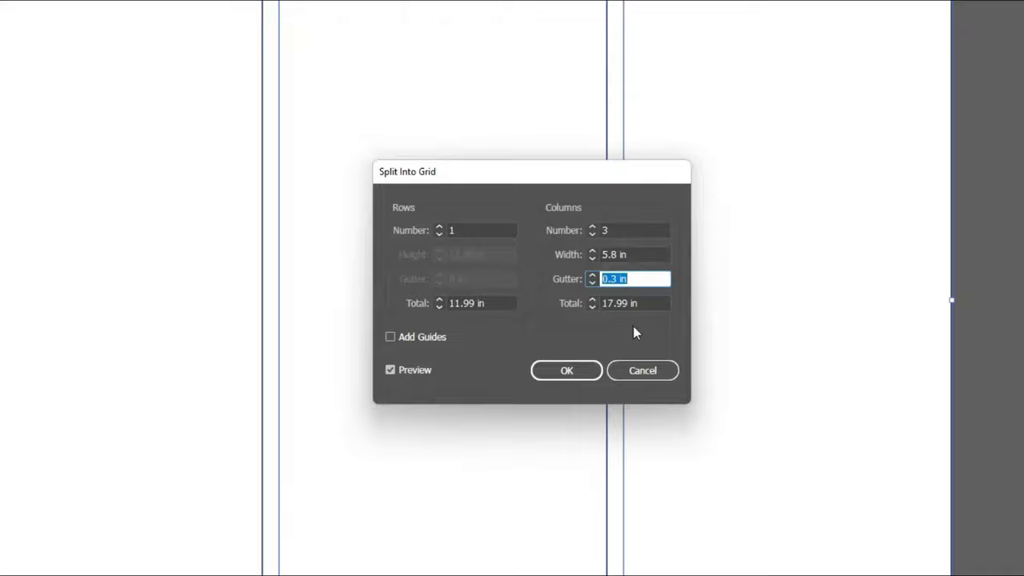
Set grid totals to 11.4 in height and 17.4 in width, and apply the split.
click(488, 304)
double_click(507, 304)
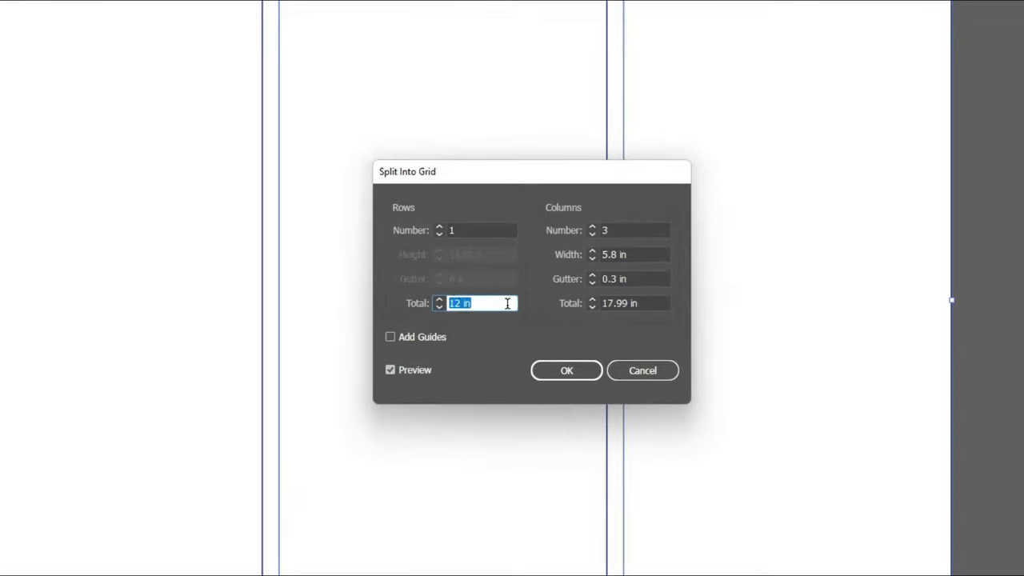
text(11.9)
click(654, 303)
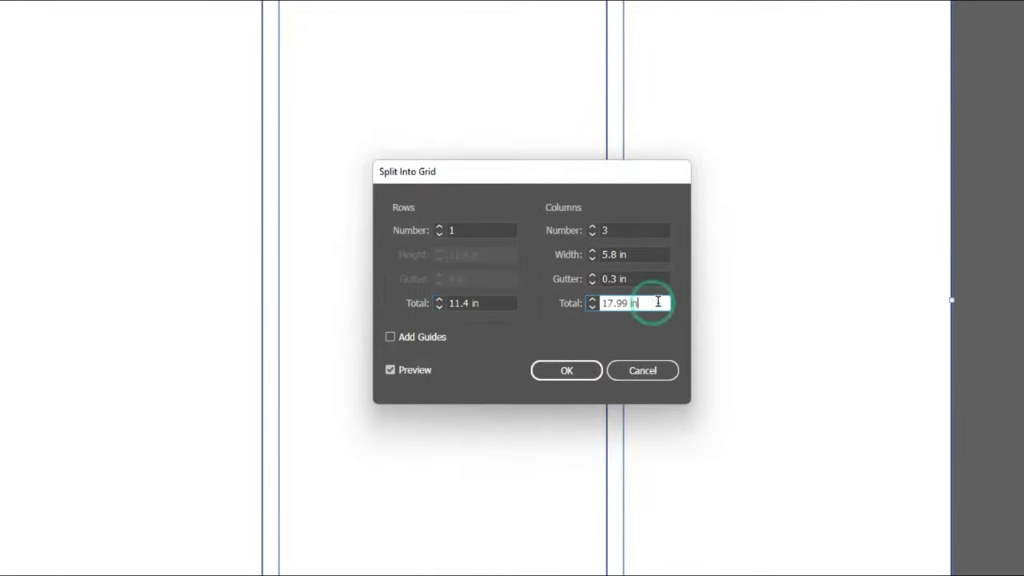
double_click(657, 303)
text(17.9)
key(Down)
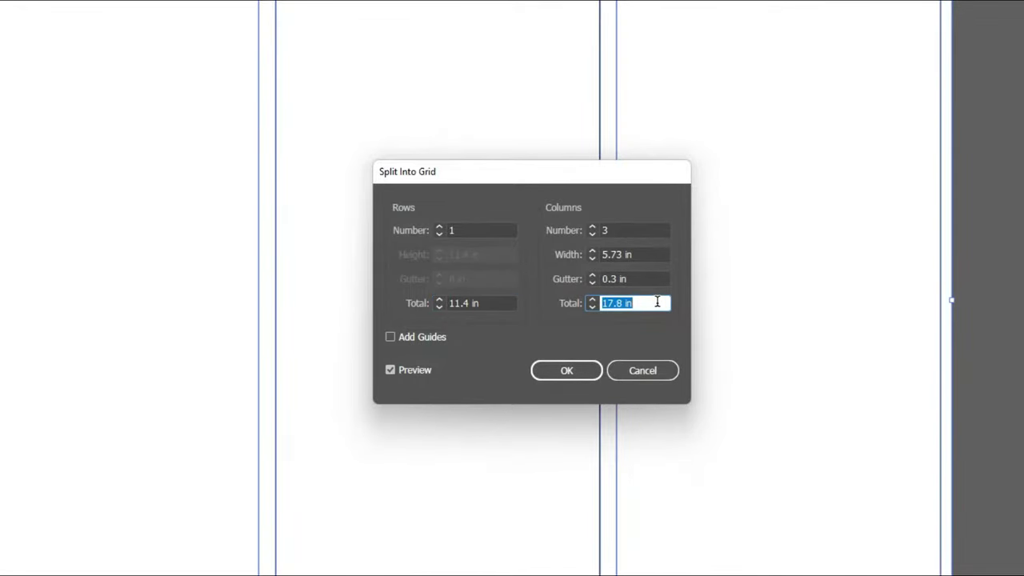
key(Down)
key(Down)
key(Down)
key(Down)
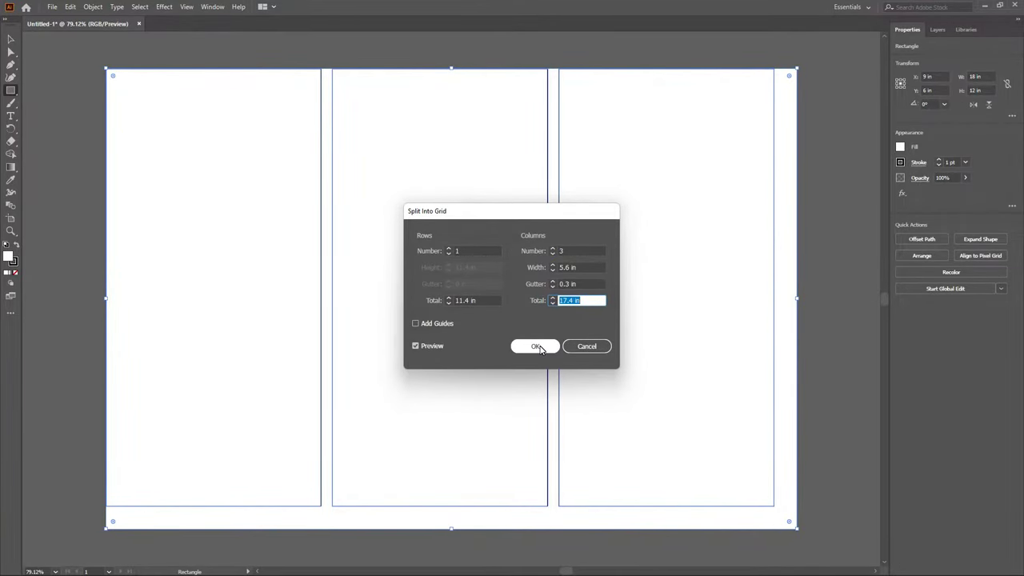
click(536, 346)
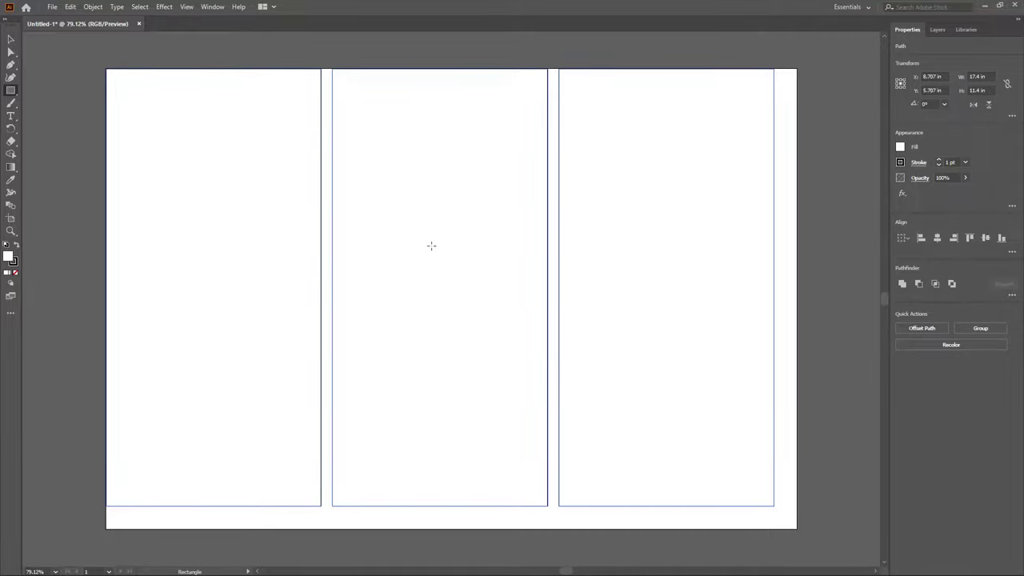
Convert all three panels into guides and centre them on the artboard.
click(10, 38)
key(ctrl+a)
right_click(503, 266)
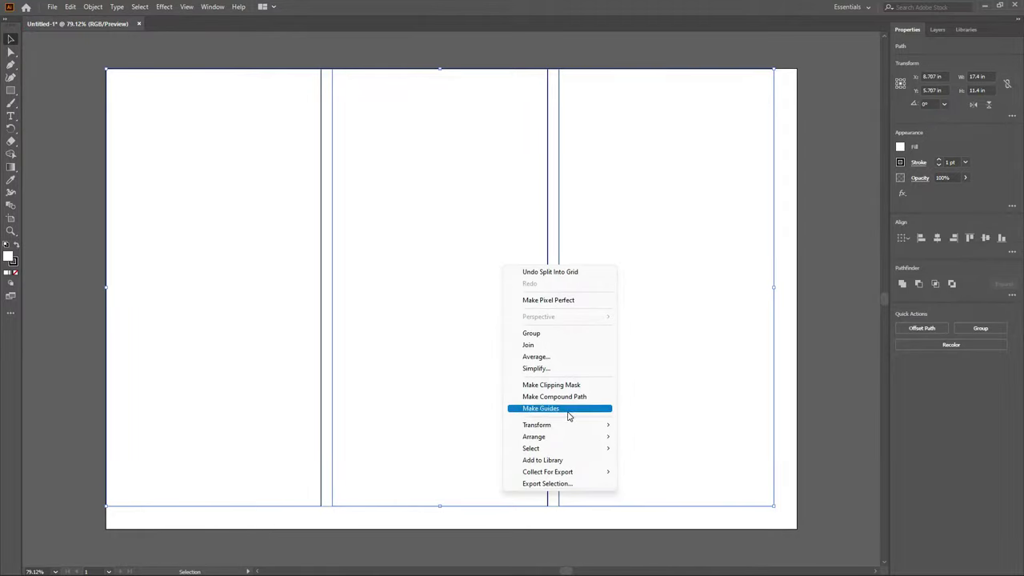
click(567, 415)
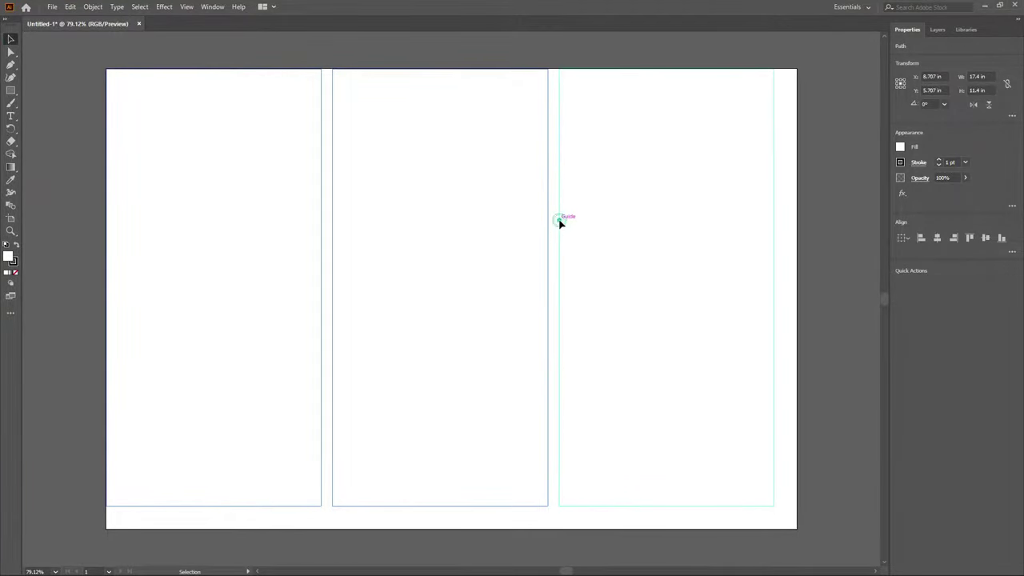
drag(560, 226, 572, 237)
Lock the panel guides so they cannot move.
click(11, 40)
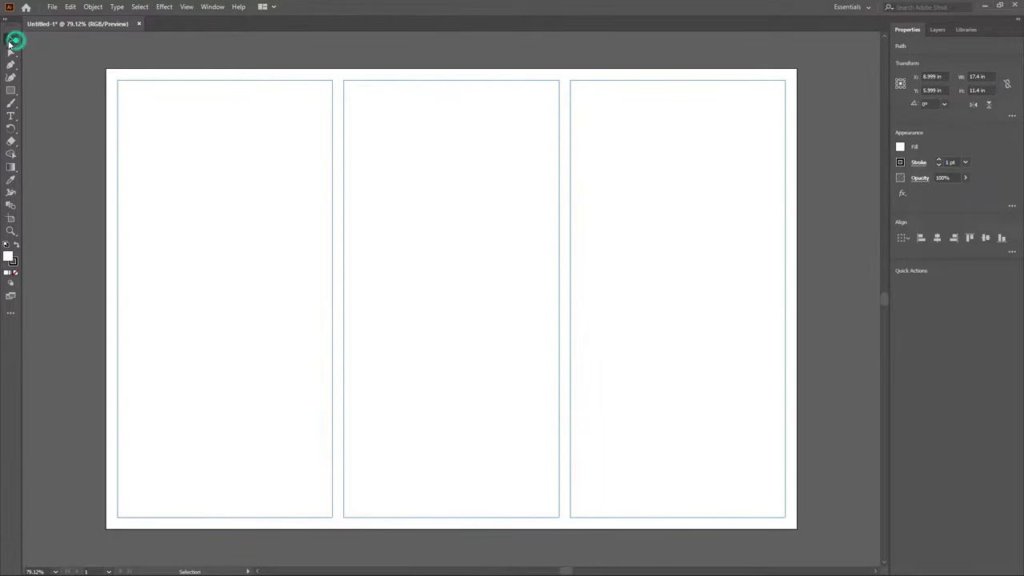
click(570, 250)
right_click(570, 245)
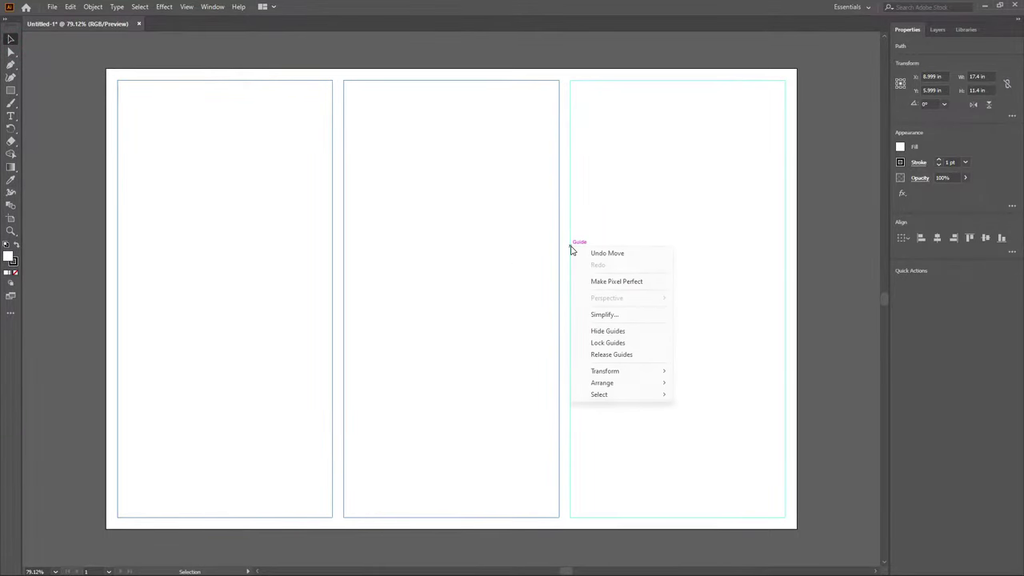
click(628, 344)
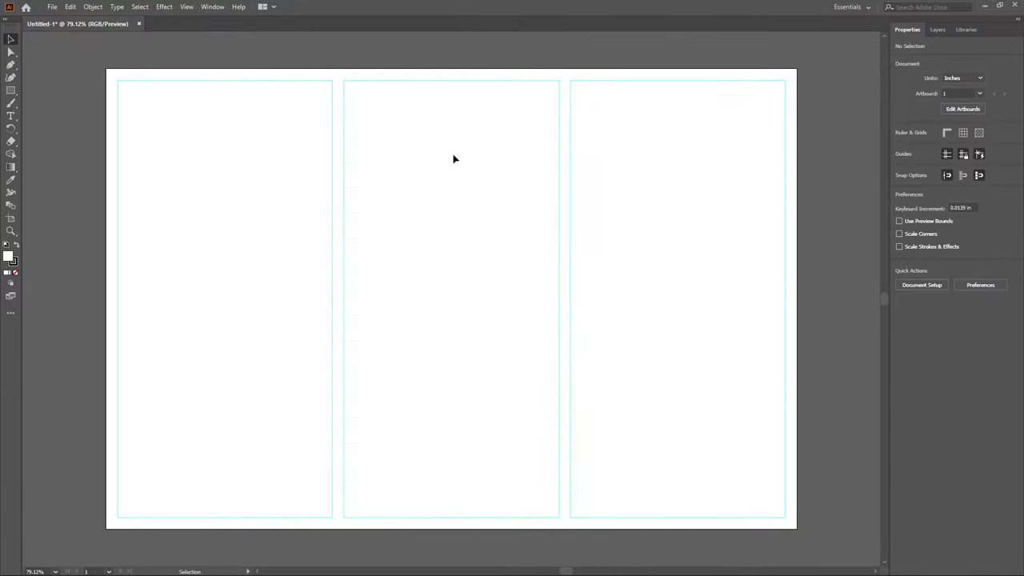
Create a 10 in line at a 90° angle with the Line Segment tool.
click(305, 60)
click(11, 90)
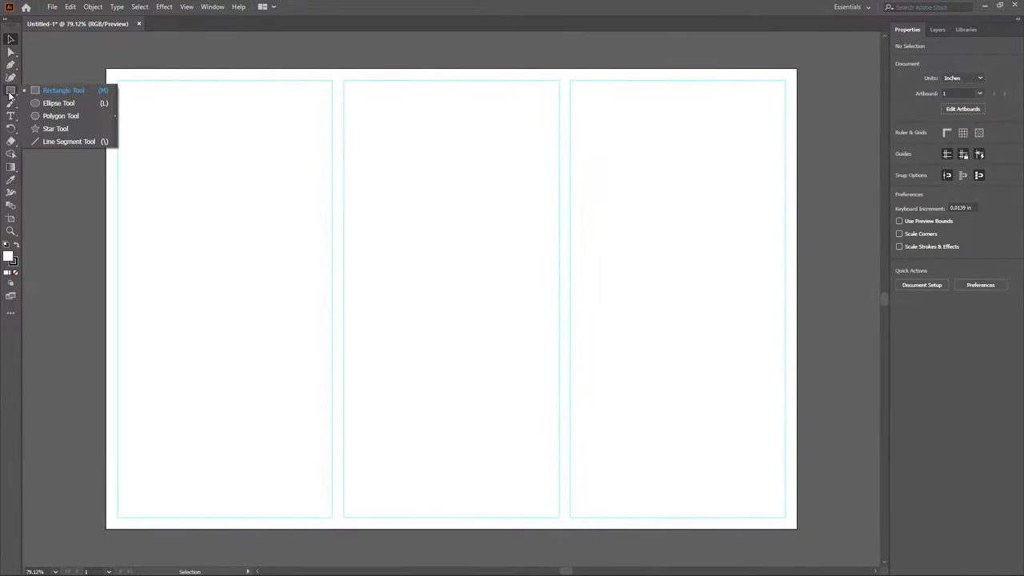
click(49, 142)
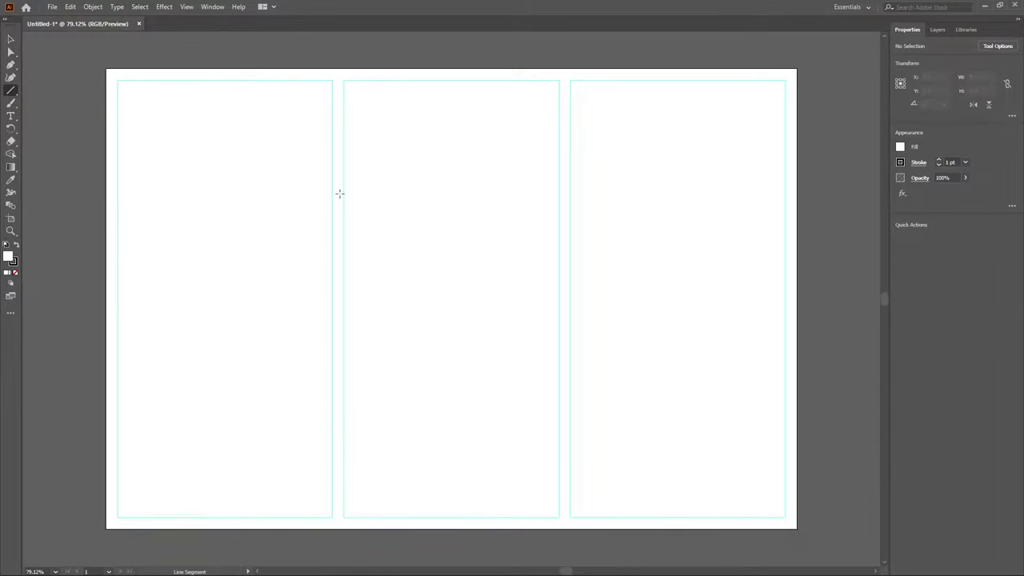
click(367, 205)
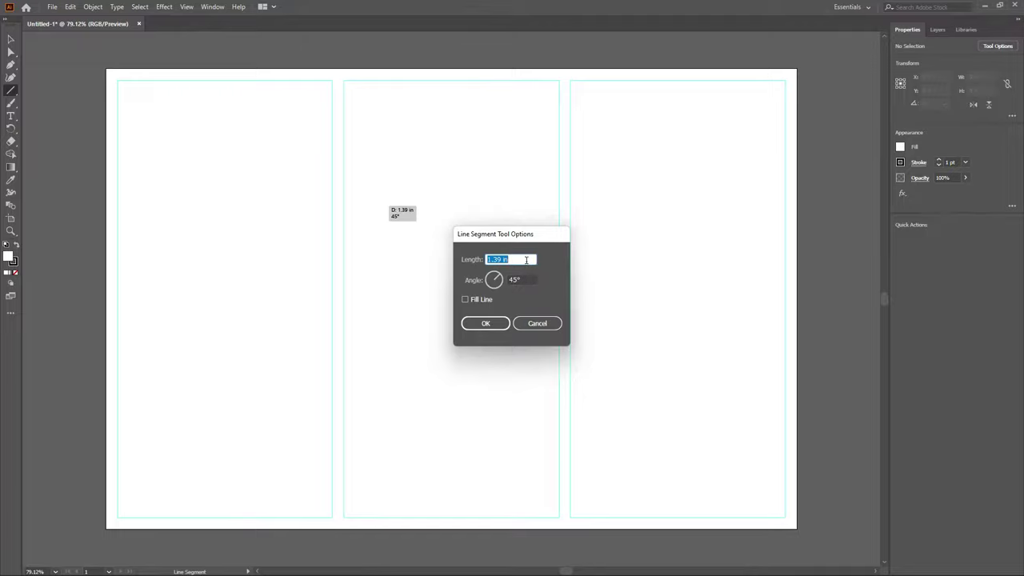
key(BackSpace)
click(529, 280)
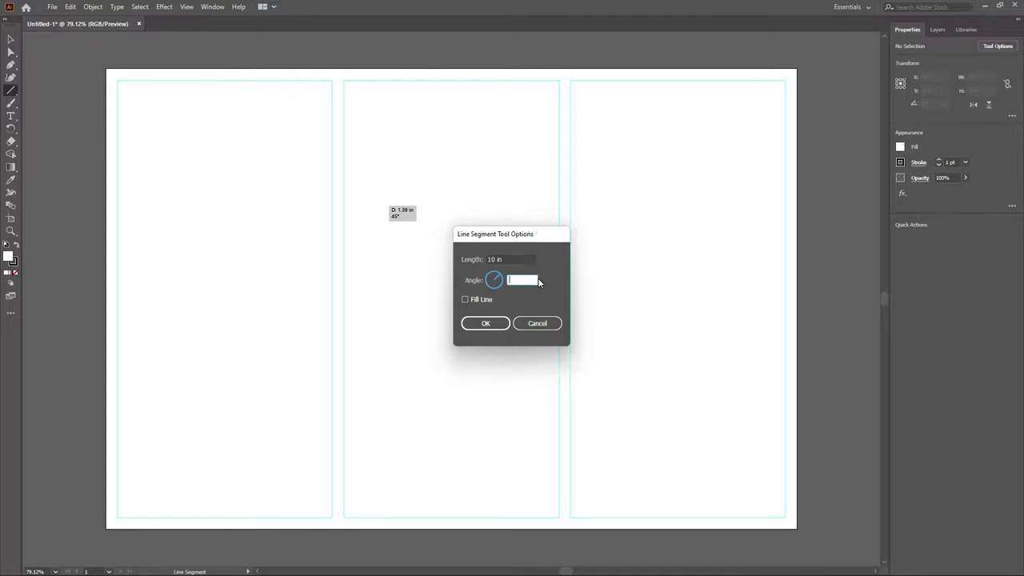
text(90)
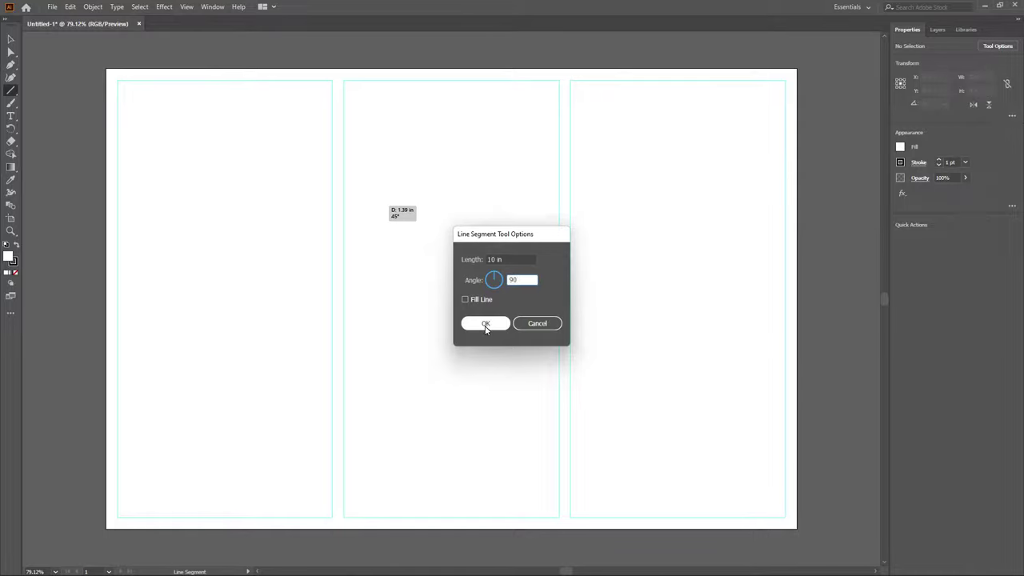
click(486, 323)
Move the vertical line onto the first fold and give it a 2 pt stroke.
click(10, 38)
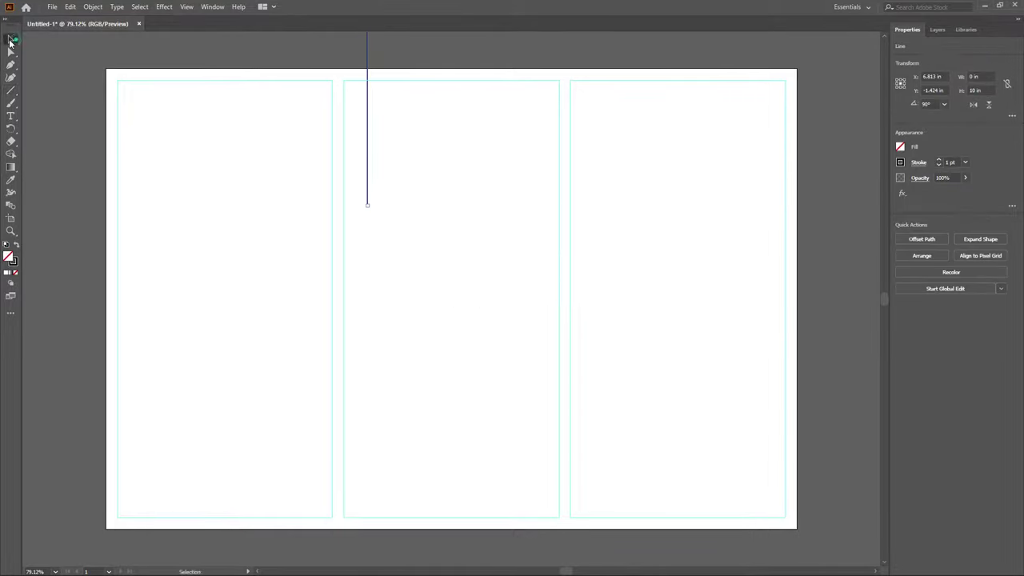
drag(369, 124, 336, 388)
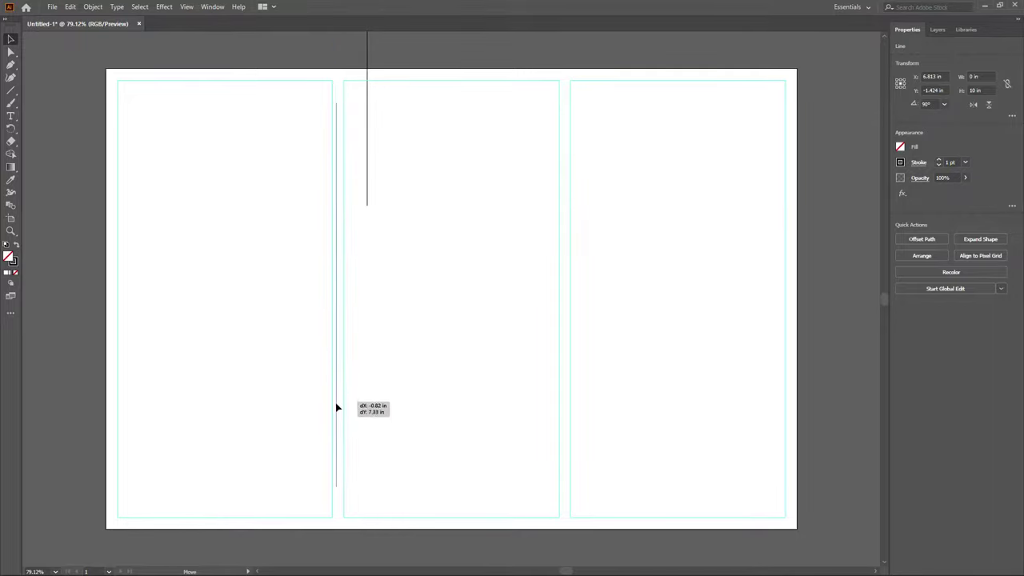
drag(335, 388, 338, 410)
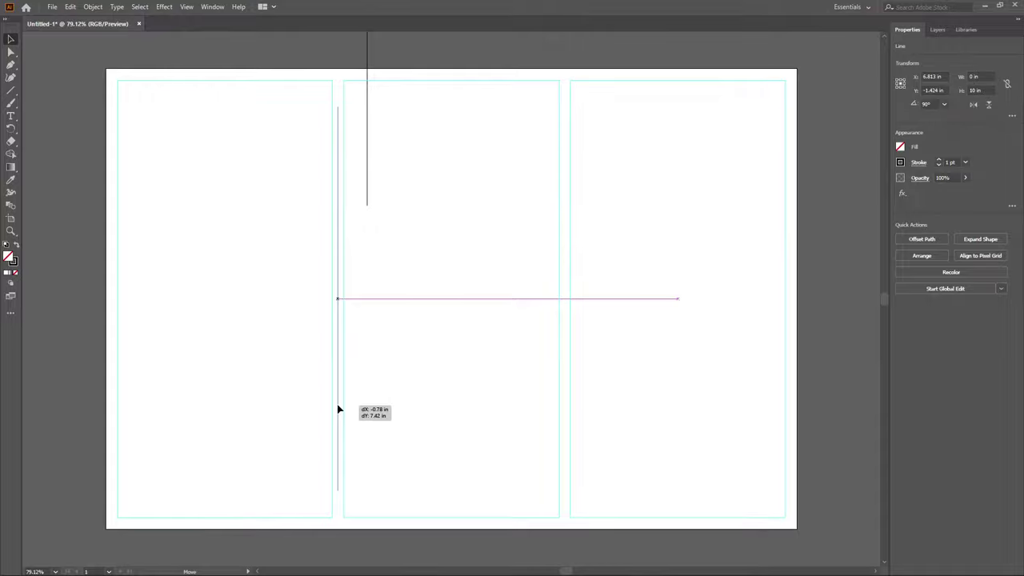
drag(338, 410, 339, 409)
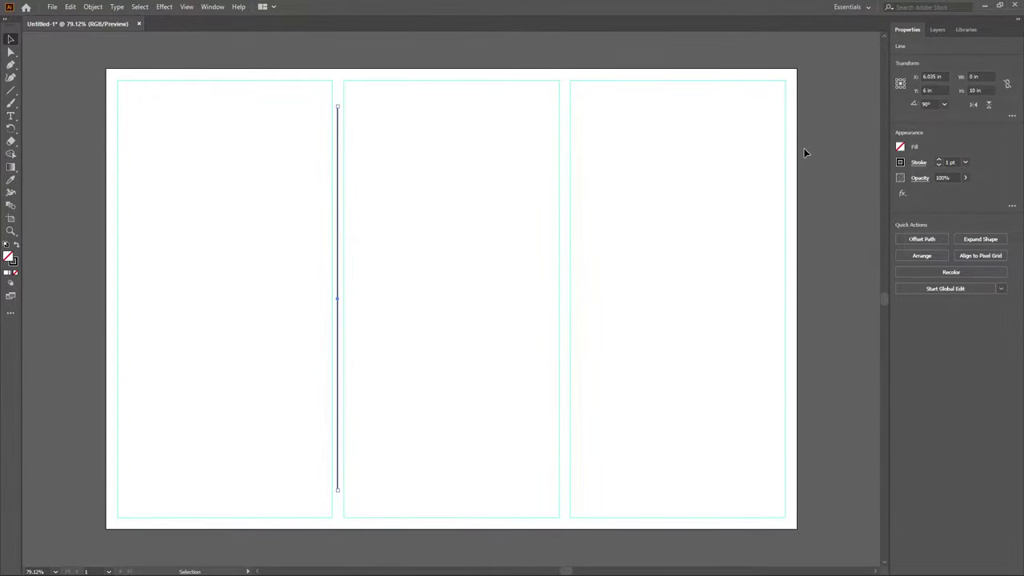
click(964, 162)
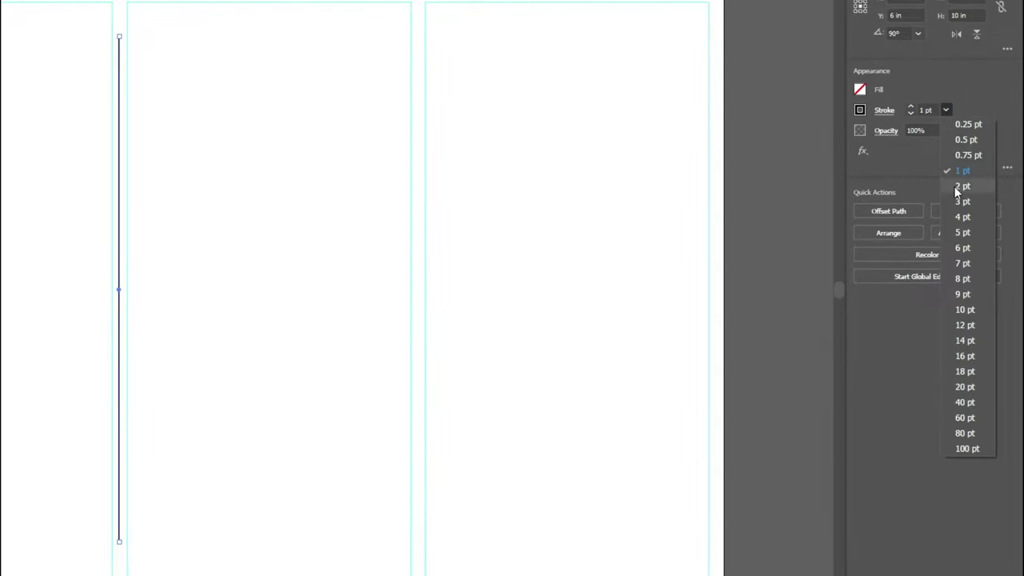
click(964, 186)
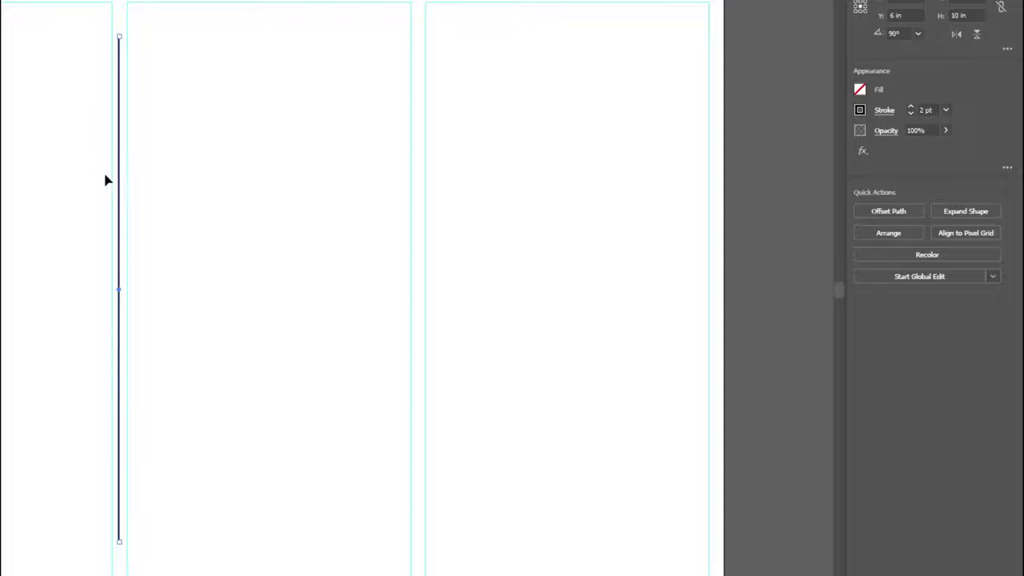
Make the fold line dashed, trying 9, 3 and 5 pt dash lengths.
click(884, 112)
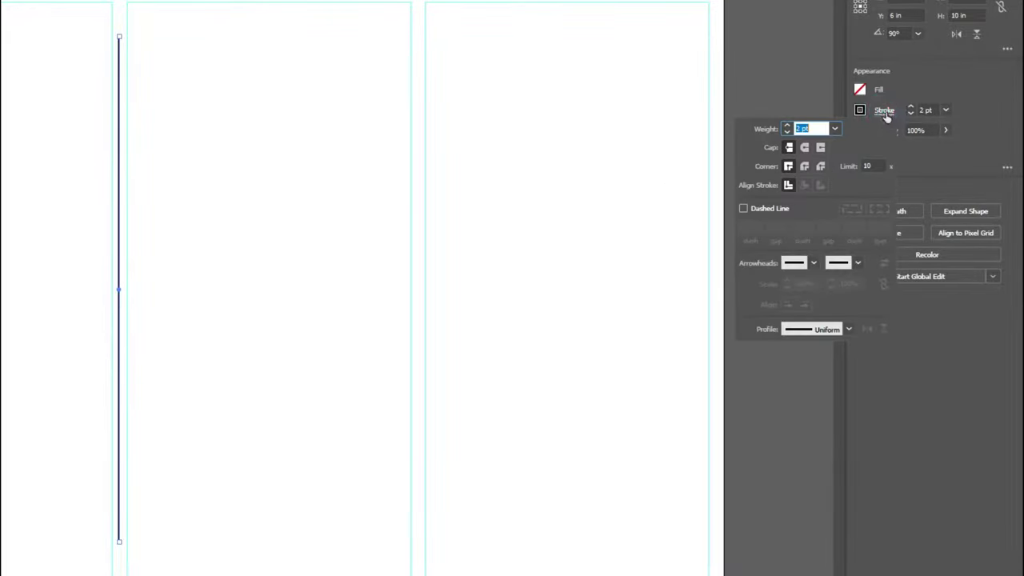
click(744, 208)
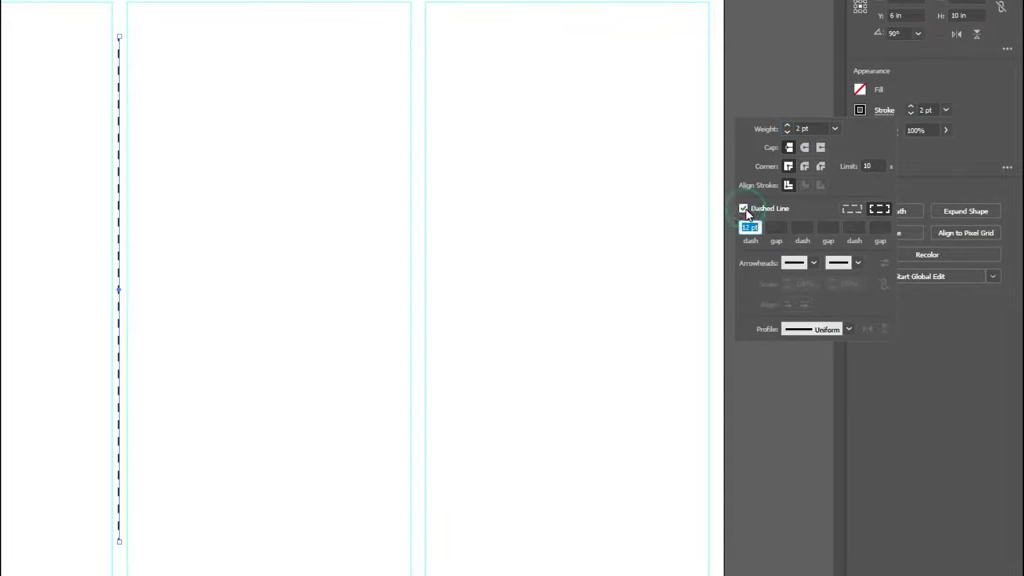
click(752, 227)
text(9)
key(Return)
text(3)
key(Return)
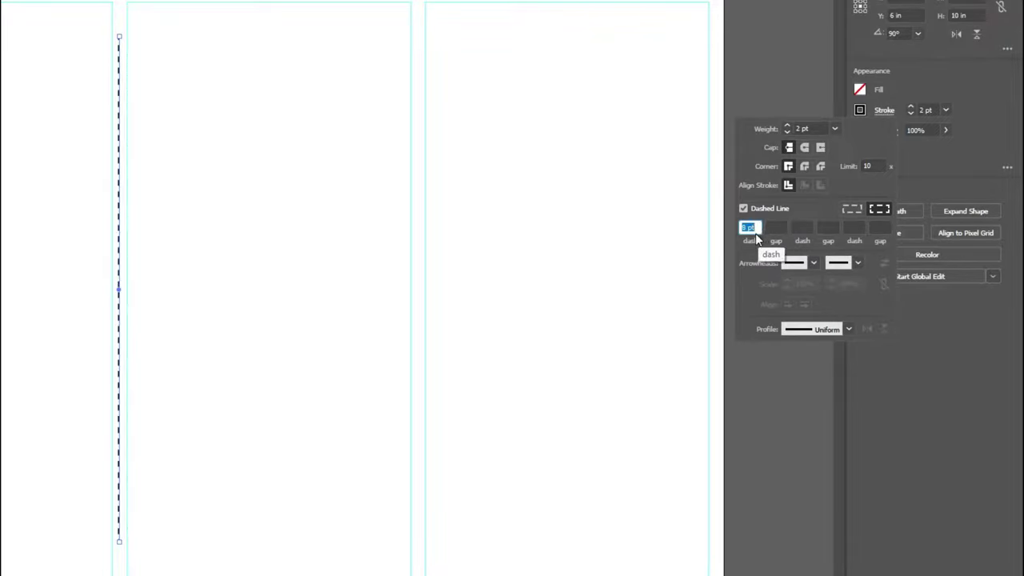
text(5)
key(Return)
Settle the dash length at 5 pt and apply a tapered width profile.
text(1)
key(Return)
text(7)
key(Return)
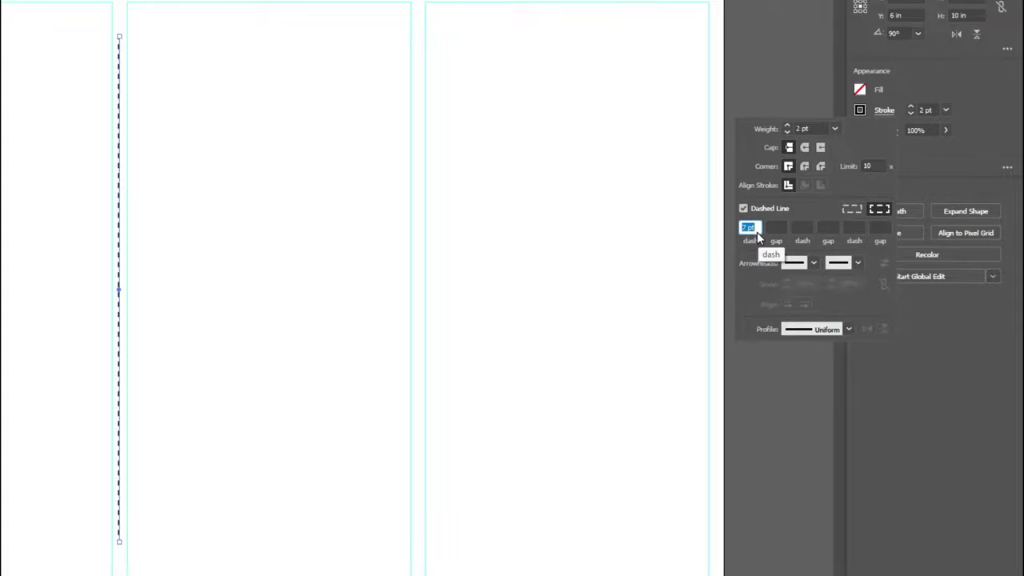
text(5)
key(Return)
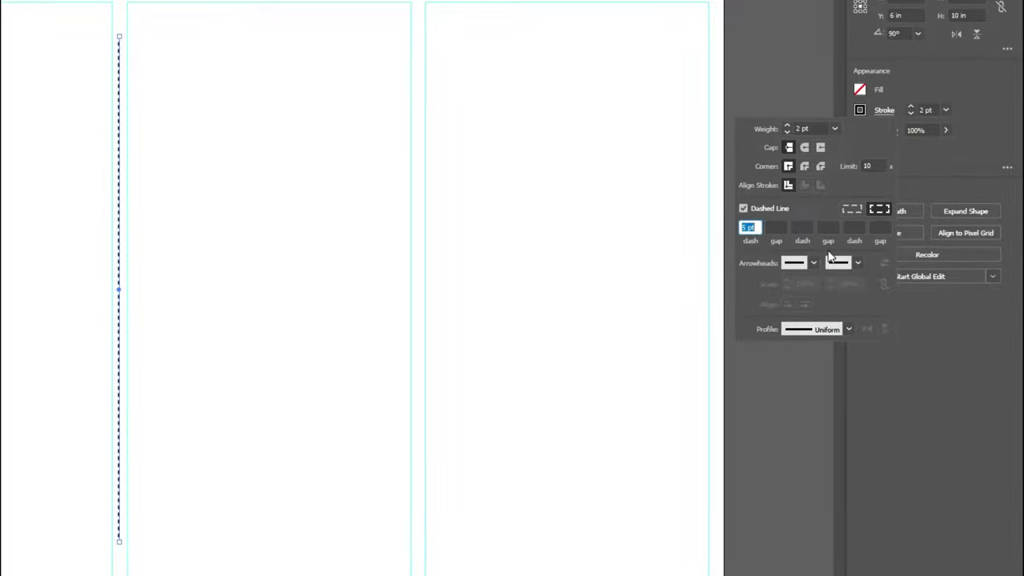
click(849, 330)
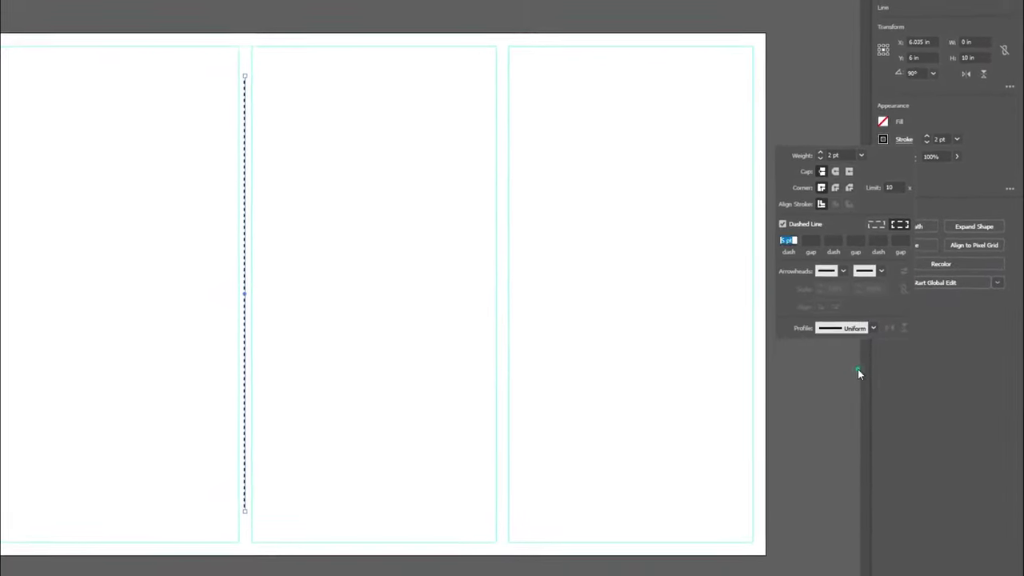
click(858, 372)
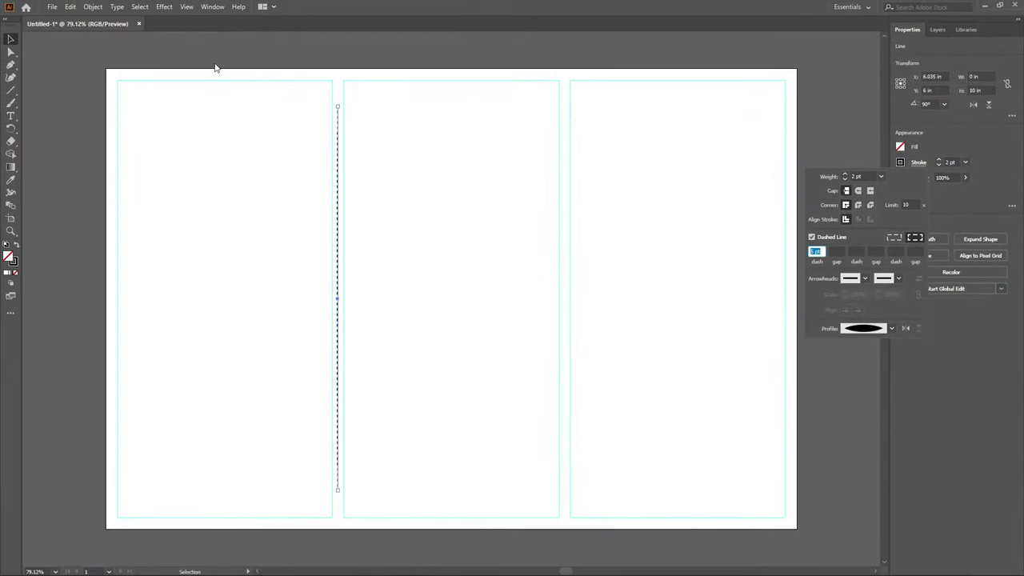
Duplicate the dashed fold line onto the second fold between the middle and right panels.
key(Escape)
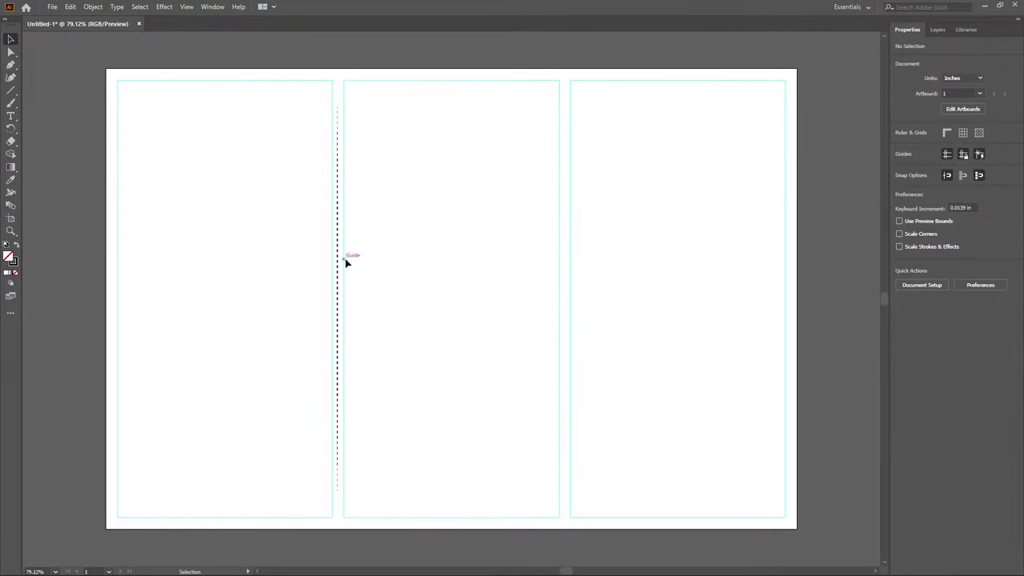
click(337, 260)
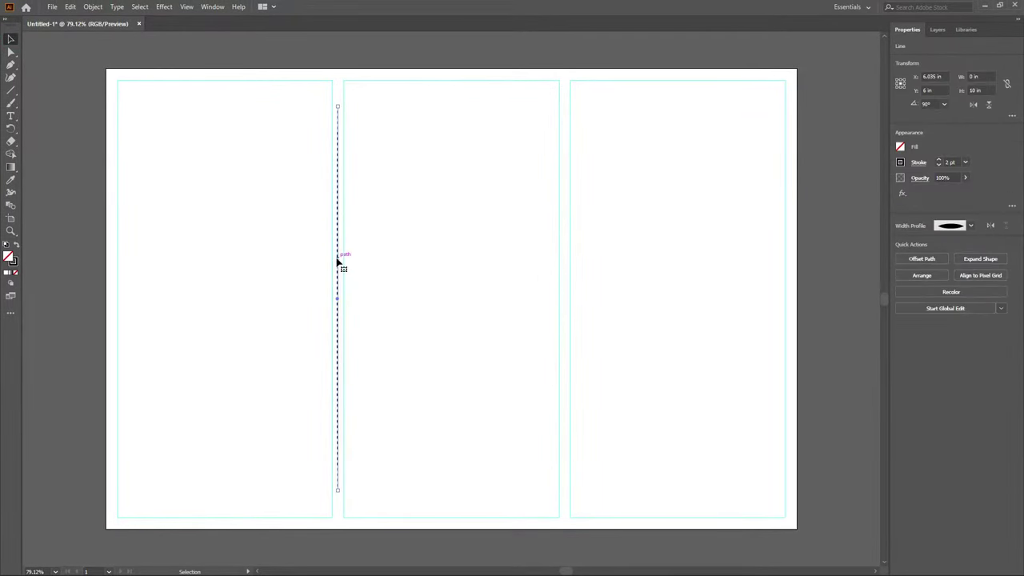
drag(337, 260, 565, 261)
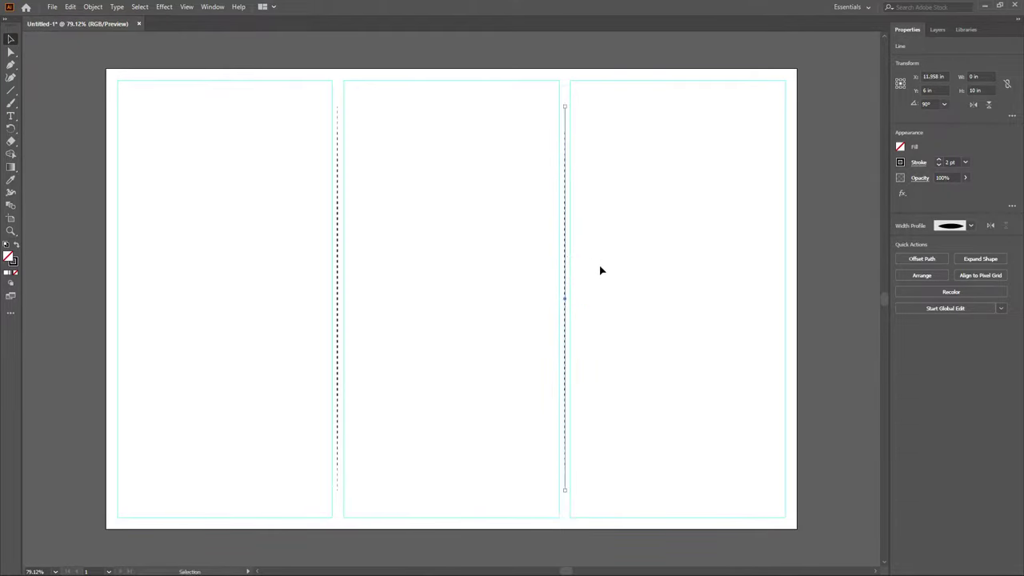
click(617, 356)
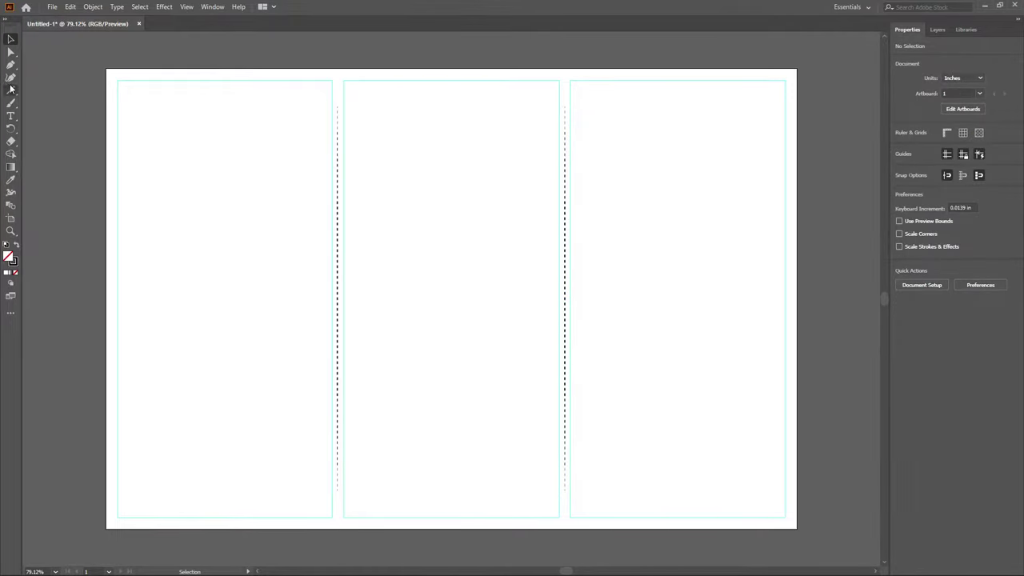
drag(11, 90, 45, 94)
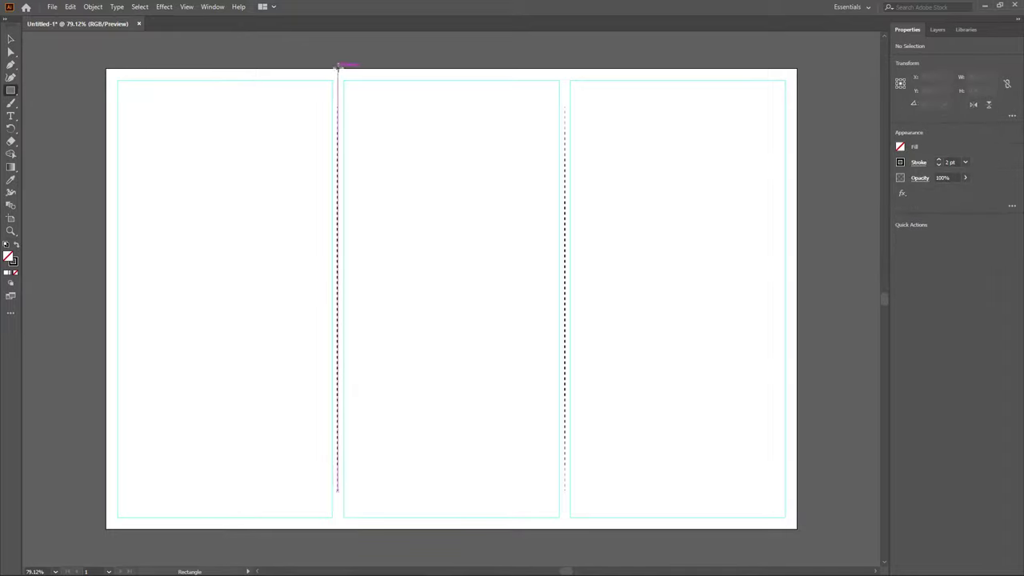
Draw a full-height rectangle over the middle panel from fold to fold, then fit the artboard in view.
mouse_move(338, 67)
mouse_down()
mouse_move(574, 424)
mouse_move(566, 528)
mouse_up()
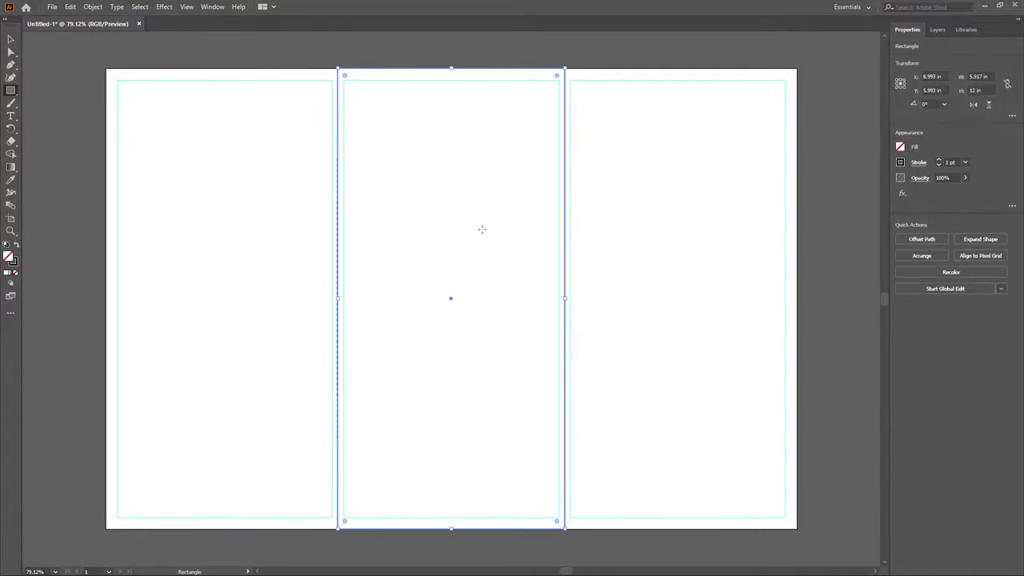
click(10, 38)
click(421, 61)
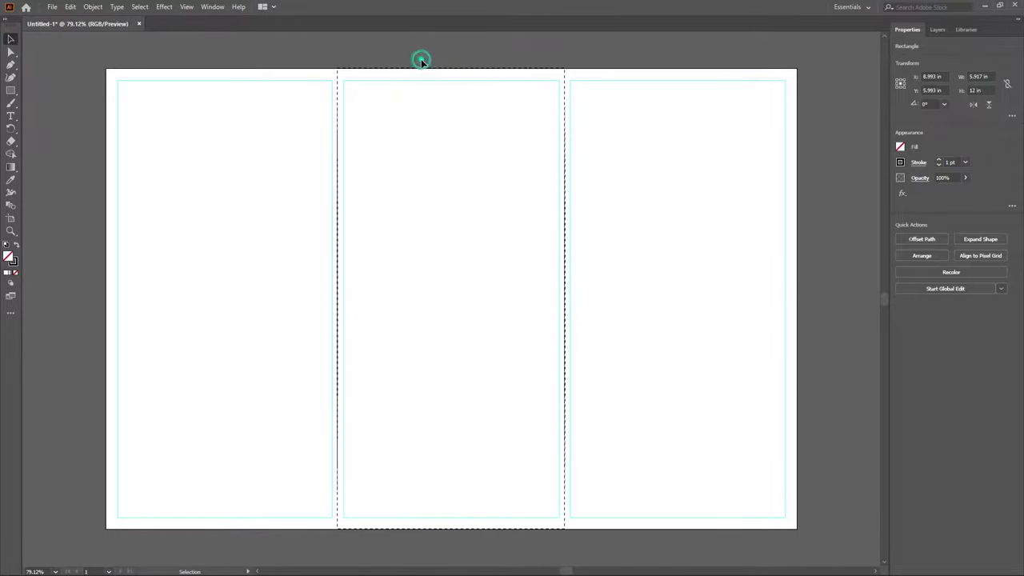
key(ctrl+0)
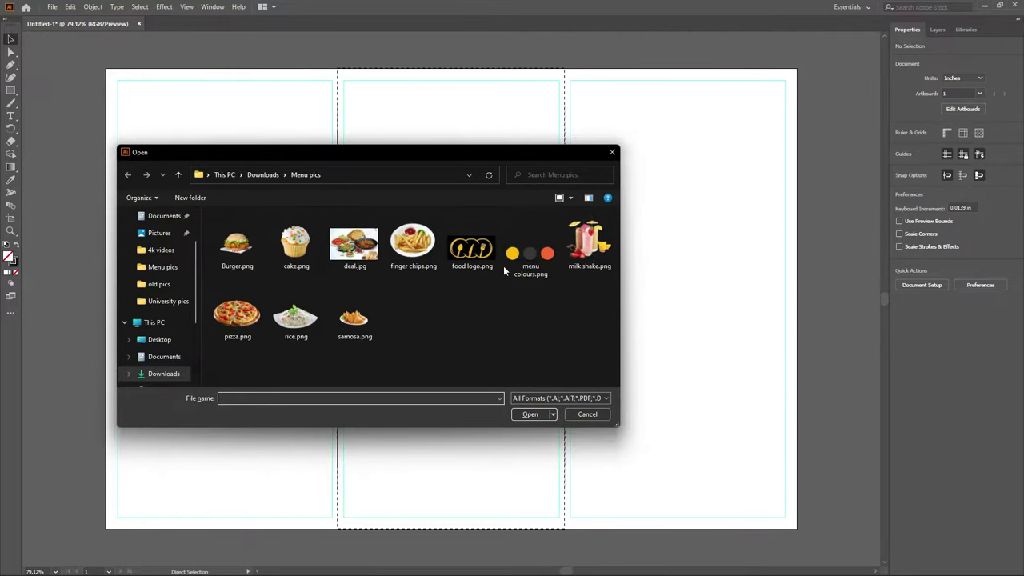
Open menu colours.png and bring the colour circles into the brochure document.
click(528, 254)
click(535, 414)
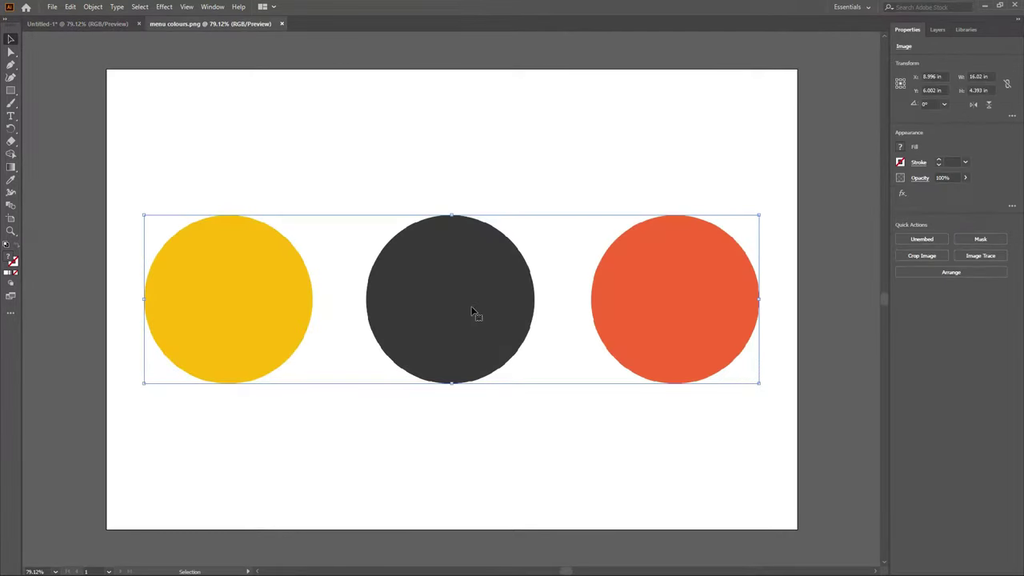
drag(475, 312, 59, 22)
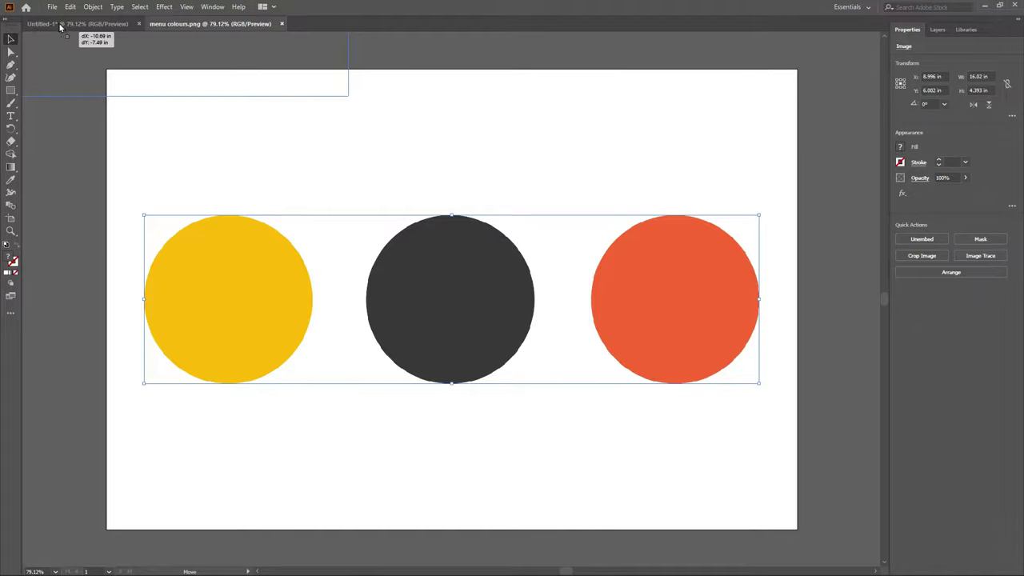
drag(414, 180, 532, 281)
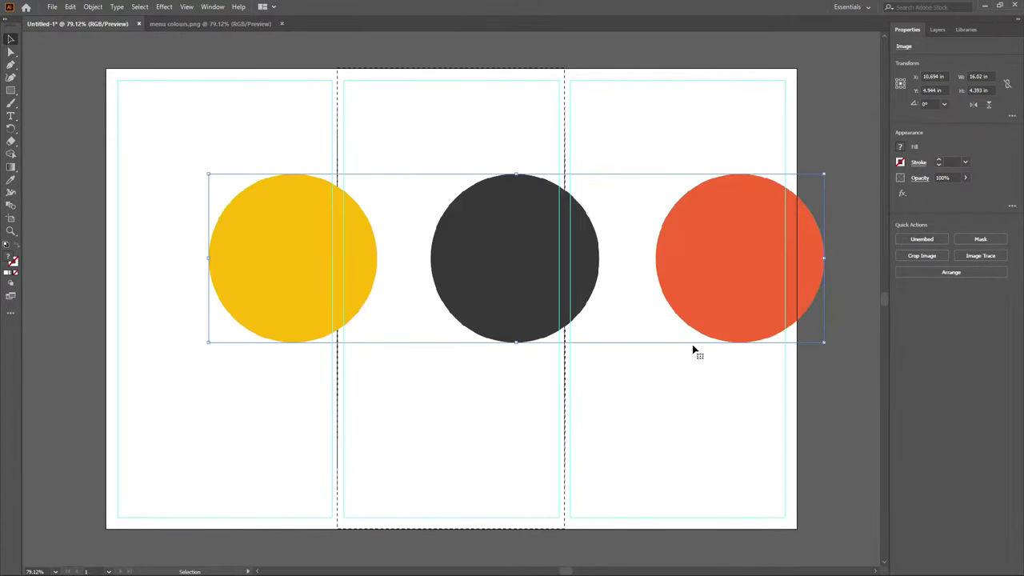
Shrink the colour circles to a small strip above the artboard, then select the middle-panel rectangle.
drag(827, 344, 440, 216)
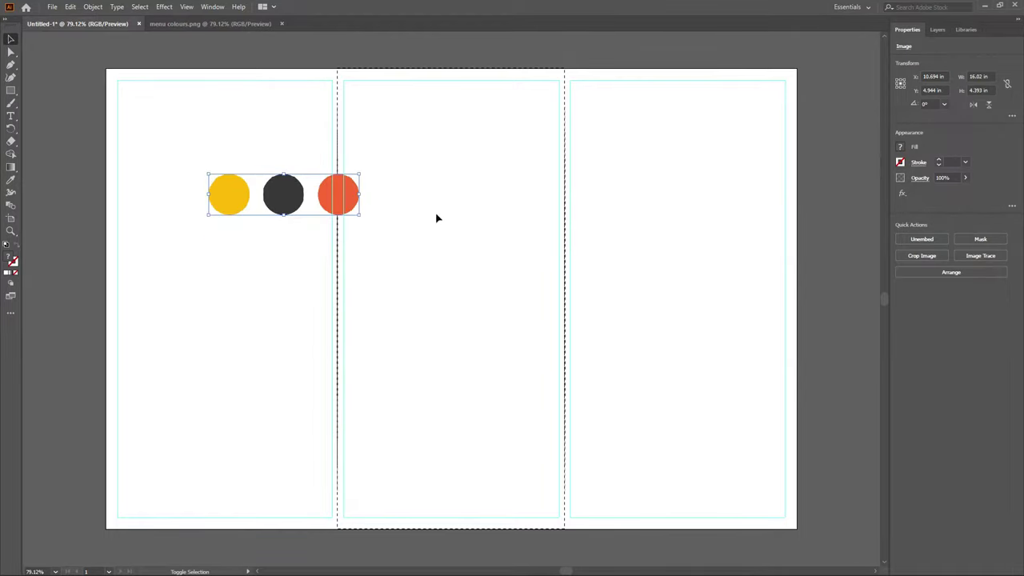
mouse_move(276, 209)
mouse_down()
mouse_move(440, 60)
mouse_move(455, 53)
mouse_move(477, 64)
mouse_up()
scroll(484, 172, up, 1)
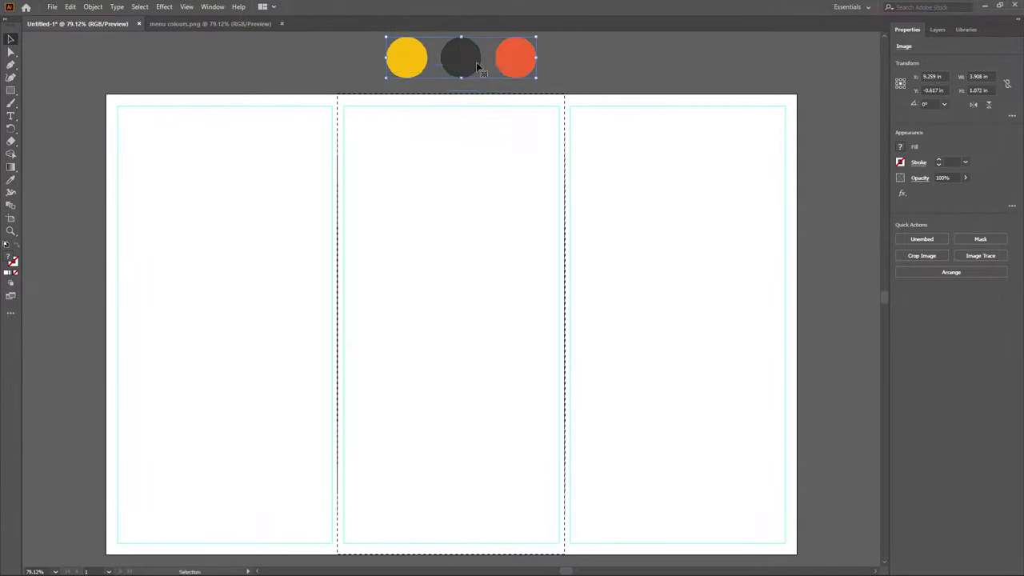
click(566, 70)
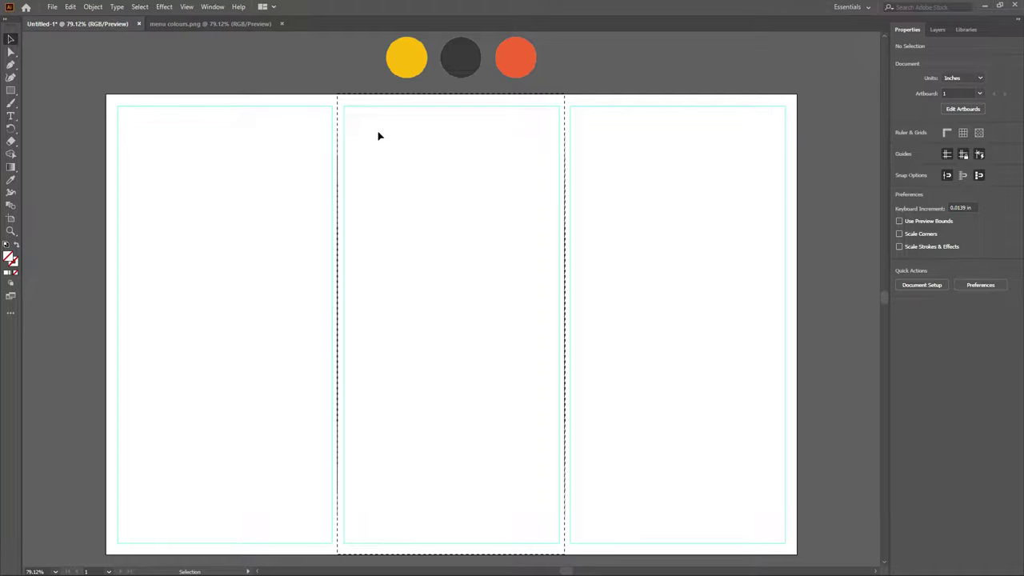
click(392, 167)
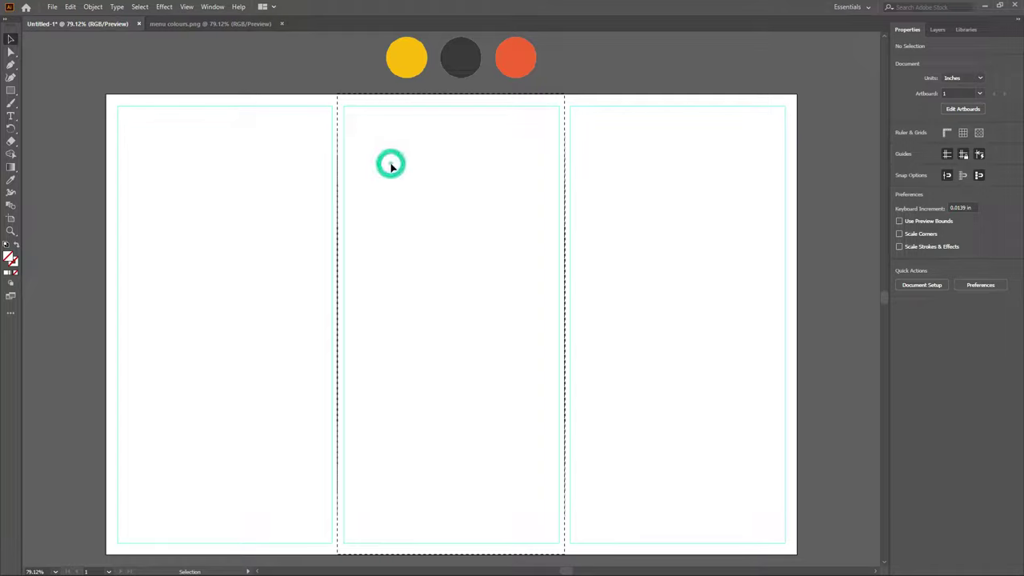
click(387, 98)
click(387, 98)
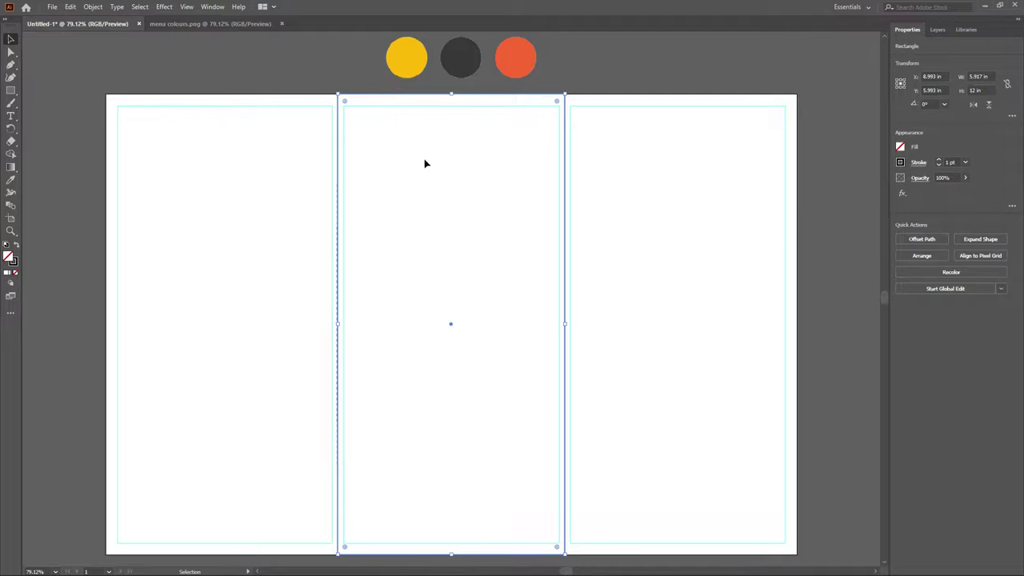
Turn off the dashed line in the middle rectangle's stroke options.
click(918, 162)
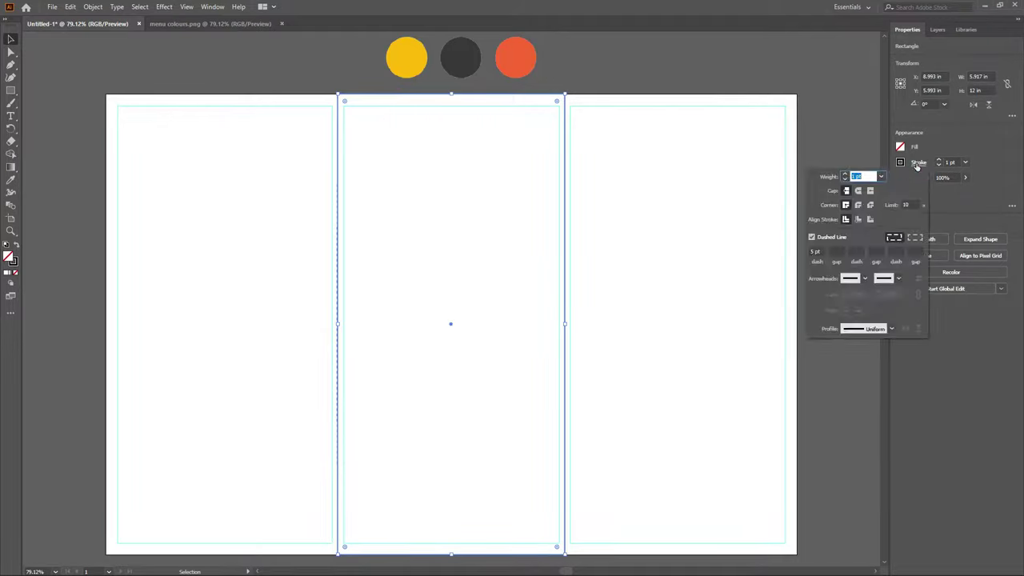
click(812, 238)
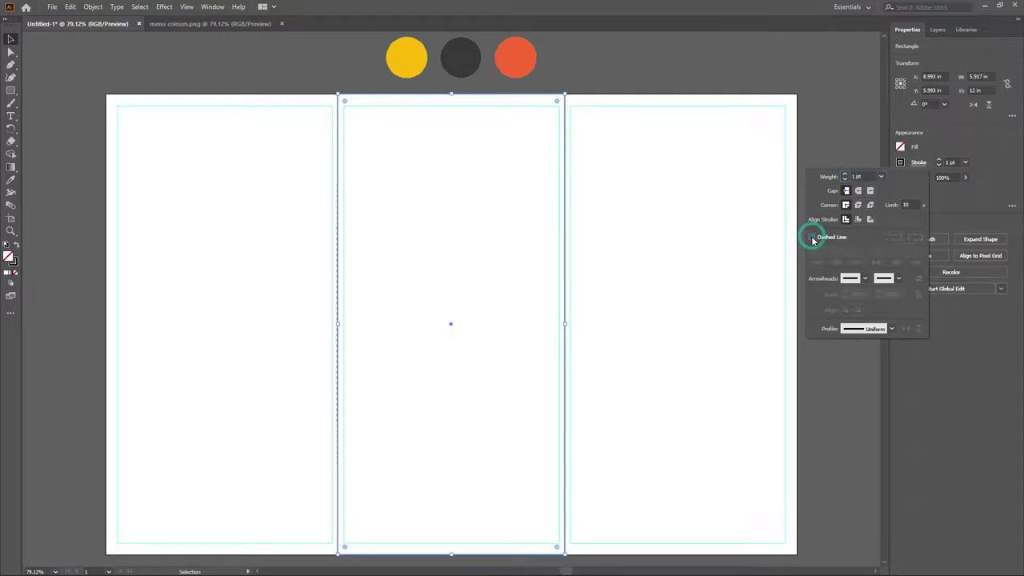
click(891, 329)
click(850, 133)
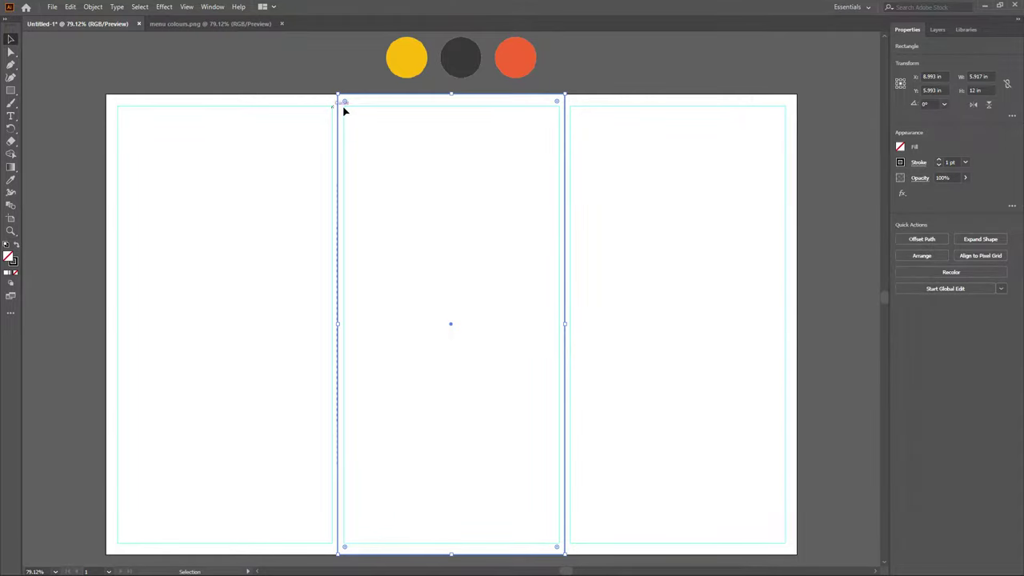
Fill the rectangle with the palette yellow using the Eyedropper, deselect, and show Layers.
click(10, 181)
click(413, 59)
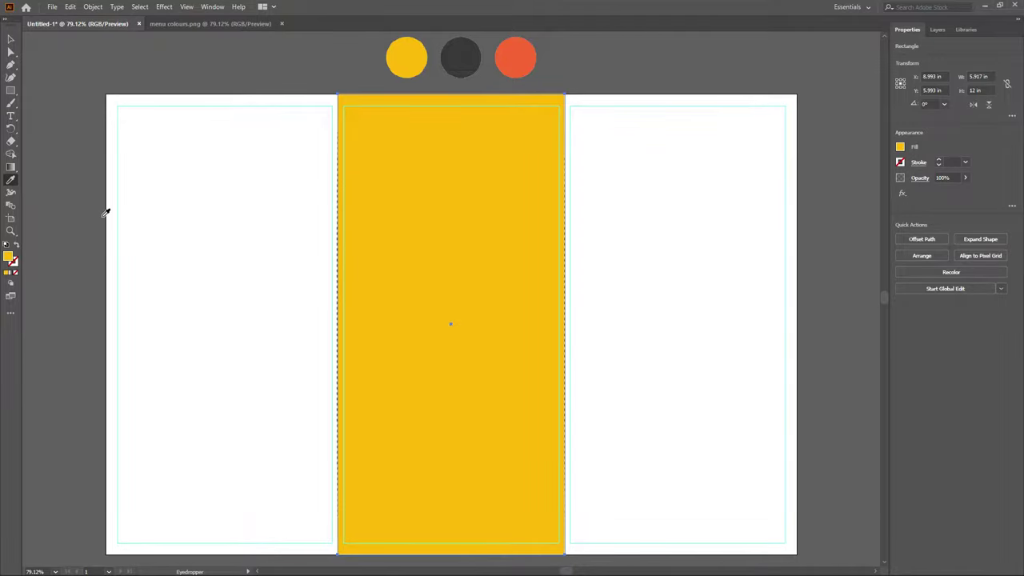
click(10, 39)
click(848, 64)
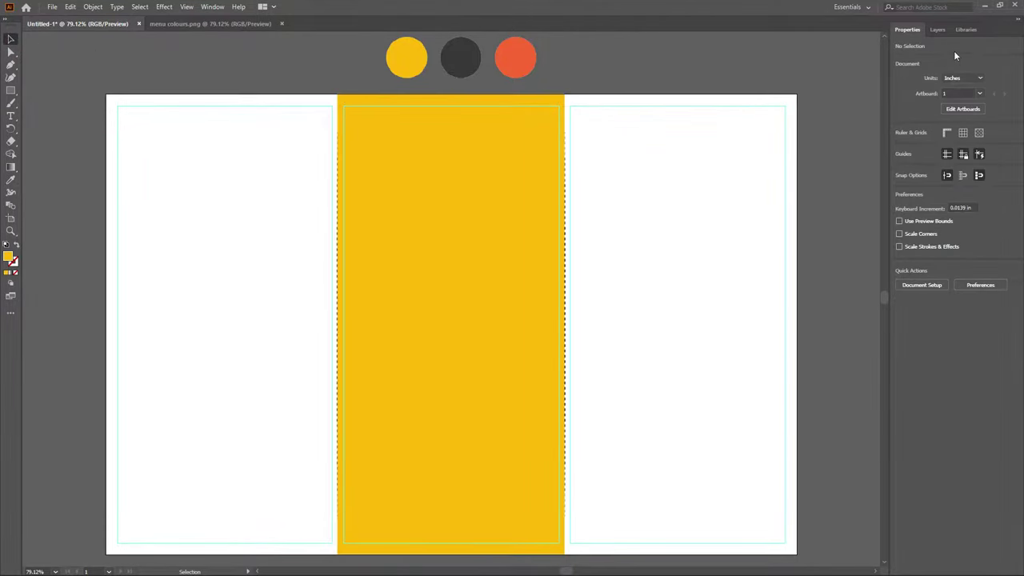
click(937, 31)
Move the Rectangle sublayer below both Line sublayers, then pan the artboard right.
click(922, 46)
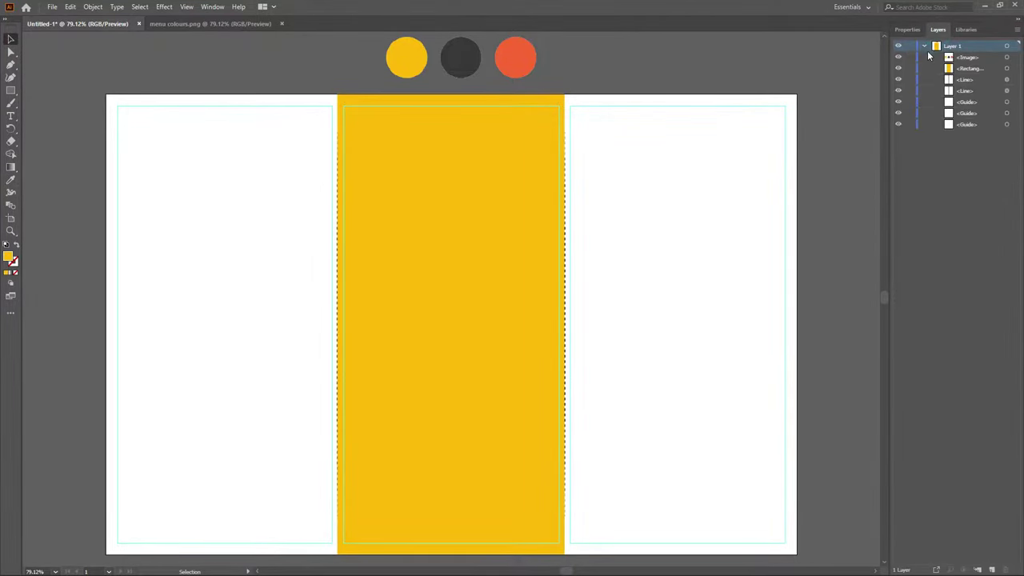
drag(959, 69, 970, 100)
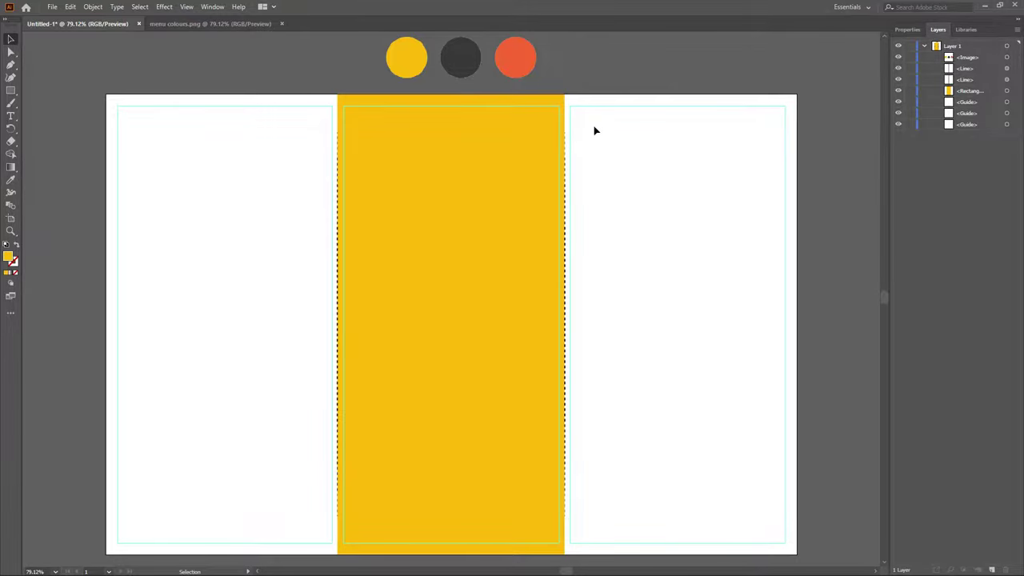
key(space)
drag(461, 218, 550, 213)
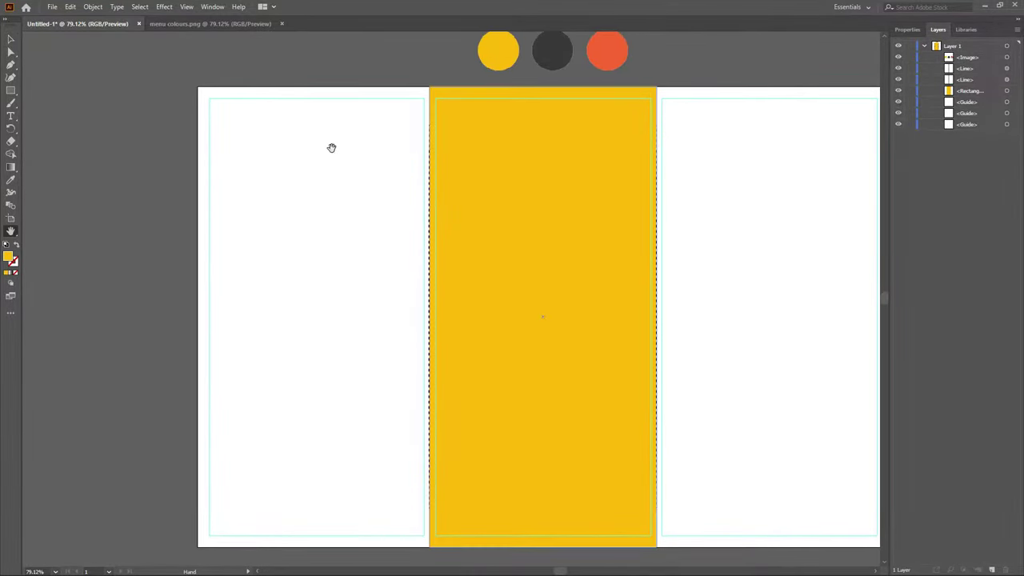
click(10, 39)
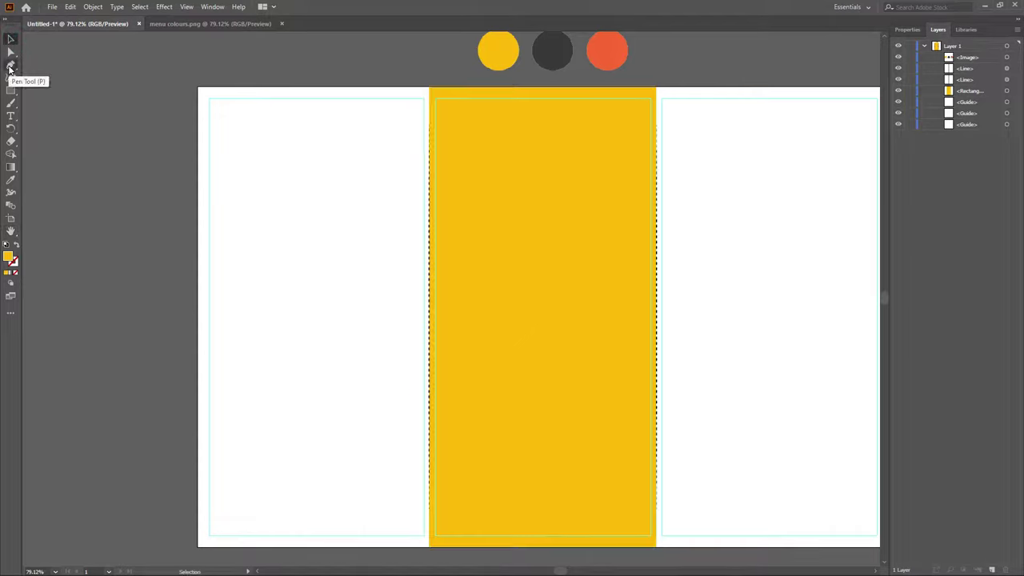
Pen a closed wavy shape across the top of the left panel.
click(10, 67)
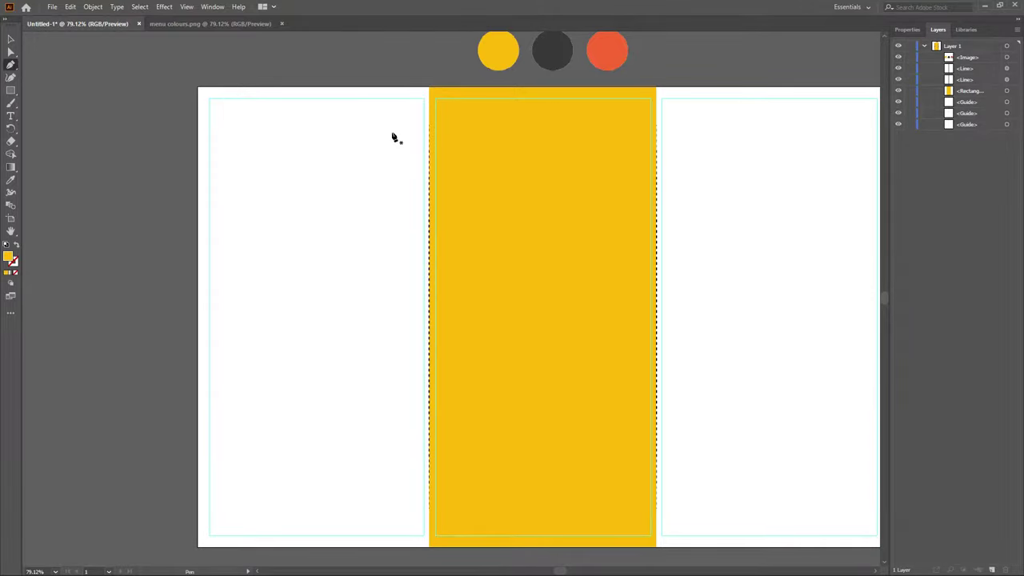
click(425, 86)
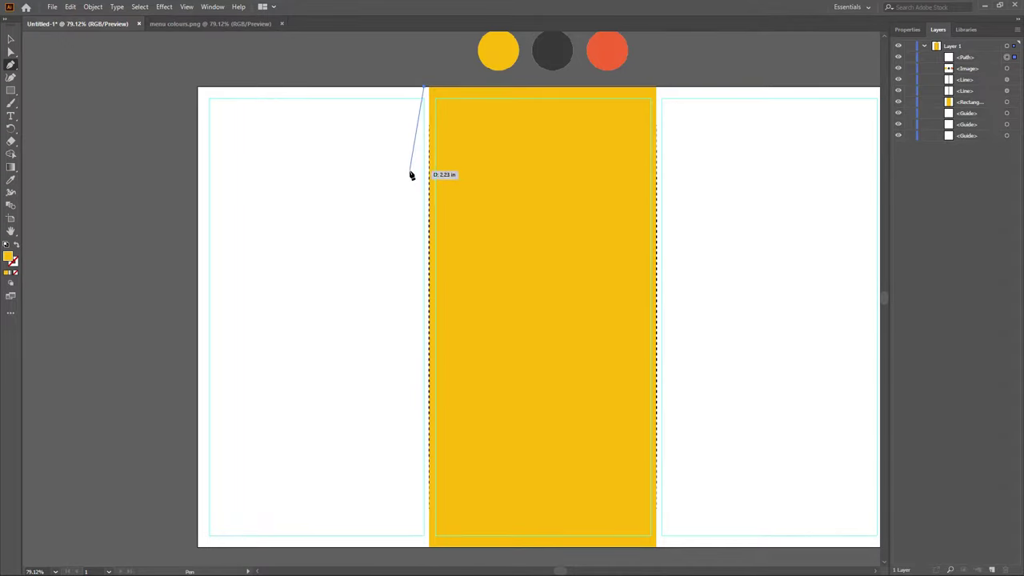
drag(402, 167, 382, 170)
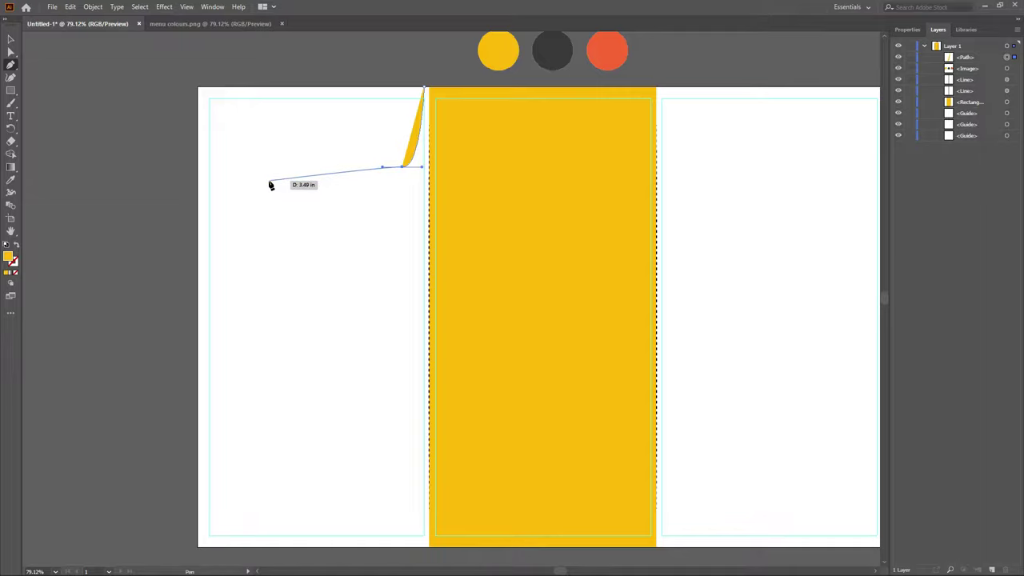
drag(258, 186, 250, 192)
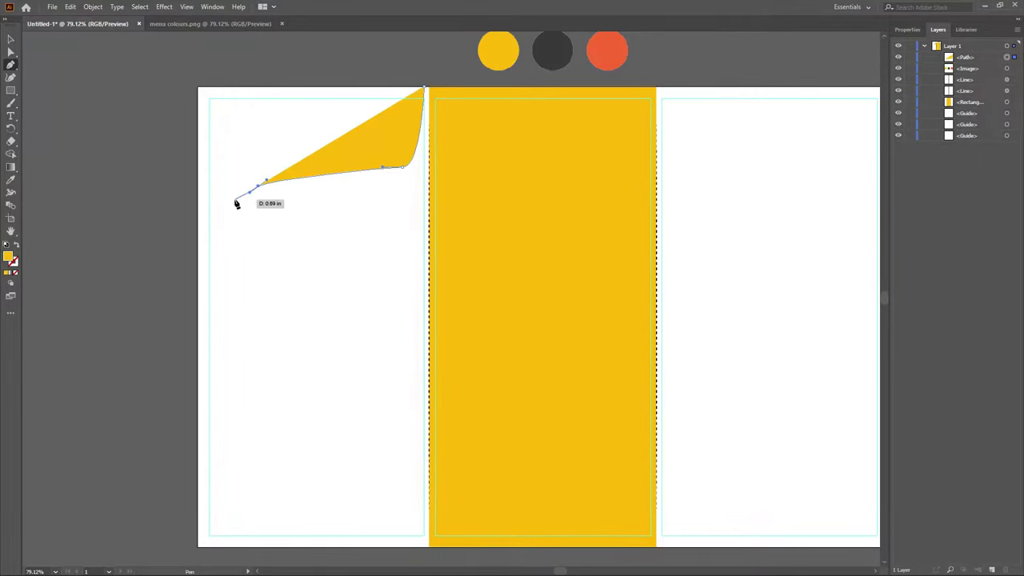
mouse_move(198, 227)
mouse_down()
mouse_move(197, 243)
mouse_move(135, 233)
mouse_up()
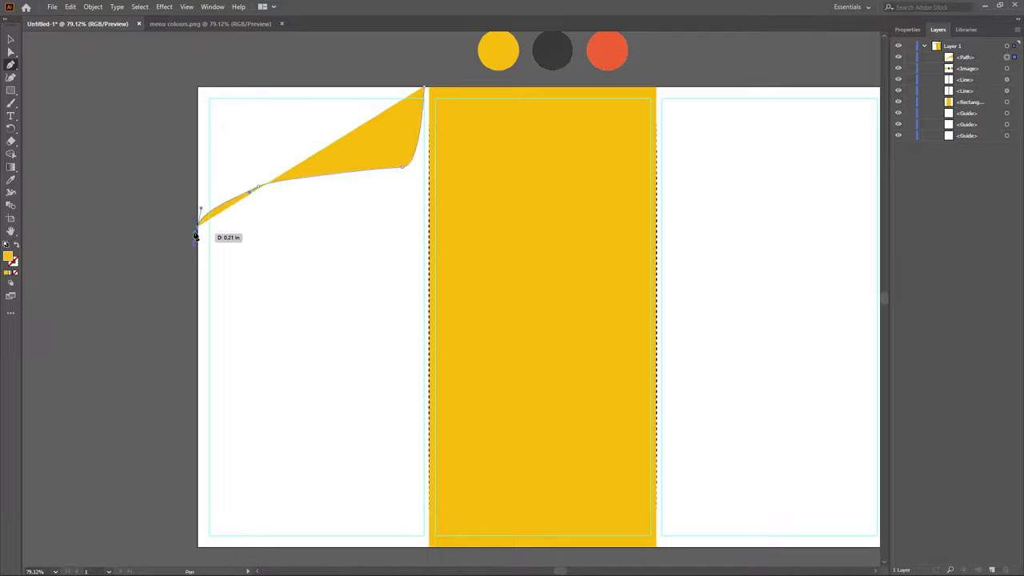
click(197, 226)
click(198, 86)
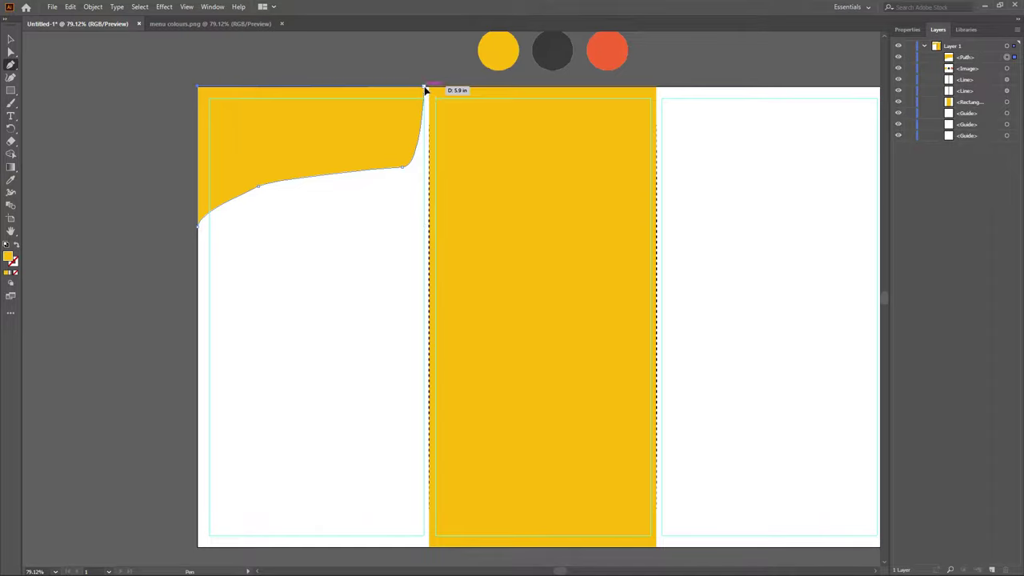
click(424, 87)
Smooth the wave with the Curvature tool and fill it with the palette dark grey.
click(11, 77)
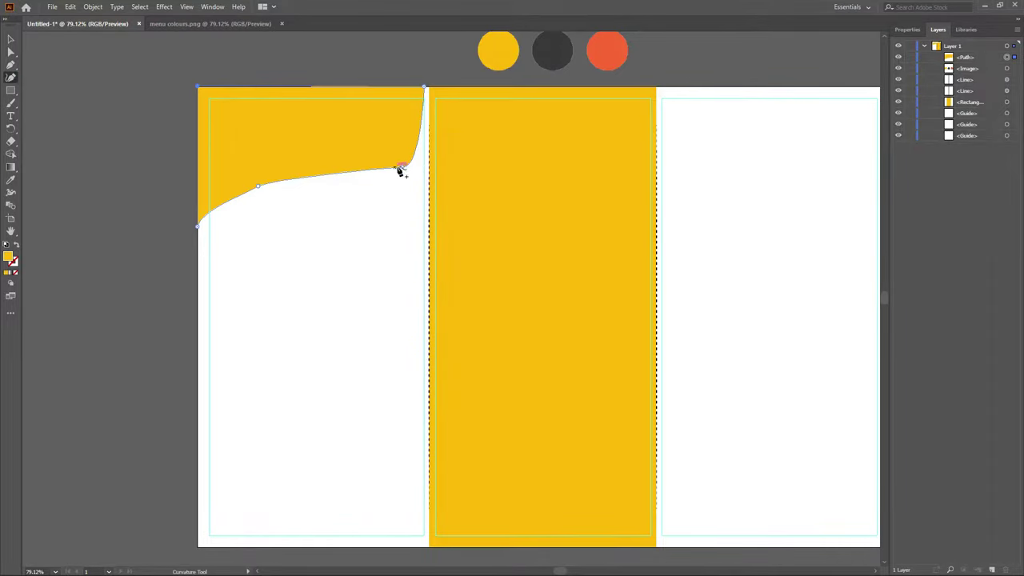
drag(404, 168, 406, 155)
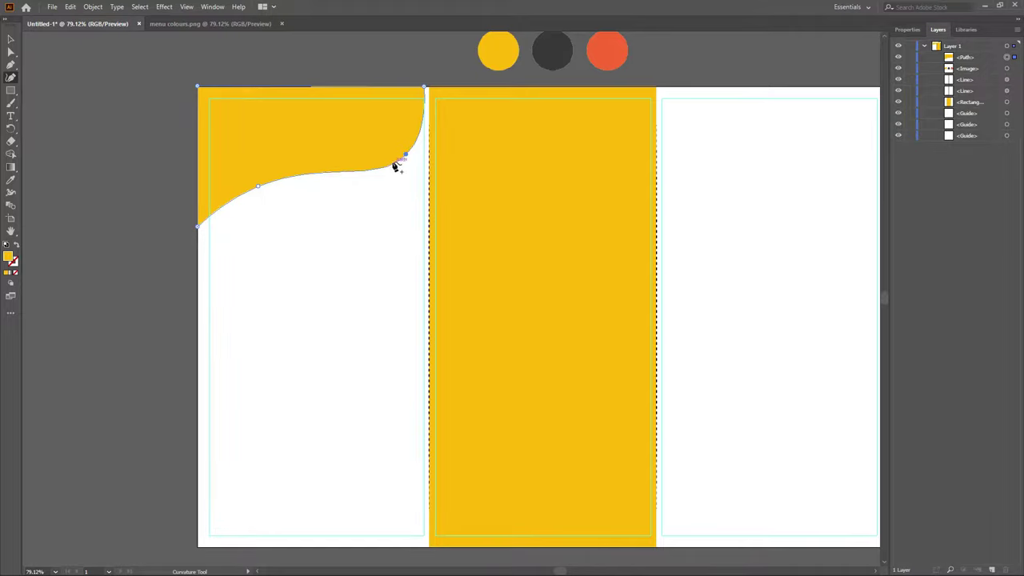
click(242, 191)
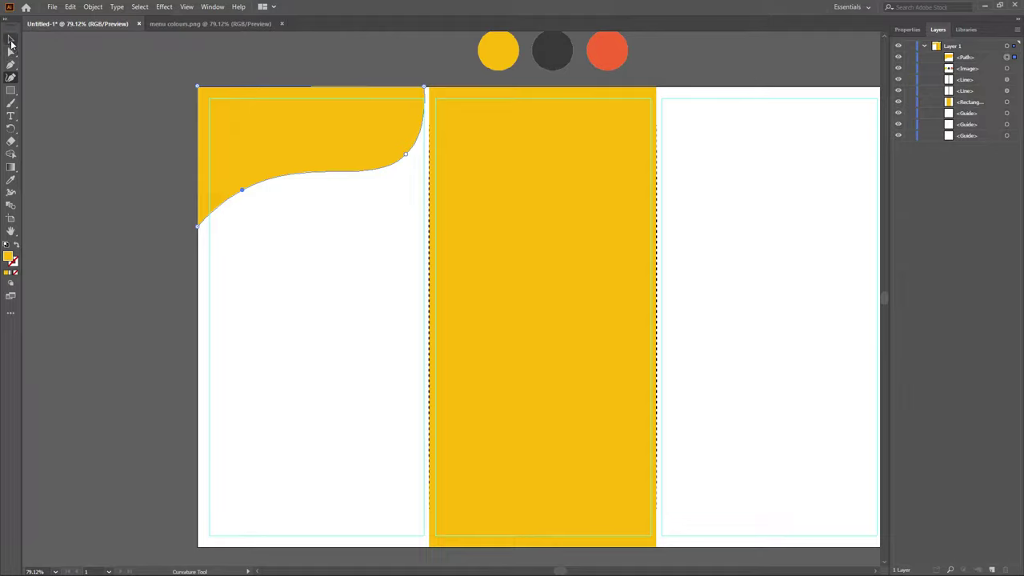
click(10, 179)
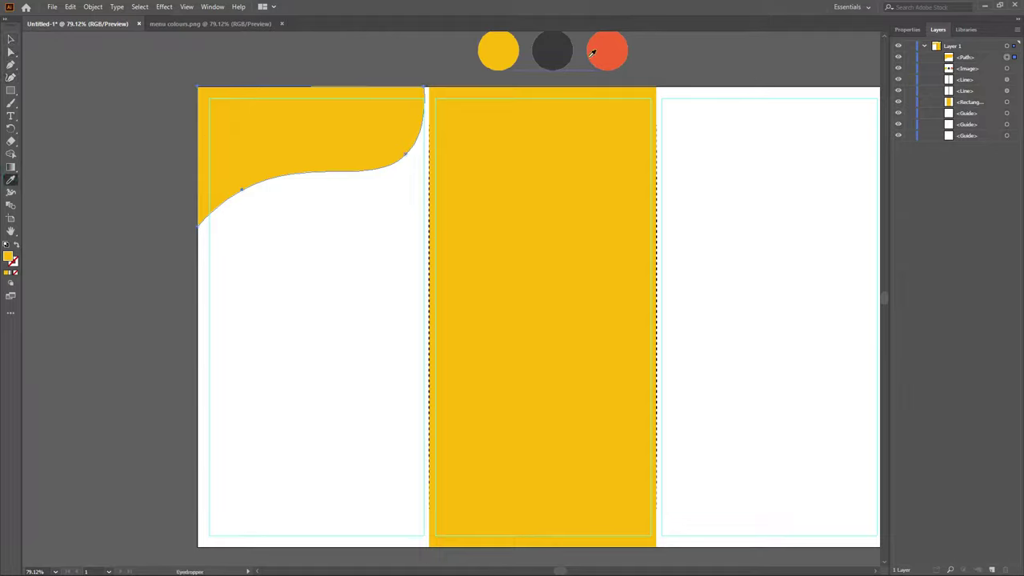
click(555, 51)
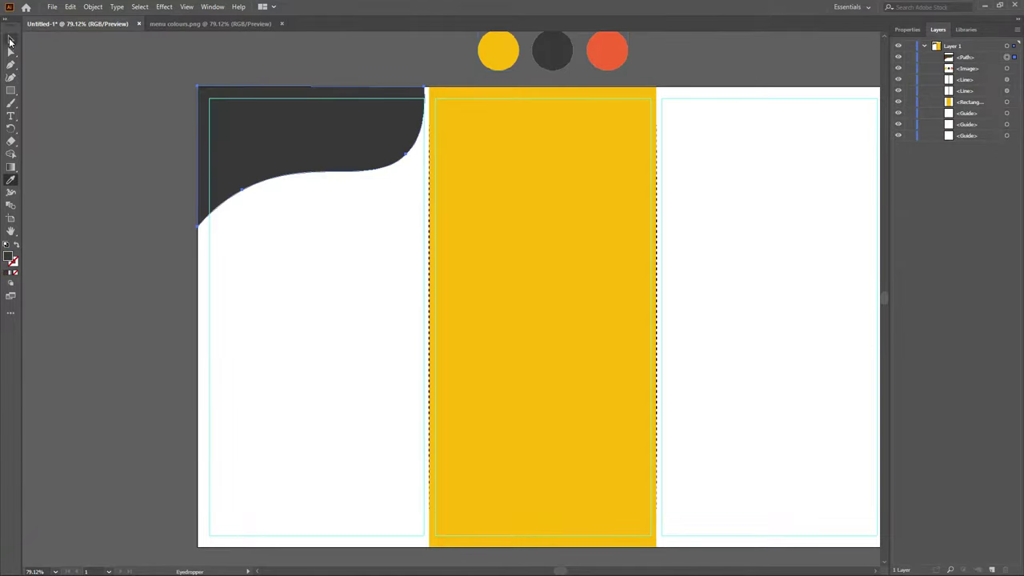
key(ctrl+shift+a)
click(11, 64)
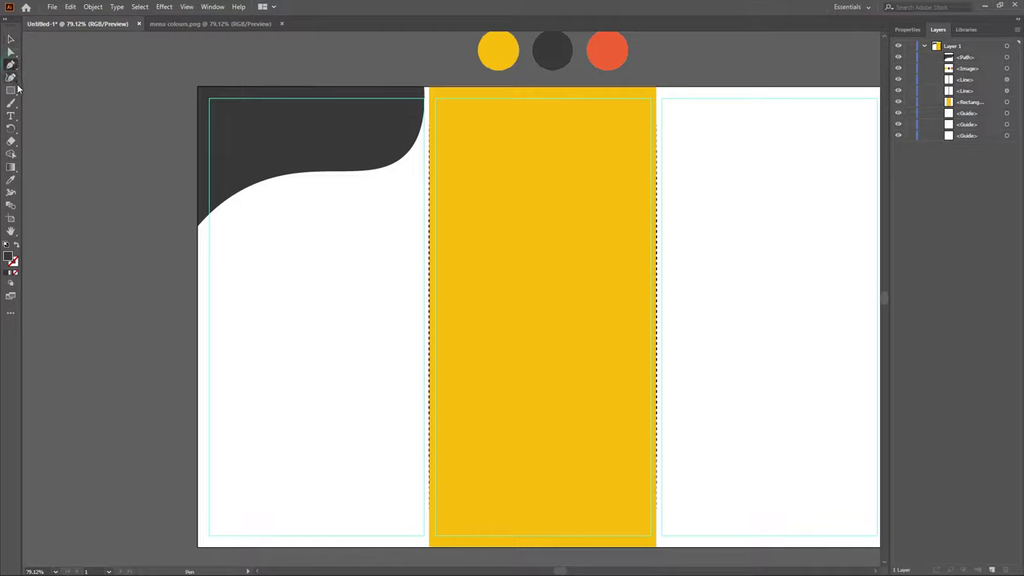
Pen a second path along the dark wave's edge down to the left edge.
click(396, 165)
mouse_move(384, 190)
mouse_down()
mouse_move(290, 196)
mouse_move(202, 252)
mouse_up()
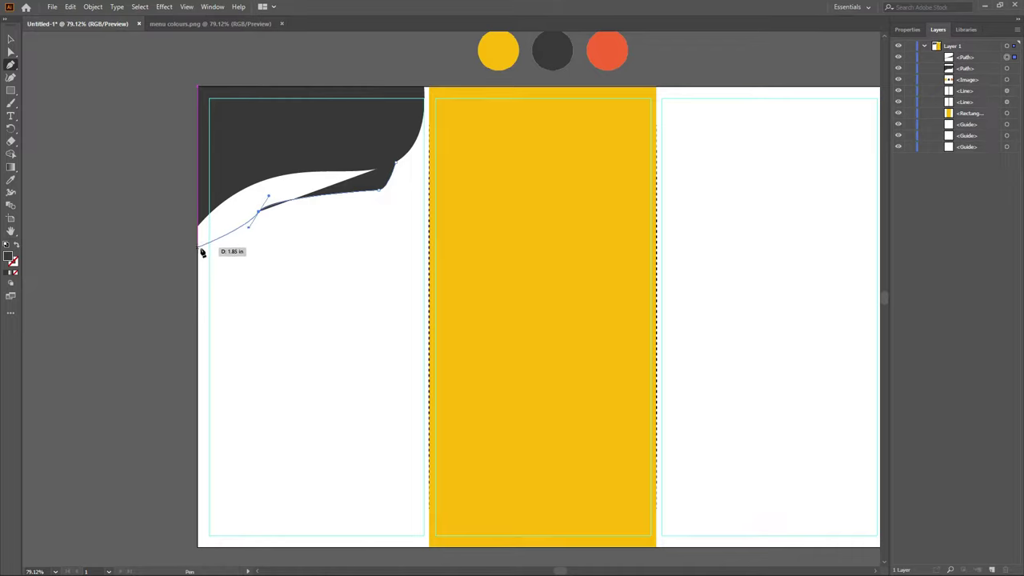
click(198, 254)
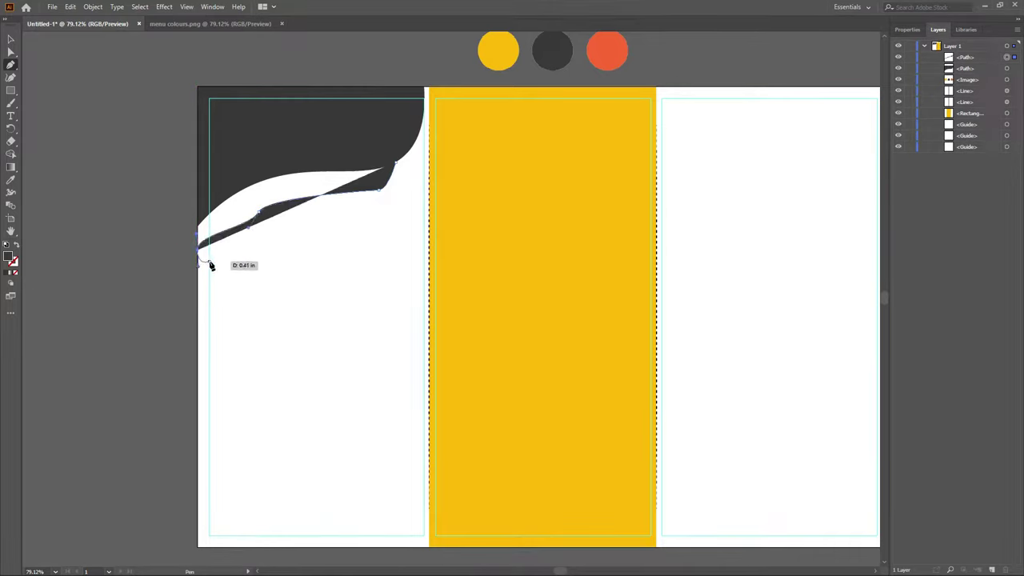
drag(211, 266, 210, 267)
drag(197, 146, 425, 164)
key(v)
Smooth the new band's lower curve with the Curvature tool and select it.
click(14, 78)
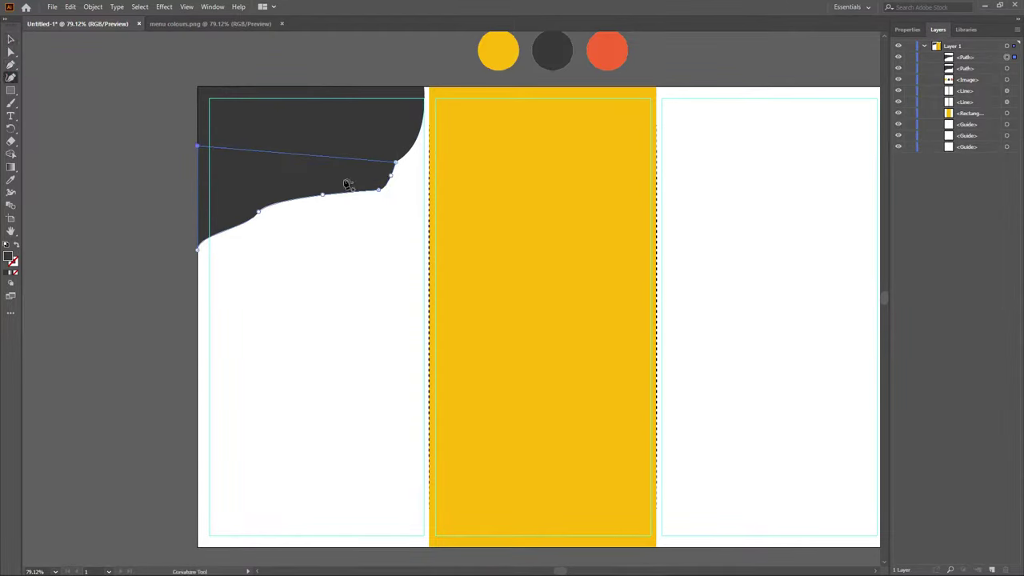
click(375, 189)
drag(258, 212, 253, 214)
click(11, 39)
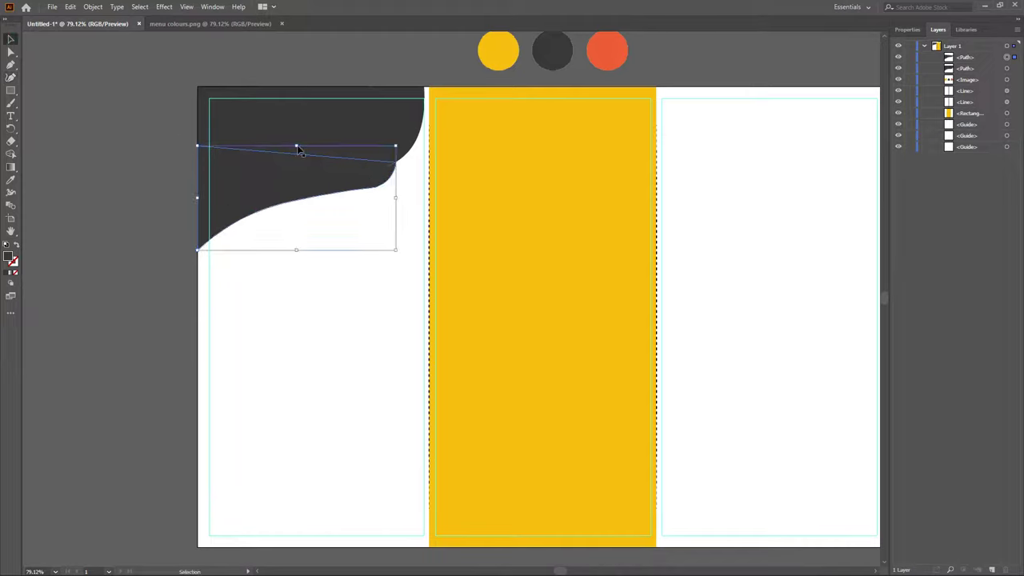
click(10, 179)
Fill the band palette yellow, move it below the dark shape, and close its lower-left corner.
click(511, 46)
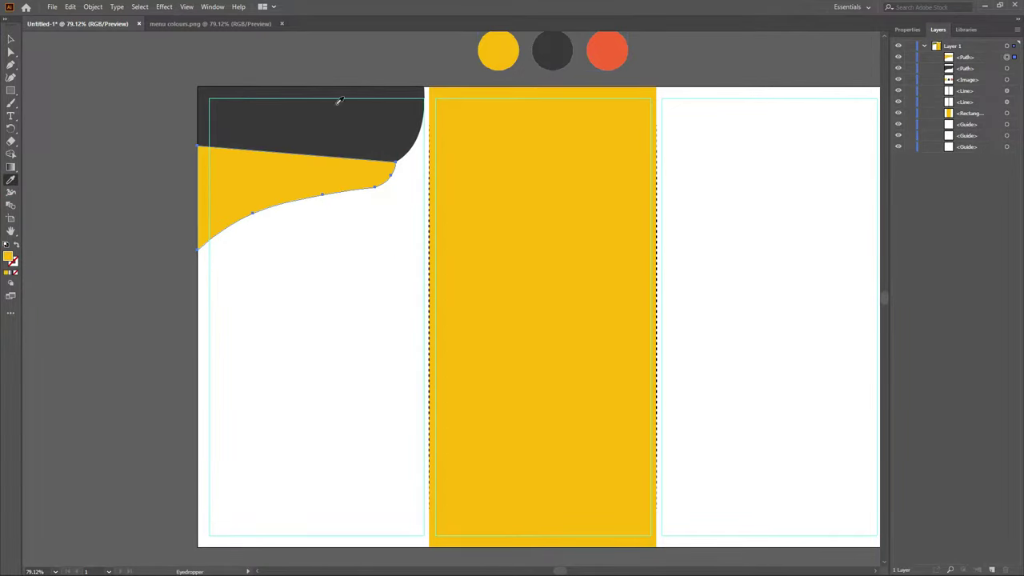
click(10, 39)
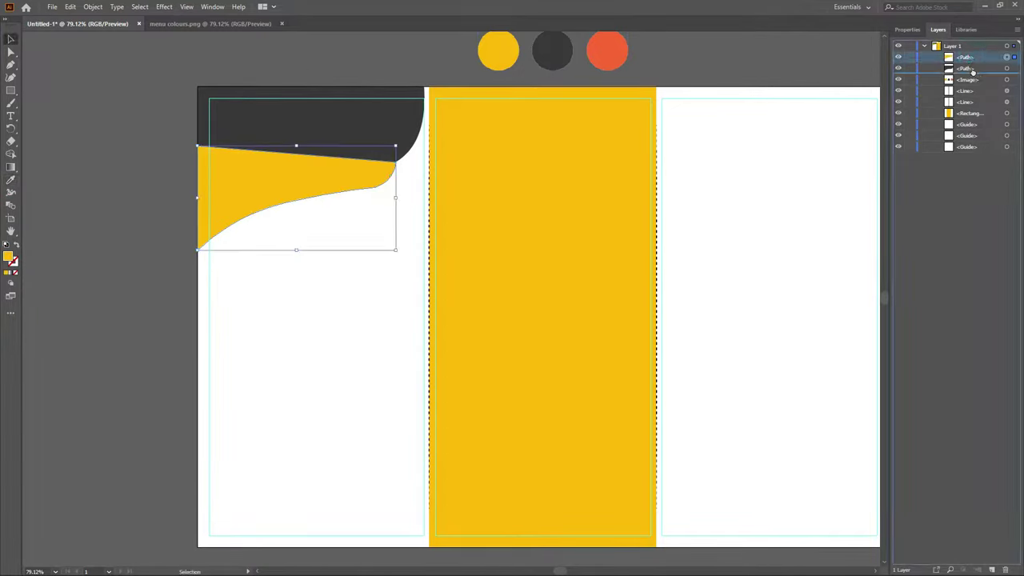
drag(966, 57, 956, 76)
click(10, 77)
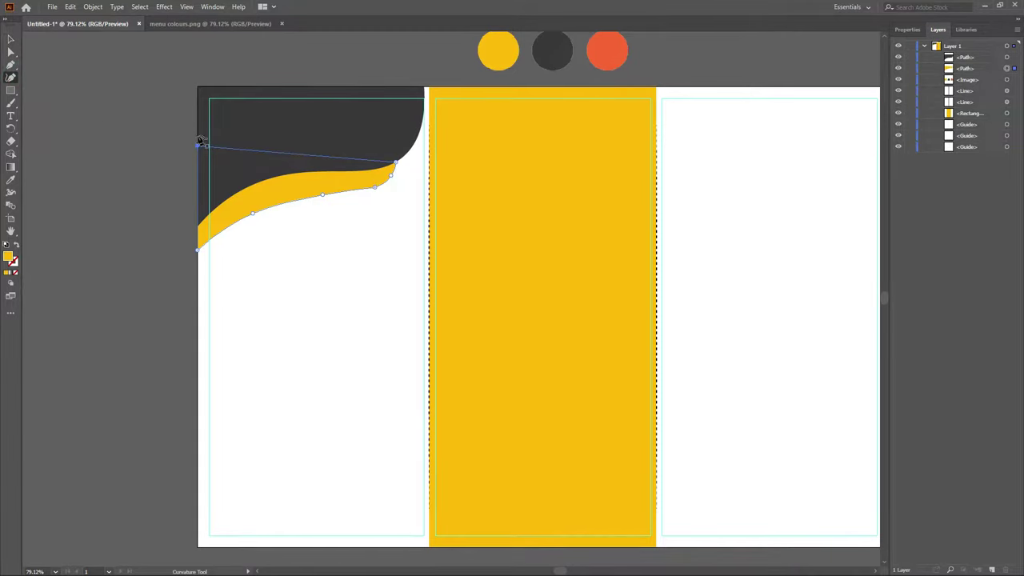
click(198, 255)
click(199, 262)
Reshape the yellow band's lower edge into a smooth curve with the Curvature tool, then deselect.
drag(374, 188, 360, 191)
click(389, 172)
mouse_move(362, 190)
mouse_down()
mouse_move(375, 183)
mouse_move(360, 191)
mouse_up()
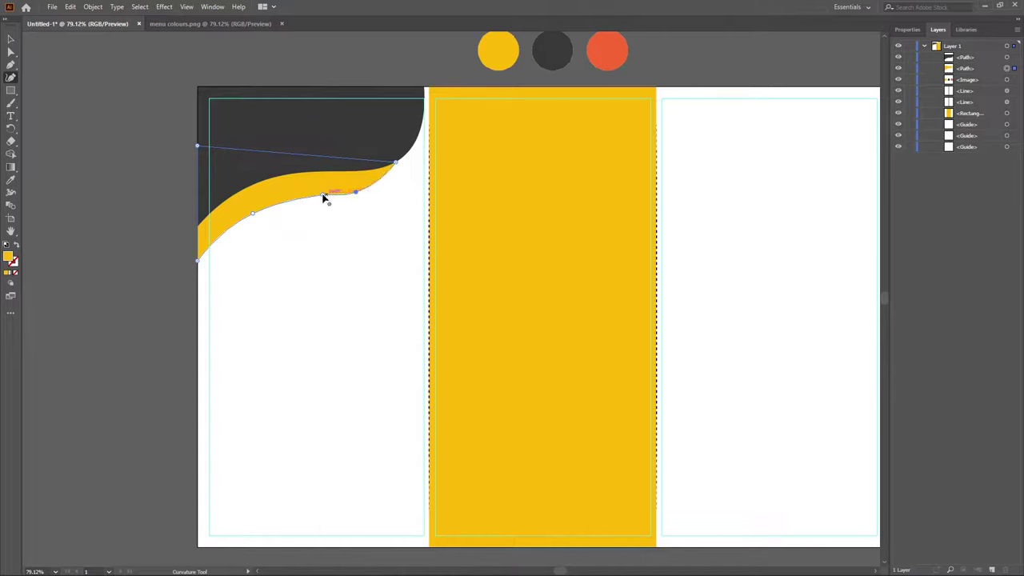
drag(322, 194, 298, 197)
click(10, 38)
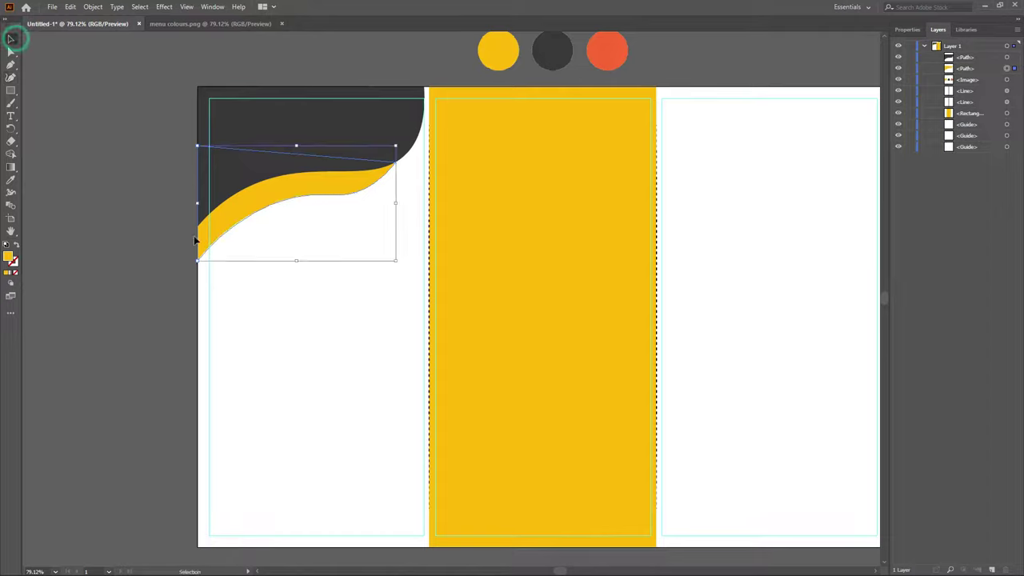
click(263, 263)
click(248, 226)
click(12, 79)
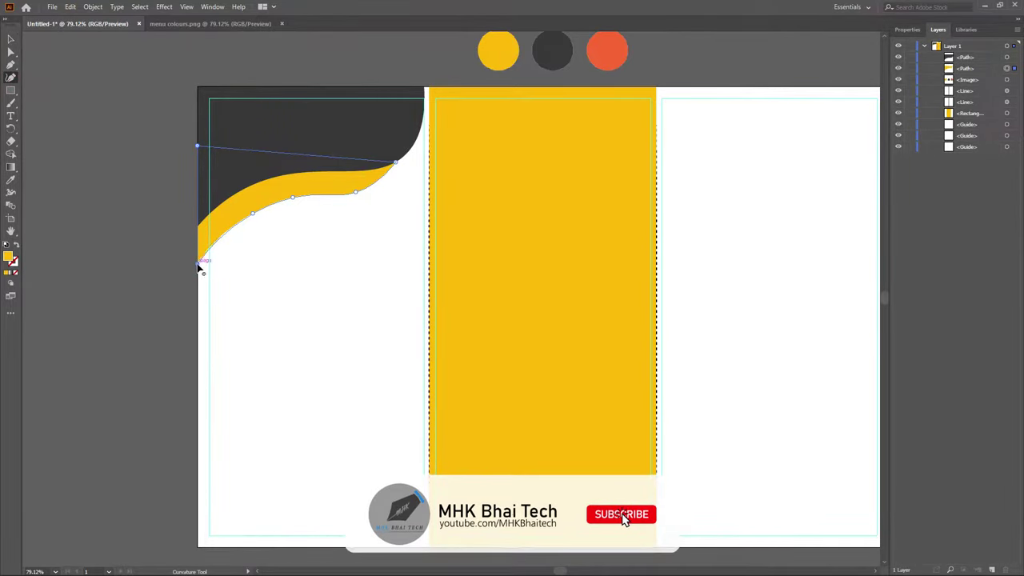
click(11, 39)
key(ctrl+shift+a)
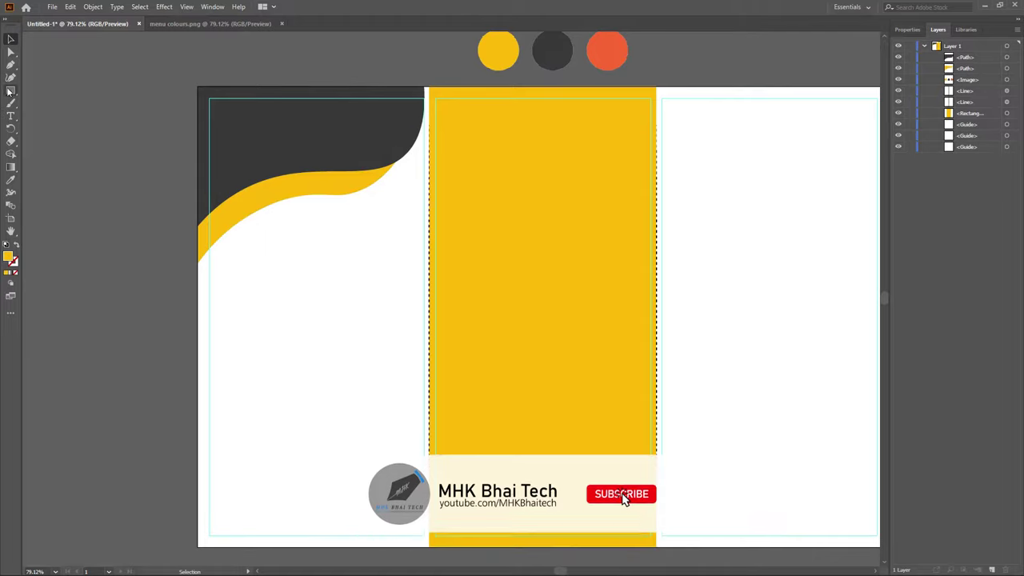
Pen a new curve beneath the yellow band, ending at the artboard's left edge.
click(10, 65)
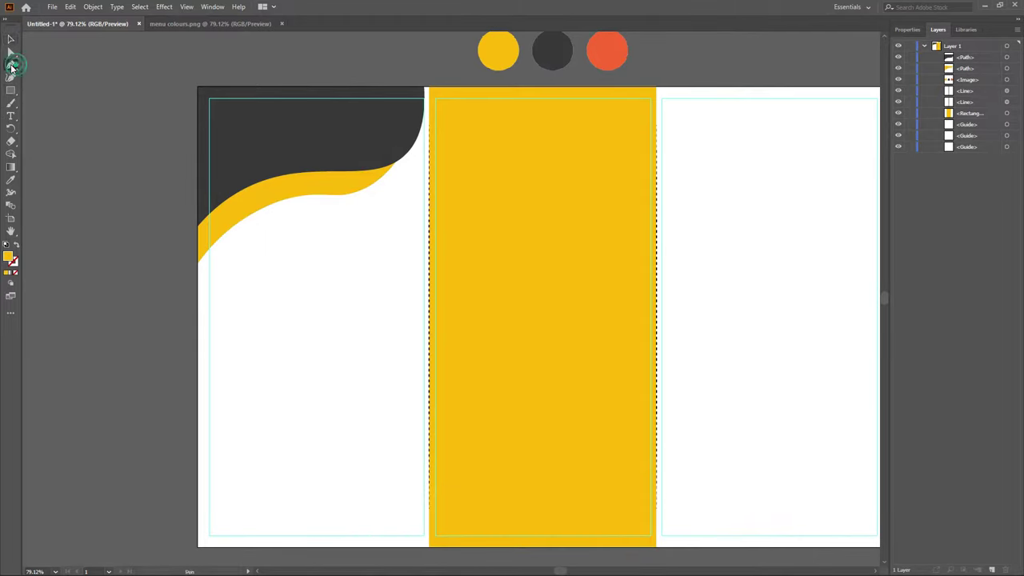
click(372, 185)
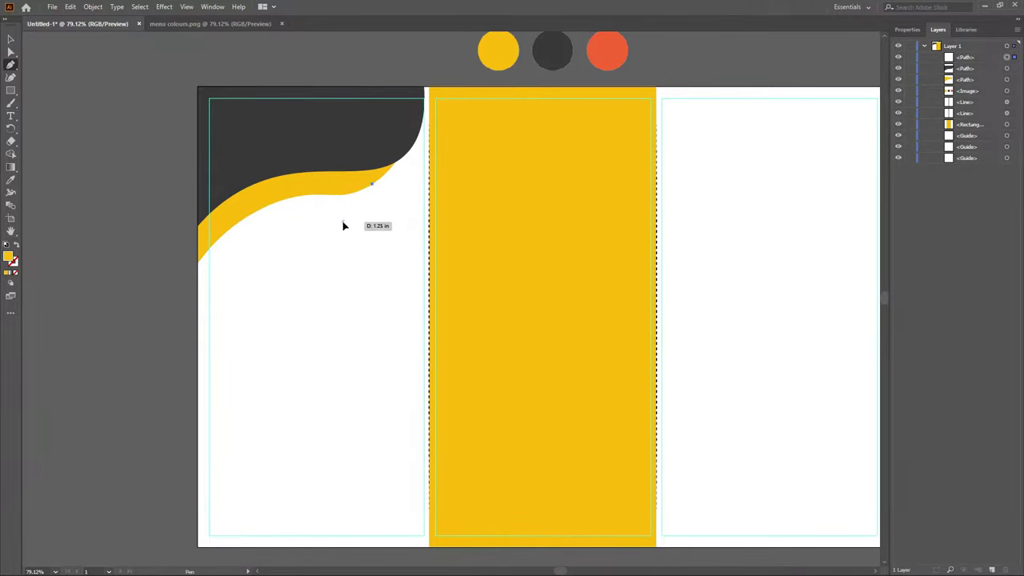
drag(343, 222, 314, 227)
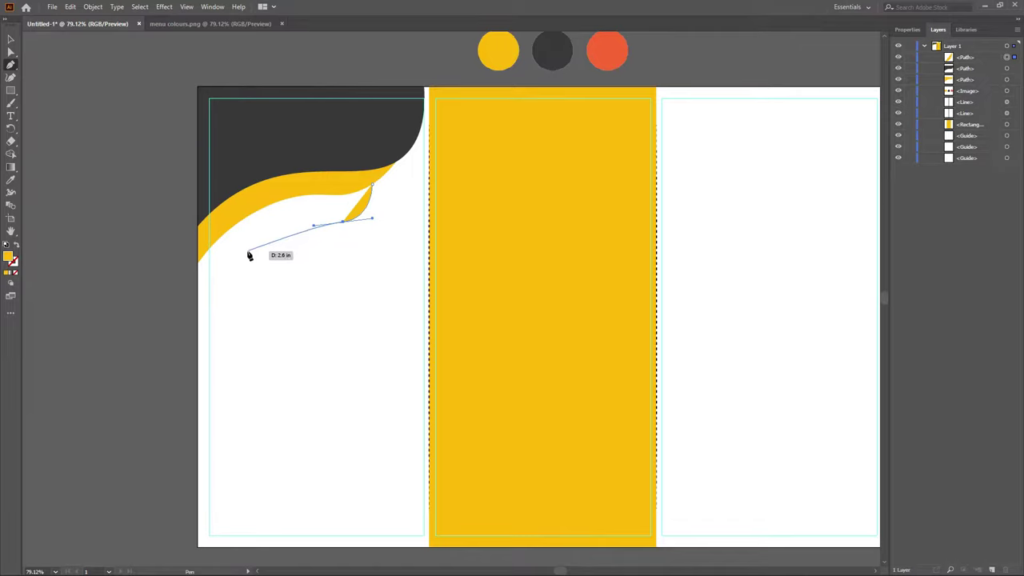
click(248, 249)
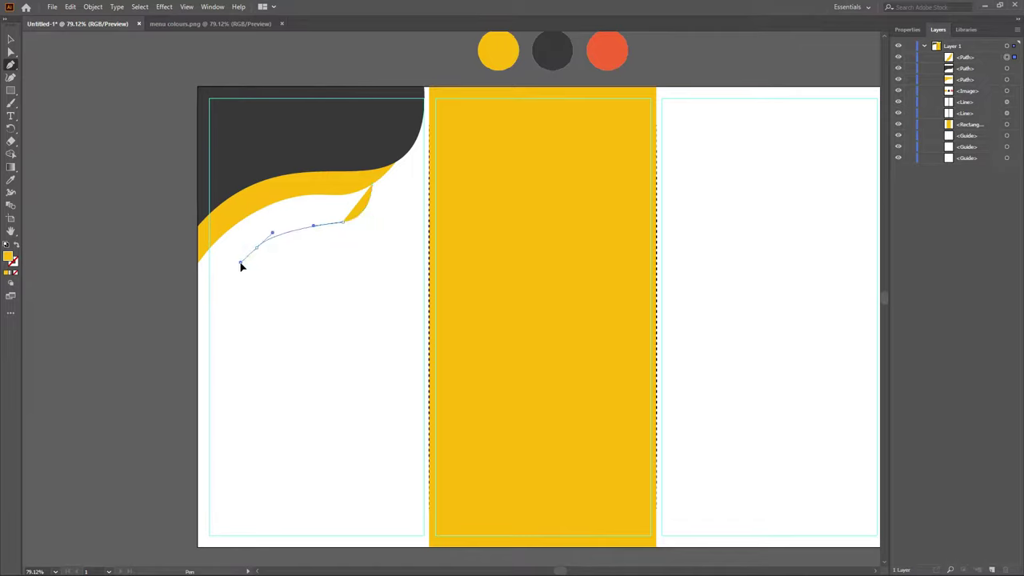
click(198, 293)
drag(200, 311, 221, 320)
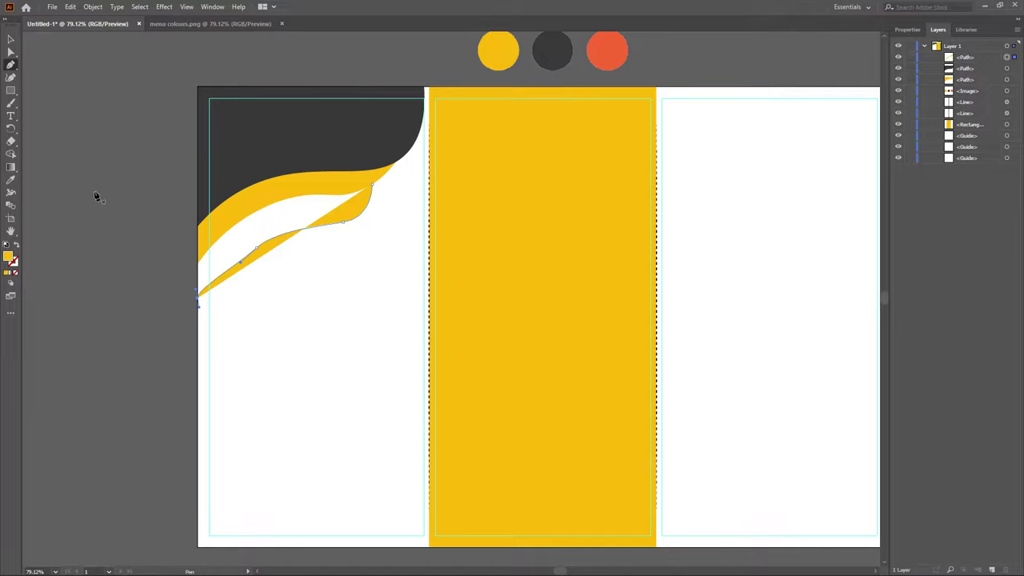
Give the curve no fill and a 2 pt yellow stroke.
click(11, 263)
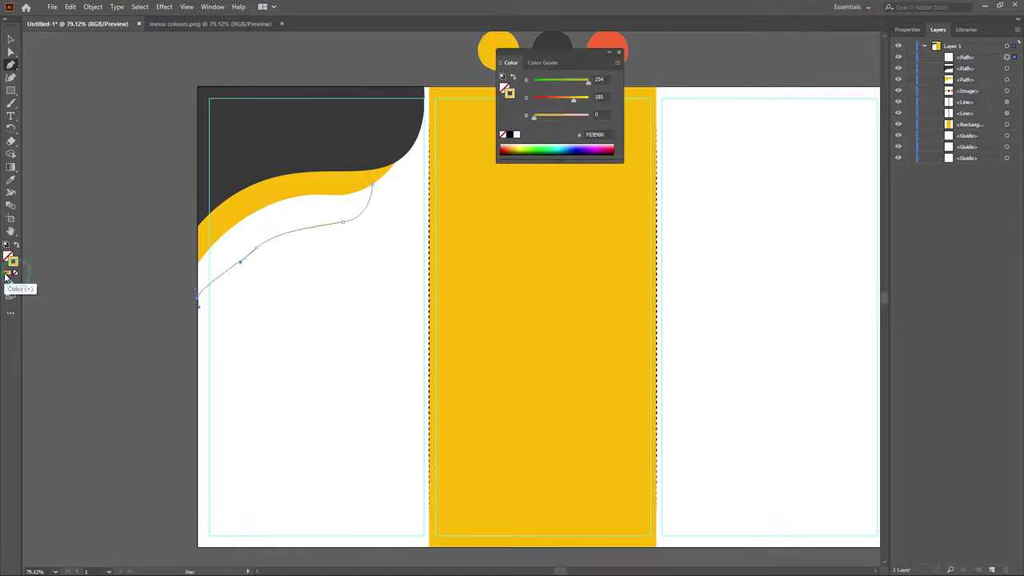
key(v)
click(907, 29)
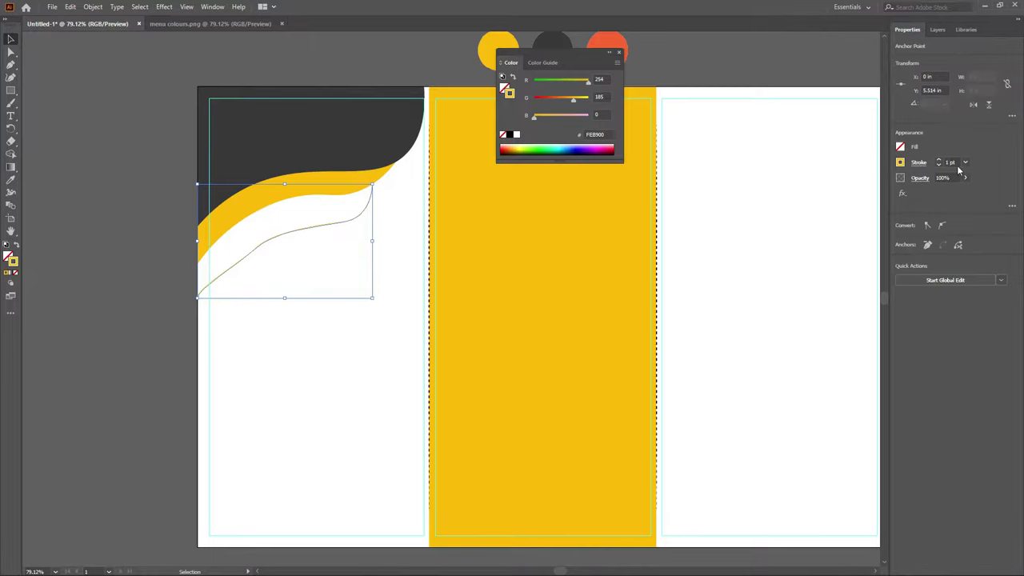
click(965, 162)
click(977, 220)
click(618, 52)
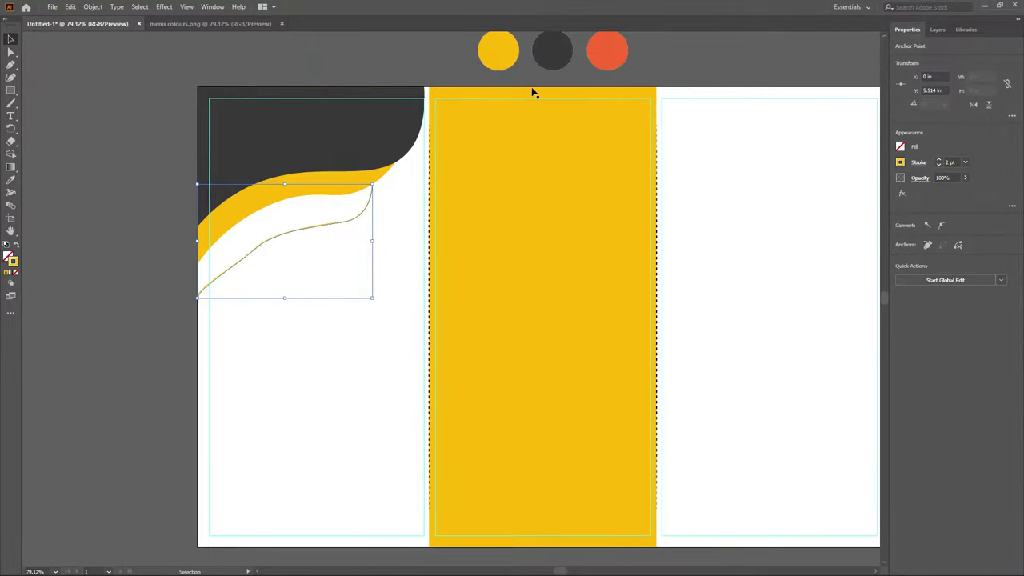
Move the curve's upper and middle points so it parallels the wave.
click(10, 77)
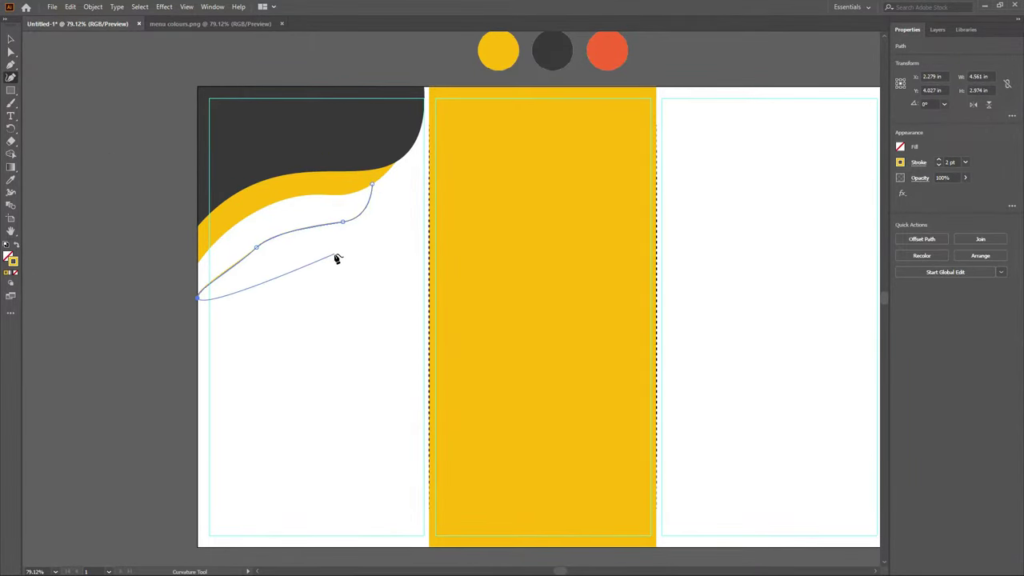
drag(343, 224, 367, 207)
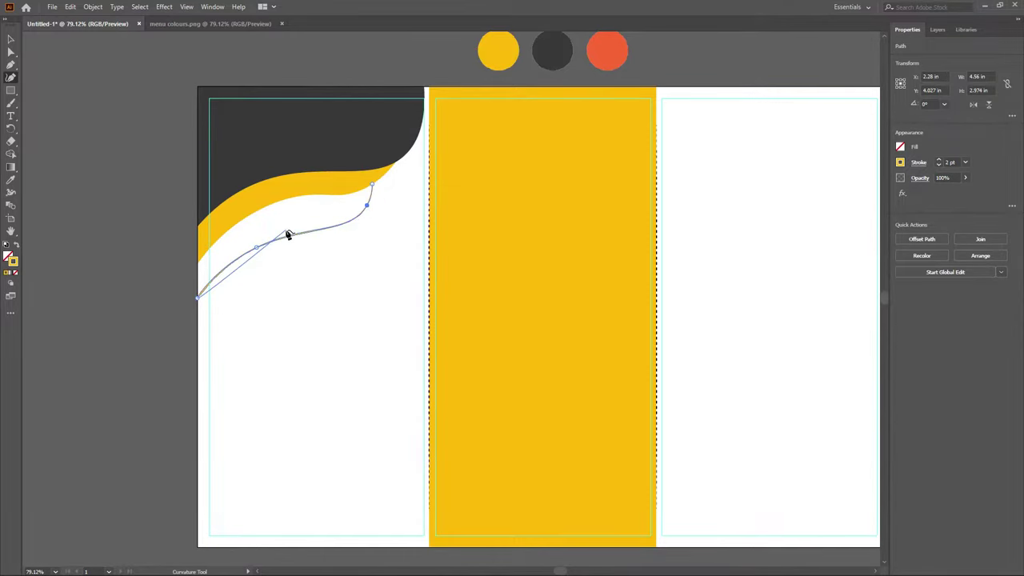
drag(256, 247, 277, 233)
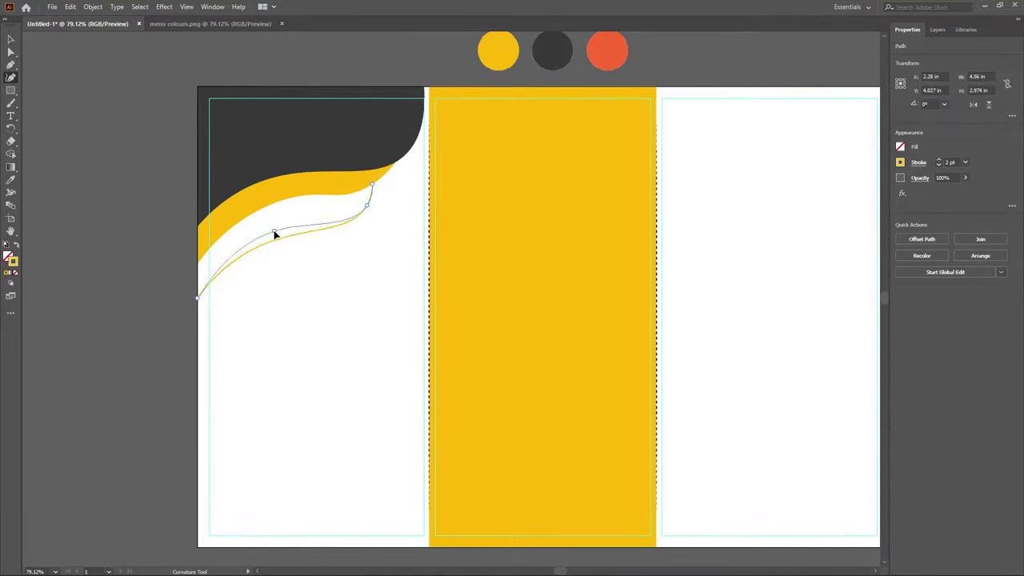
click(197, 298)
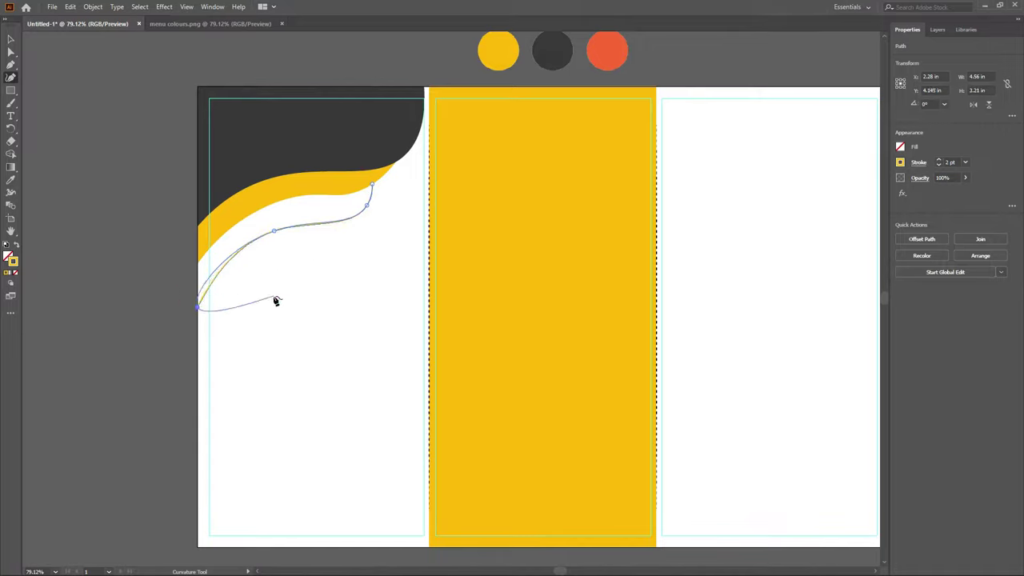
click(11, 38)
click(77, 100)
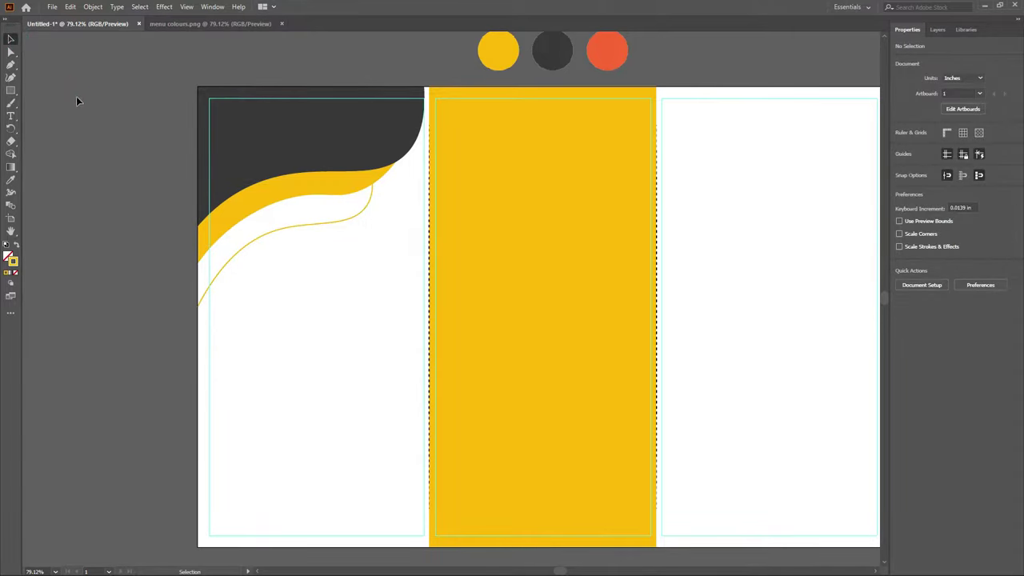
Refine the curve's upper end and middle point, then deselect it.
click(367, 213)
click(11, 76)
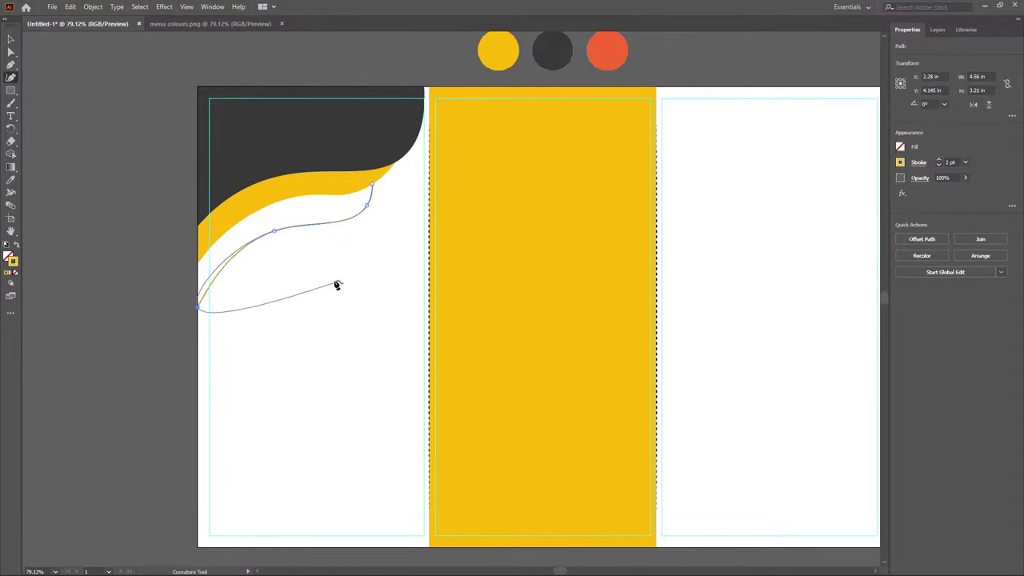
click(366, 206)
mouse_move(367, 207)
mouse_down()
mouse_move(357, 210)
mouse_move(369, 200)
mouse_up()
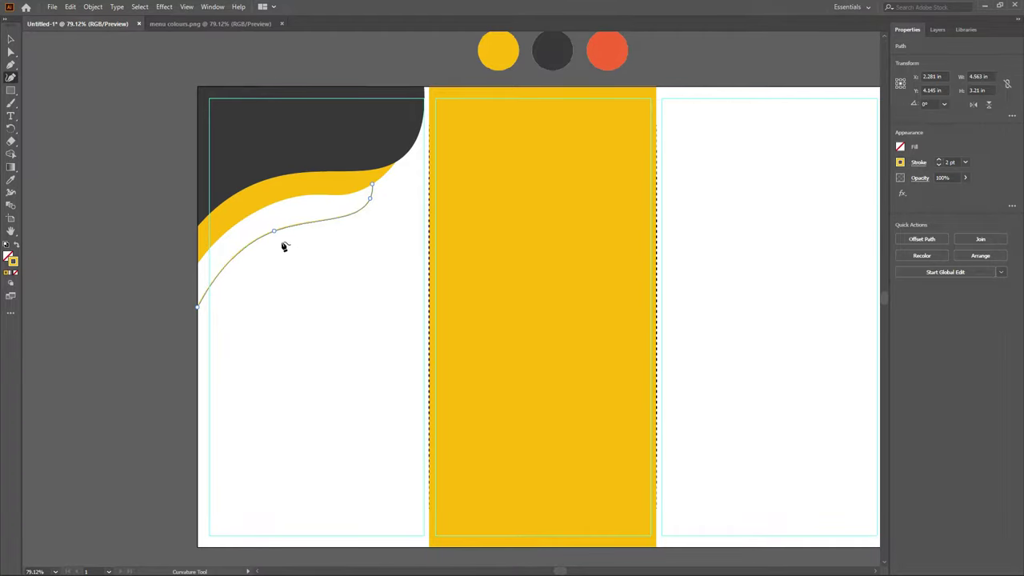
drag(274, 230, 285, 223)
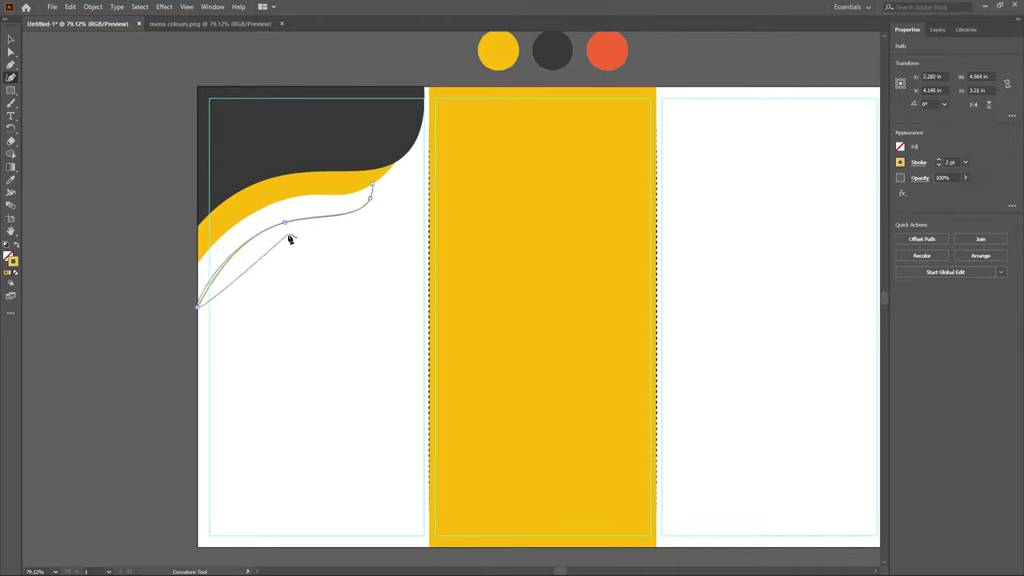
click(10, 38)
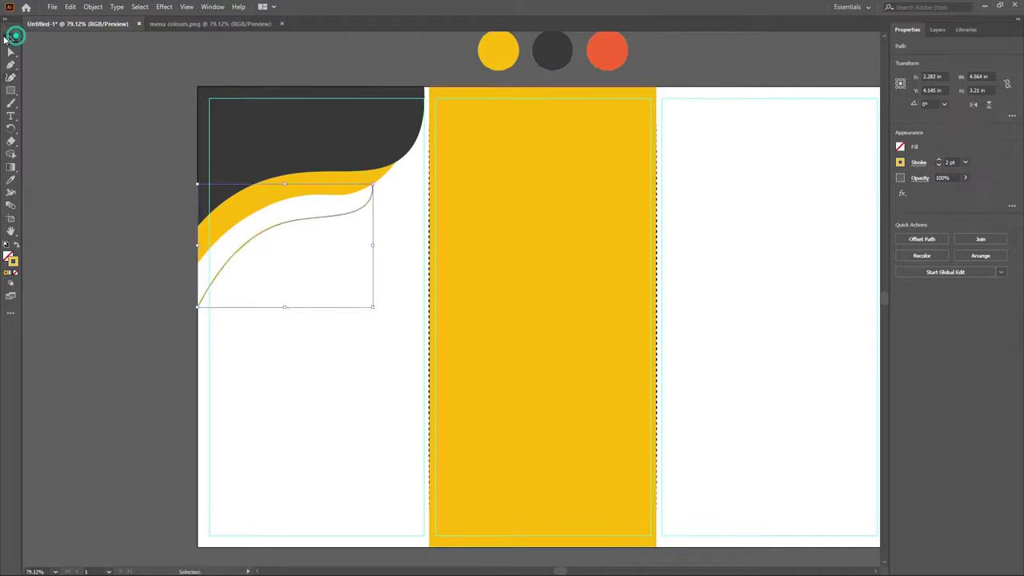
click(327, 348)
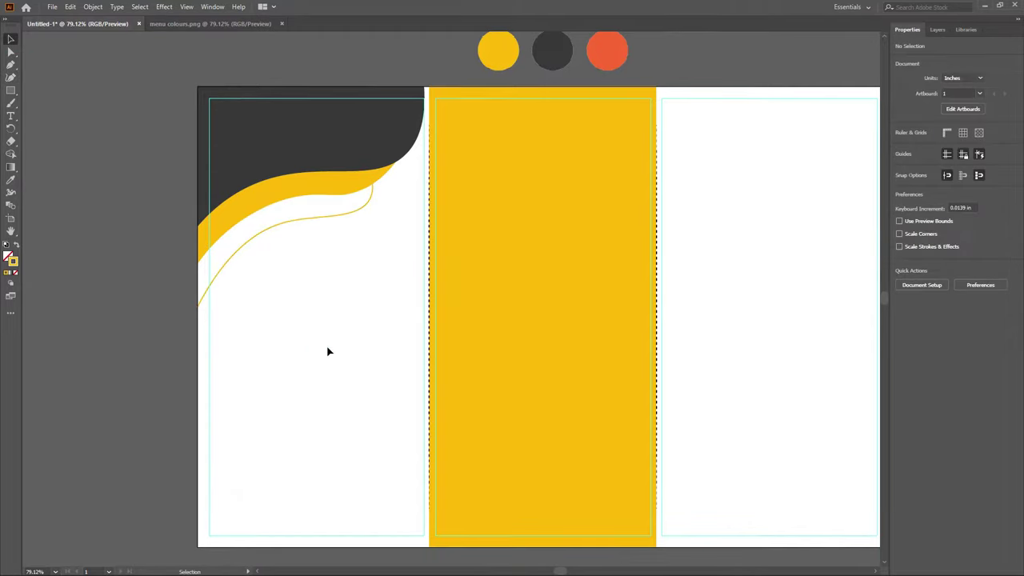
Add the RESTAURANT NAME text on the dark header and colour it white.
scroll(344, 359, up, 1)
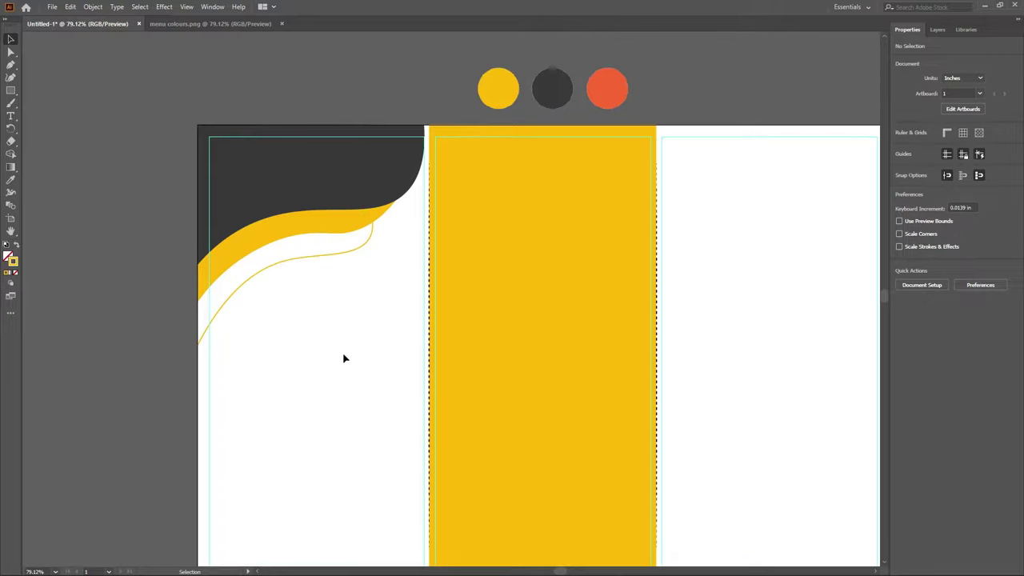
scroll(344, 359, down, 2)
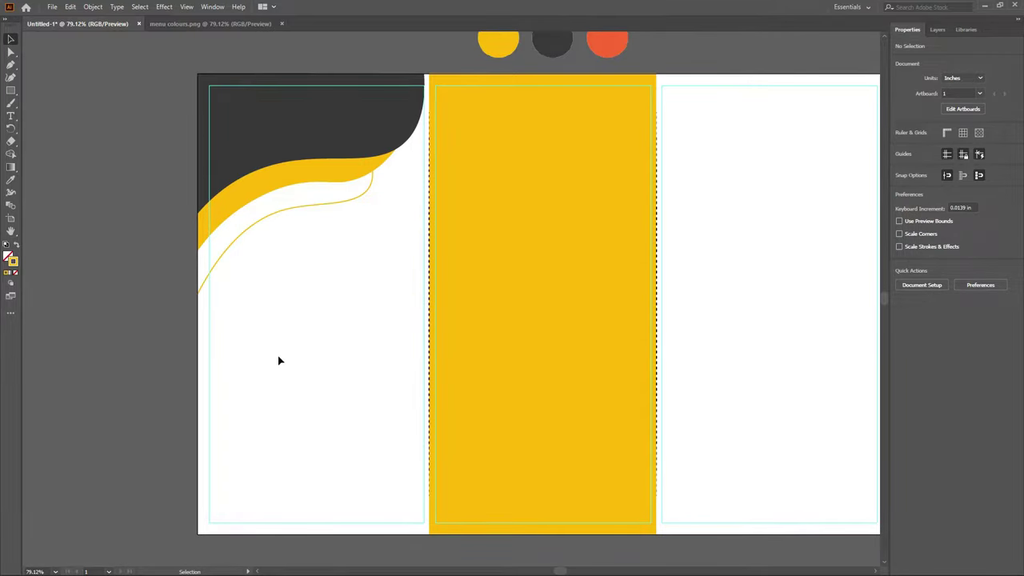
click(12, 116)
click(255, 120)
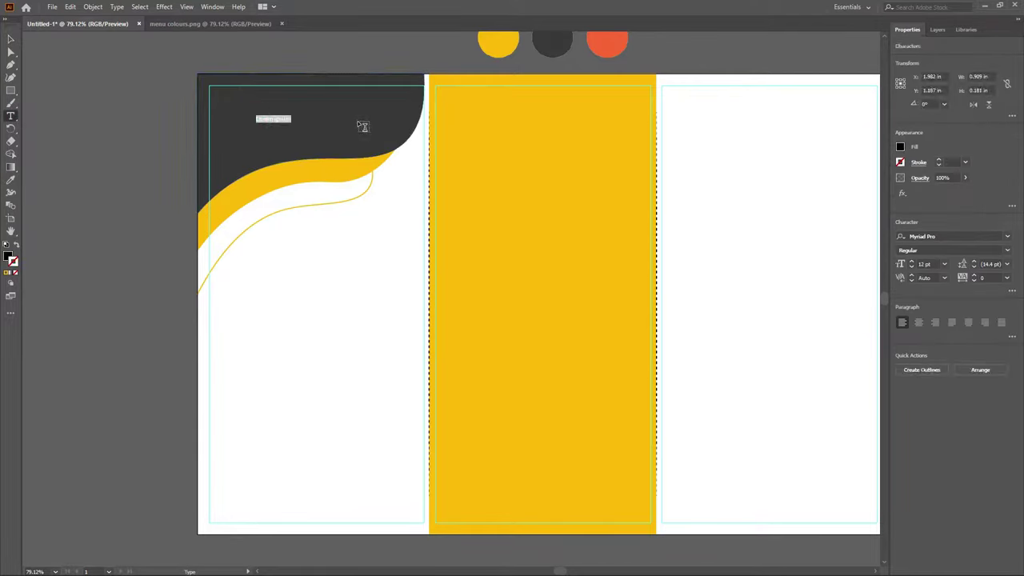
key(BackSpace)
text(RESTAURANT NAME)
click(10, 38)
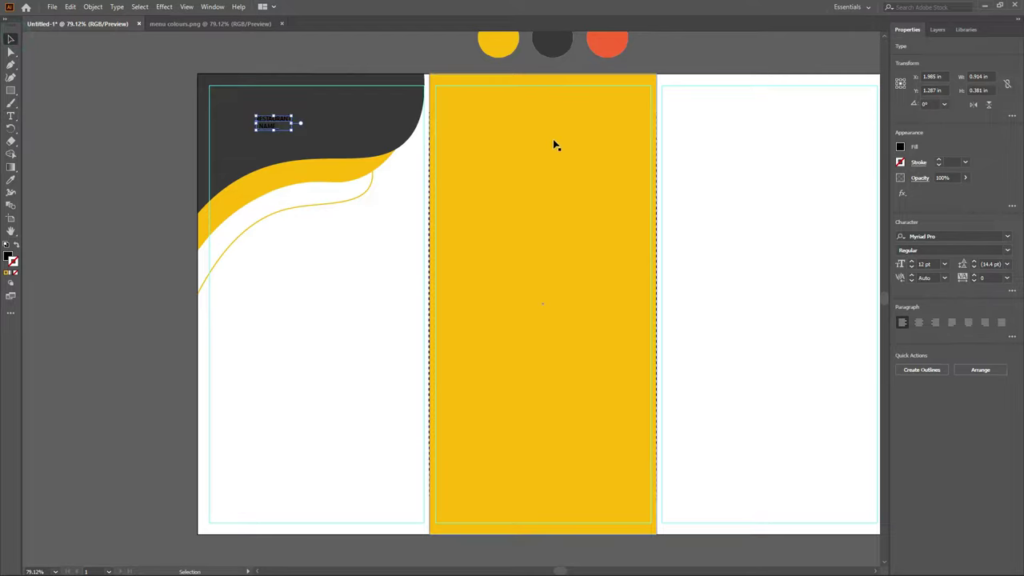
click(901, 148)
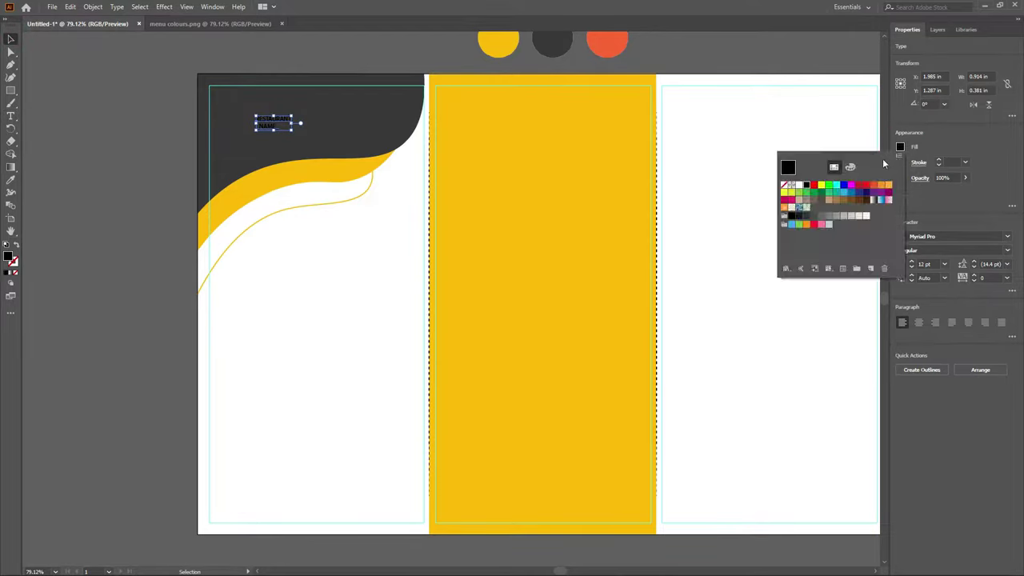
click(797, 185)
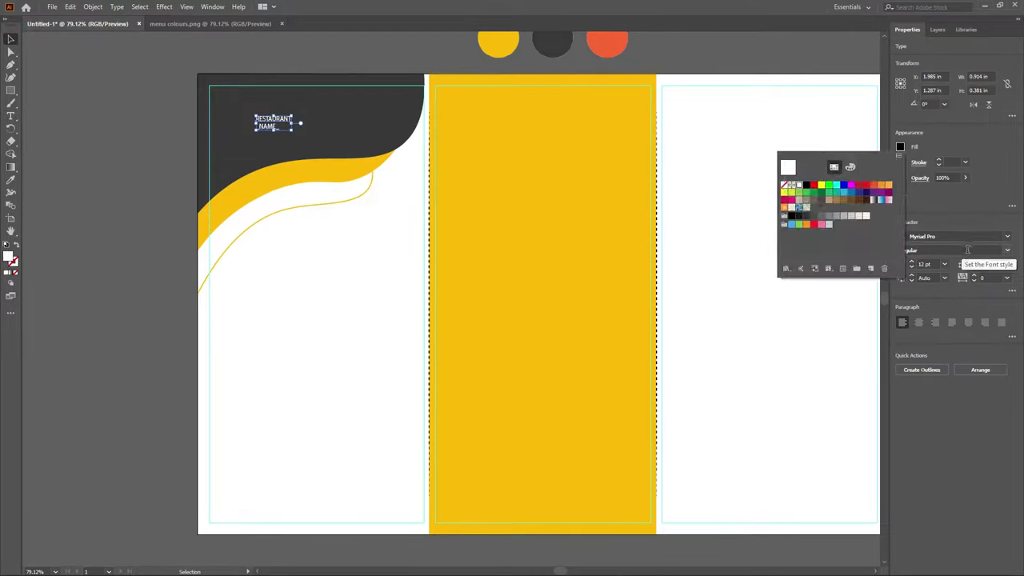
Set the title to 28 pt, center-align it, move it mid-header, then raise it to 38 pt.
click(929, 264)
text(28)
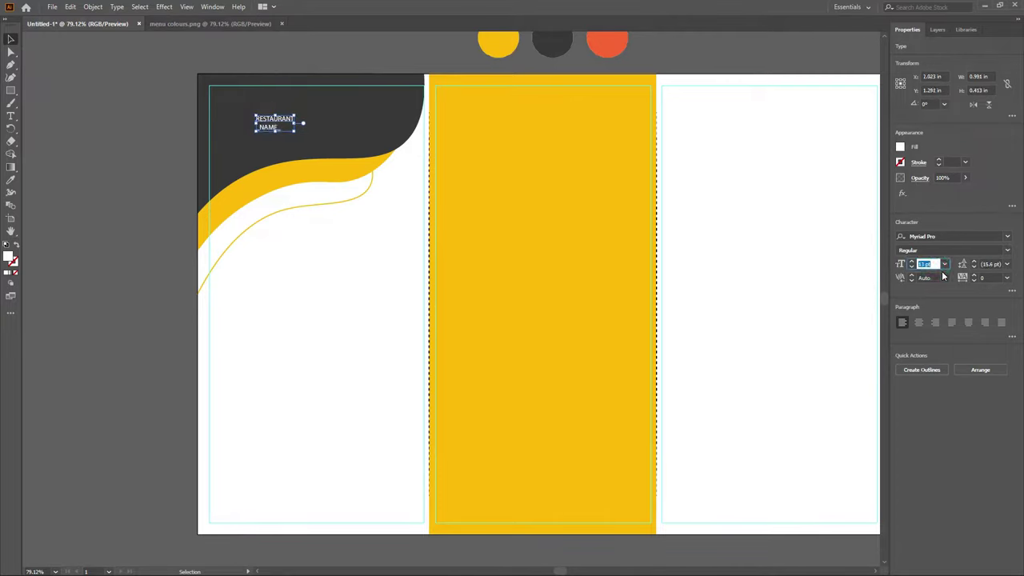
key(Return)
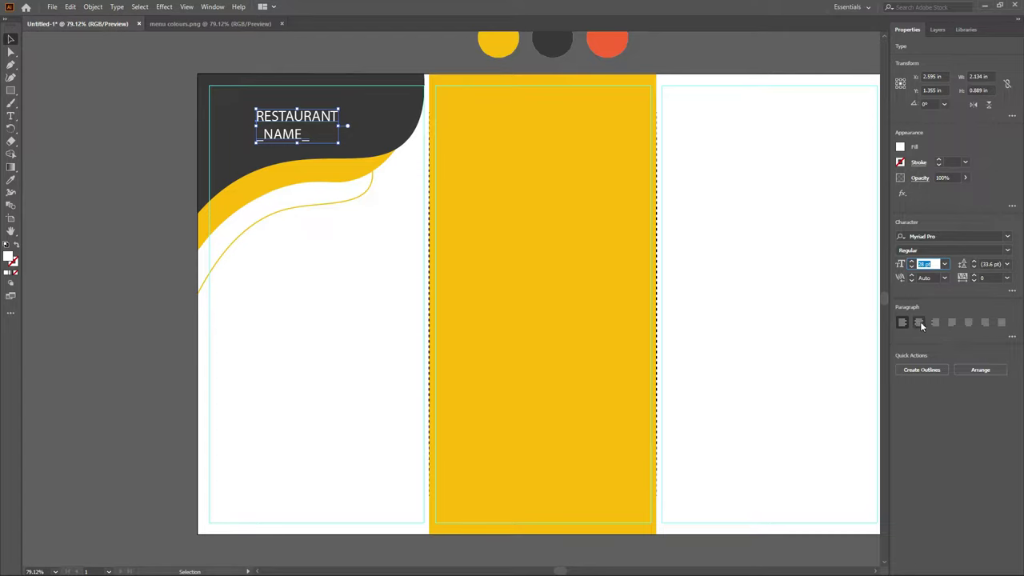
click(918, 322)
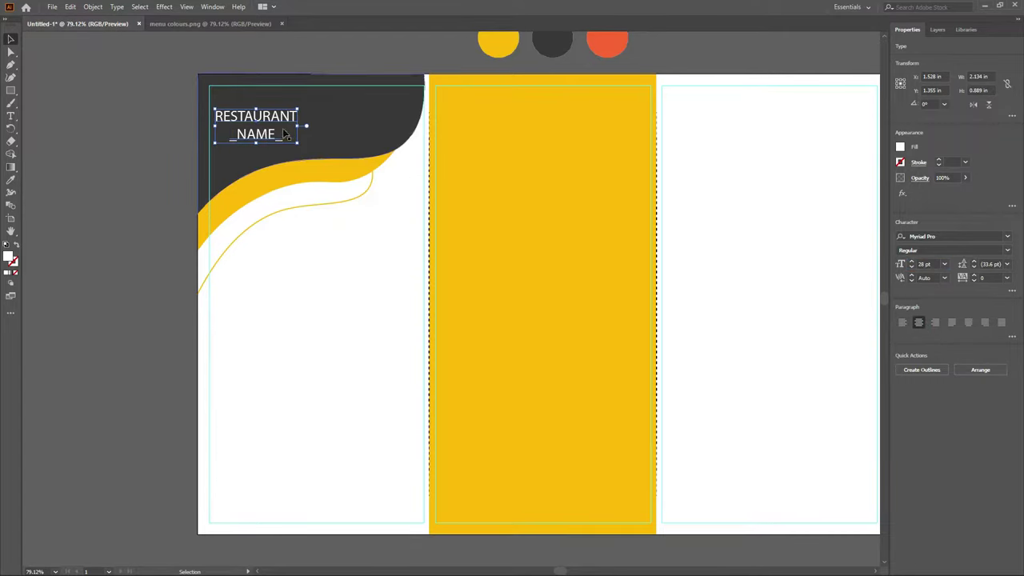
drag(277, 120, 332, 122)
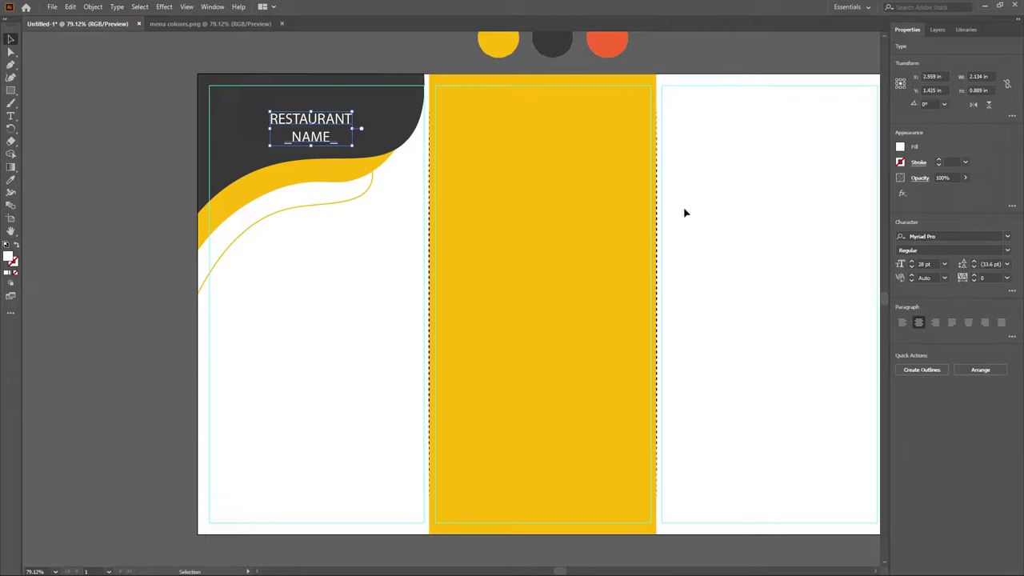
click(936, 264)
key(Up)
key(Up)
key(Up)
key(Up)
key(Up)
key(Up)
key(Up)
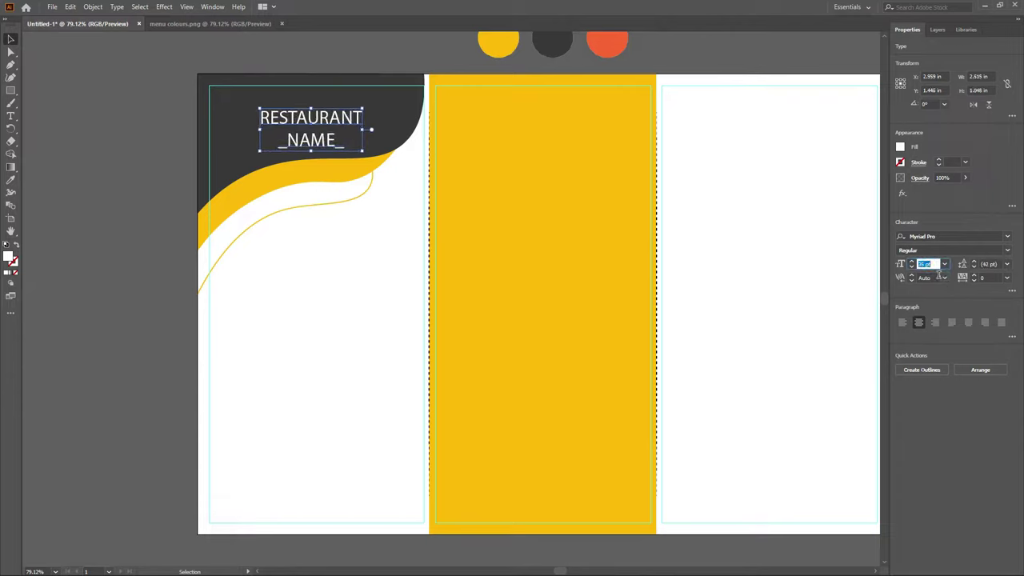
key(Up)
key(Up)
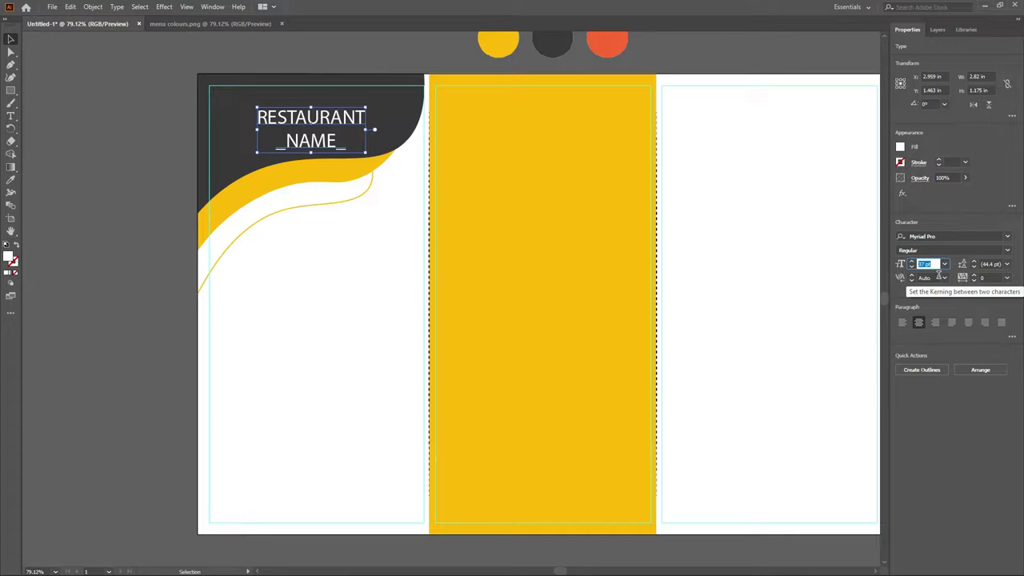
key(Up)
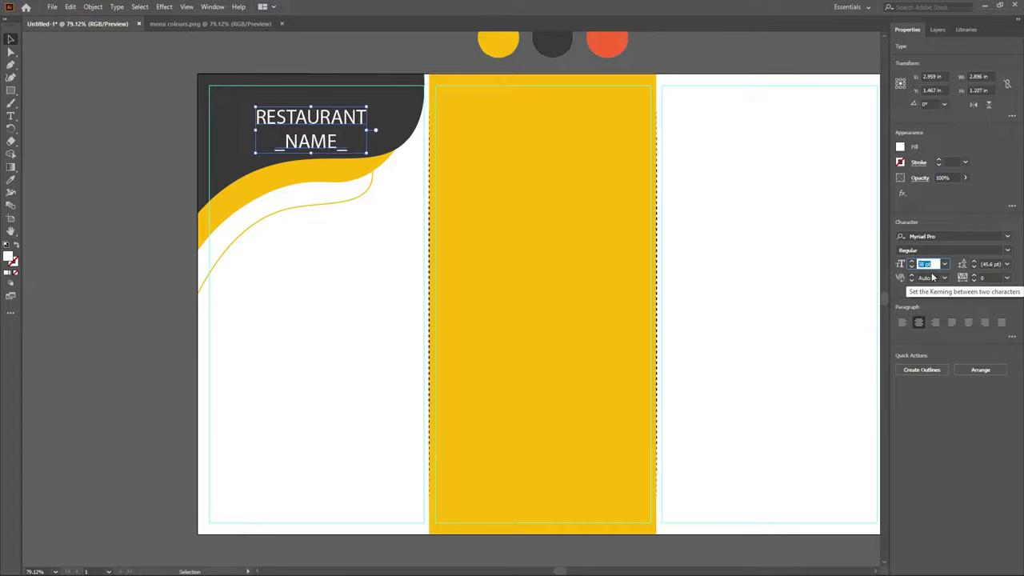
Set the word RESTAURANT in Franklin Gothic Heavy from the Character font list.
click(11, 116)
drag(368, 117, 253, 117)
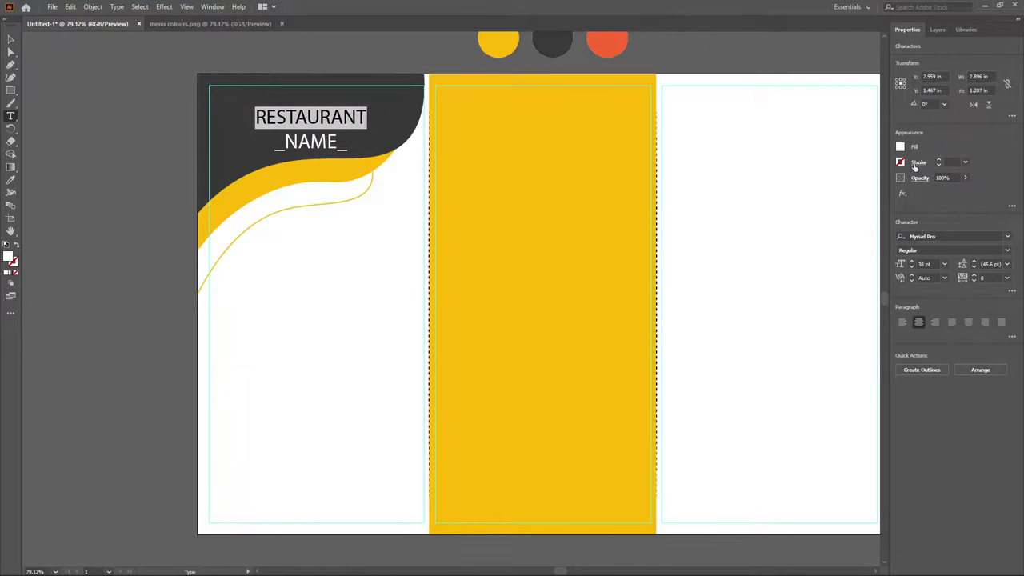
click(1009, 241)
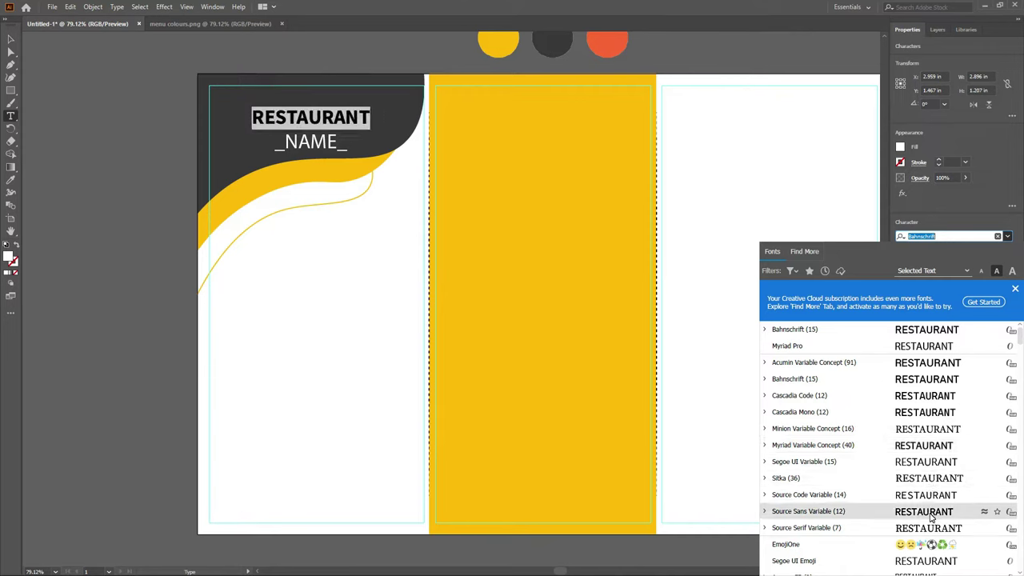
scroll(930, 511, down, 5)
scroll(930, 496, down, 5)
scroll(930, 479, down, 3)
scroll(930, 464, down, 3)
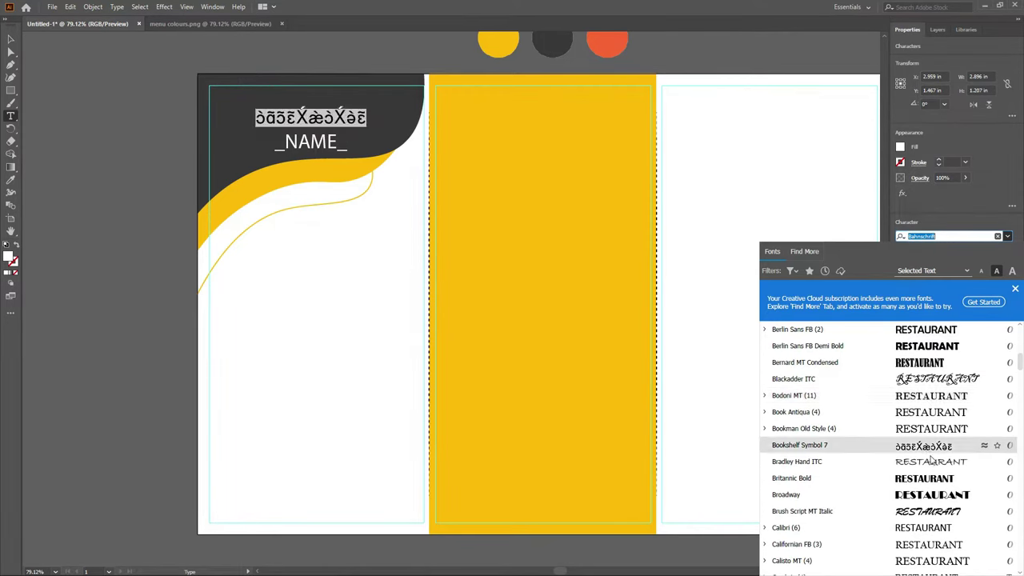
scroll(930, 459, down, 5)
scroll(928, 459, down, 2)
scroll(926, 458, down, 2)
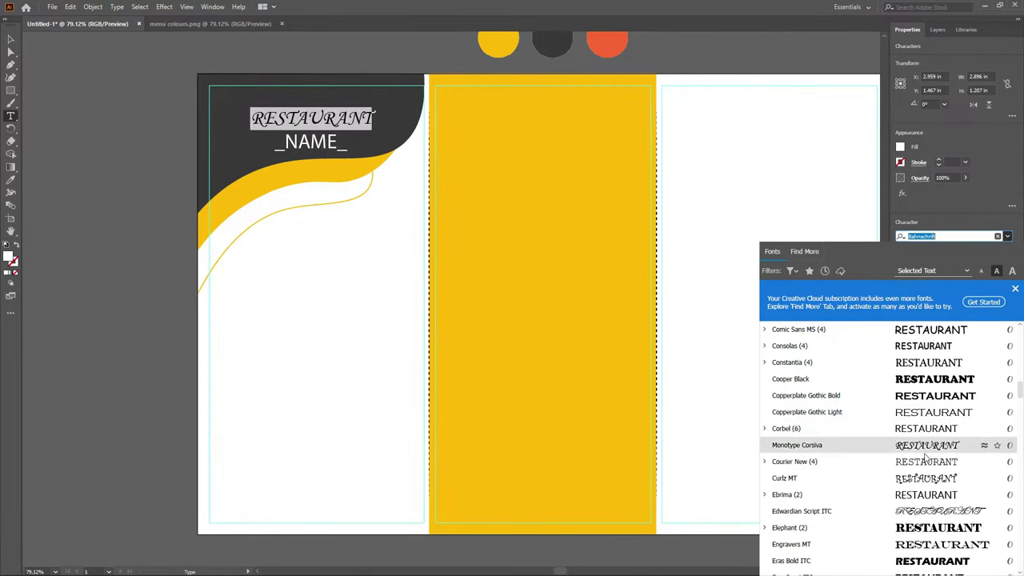
scroll(925, 458, down, 2)
scroll(925, 452, down, 5)
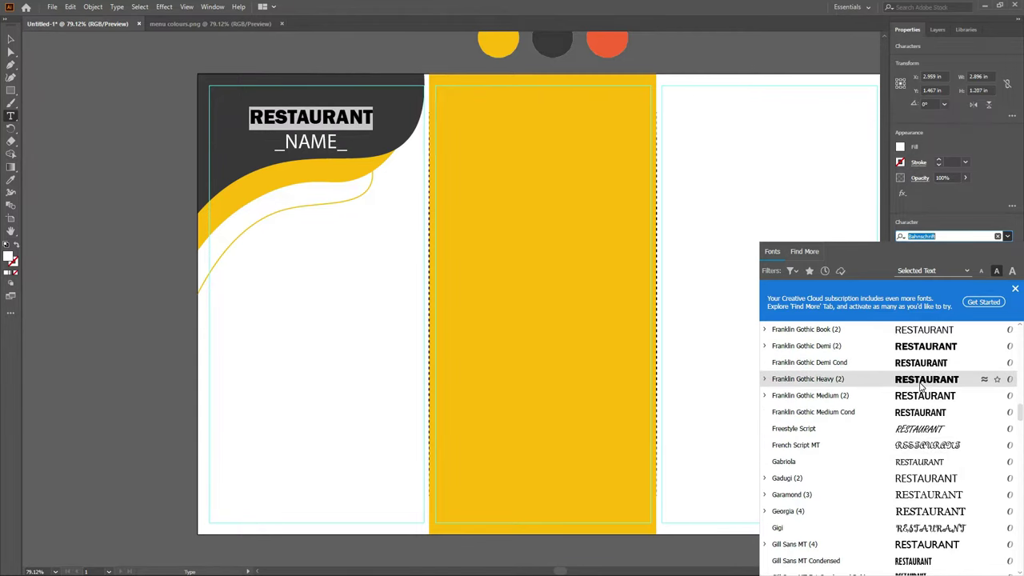
click(921, 383)
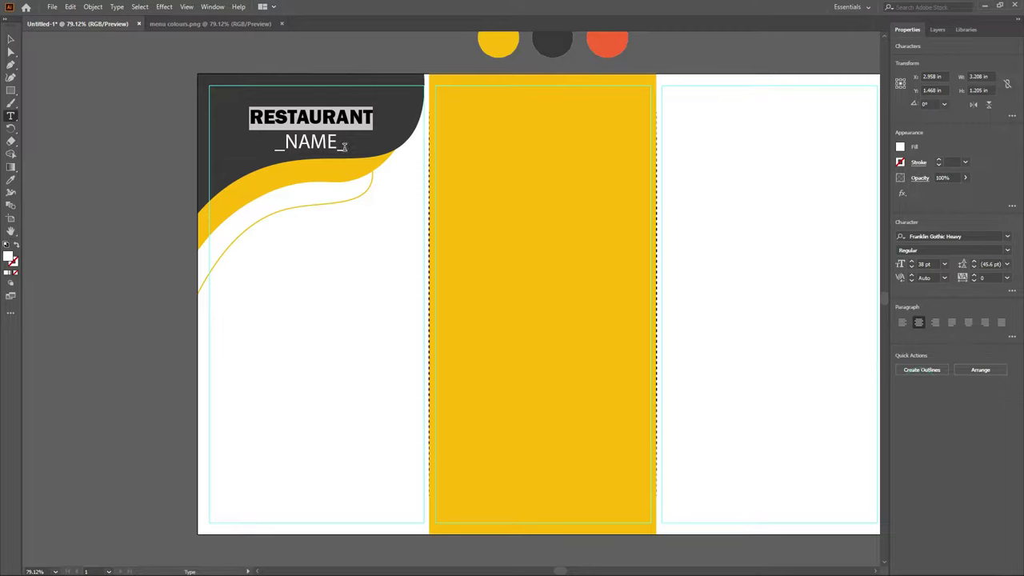
drag(347, 144, 274, 144)
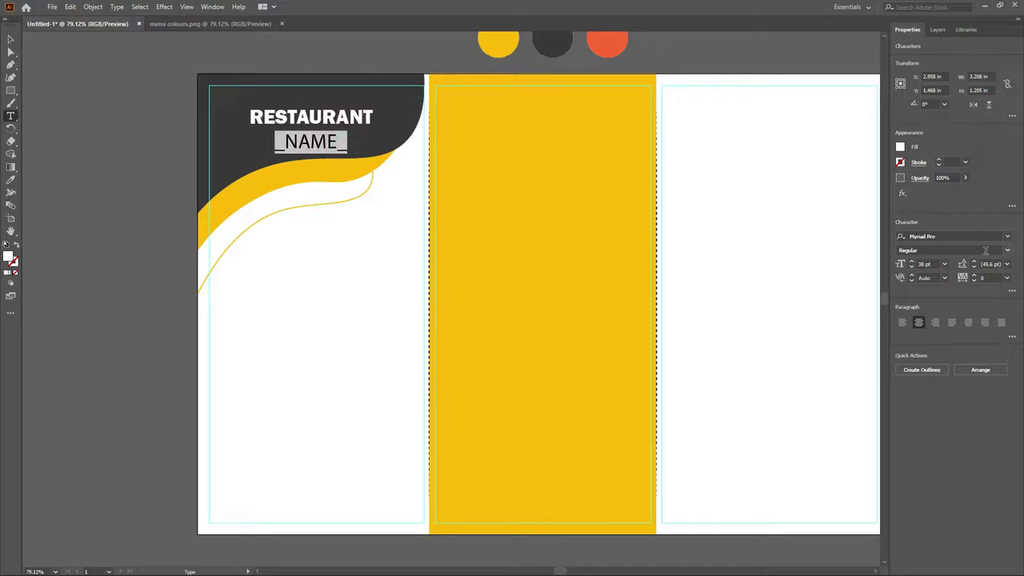
Apply the wide Xspace font to the _NAME_ line of the title.
click(1007, 236)
scroll(972, 428, down, 1)
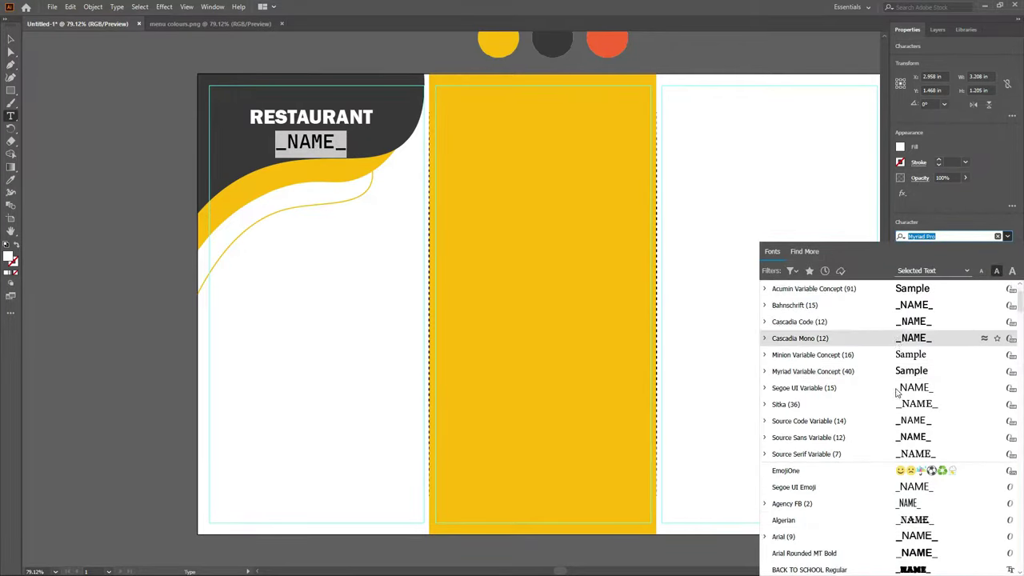
scroll(898, 389, down, 5)
scroll(912, 400, down, 5)
scroll(929, 440, down, 5)
scroll(930, 454, down, 4)
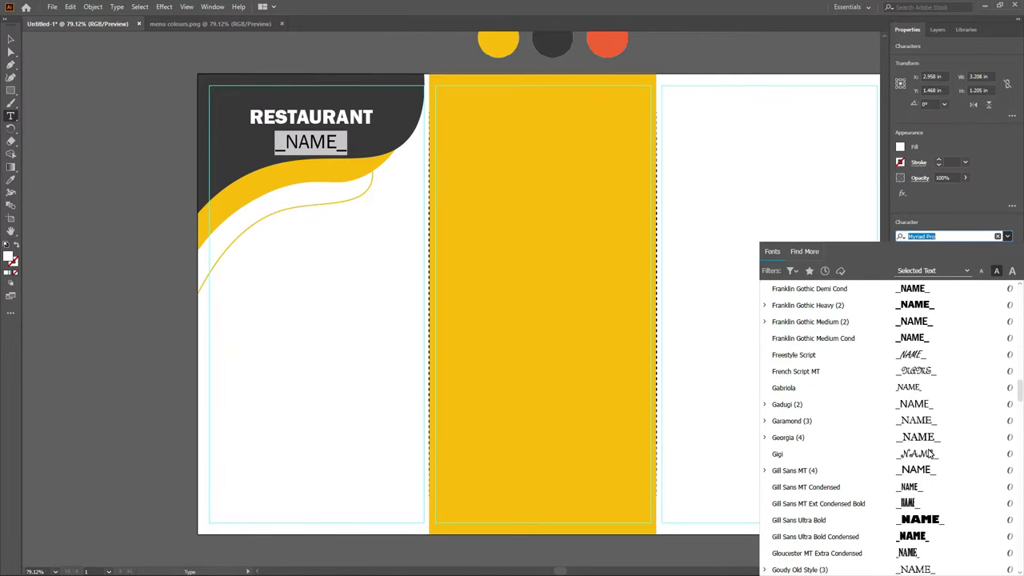
scroll(930, 454, down, 4)
scroll(930, 454, down, 4)
scroll(930, 453, down, 4)
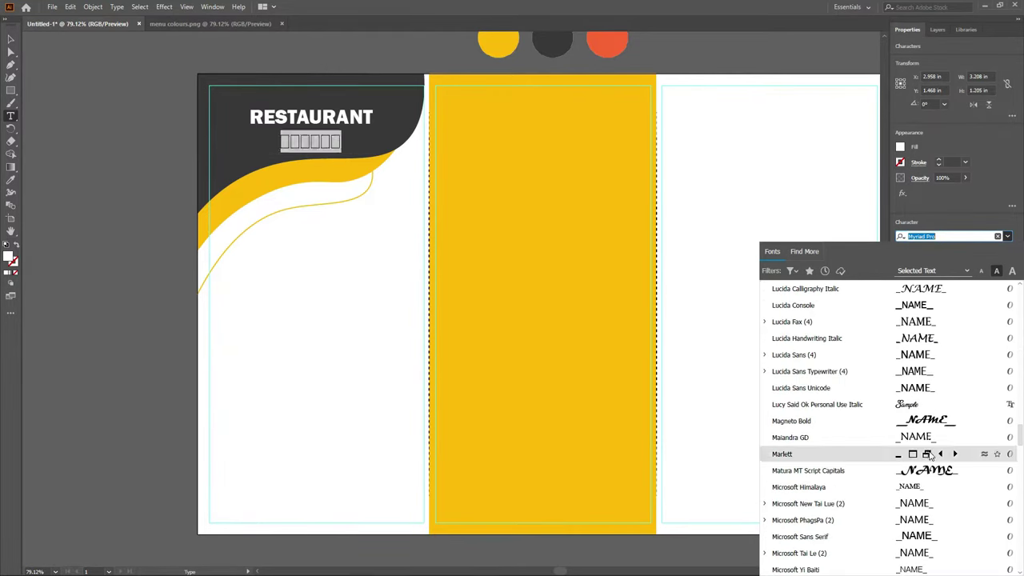
scroll(930, 453, down, 4)
scroll(930, 456, down, 2)
scroll(930, 453, down, 3)
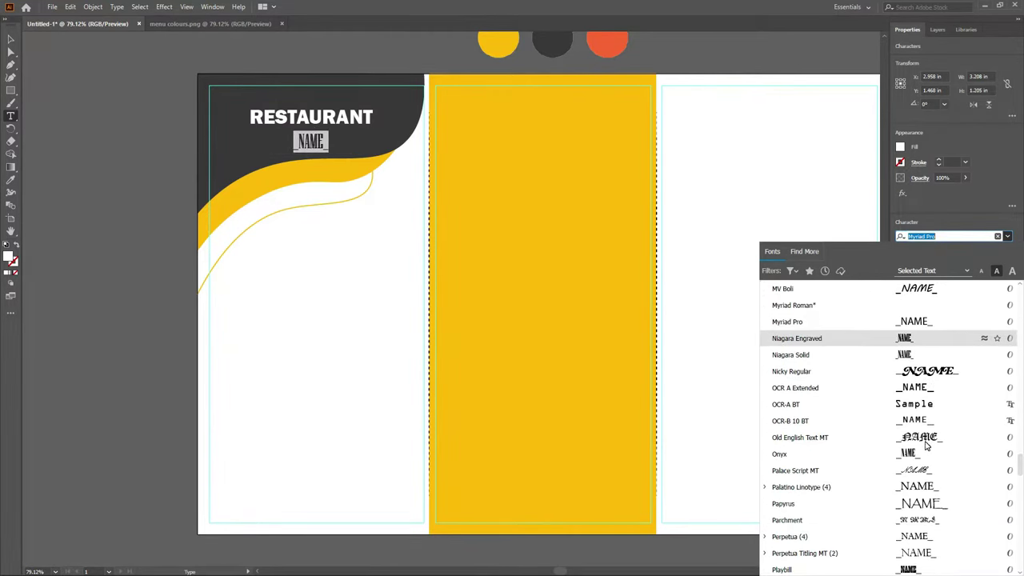
scroll(930, 464, down, 2)
scroll(932, 480, down, 3)
scroll(936, 507, down, 4)
scroll(932, 479, down, 3)
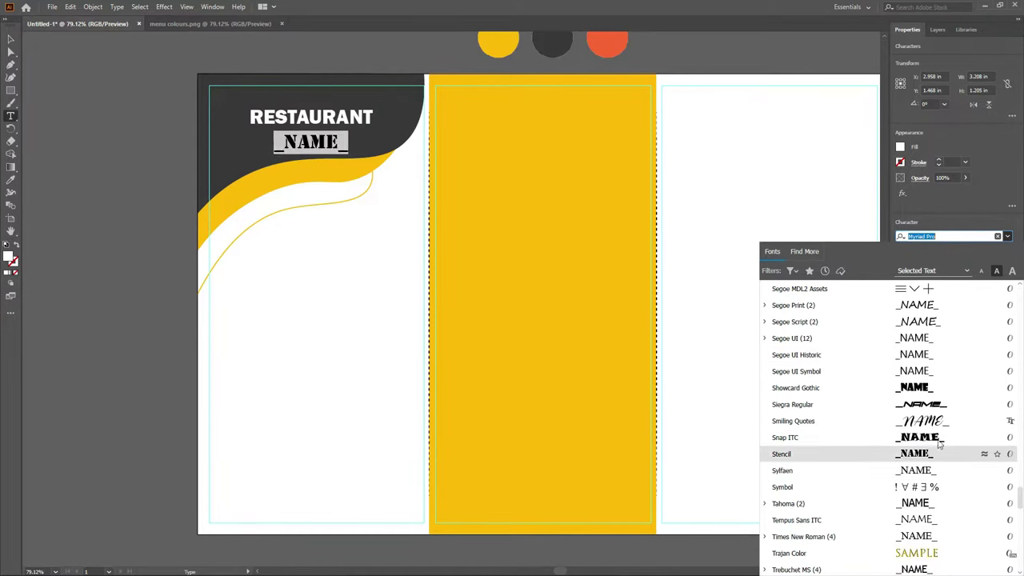
scroll(933, 468, down, 1)
scroll(934, 474, down, 1)
scroll(934, 423, down, 3)
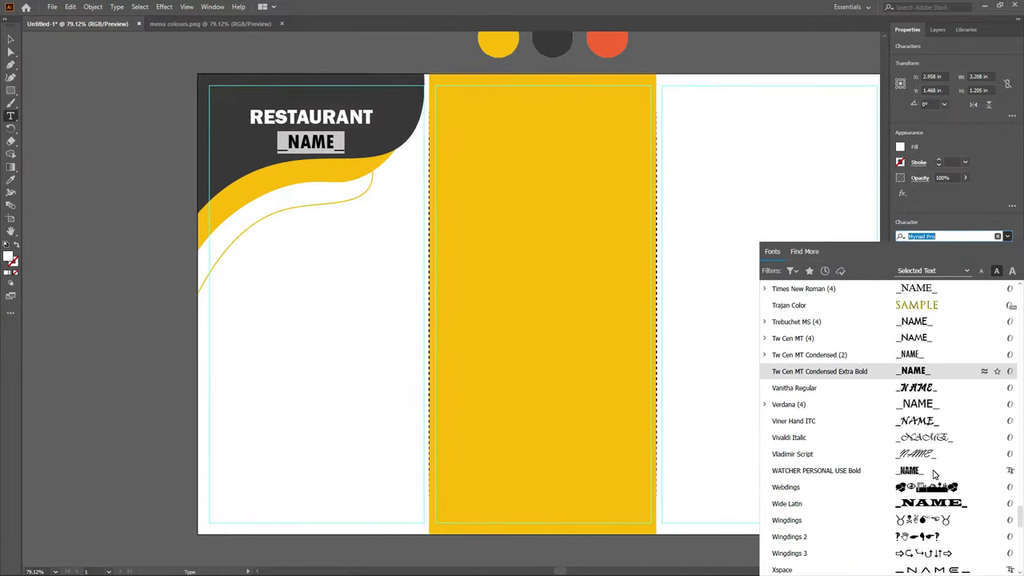
scroll(934, 416, down, 1)
scroll(934, 344, down, 3)
click(932, 371)
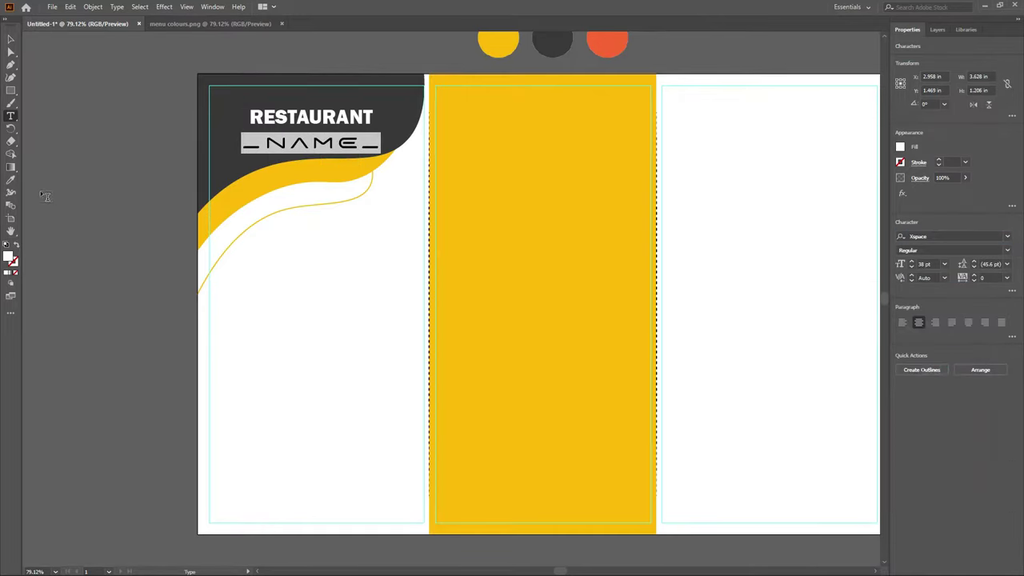
click(11, 118)
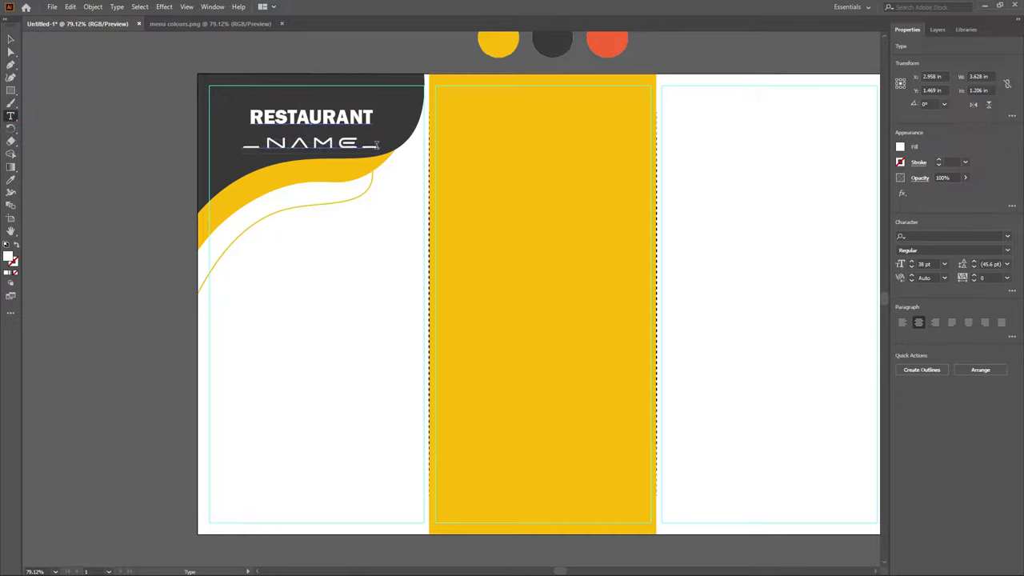
Enlarge RESTAURANT to 41 pt and set _NAME_ to 36 pt.
drag(370, 116, 247, 118)
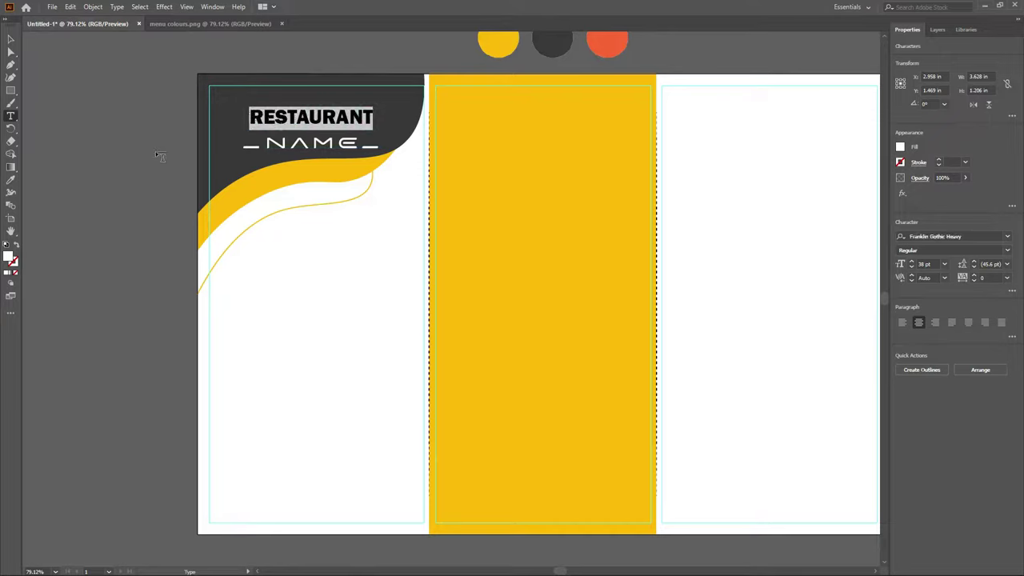
click(931, 264)
key(Up)
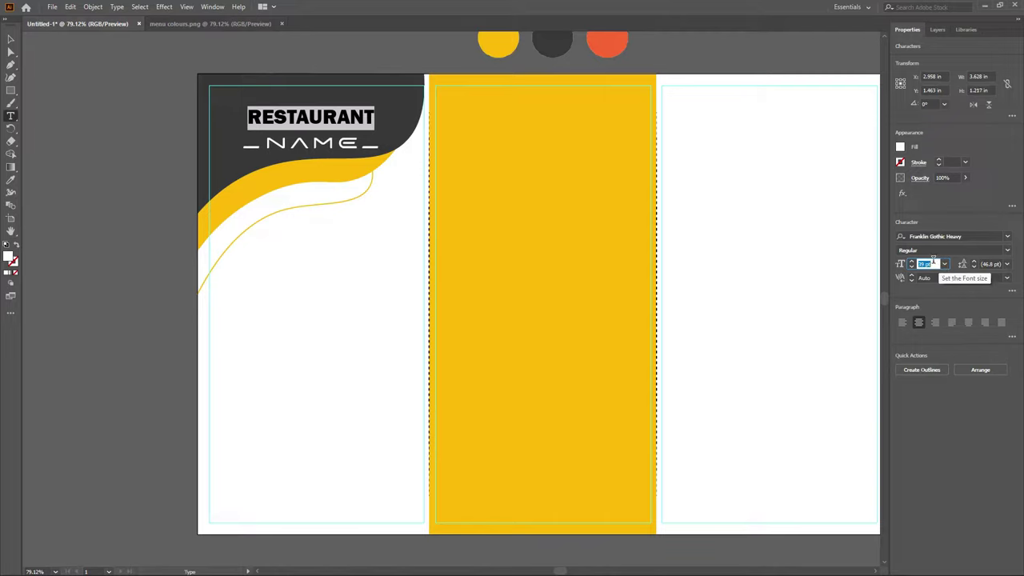
key(Up)
key(Up)
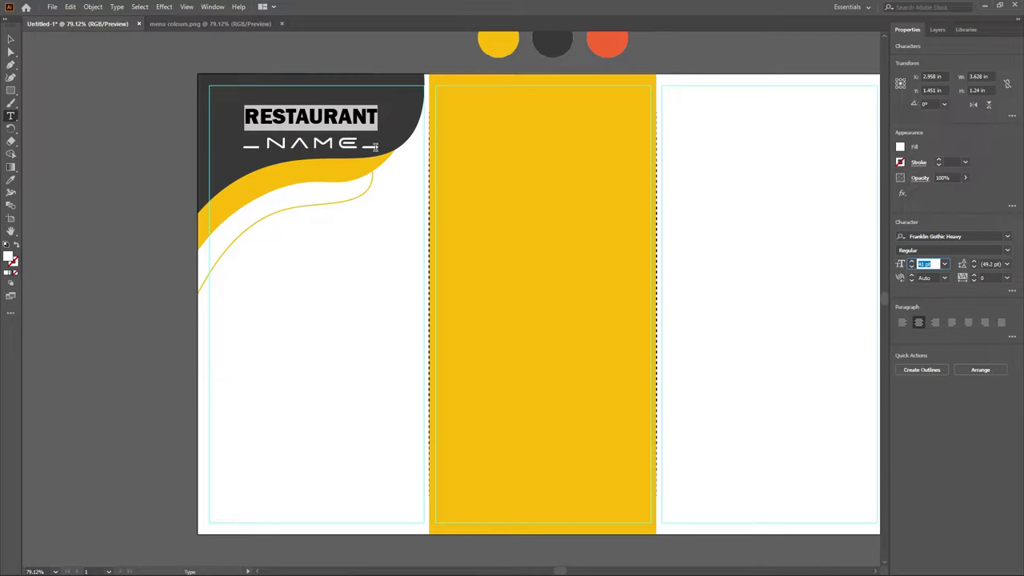
drag(375, 147, 240, 145)
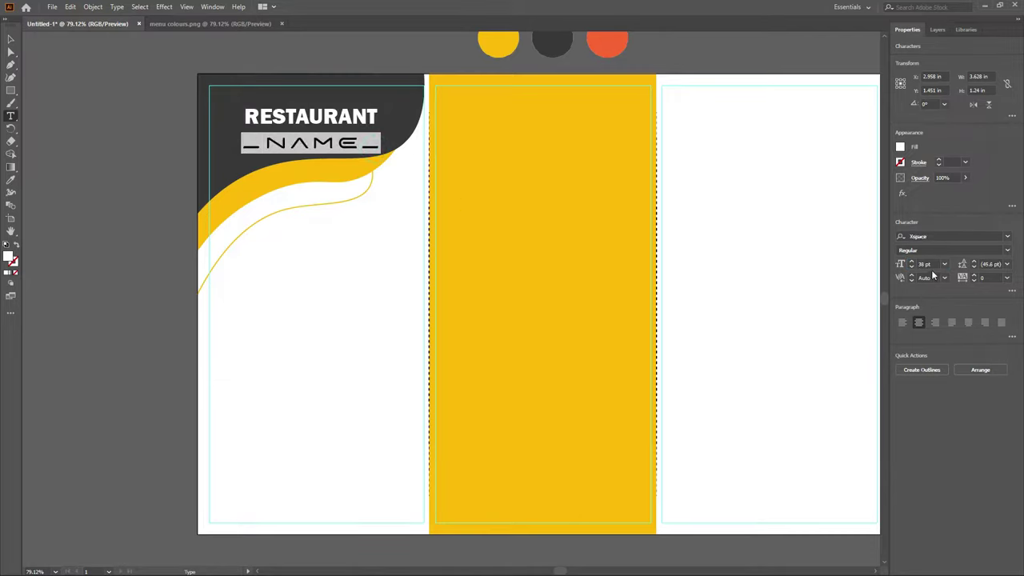
key(Down)
key(Down)
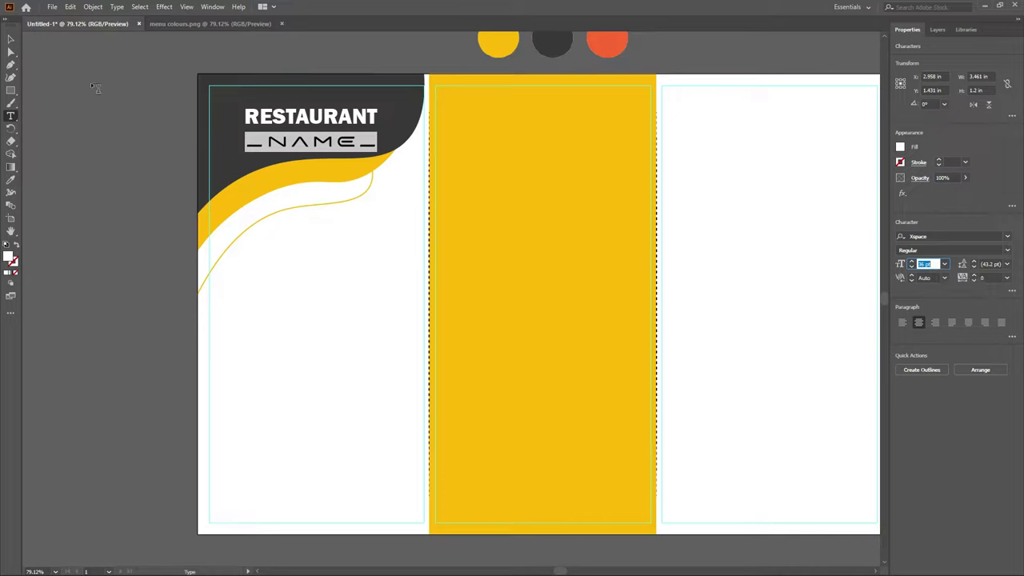
Tighten the title's leading by choosing 36 pt and nudging it lower.
click(10, 38)
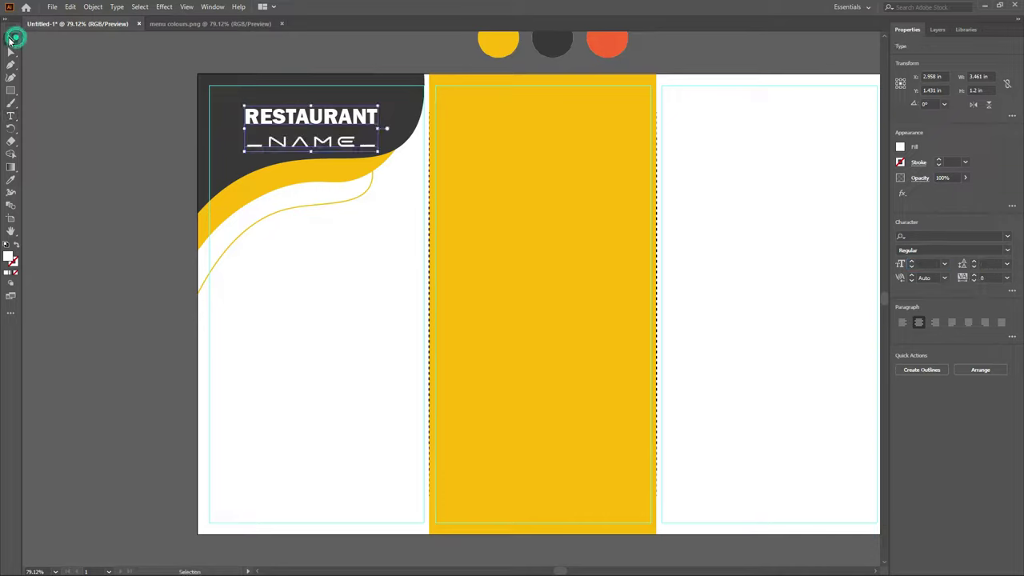
click(985, 263)
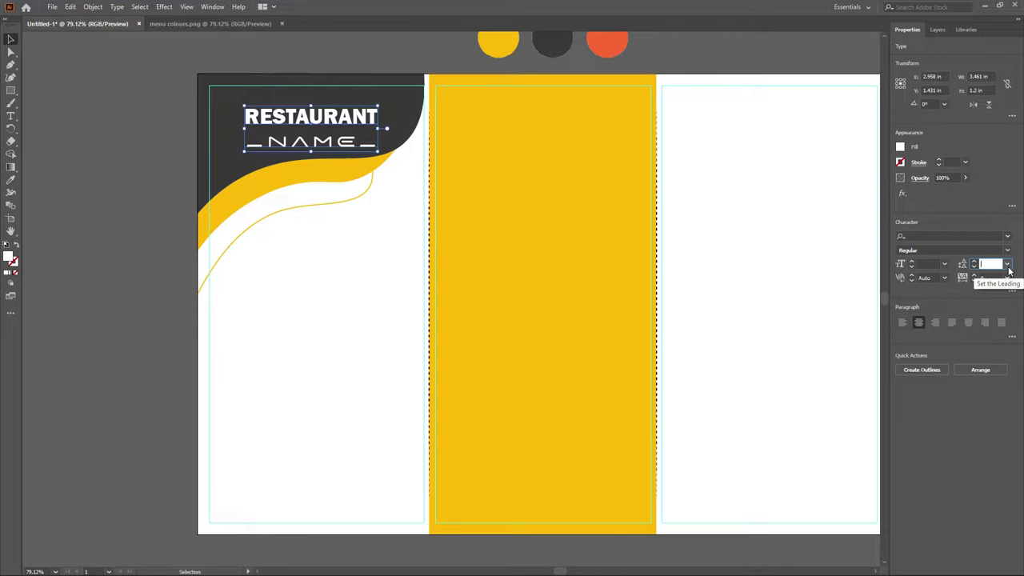
click(1007, 266)
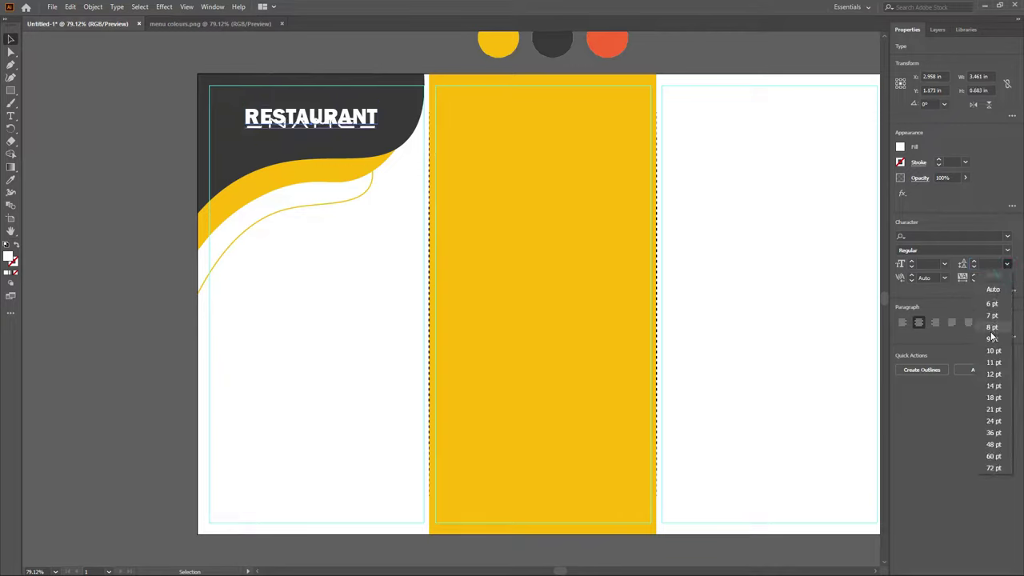
click(993, 434)
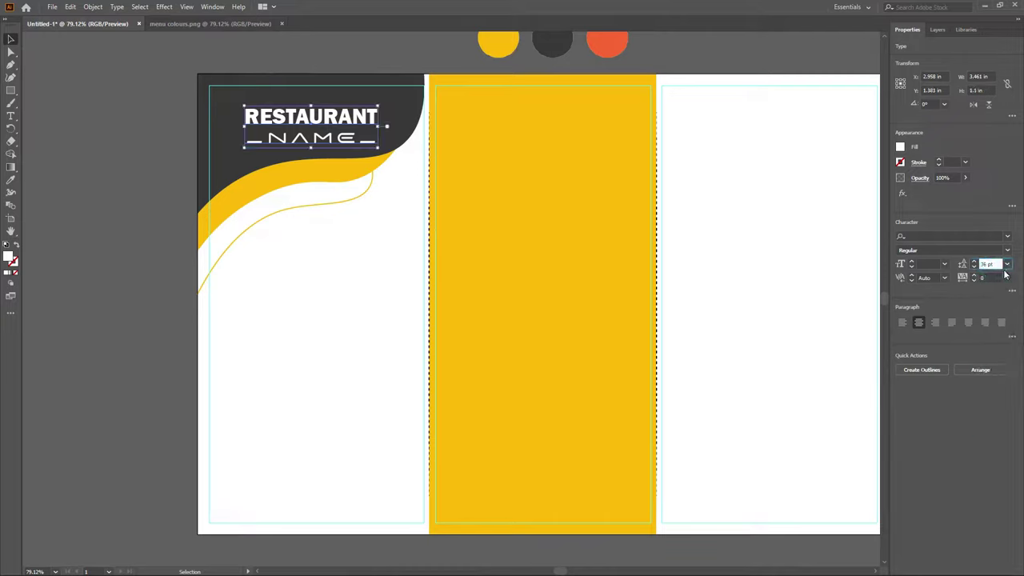
key(Down)
key(Down)
key(Down)
key(Down)
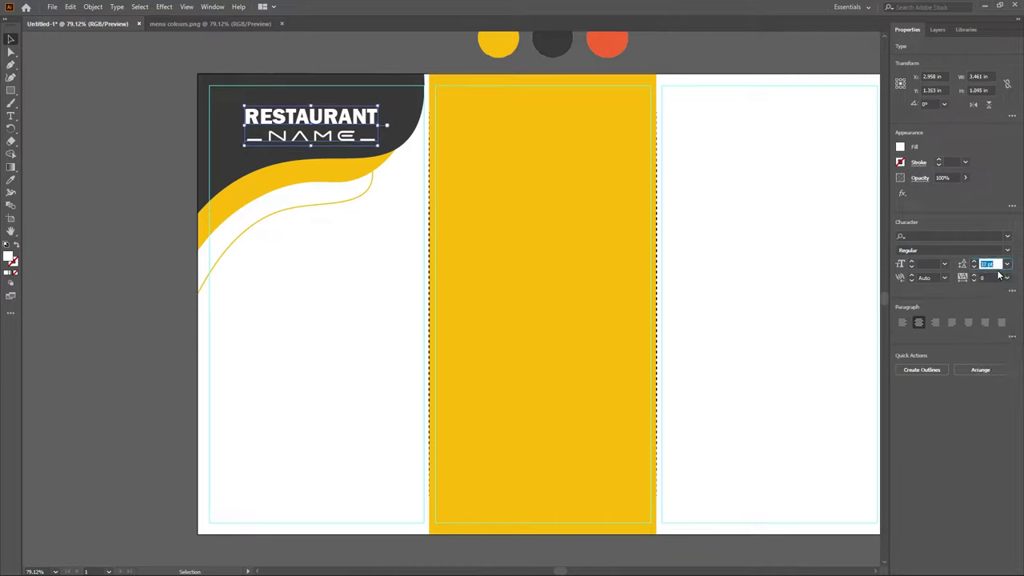
key(Down)
key(Down)
key(Down)
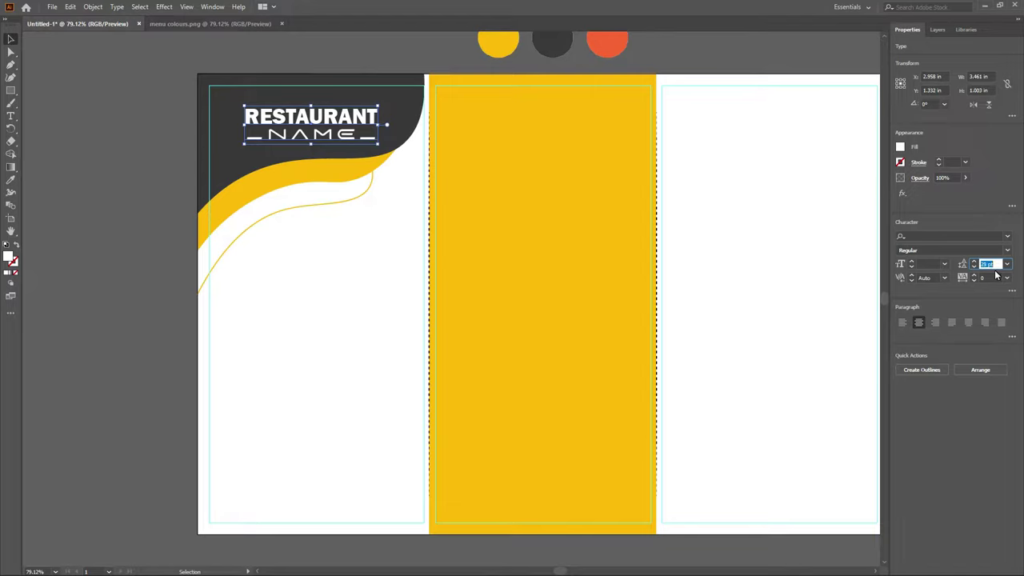
Colour the NAME line yellow, sampled from the yellow circle.
click(12, 118)
drag(372, 137, 254, 137)
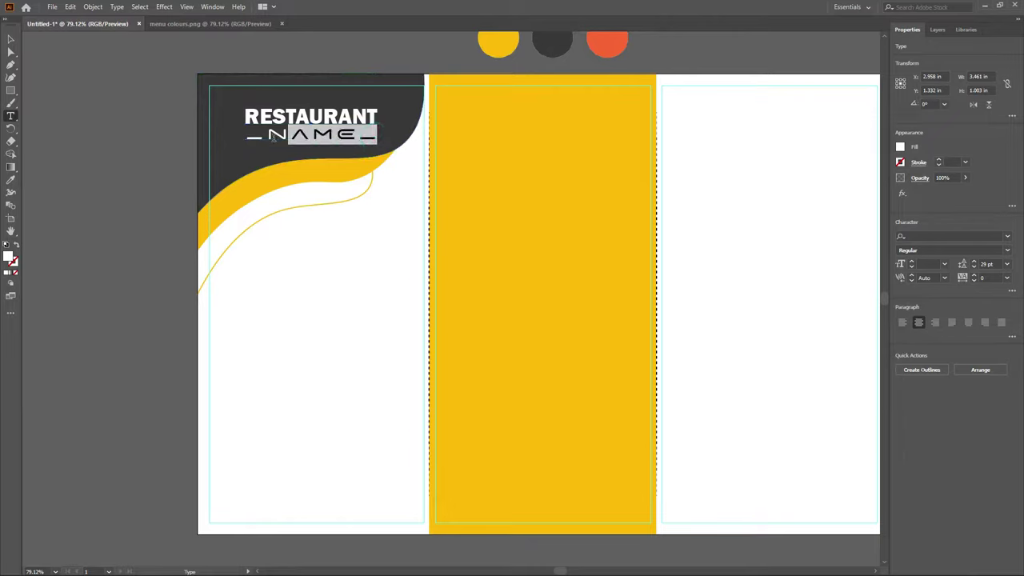
click(11, 179)
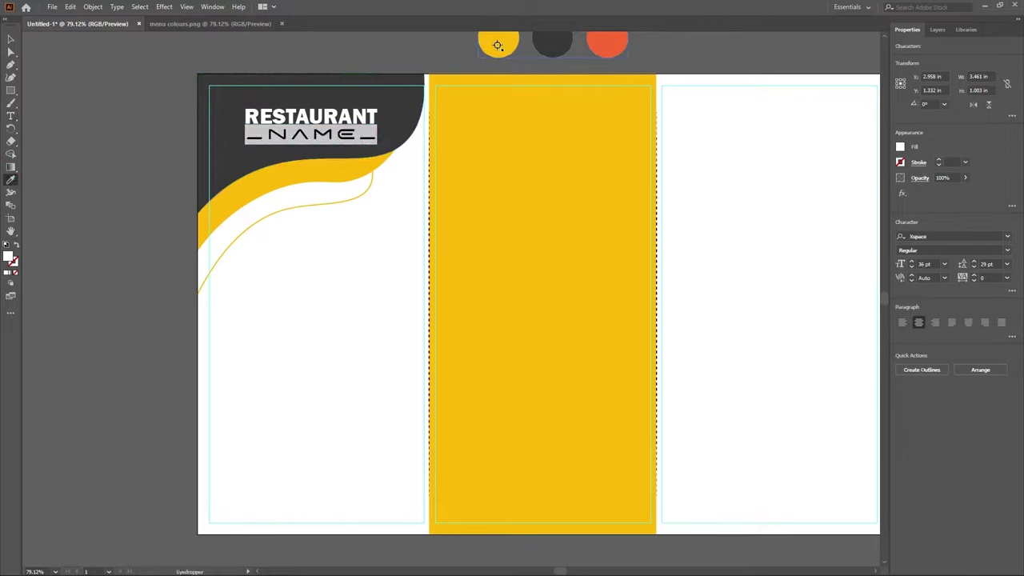
click(497, 45)
Nudge the title block down and slightly left in the header.
click(11, 39)
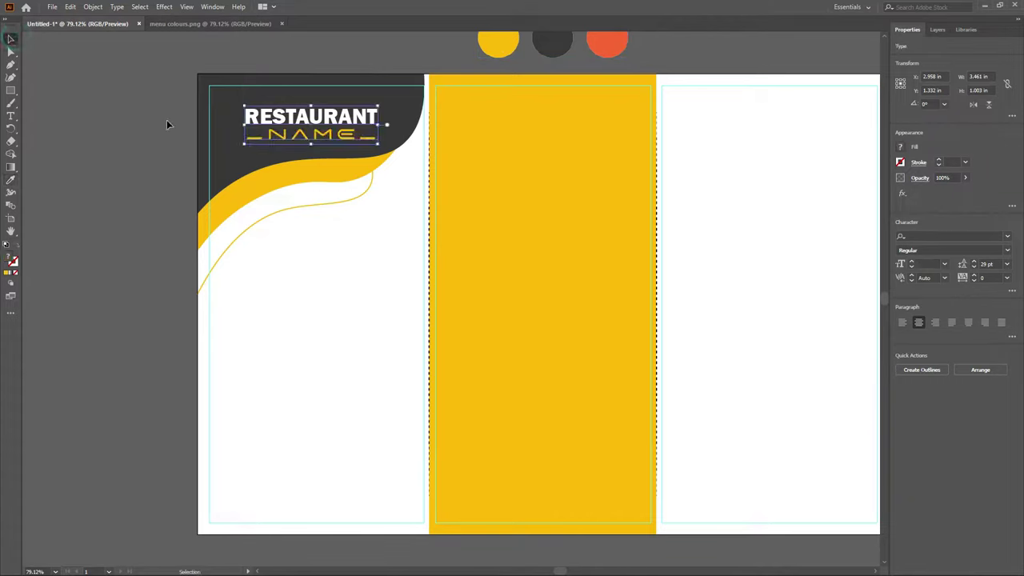
key(Down)
key(Down)
key(Down)
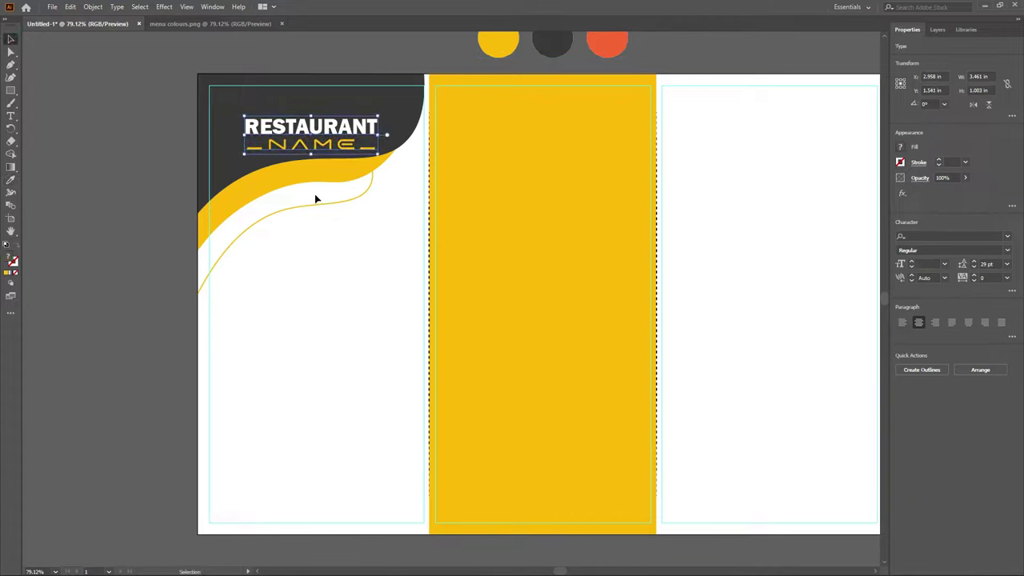
key(Down)
key(Down)
key(Down)
key(Down)
key(Down)
key(Down)
key(Left)
key(Left)
key(Left)
key(Left)
key(Left)
key(Left)
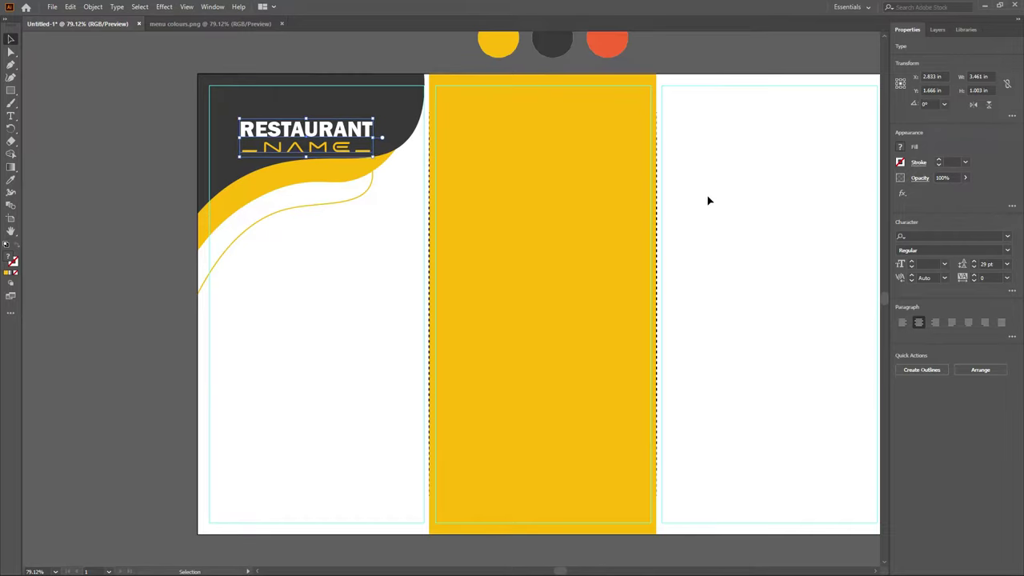
click(711, 175)
scroll(713, 175, up, 2)
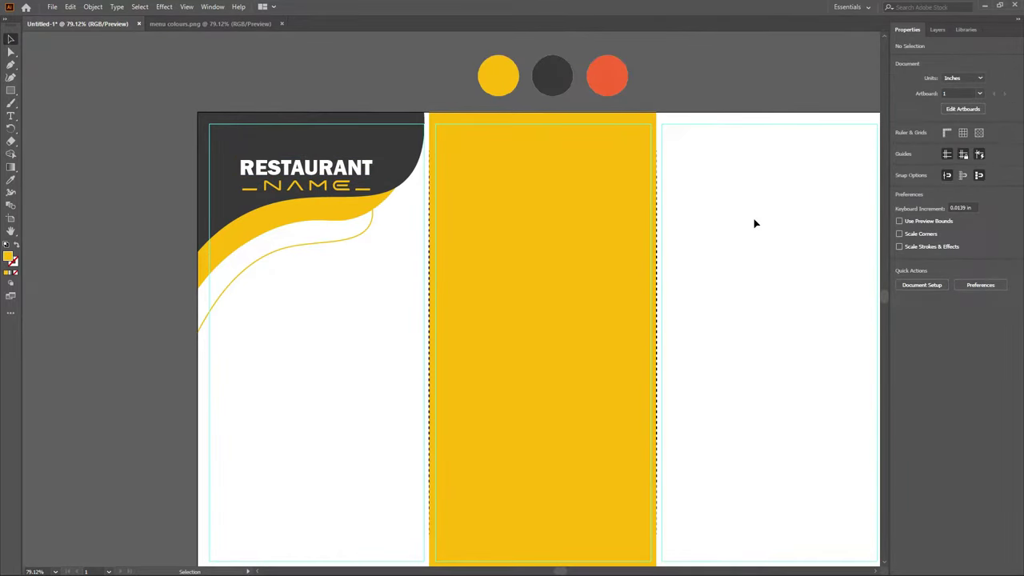
Open the food logo.png image.
key(ctrl+o)
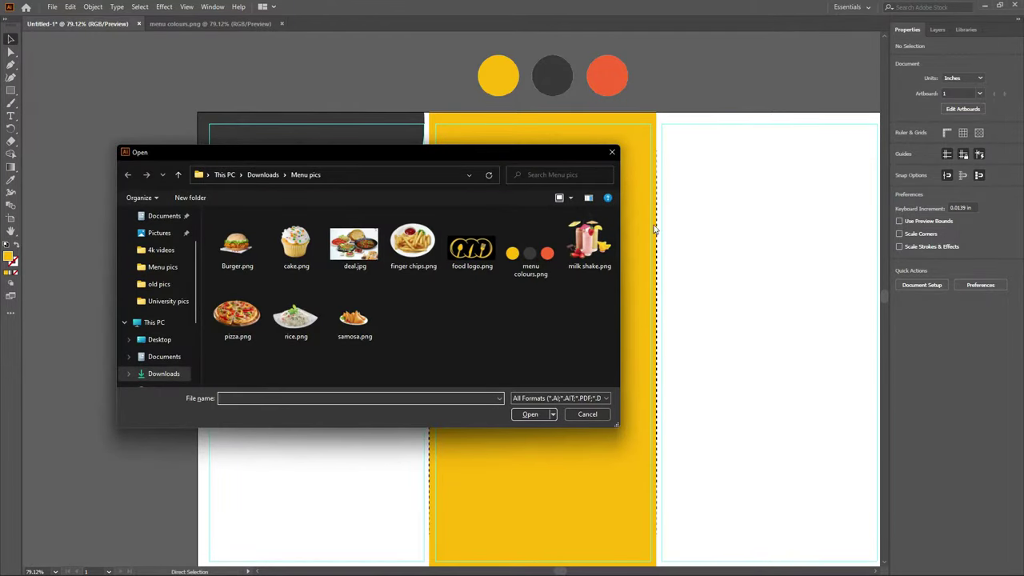
click(473, 269)
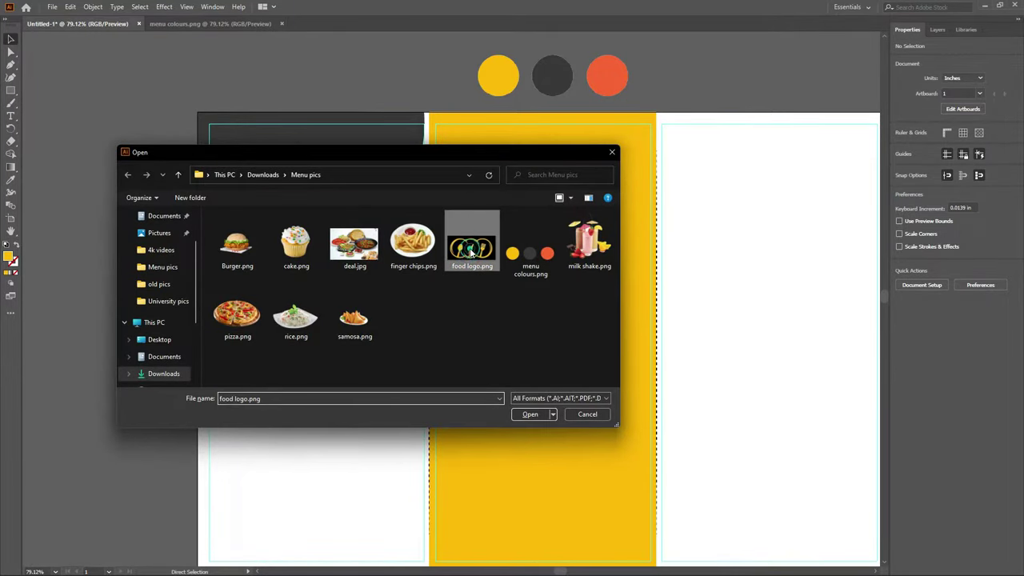
click(527, 414)
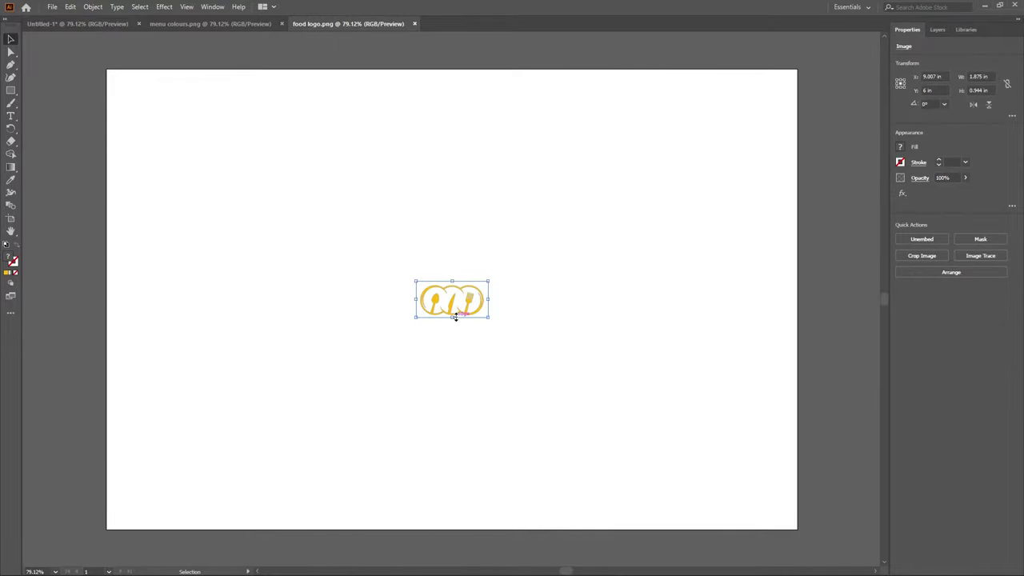
Place the food logo above RESTAURANT in the brochure and scale it down slightly.
drag(456, 316, 342, 256)
mouse_move(110, 49)
mouse_down()
mouse_move(405, 267)
mouse_move(303, 153)
mouse_up()
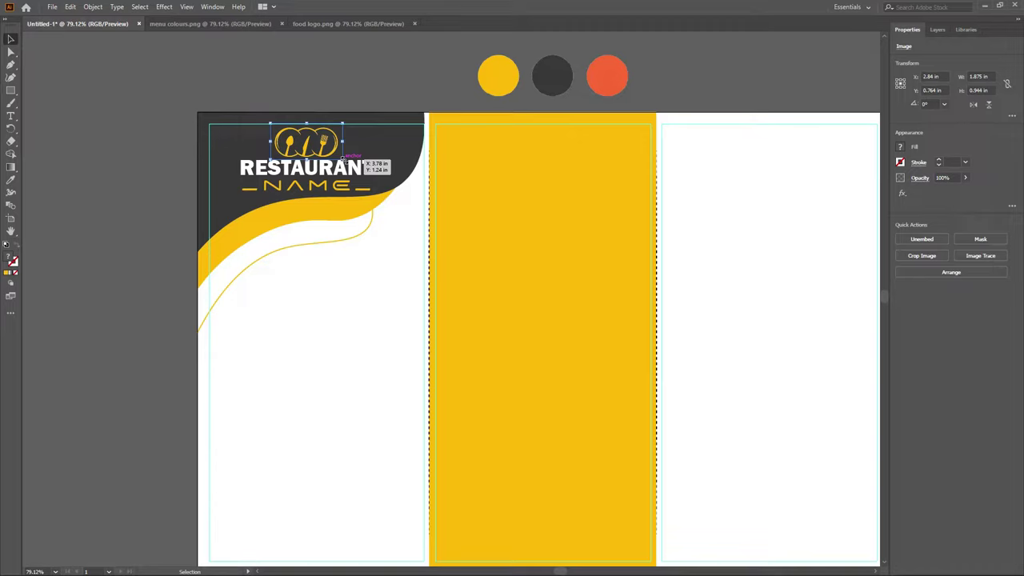
drag(343, 158, 324, 150)
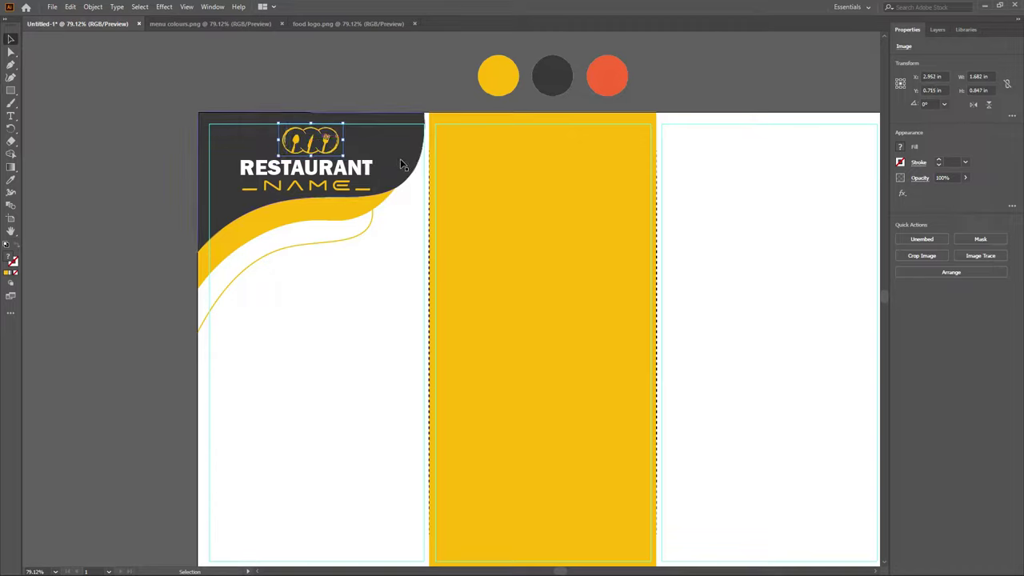
click(354, 82)
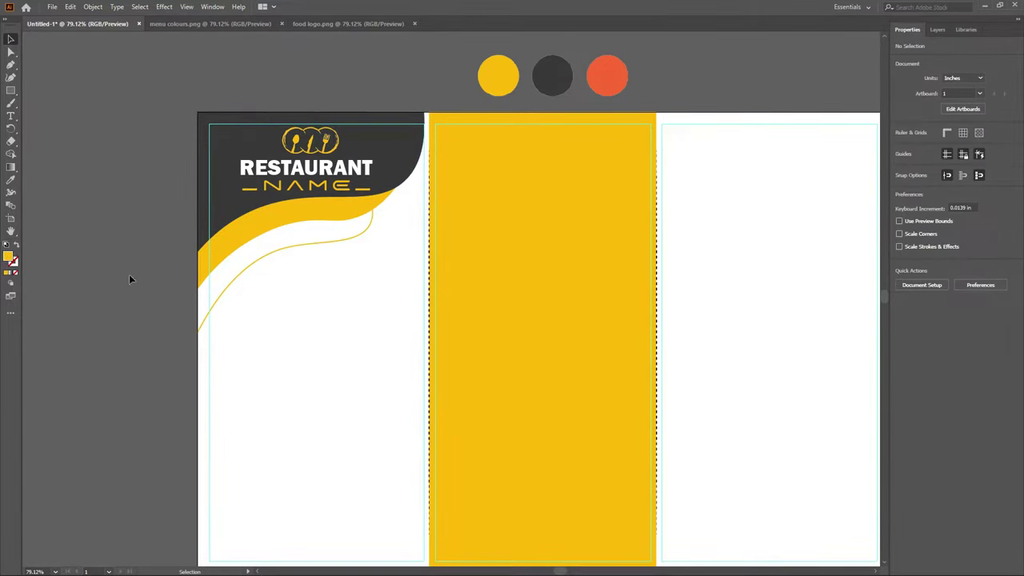
scroll(131, 273, down, 2)
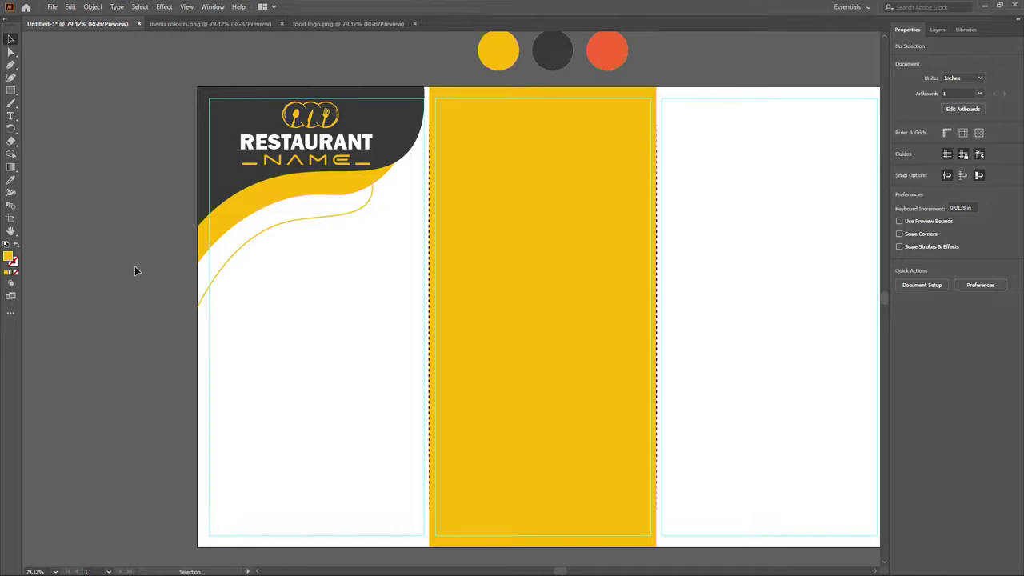
scroll(135, 270, down, 1)
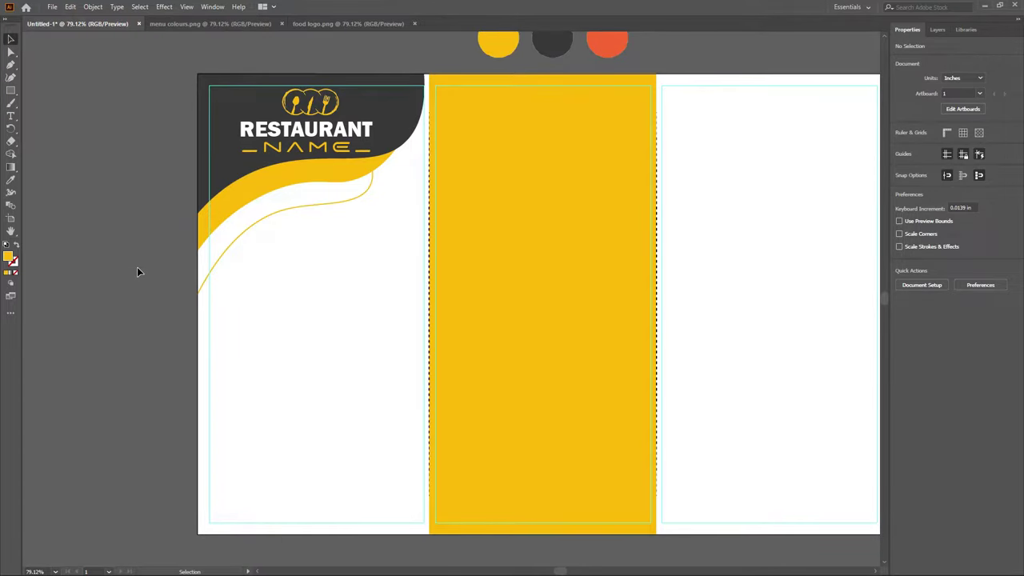
Type 'Pizza' as a new text line just below the wave in the left panel.
click(12, 118)
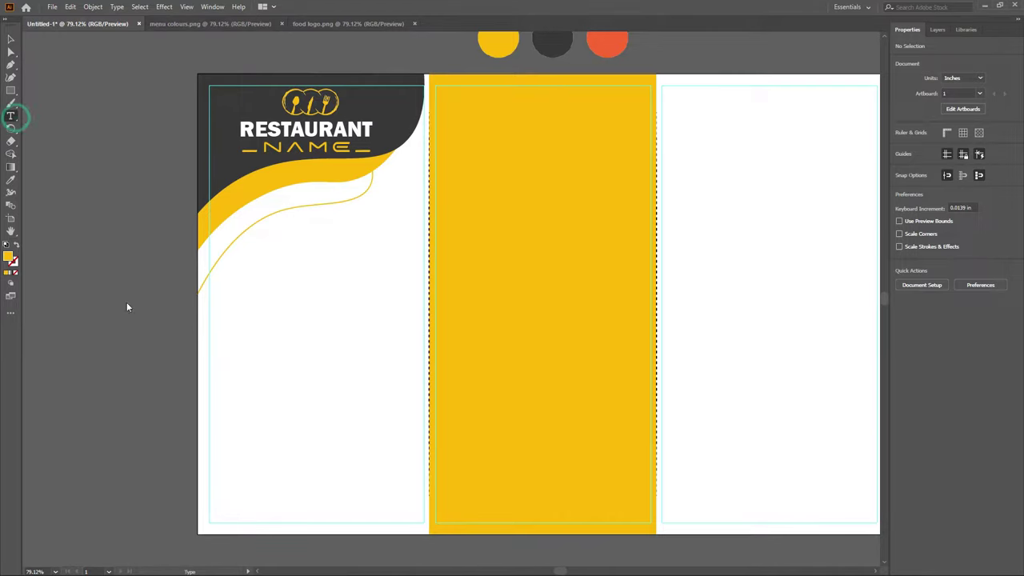
click(238, 291)
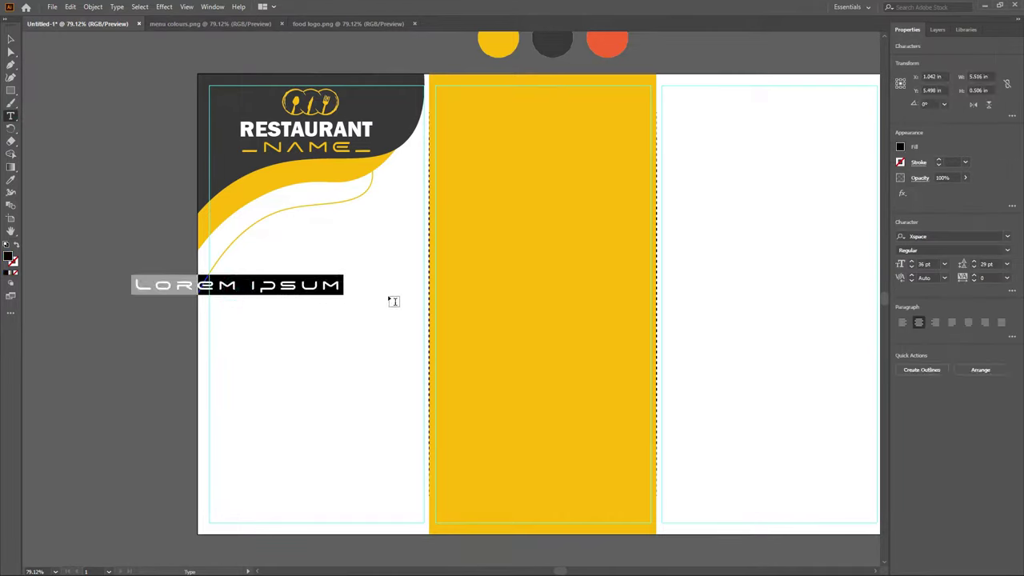
key(BackSpace)
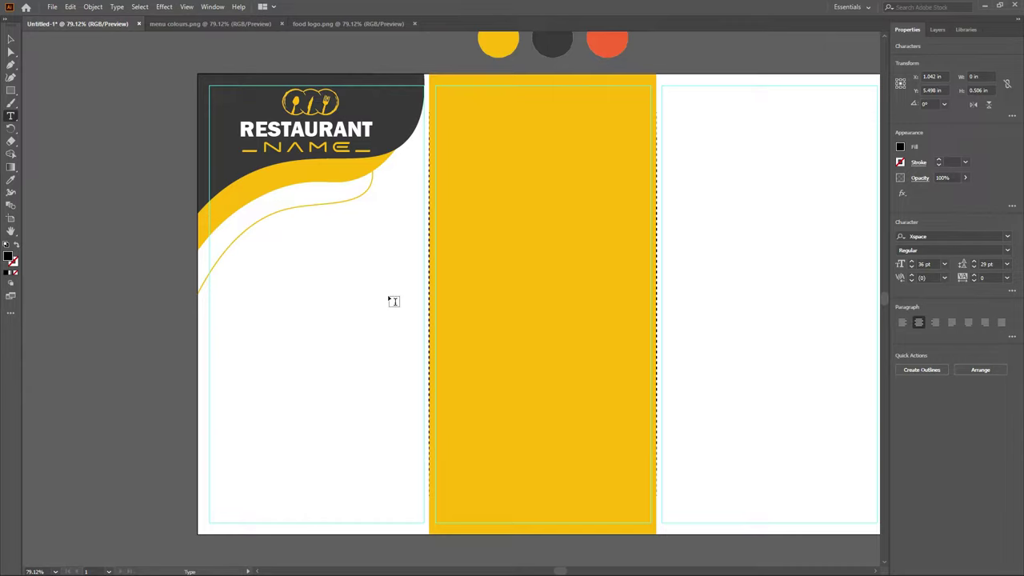
text(Pizza)
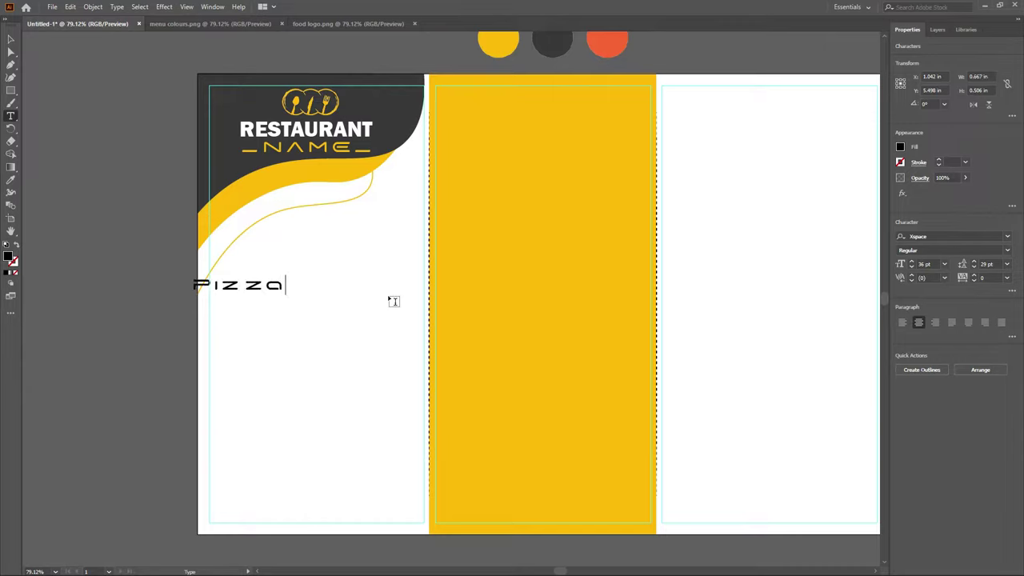
key(Escape)
mouse_move(228, 291)
mouse_down()
mouse_move(259, 295)
mouse_move(240, 295)
mouse_up()
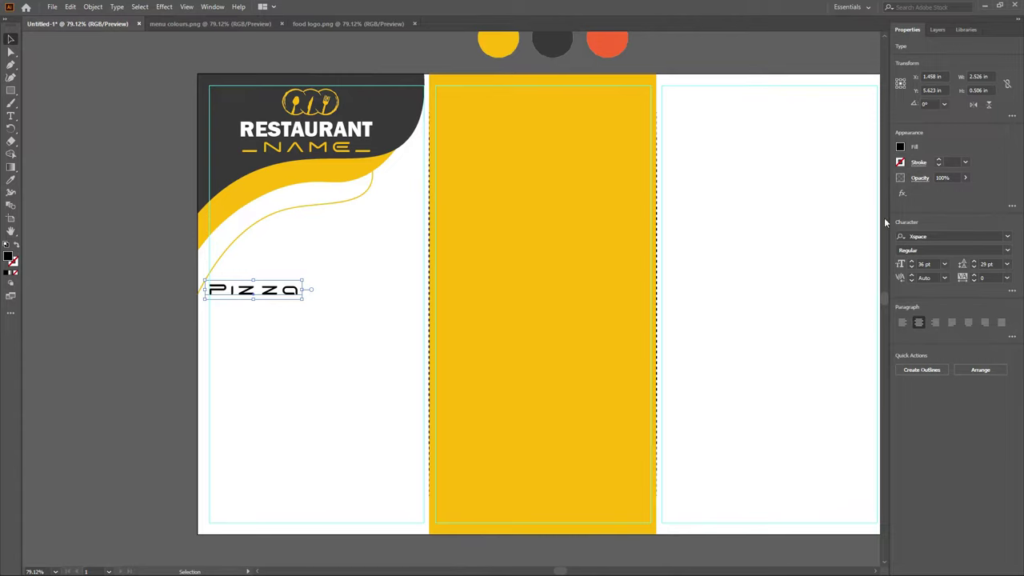
Colour Pizza yellow from the yellow circle and set it in Nicky Regular.
click(11, 179)
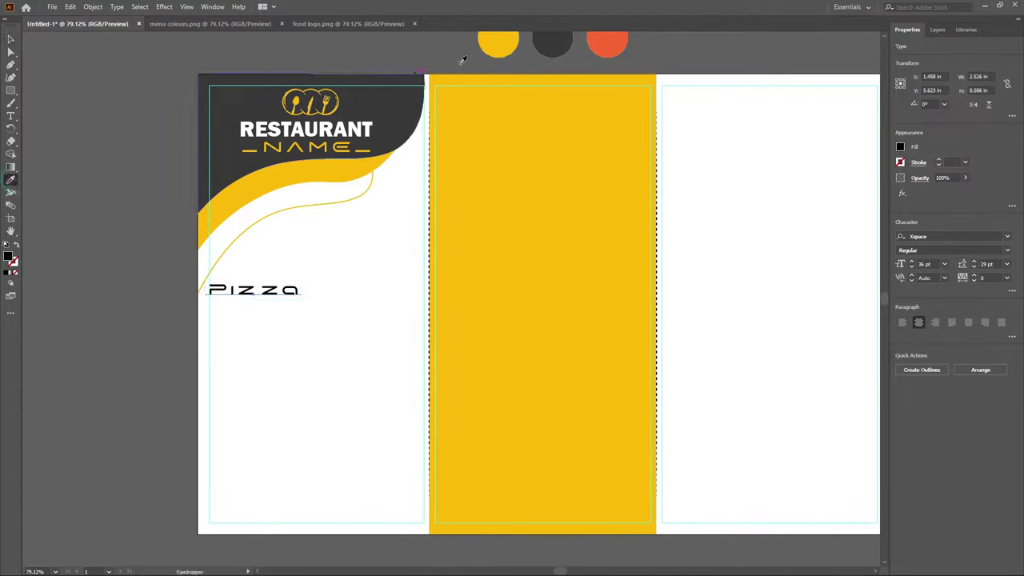
click(505, 44)
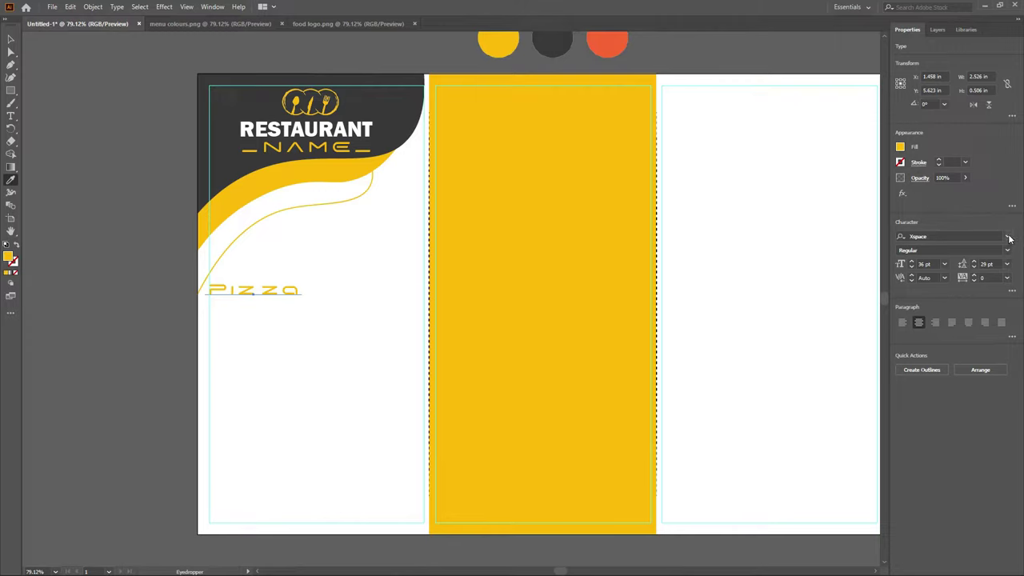
click(1007, 236)
scroll(953, 387, down, 3)
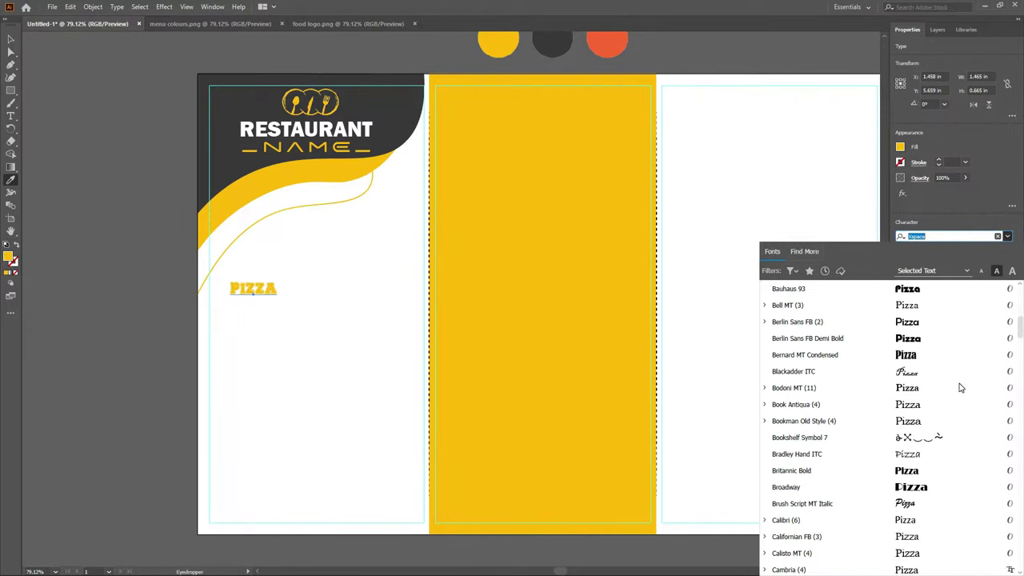
scroll(960, 384, down, 3)
scroll(962, 385, down, 3)
scroll(962, 384, down, 3)
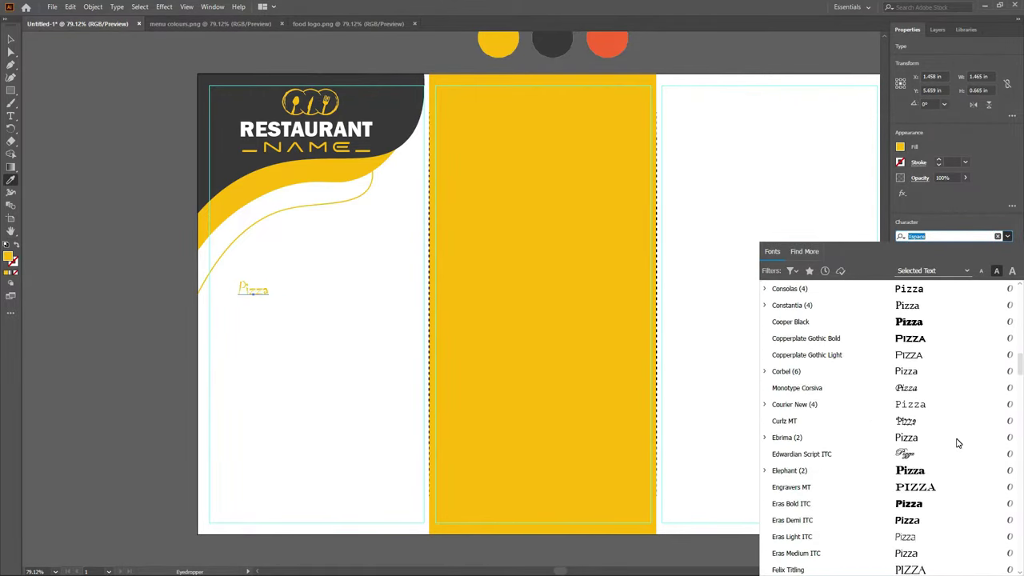
scroll(955, 441, down, 3)
scroll(955, 440, down, 3)
scroll(957, 431, down, 3)
scroll(957, 428, down, 3)
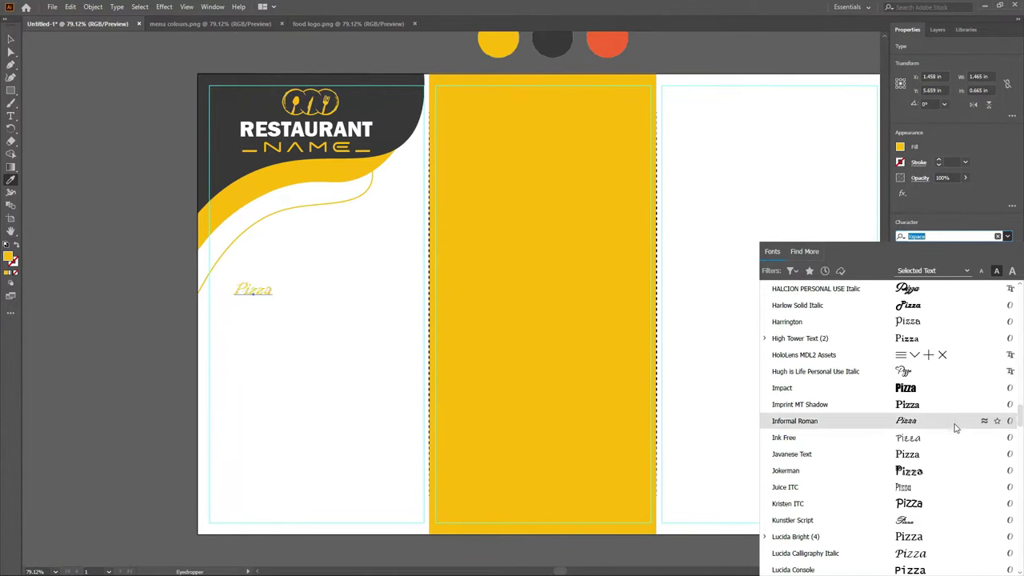
scroll(955, 423, down, 3)
scroll(943, 440, down, 3)
scroll(941, 429, down, 3)
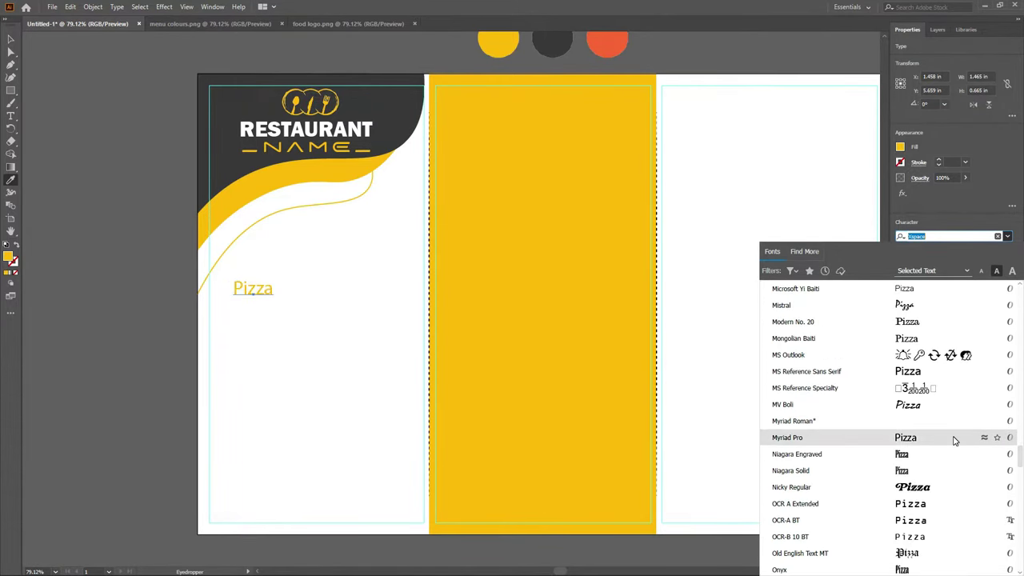
click(919, 488)
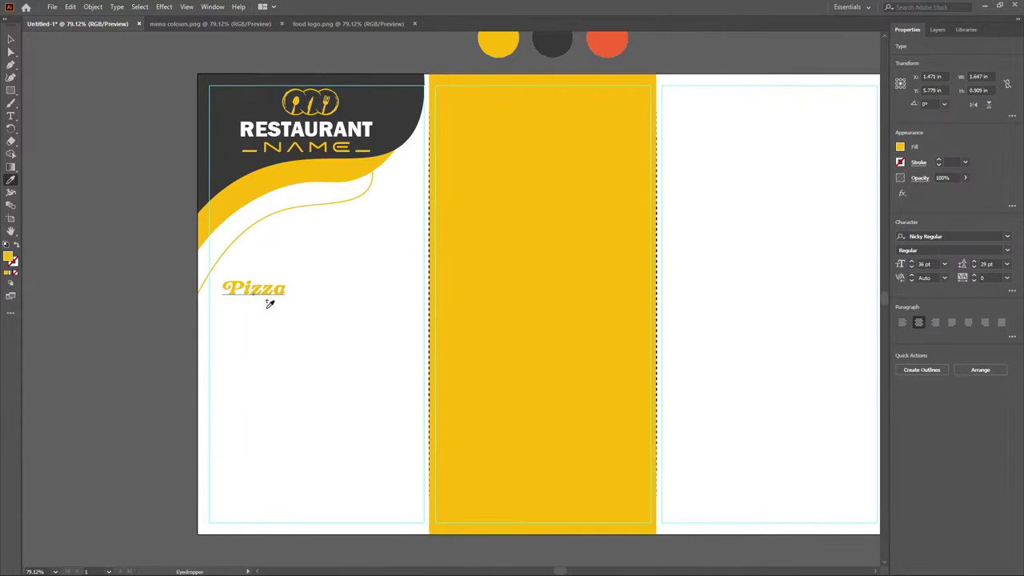
Raise Pizza to 40 pt and shift it slightly up-left below the wave.
click(10, 38)
click(927, 265)
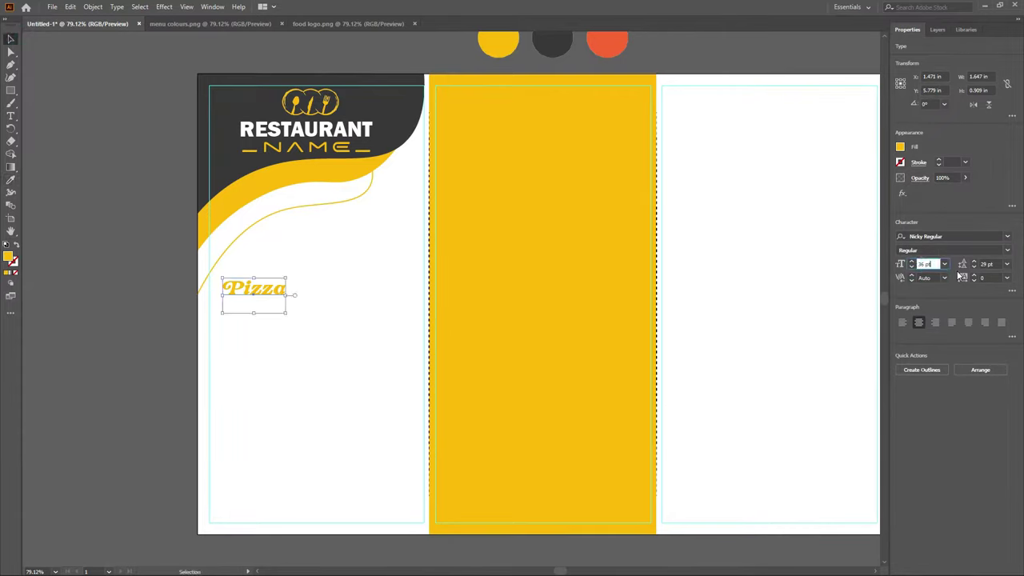
key(Up)
key(Up)
key(Up)
key(Up)
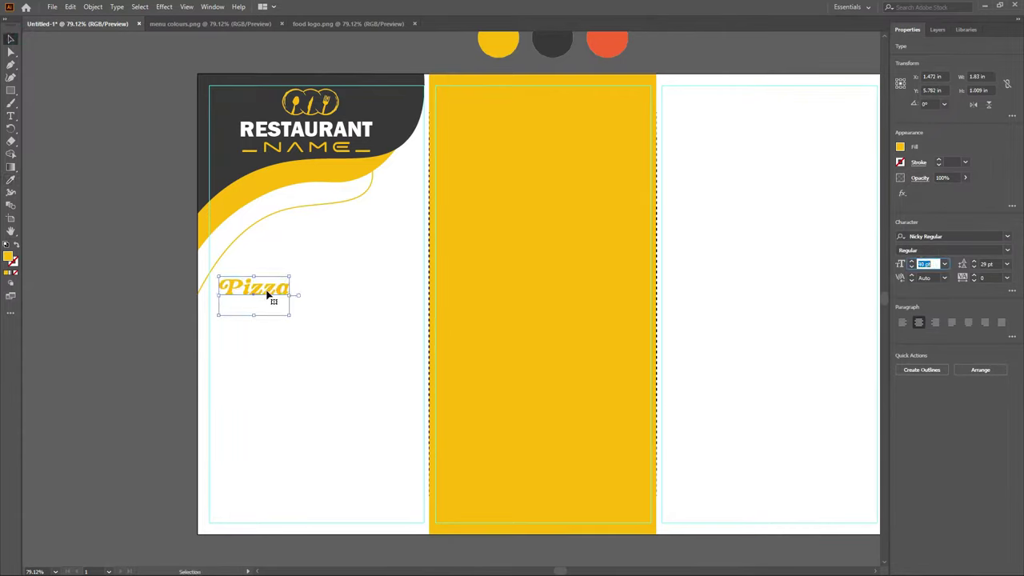
drag(267, 295, 257, 290)
click(133, 216)
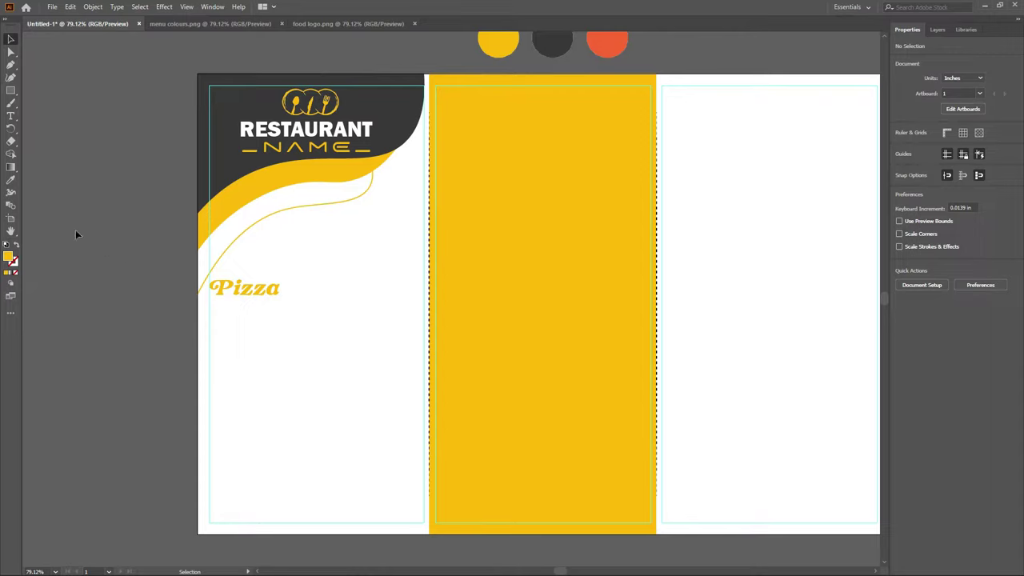
Type 'Food Name' as a new text line below the Pizza heading.
click(11, 116)
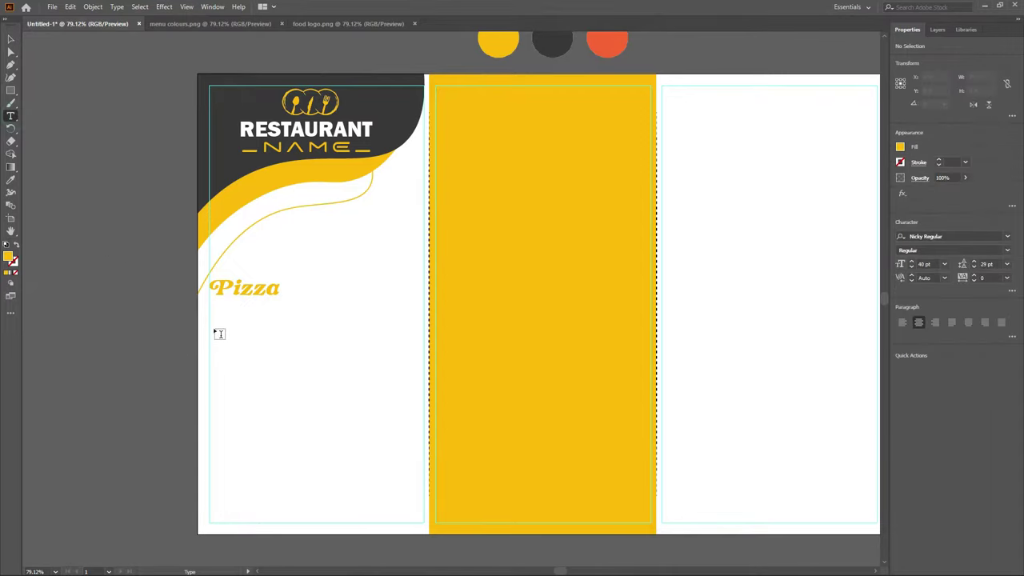
click(217, 329)
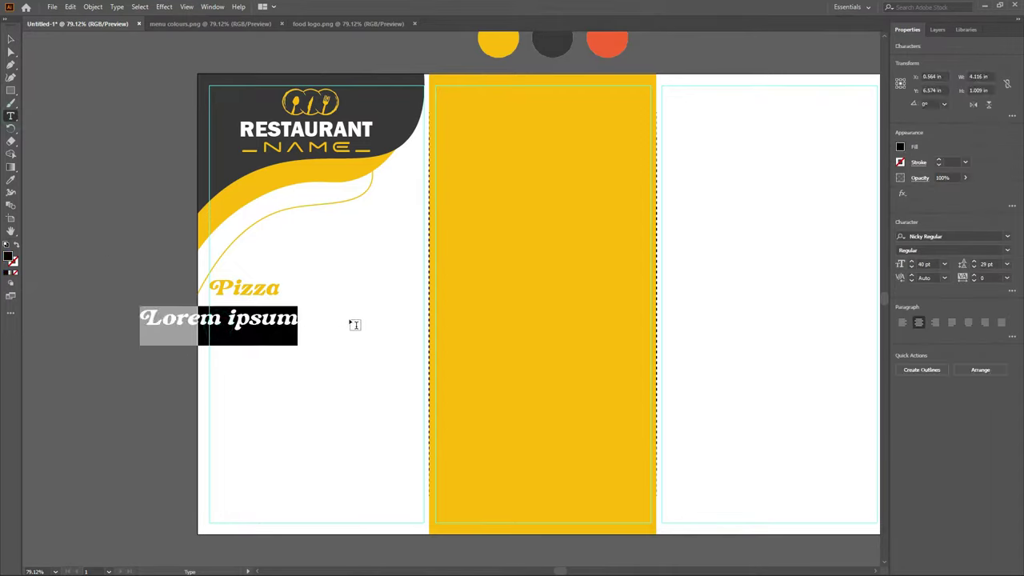
key(BackSpace)
text(Food)
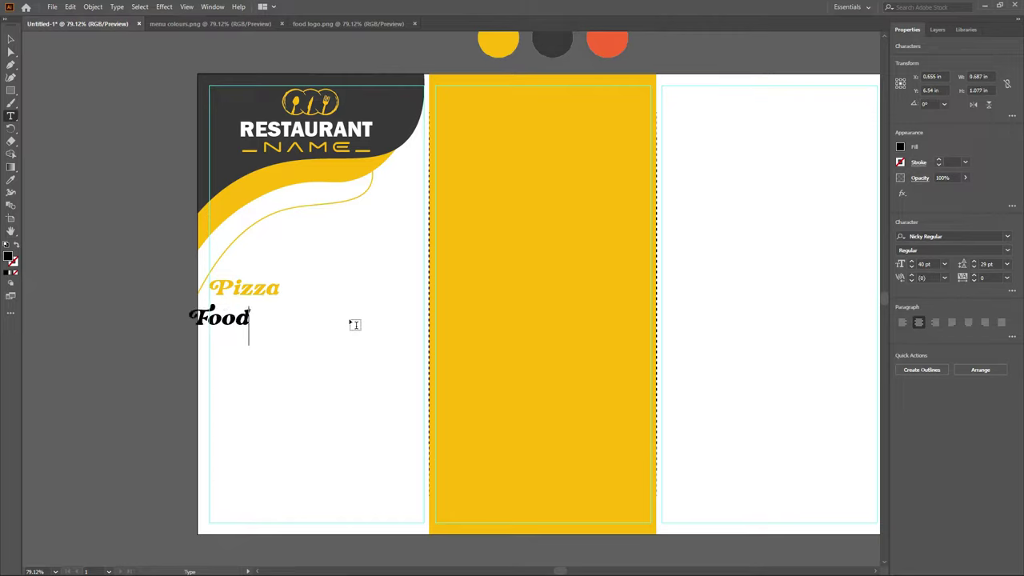
text( Na)
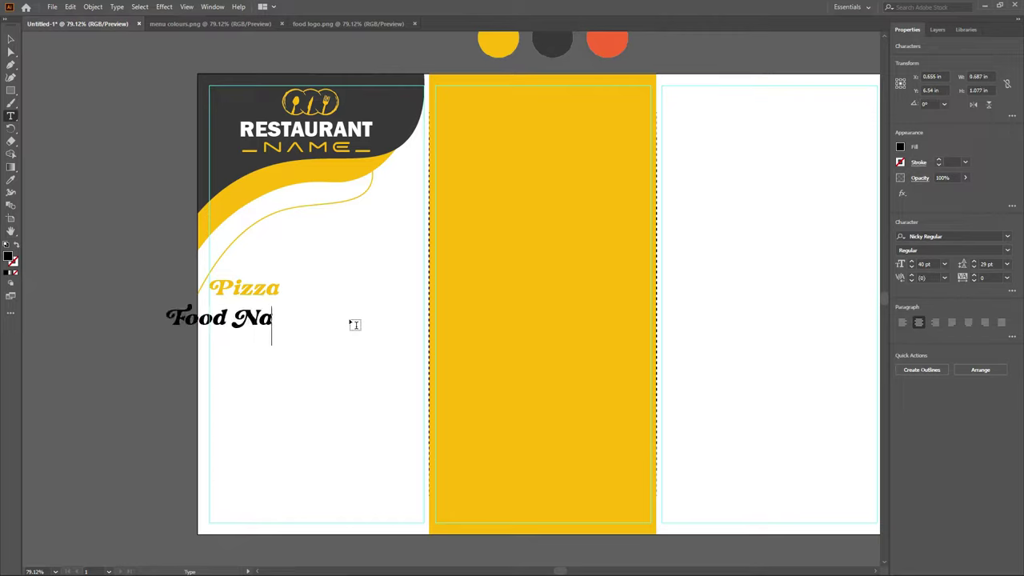
text(me)
Set Food Name to Arial Bold 15 pt and place it just under Pizza.
click(10, 38)
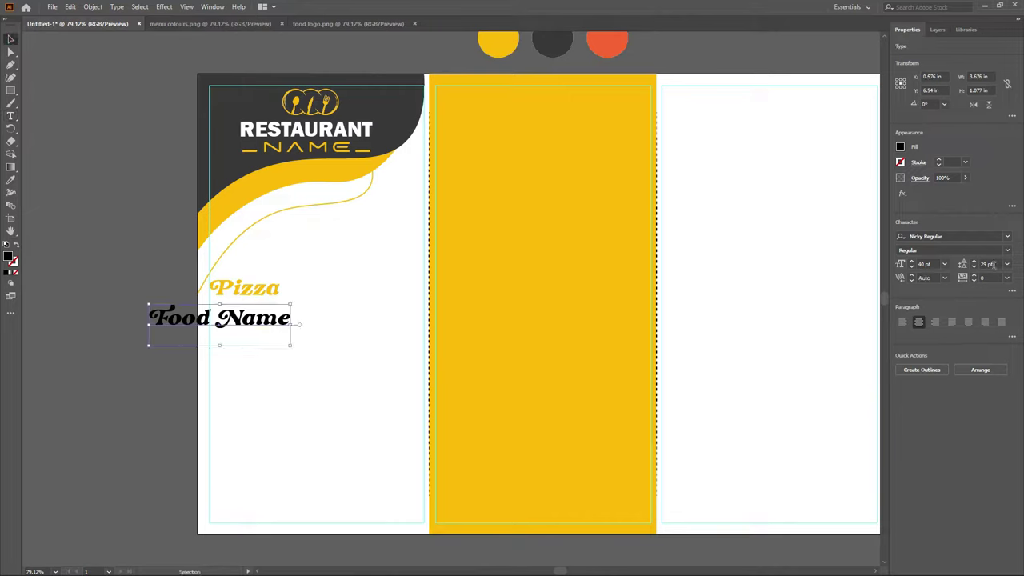
click(1007, 237)
scroll(919, 432, down, 3)
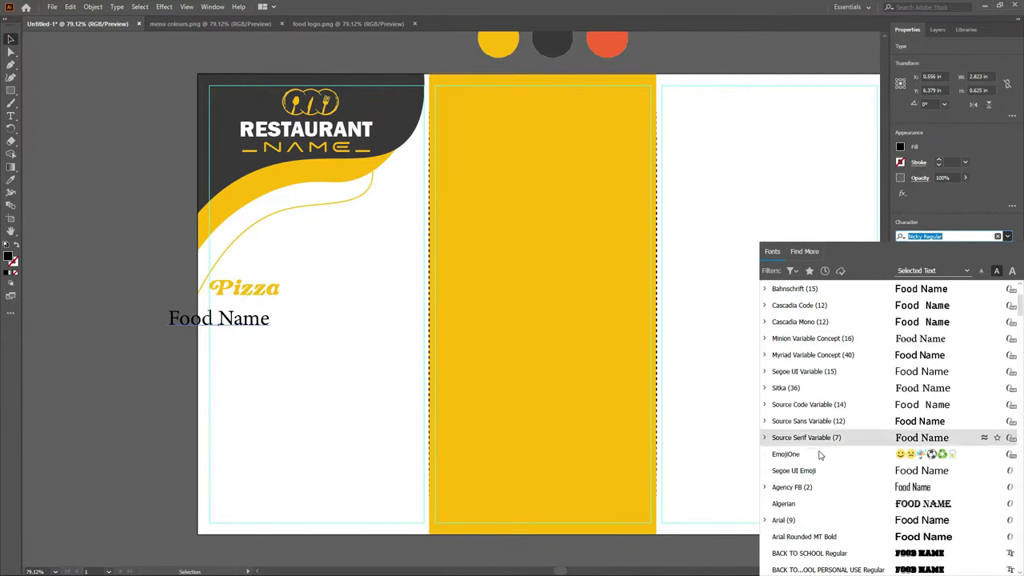
click(917, 522)
click(1007, 250)
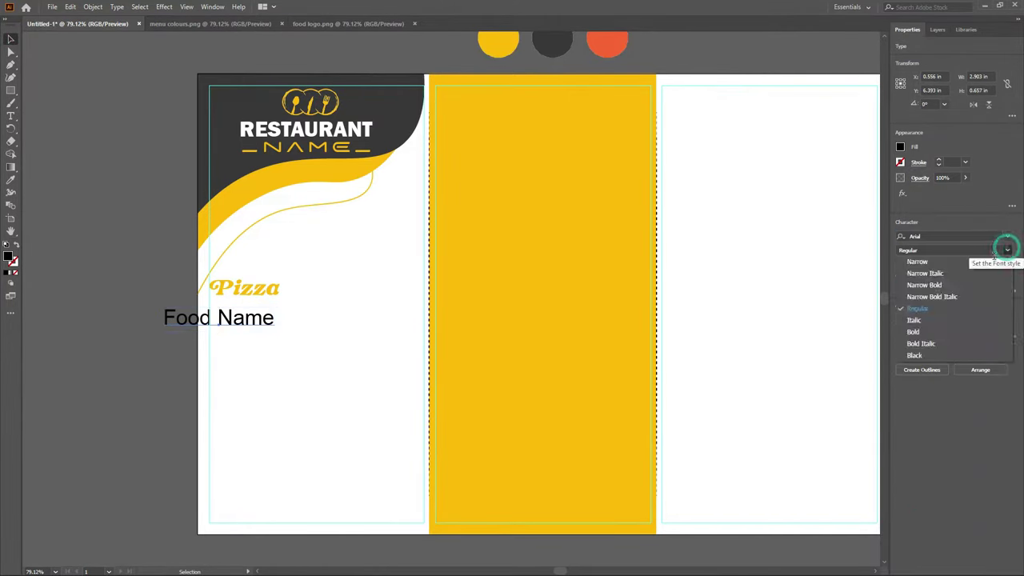
click(917, 331)
click(926, 264)
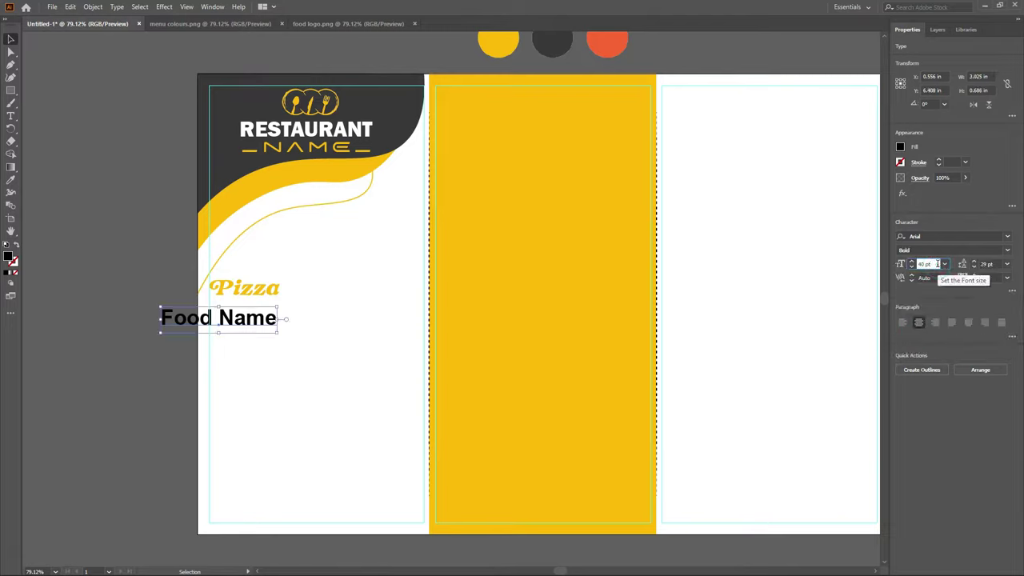
key(Down)
key(Down)
key(Down)
key(Down)
key(Down)
key(Down)
key(Down)
key(Down)
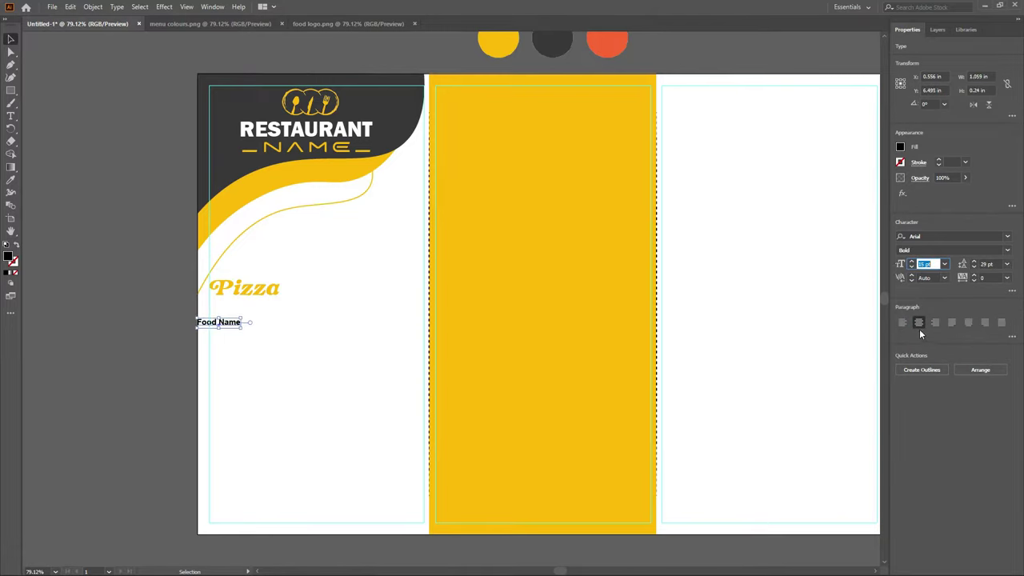
drag(223, 326, 240, 311)
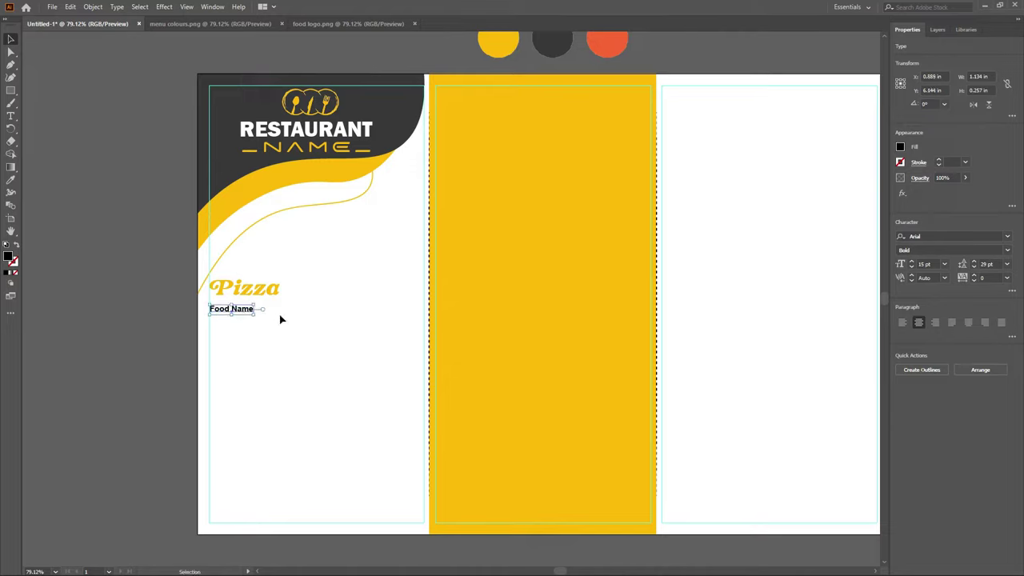
click(11, 116)
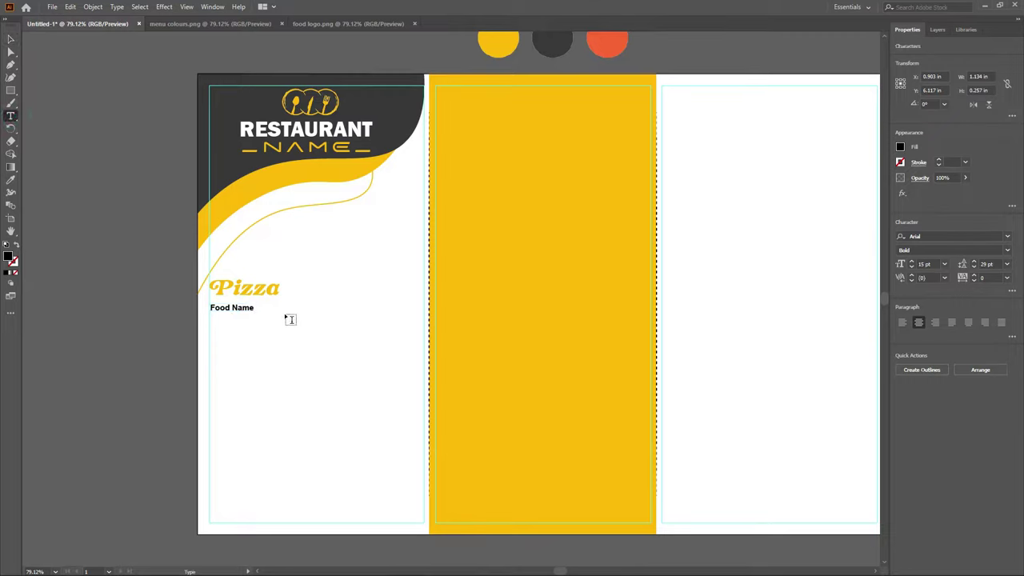
Extend Food Name with a left-aligned dotted leader ending in the $5.00 price.
text(...............................................)
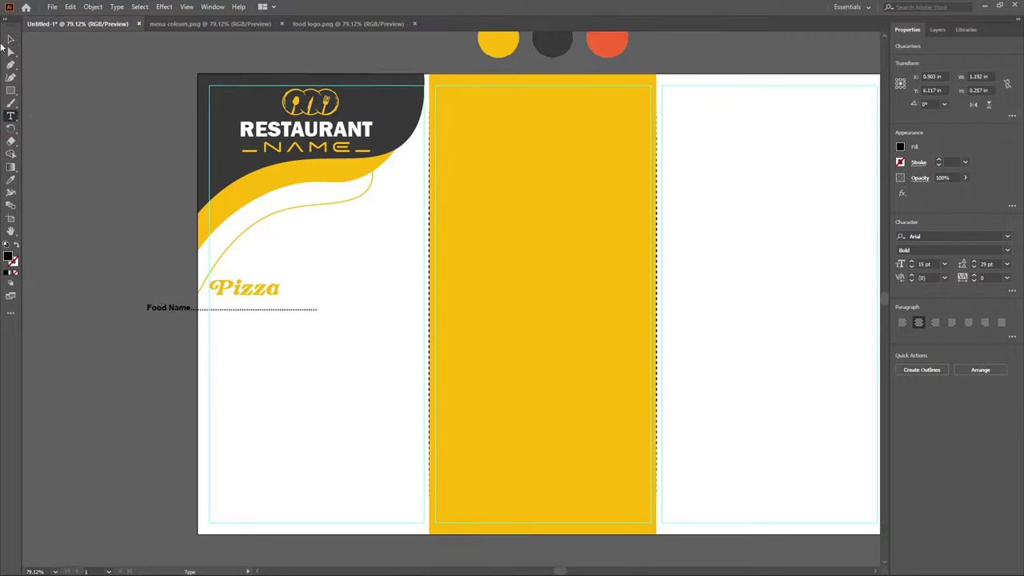
click(10, 39)
click(901, 322)
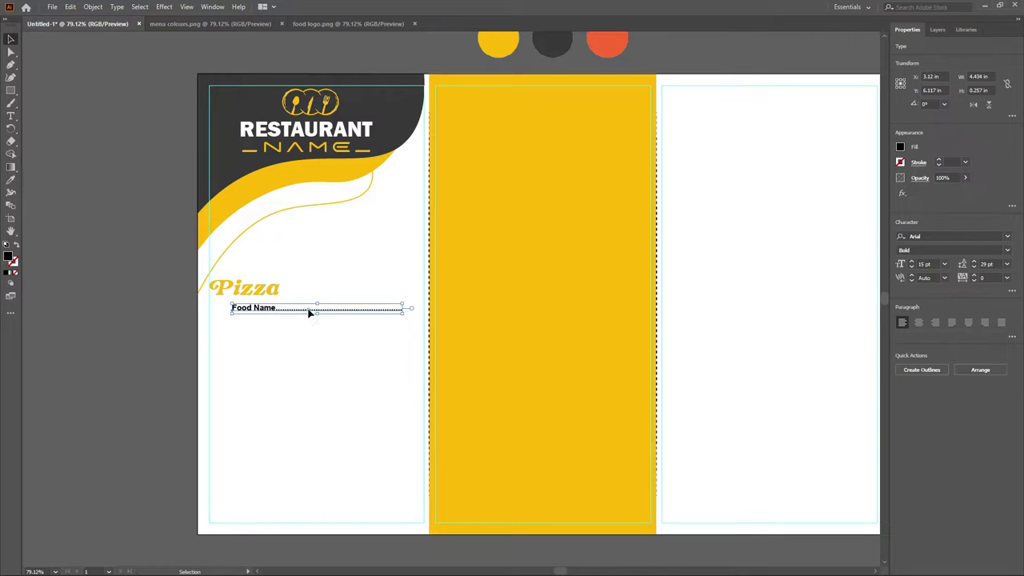
drag(312, 312, 286, 315)
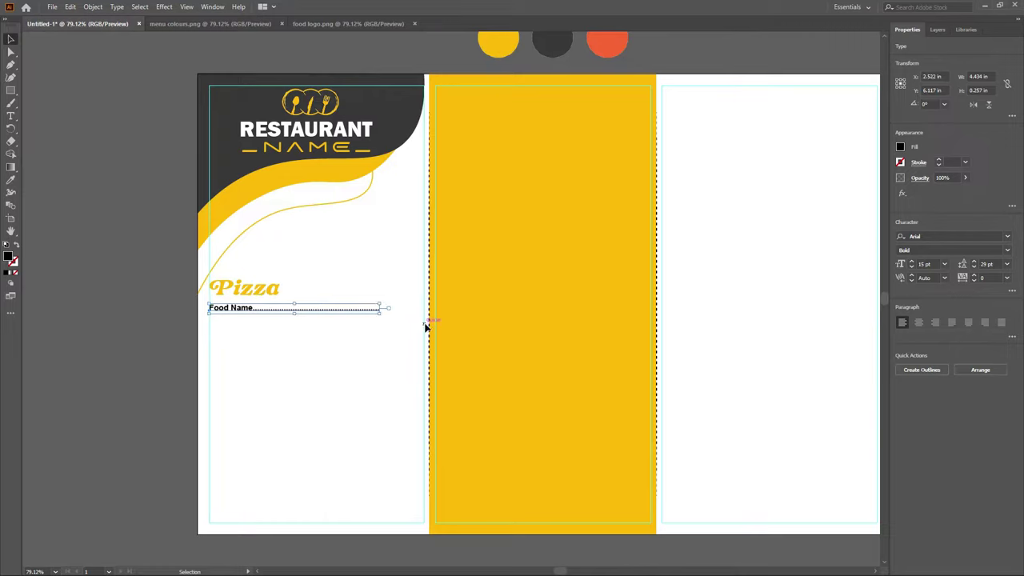
click(10, 116)
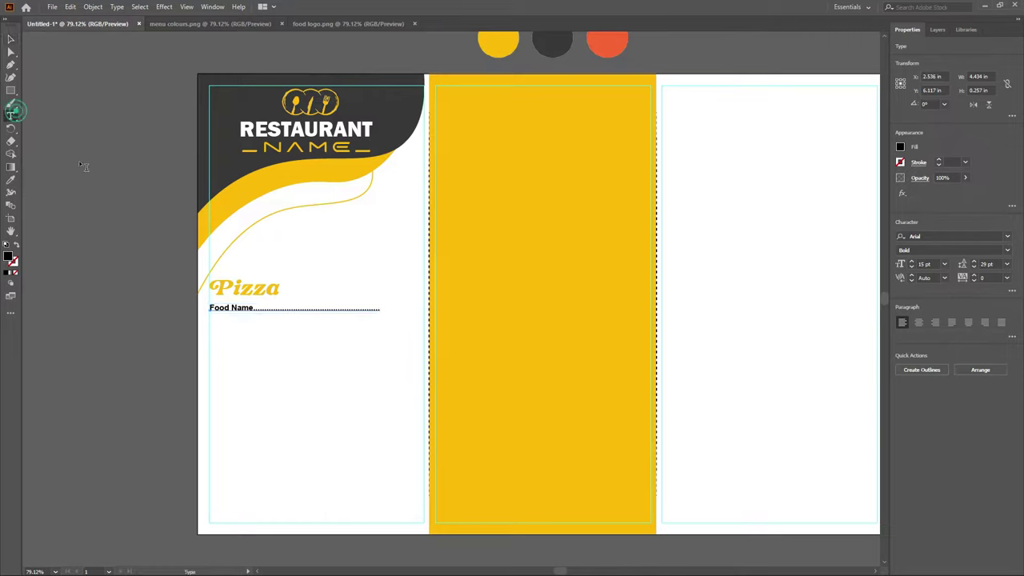
click(379, 308)
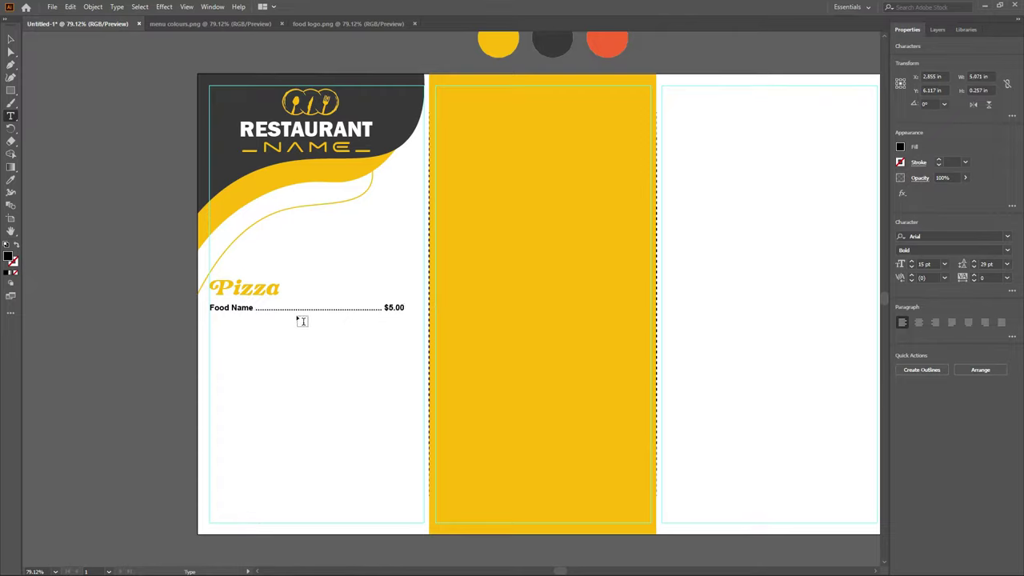
text(.......)
click(11, 39)
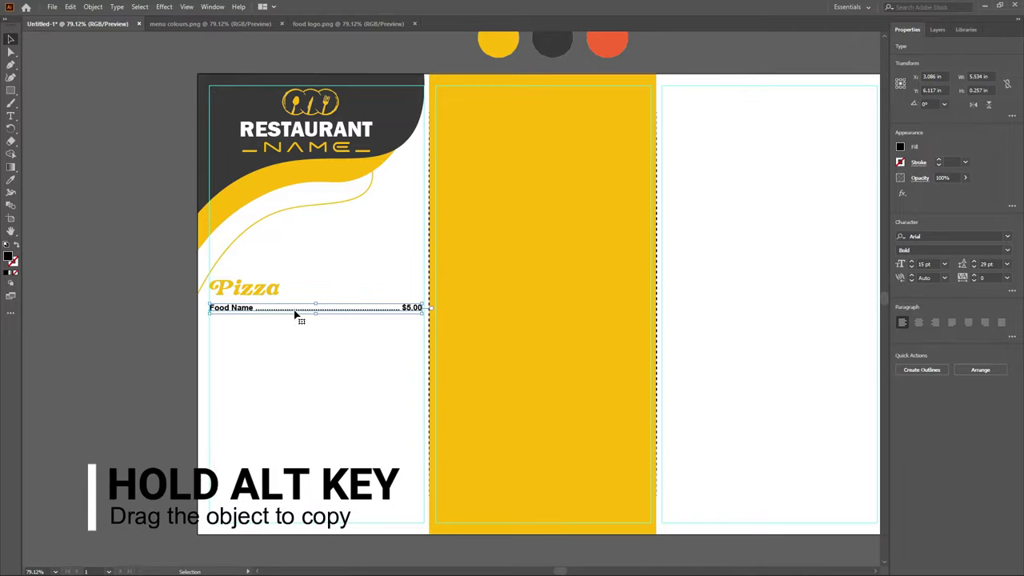
Duplicate the price line just below and delete its price and dots.
drag(294, 314, 296, 323)
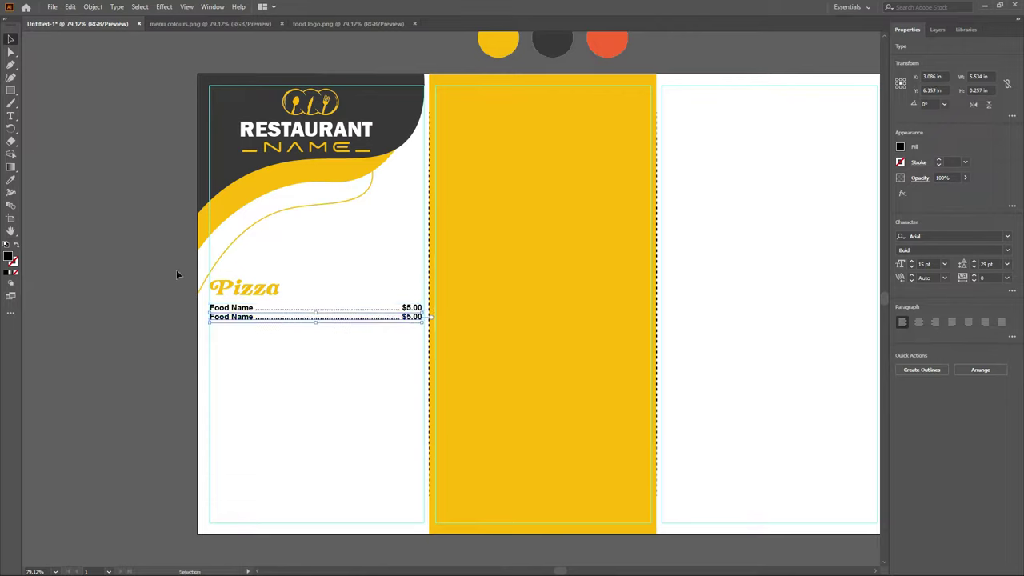
click(11, 116)
click(416, 317)
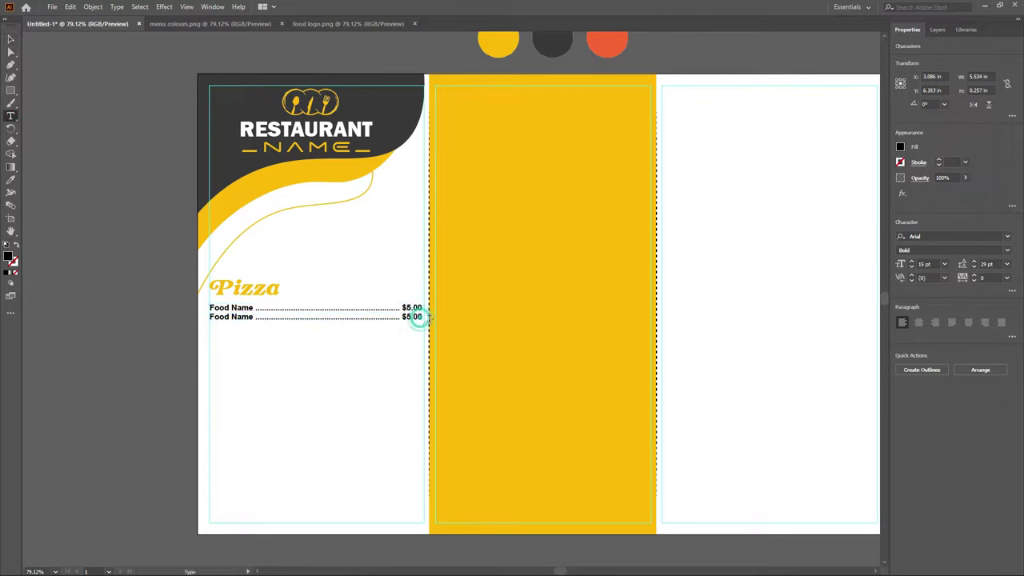
key(BackSpace)
key(BackSpace)
key(BackSpace)
key(BackSpace)
key(BackSpace)
key(BackSpace)
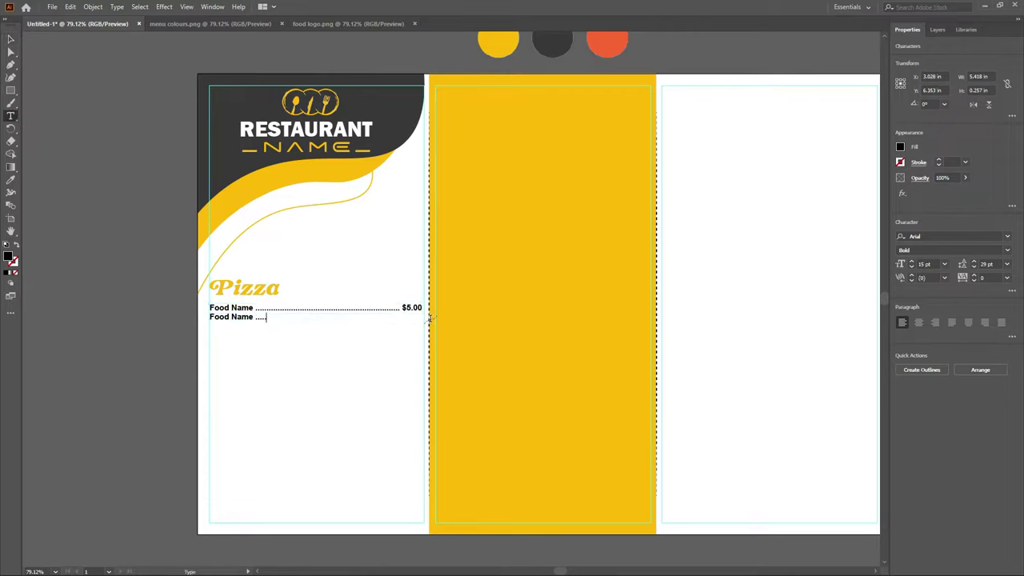
key(BackSpace)
key(BackSpace)
key(BackSpace)
Set the description line to Arial Regular at 13 pt.
click(10, 39)
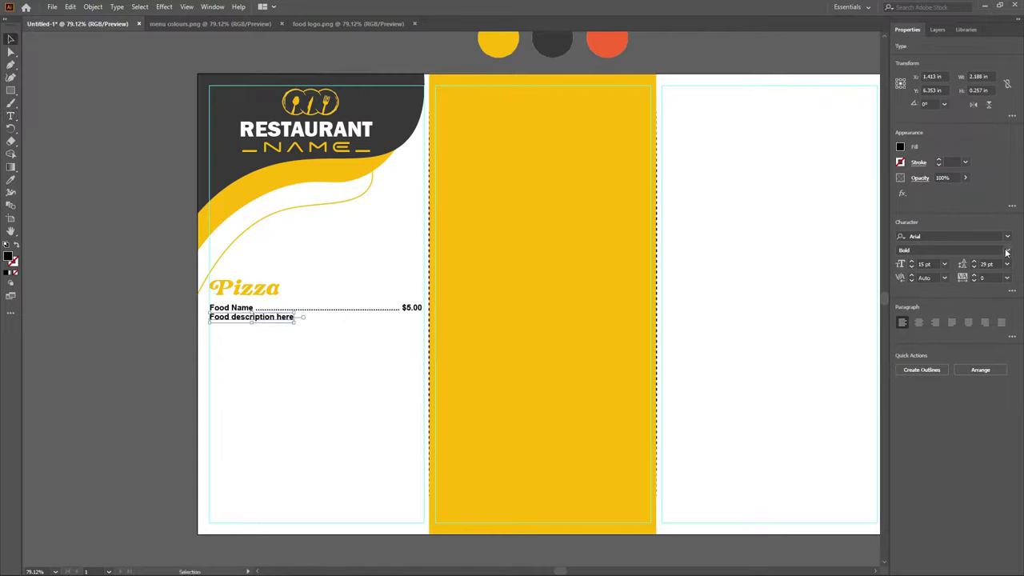
click(1007, 252)
click(920, 258)
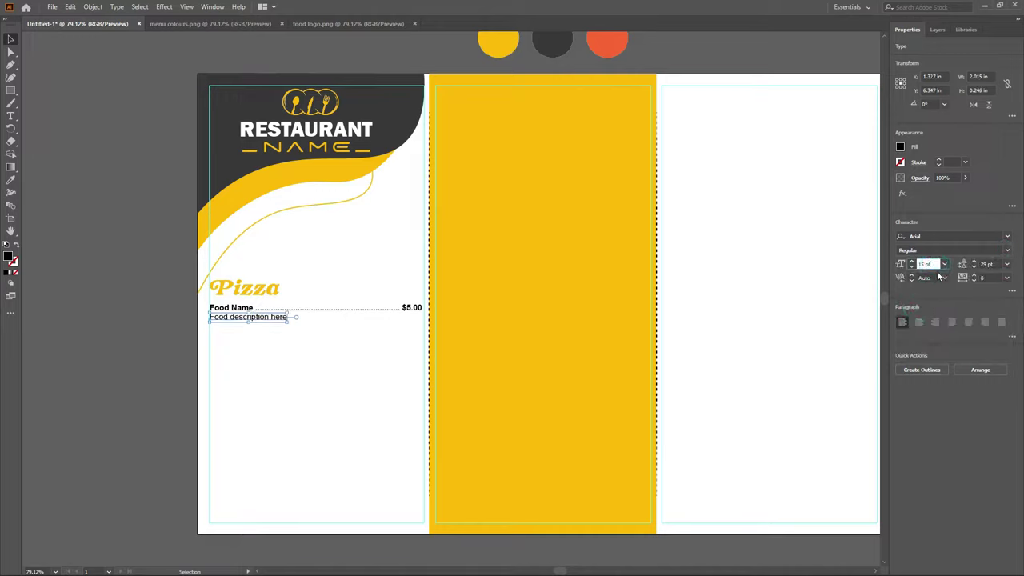
text(13)
key(Return)
Nudge the description up slightly and put the caret at its end to continue.
click(12, 40)
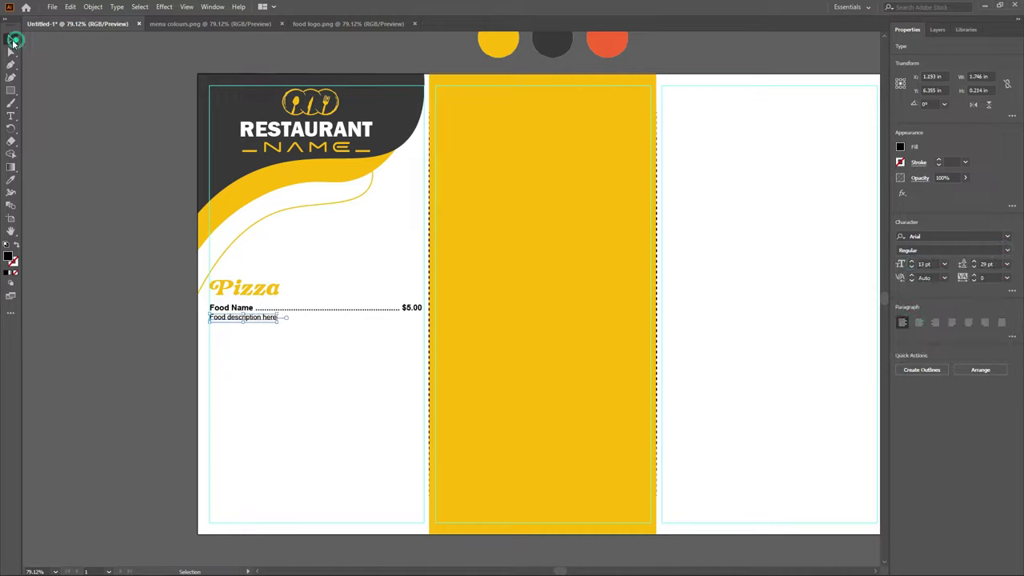
click(268, 379)
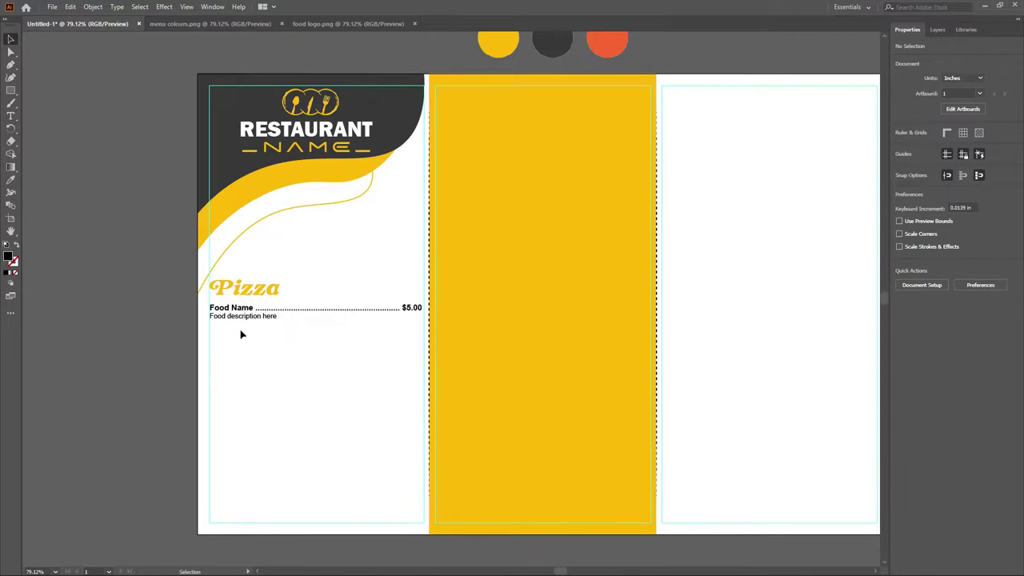
drag(232, 316, 232, 315)
click(266, 355)
click(235, 317)
double_click(234, 317)
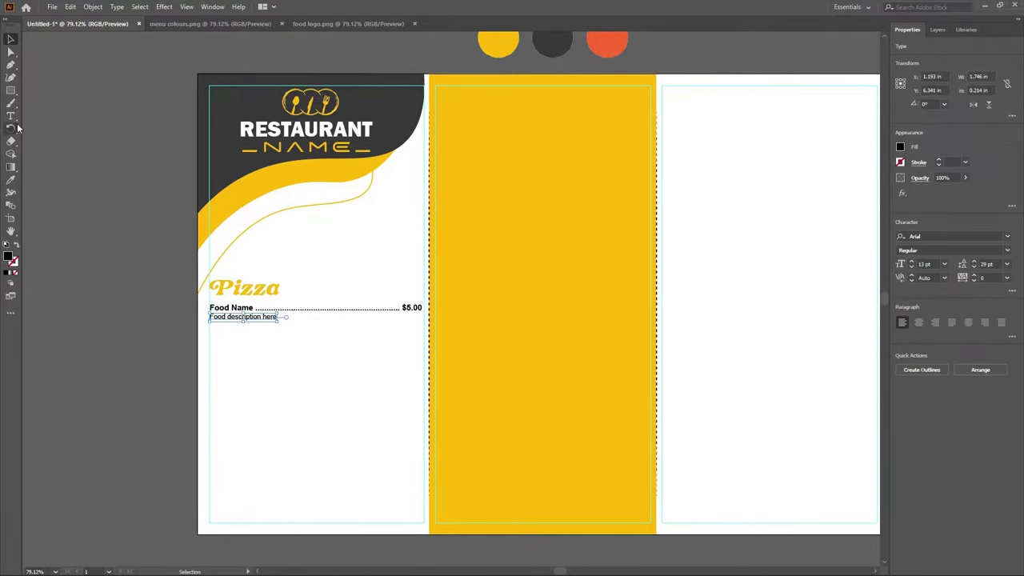
click(272, 321)
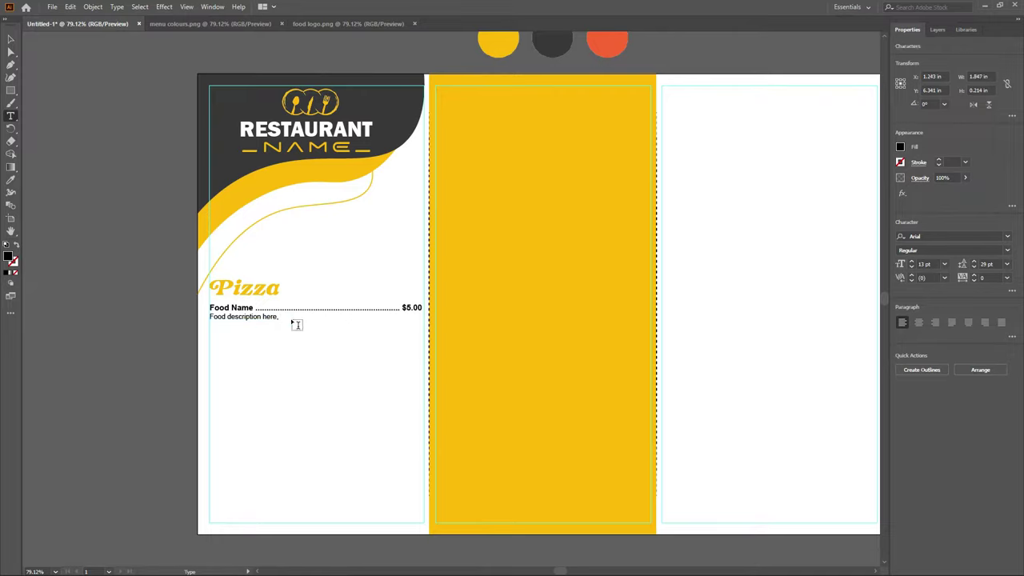
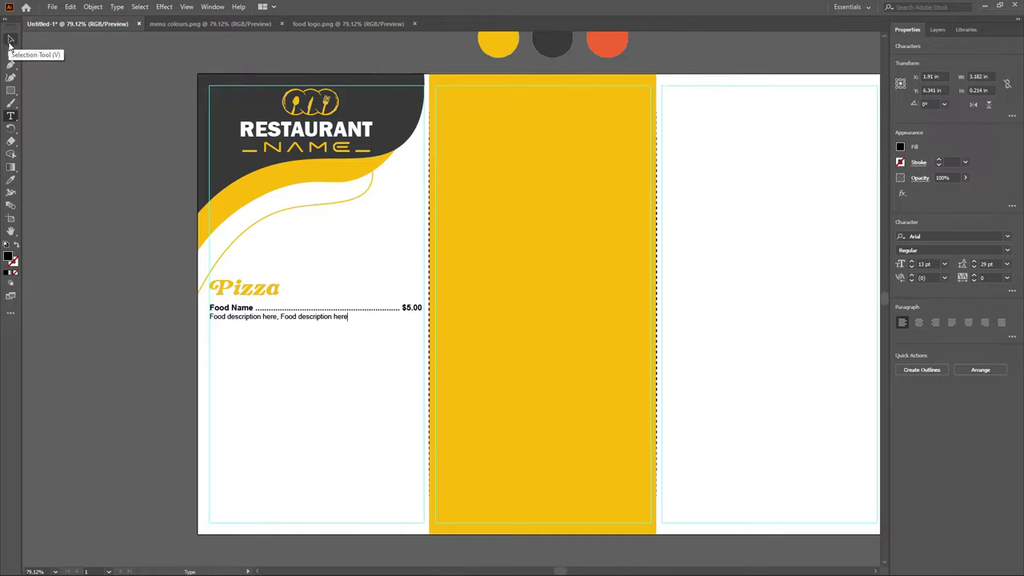
Nudge the description down slightly and group it with the Food Name line.
click(9, 41)
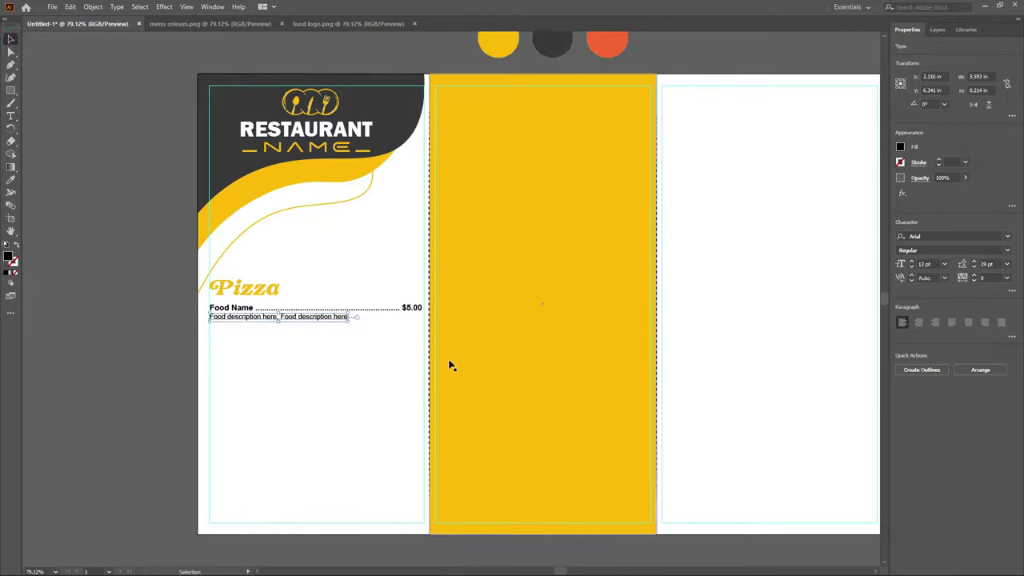
key(Down)
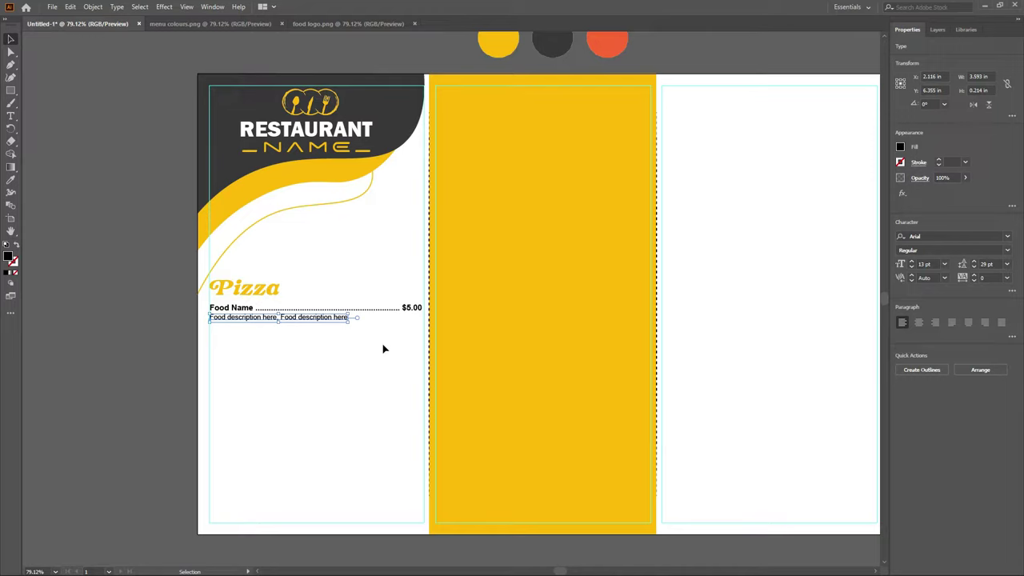
shift+click(247, 309)
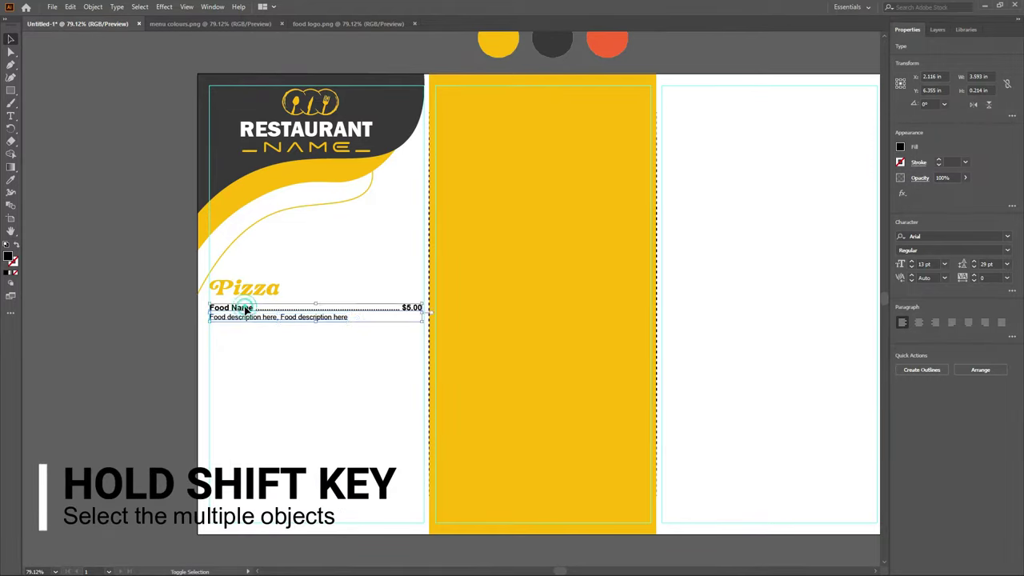
key(ctrl+g)
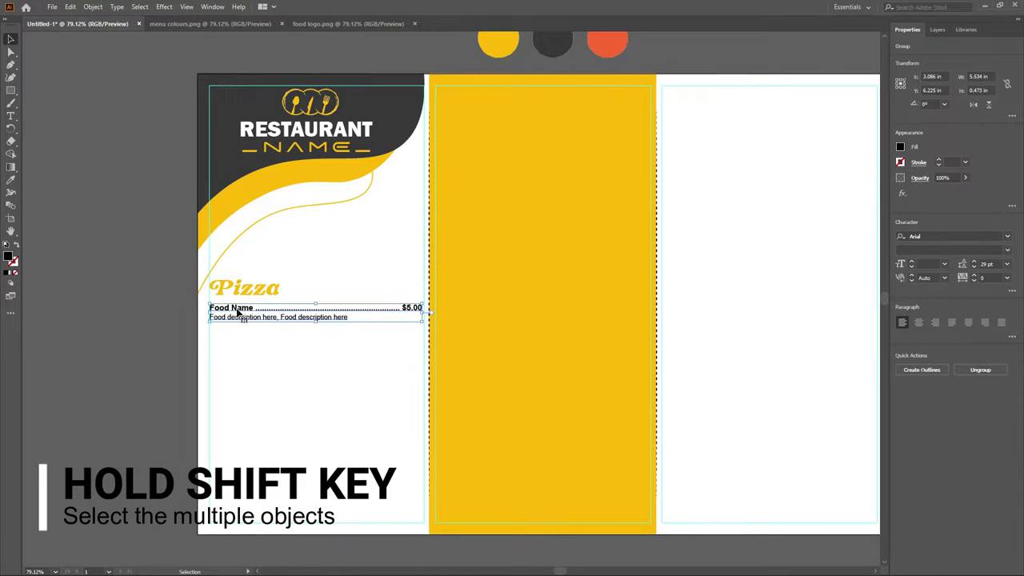
Alt-drag a copy of the menu item just below, then repeat with Ctrl+D for evenly spaced items.
drag(238, 312, 237, 337)
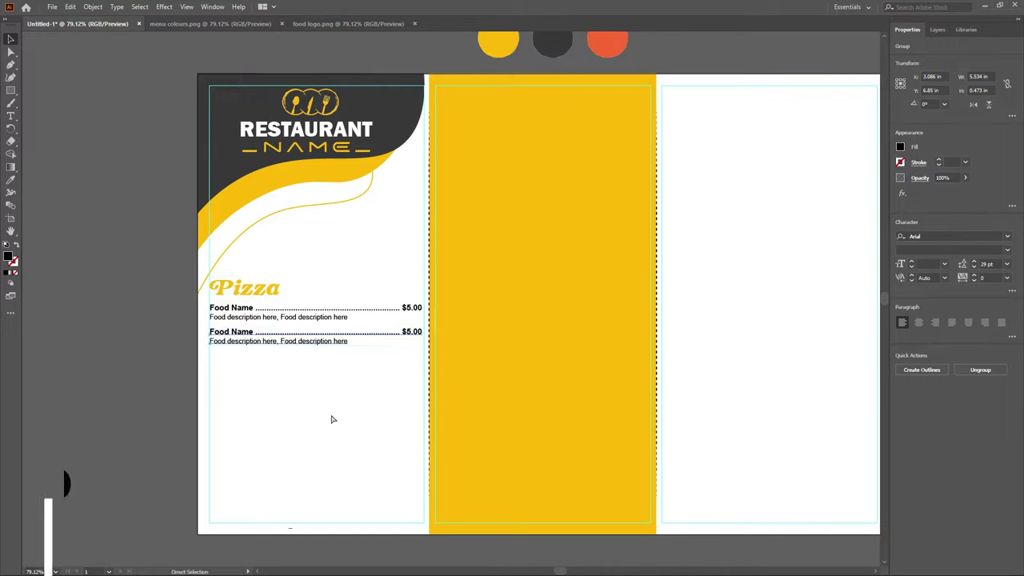
key(ctrl+d)
key(ctrl+d)
key(ctrl+d)
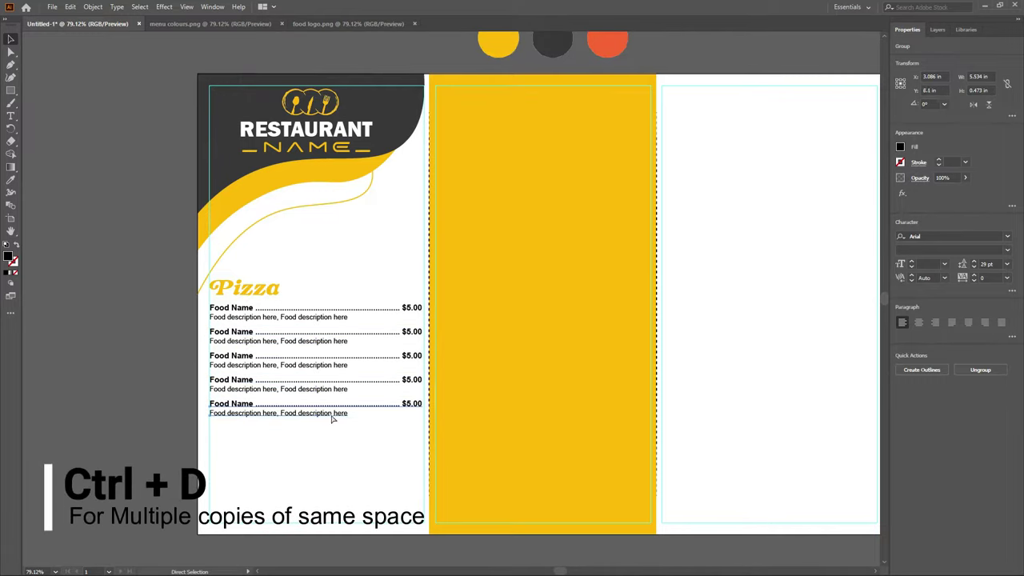
key(ctrl+d)
key(ctrl+d)
key(ctrl+d)
key(ctrl+d)
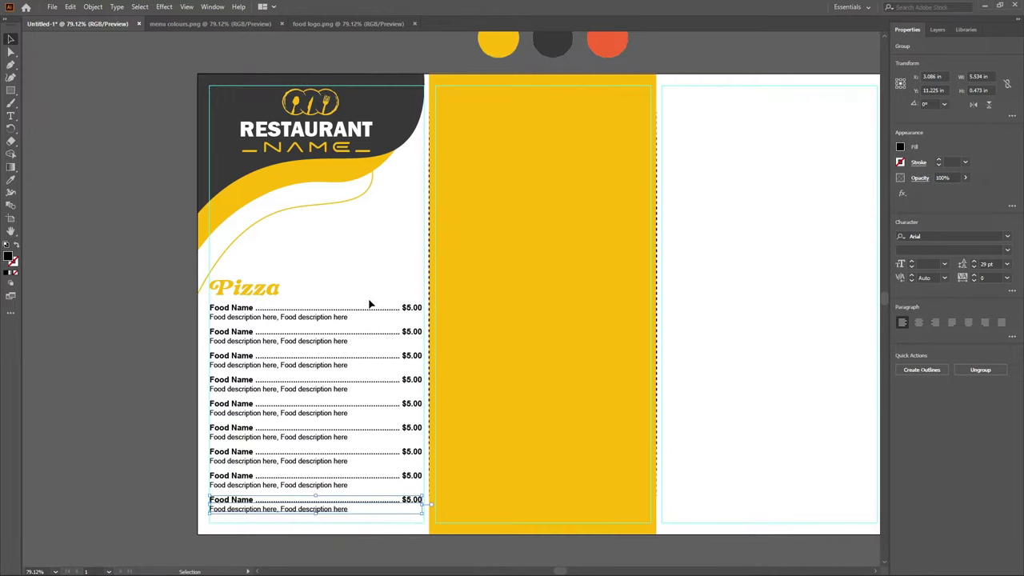
Shift all nine Pizza menu items down two nudges.
drag(367, 543, 344, 302)
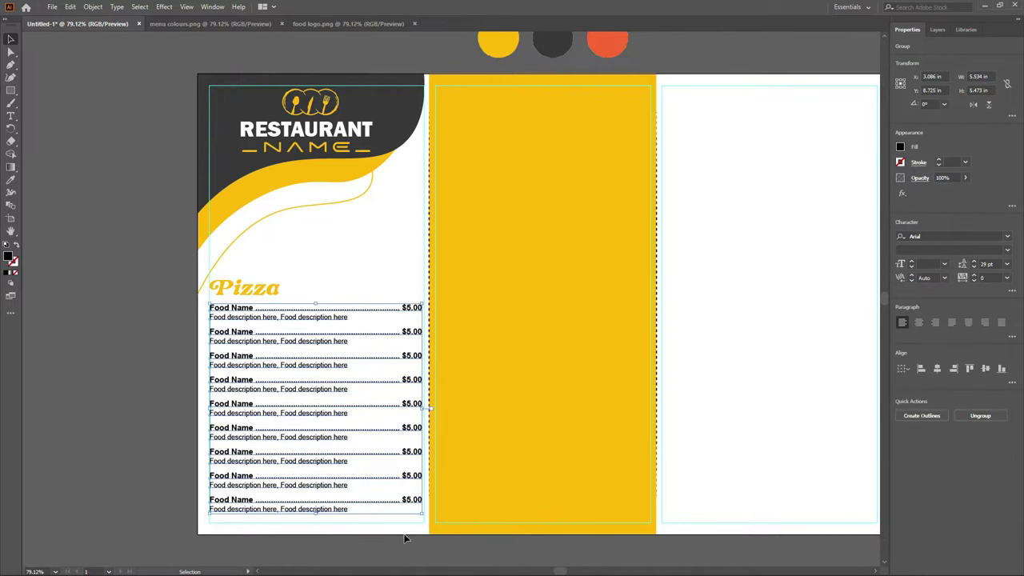
key(Down)
key(Down)
key(Down)
key(Down)
key(Down)
key(Down)
key(Down)
key(Down)
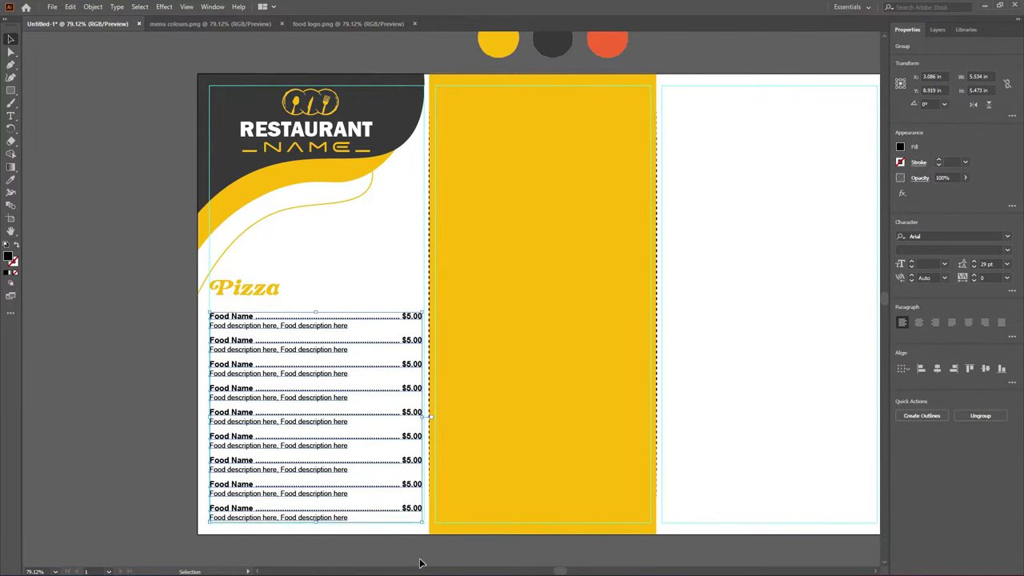
key(Down)
key(Down)
key(Down)
click(359, 259)
Nudge the Pizza heading slightly down and bring up the Open dialog showing Menu pics.
click(263, 288)
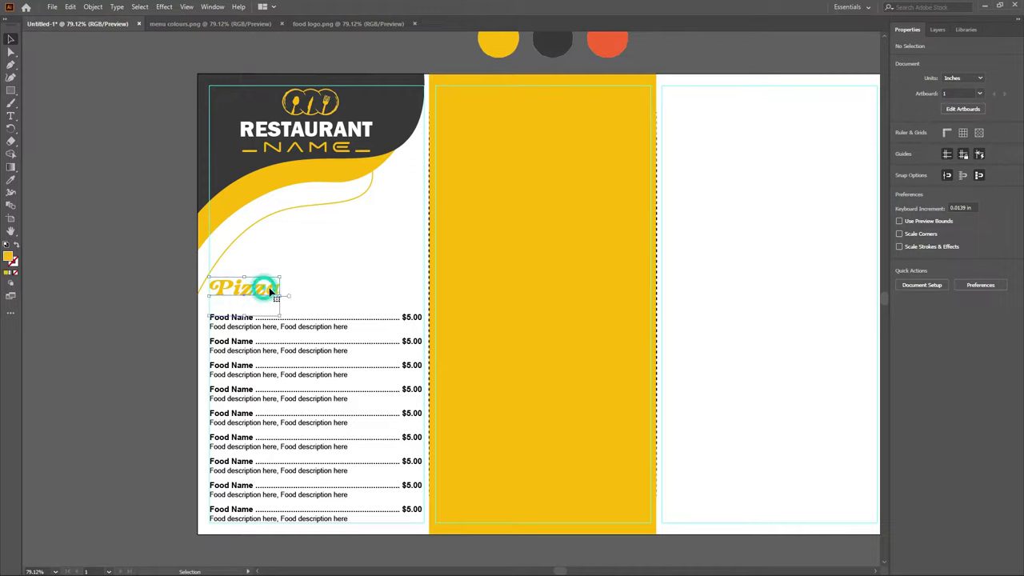
key(Right)
key(Right)
key(Right)
key(Down)
key(Down)
key(Down)
key(Down)
key(Down)
key(Down)
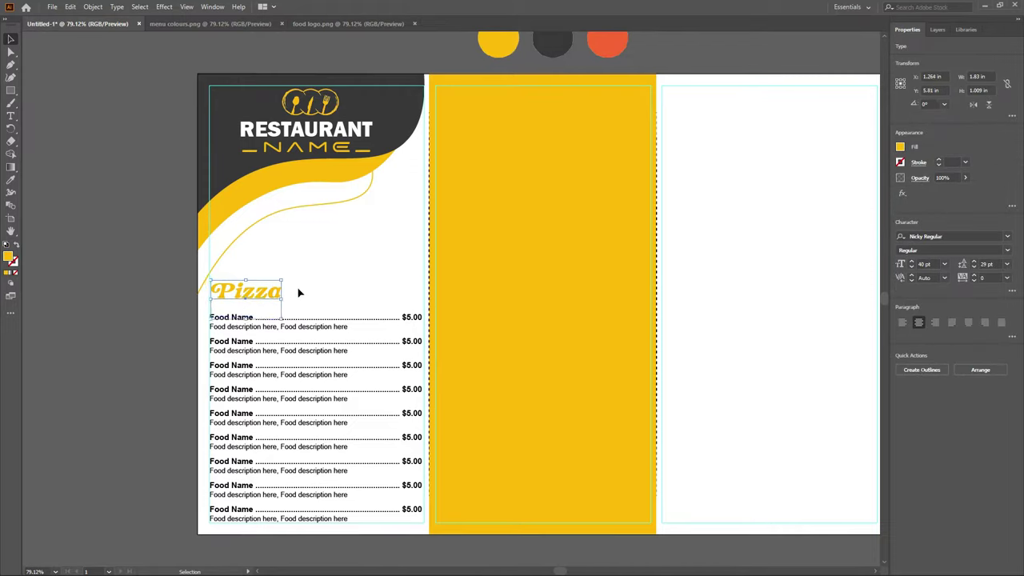
key(Down)
key(Down)
key(Down)
key(Down)
key(Down)
key(Down)
key(Up)
key(Up)
key(Up)
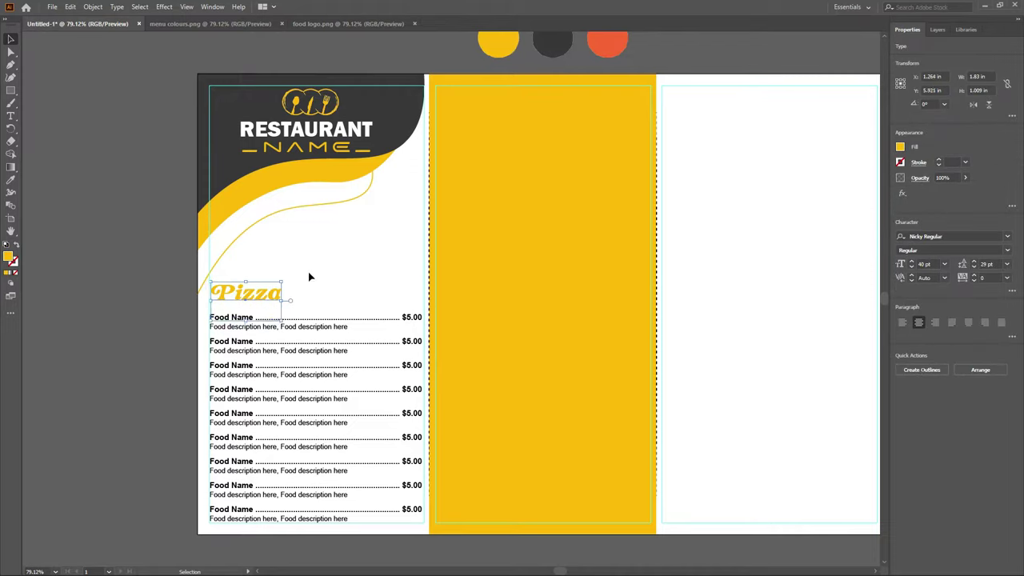
click(309, 277)
key(ctrl+o)
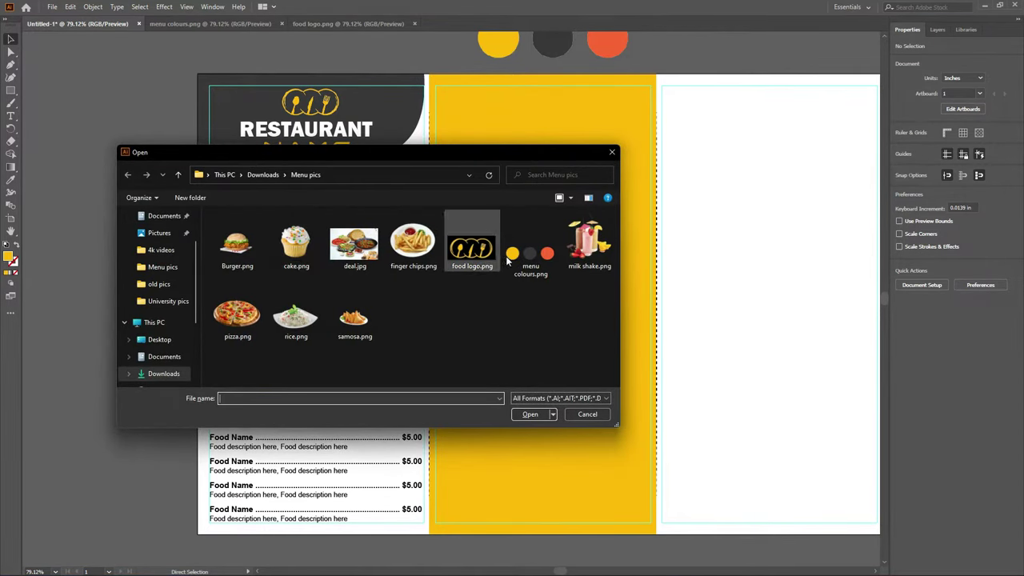
Open pizza.png and drop it onto the menu artboard in Untitled-1.
click(237, 314)
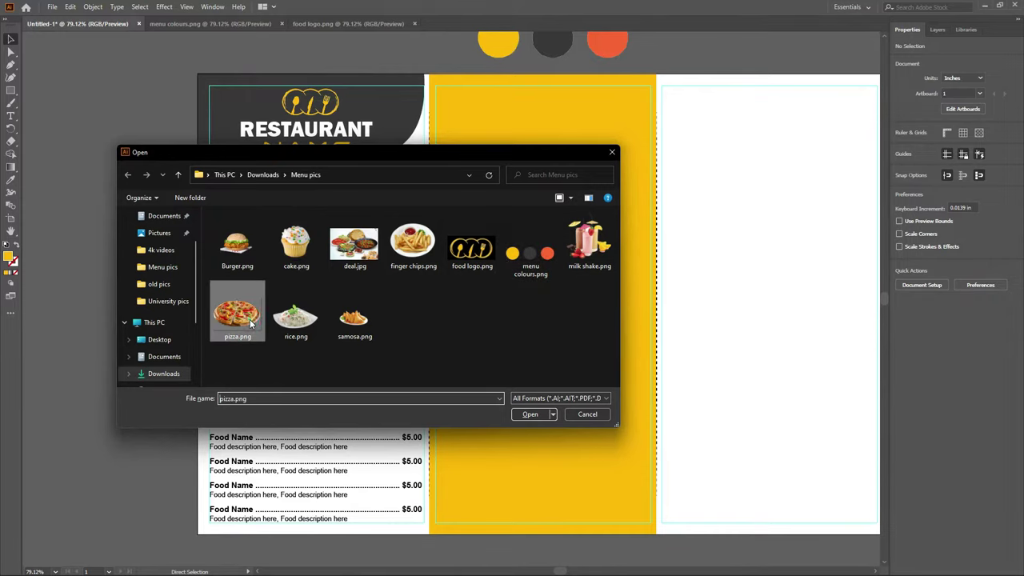
click(530, 414)
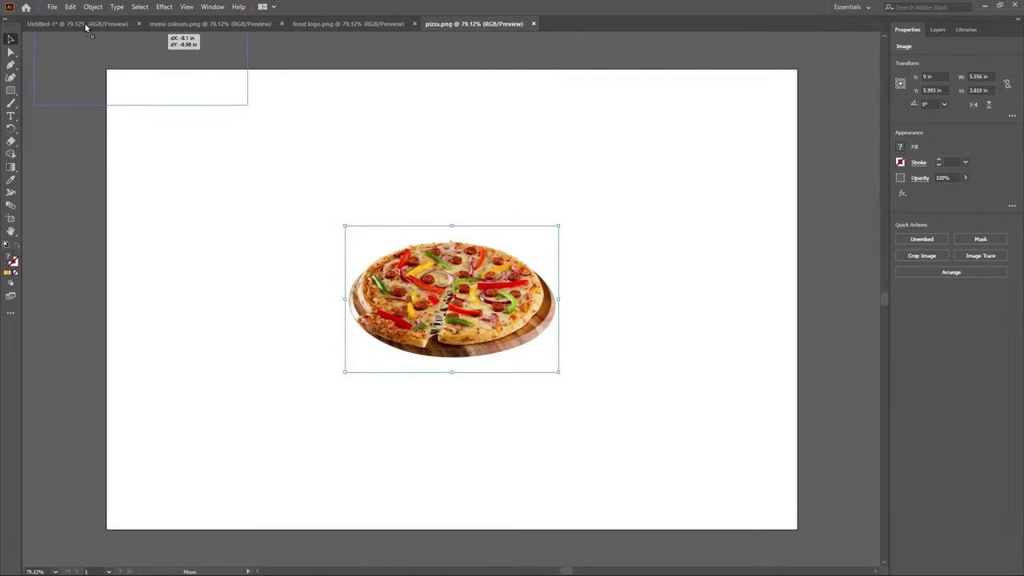
click(85, 24)
click(363, 271)
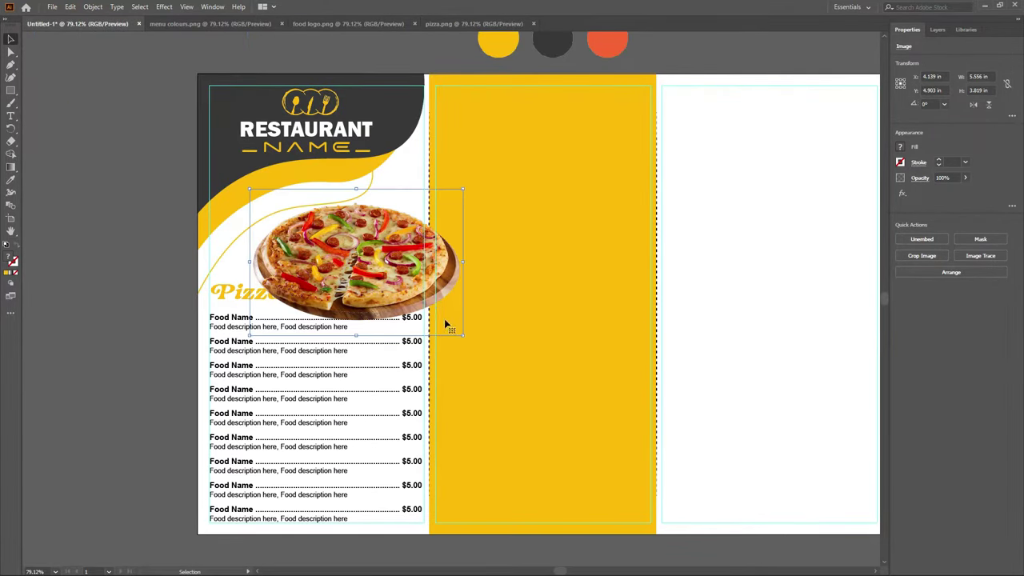
Scale down the pizza photo and position it just above the Pizza heading.
drag(462, 336, 400, 293)
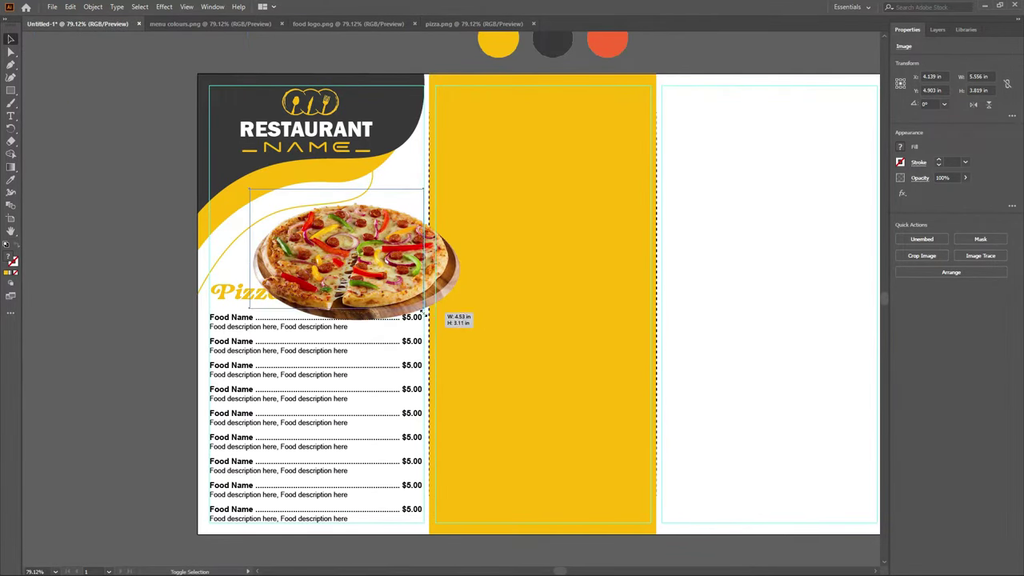
mouse_move(352, 269)
mouse_down()
mouse_move(420, 291)
mouse_move(412, 284)
mouse_up()
drag(372, 247, 372, 256)
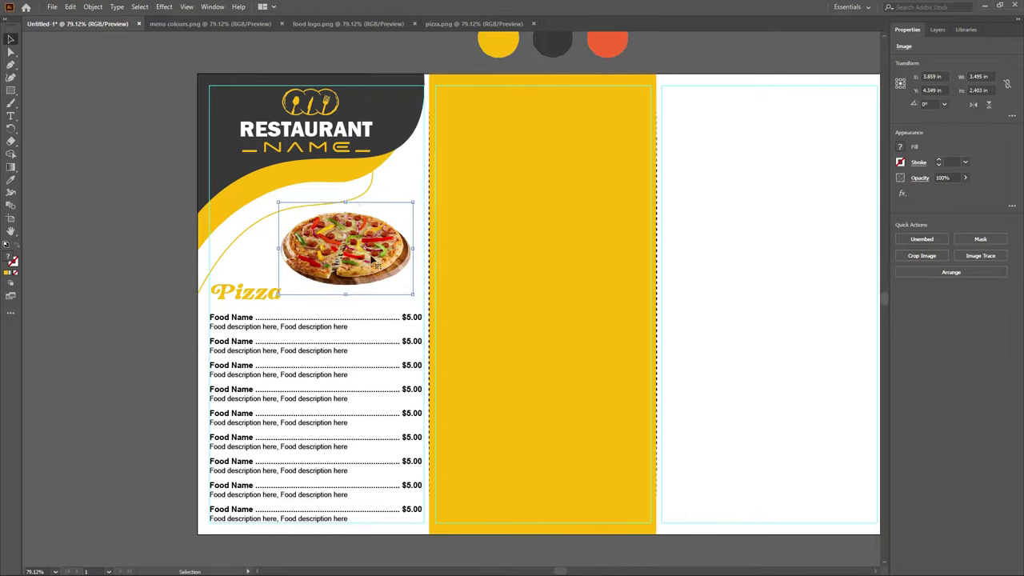
key(Down)
key(Down)
key(Down)
key(Down)
key(Down)
key(Down)
key(Down)
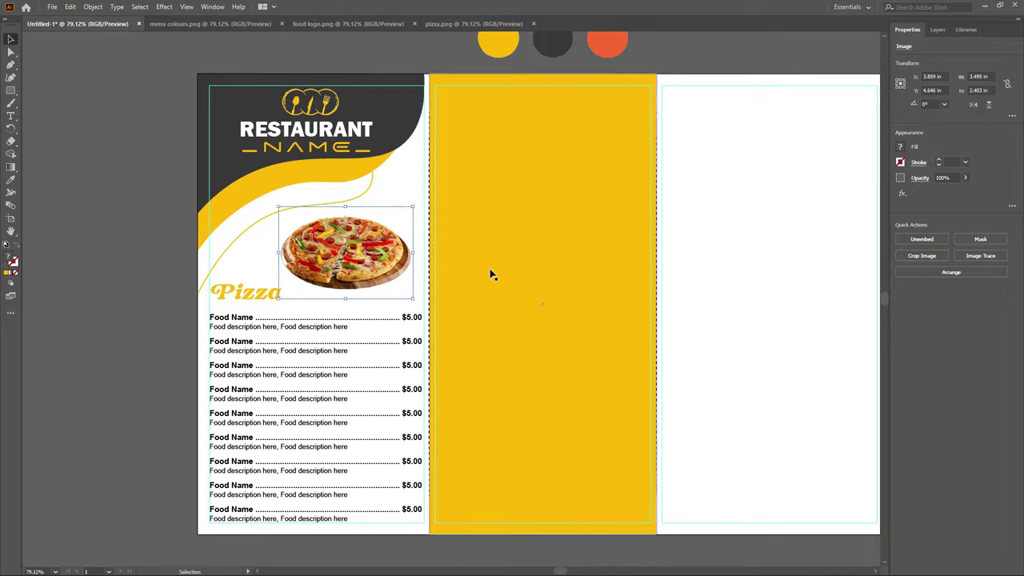
click(121, 180)
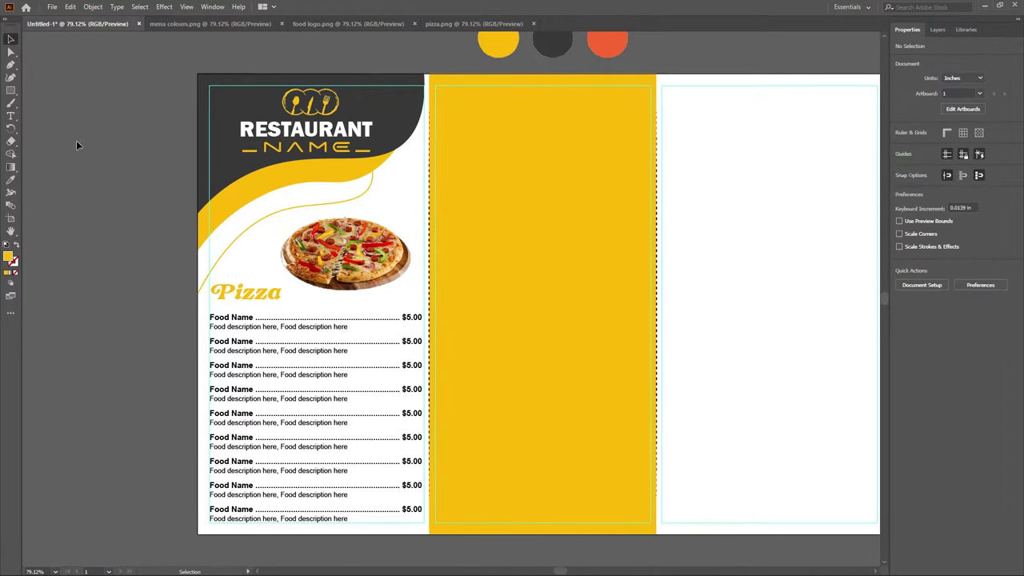
Draw an ellipse around the pizza with a yellow 2 pt outline and no fill.
drag(10, 89, 40, 110)
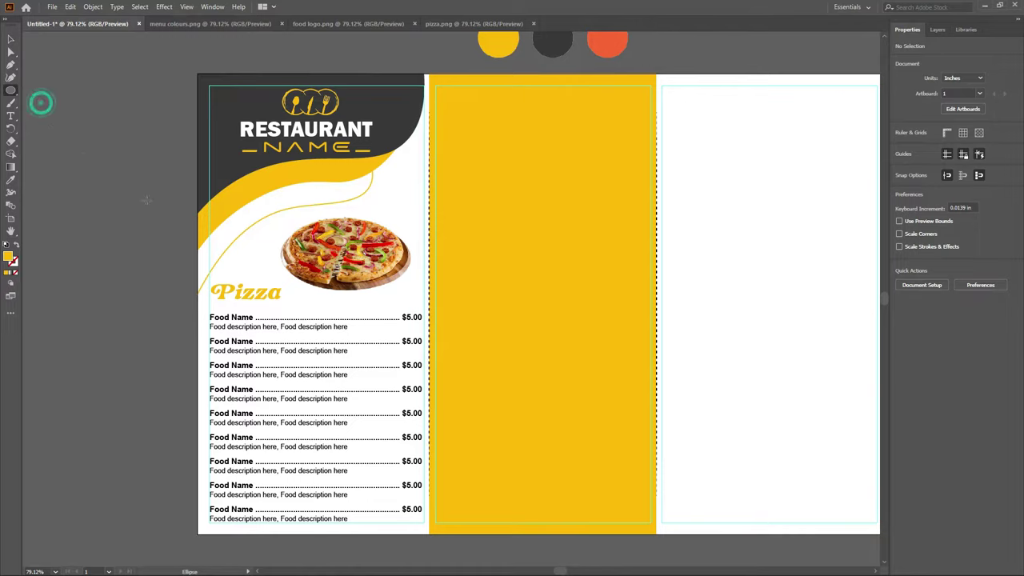
drag(278, 226, 413, 294)
click(16, 276)
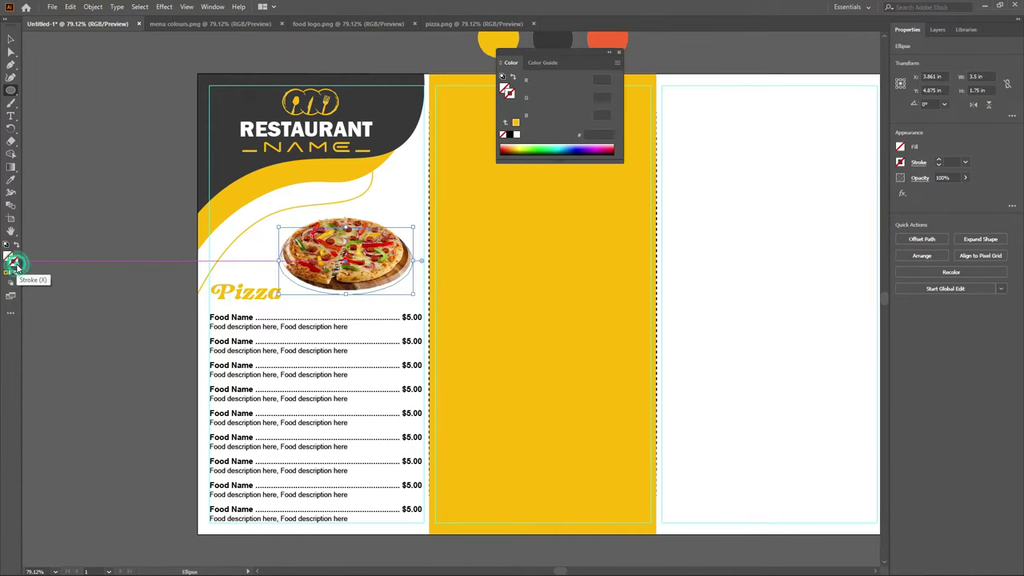
click(618, 52)
click(964, 162)
click(972, 222)
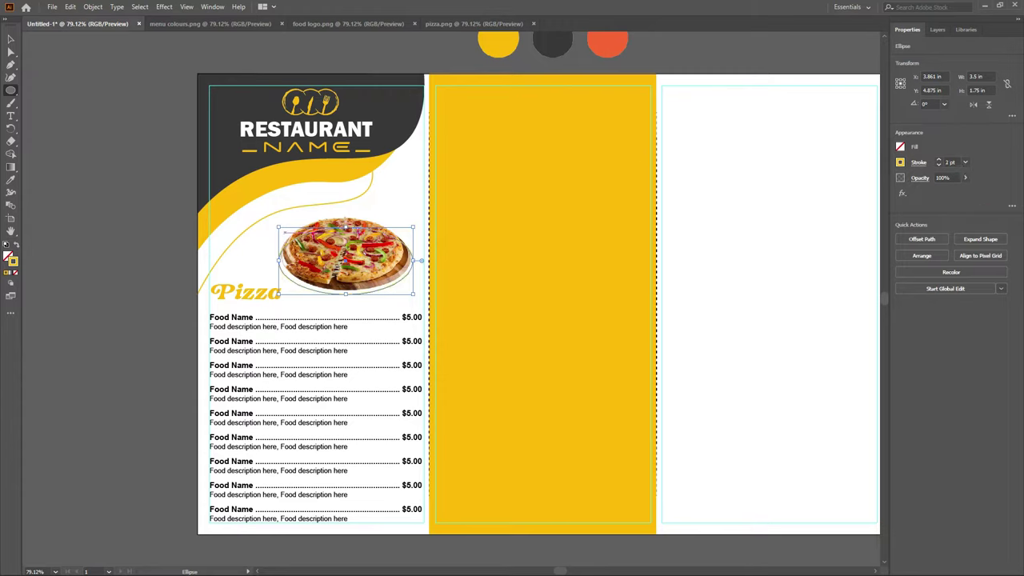
Stretch the ellipse taller and wider and nudge it down around the pizza.
drag(346, 227, 345, 215)
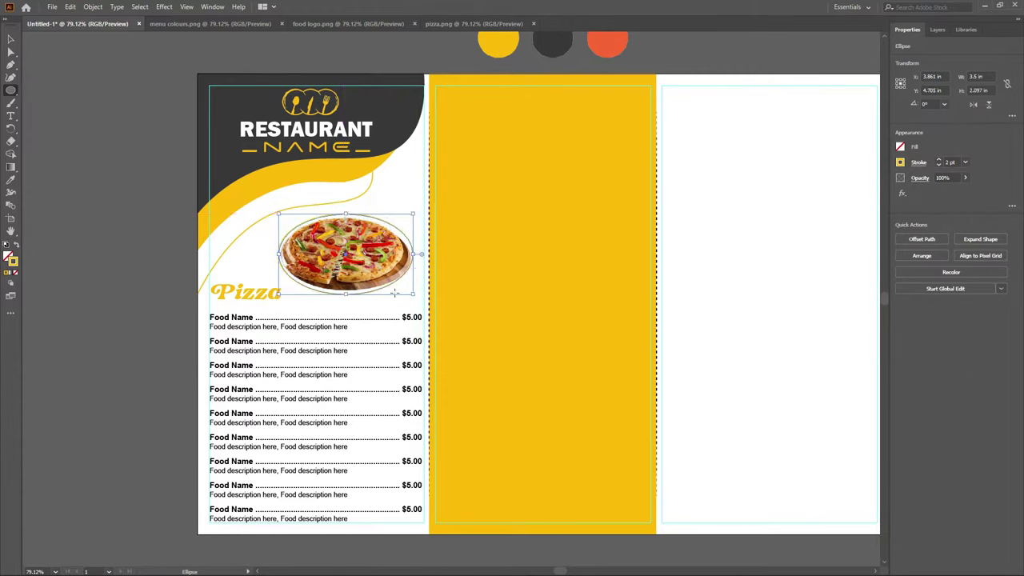
drag(415, 254, 418, 254)
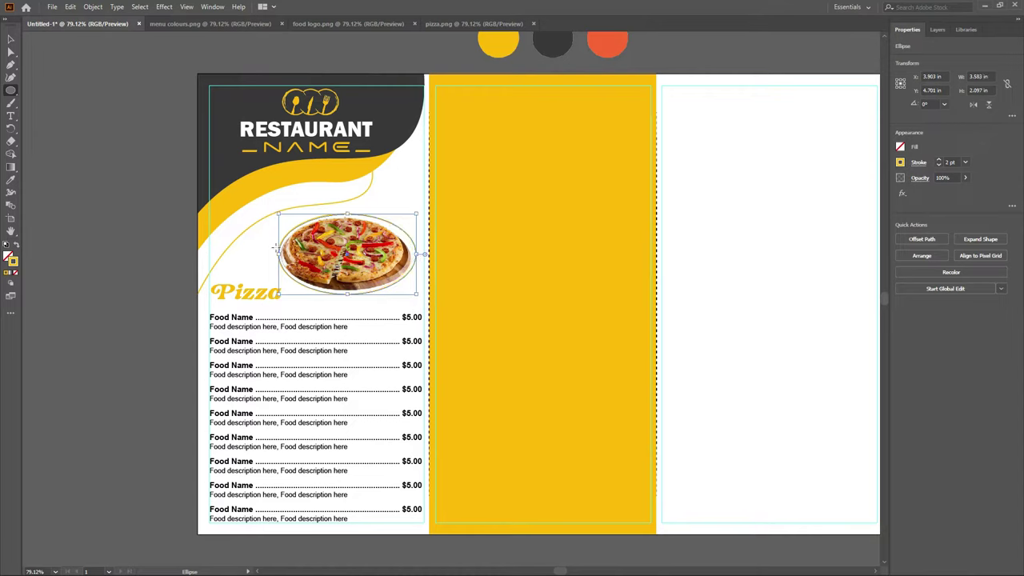
drag(278, 255, 275, 254)
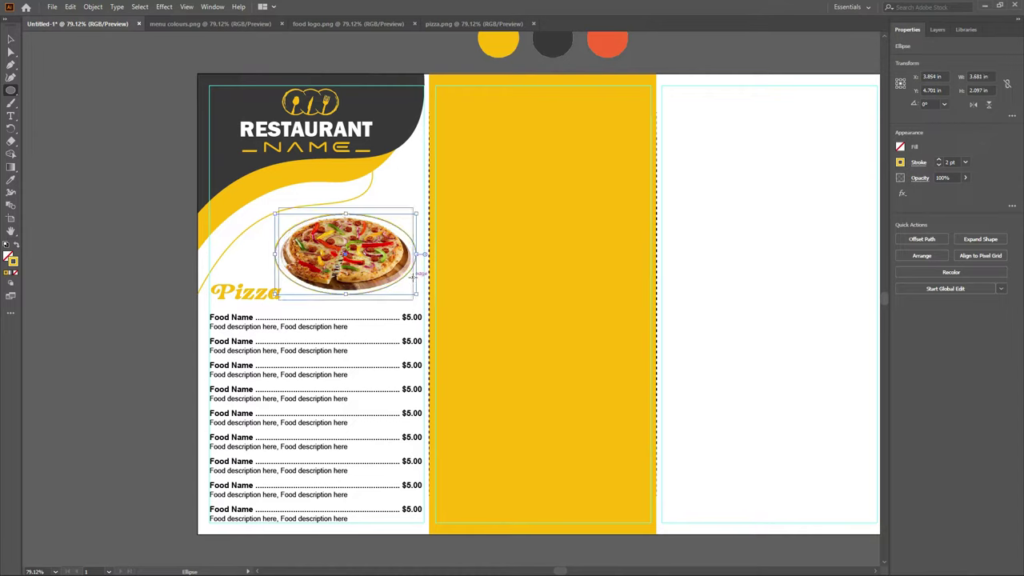
key(Down)
key(Down)
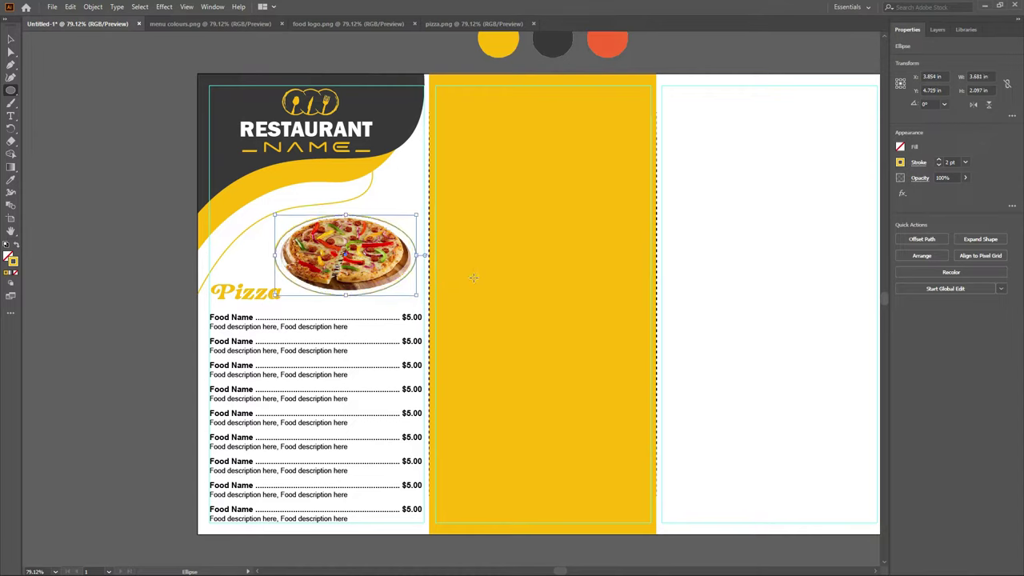
key(Down)
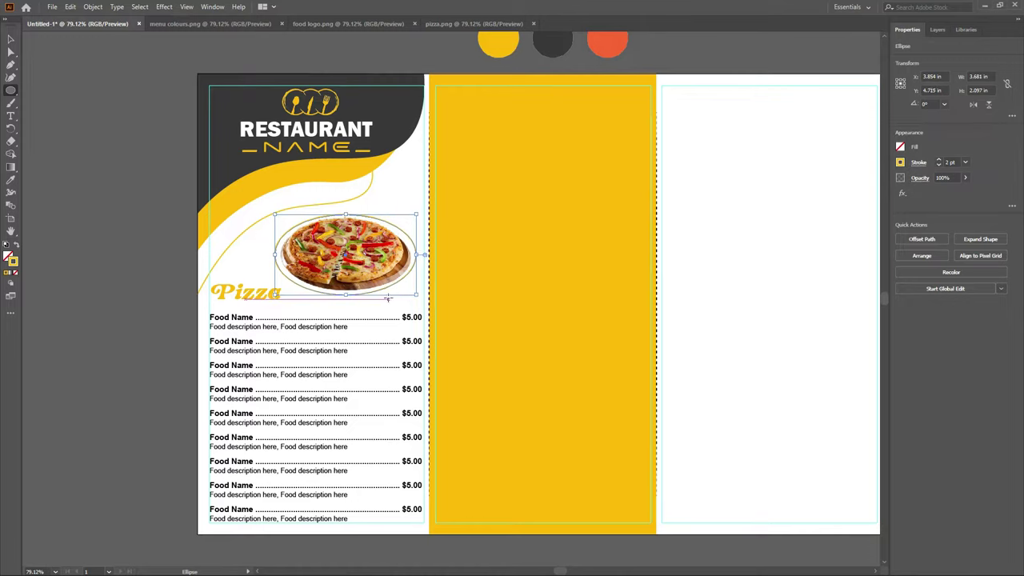
Make the ellipse outline dashed with a 5 pt dash.
click(917, 164)
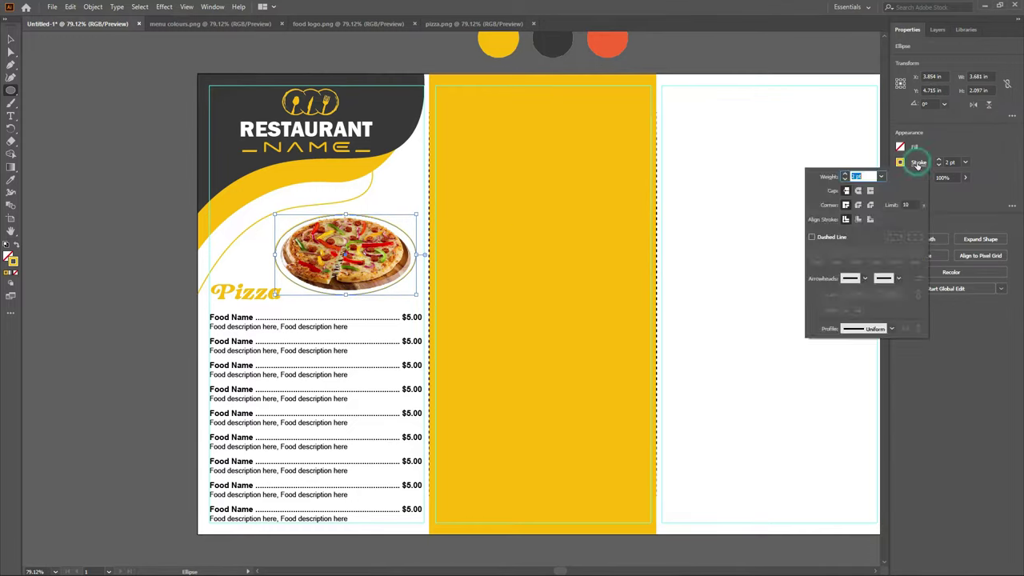
click(811, 237)
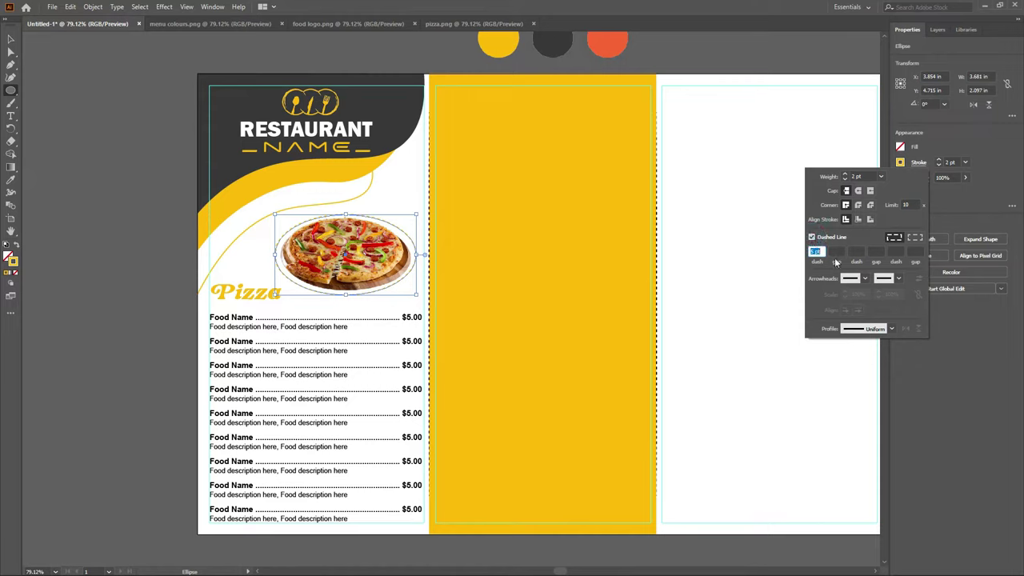
text(5)
key(Return)
click(11, 39)
click(238, 222)
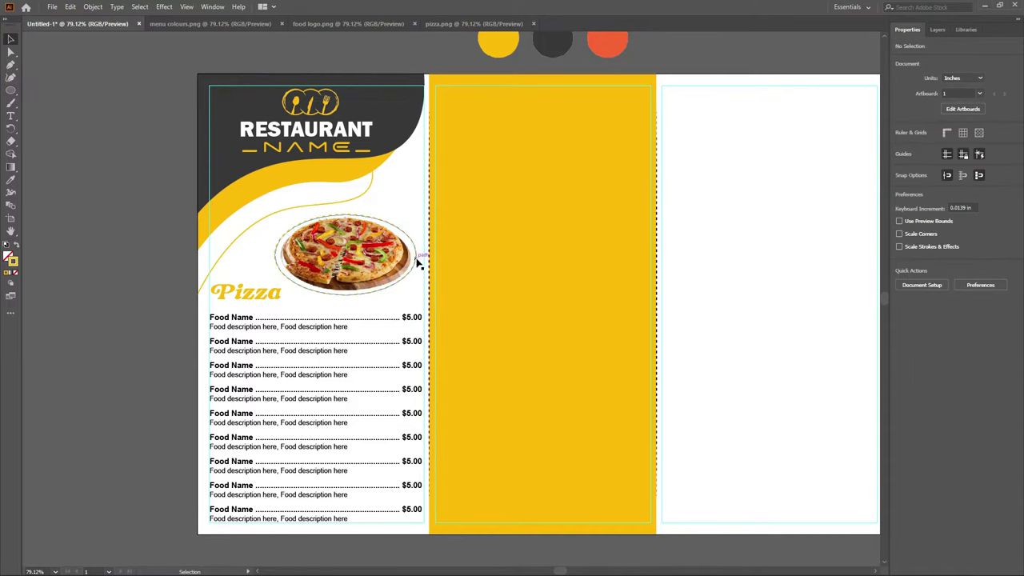
Tilt the pizza photo about 2.36° inside the dashed oval.
click(383, 268)
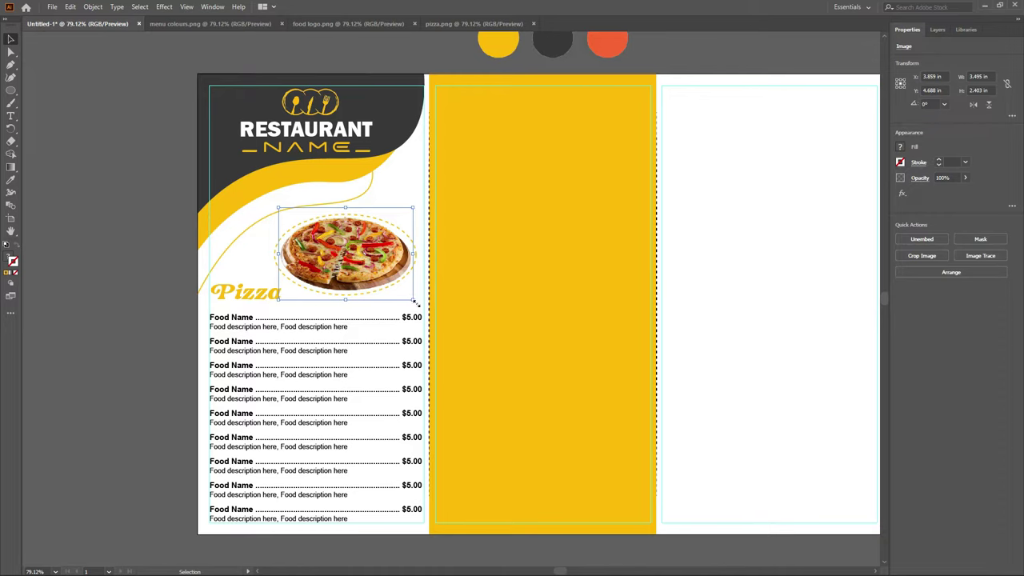
drag(415, 302, 418, 305)
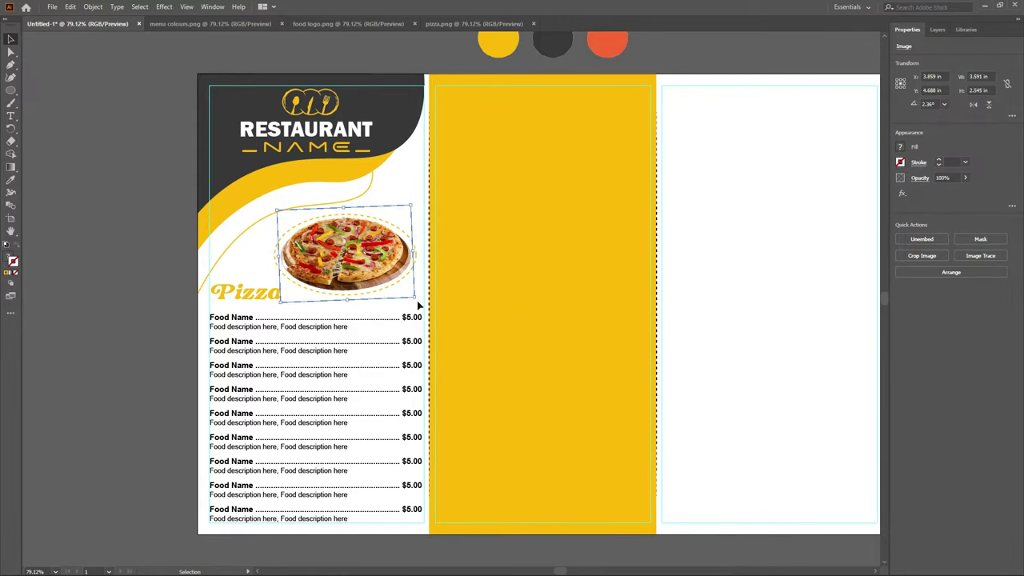
click(51, 156)
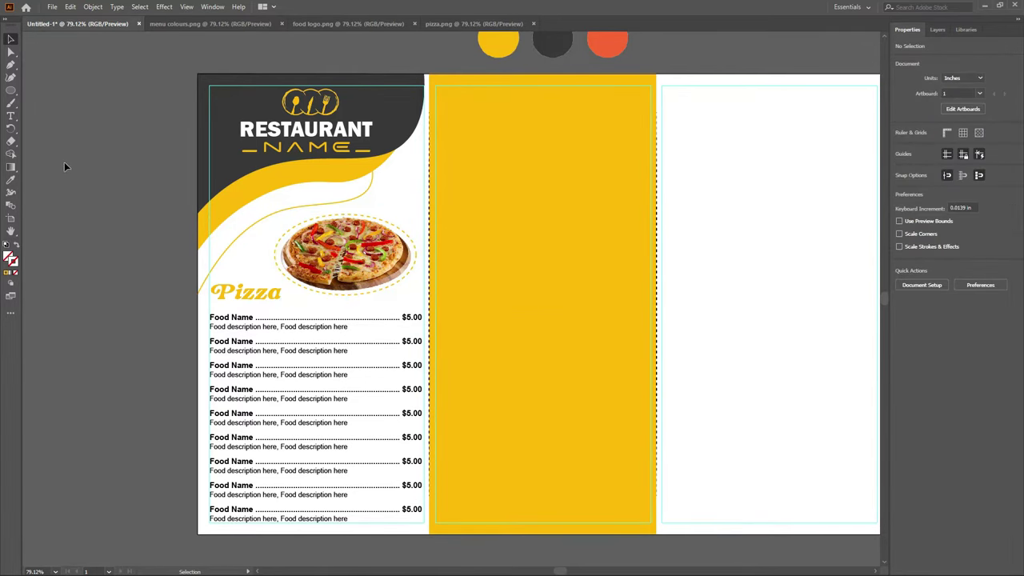
scroll(441, 248, down, 2)
scroll(435, 255, up, 3)
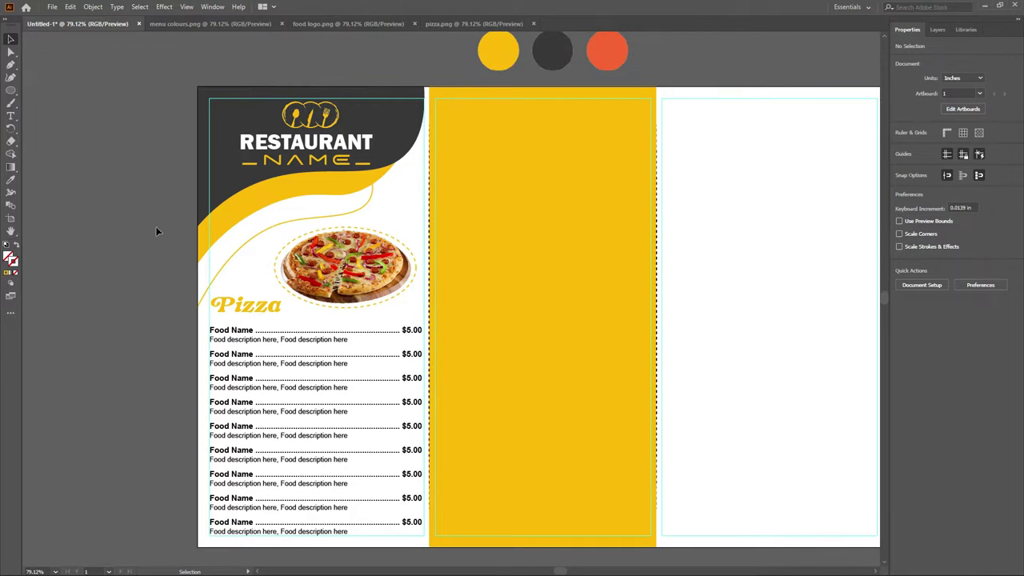
Give the swoosh a gradient fill running from palette orange to palette yellow.
click(300, 200)
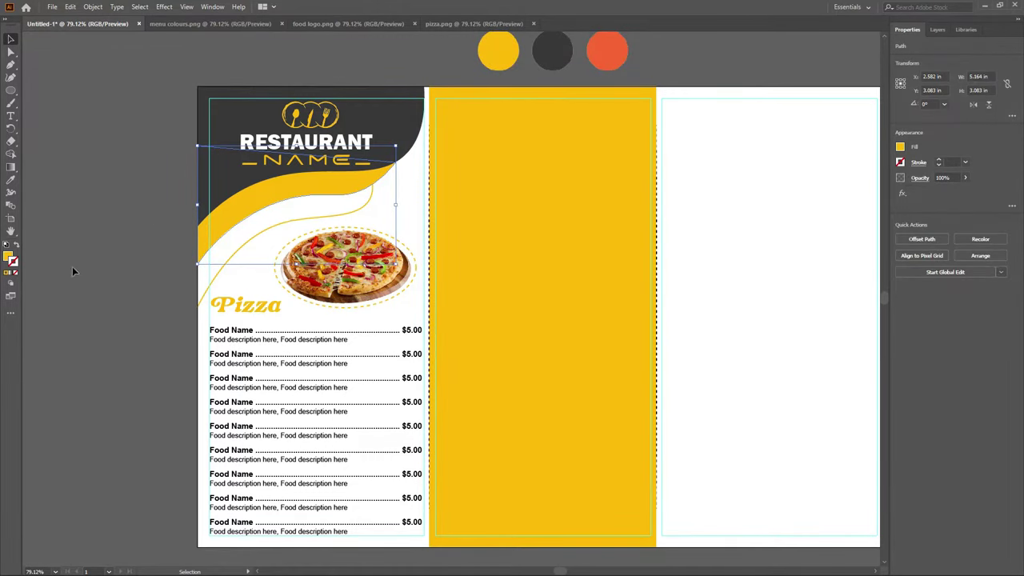
click(11, 273)
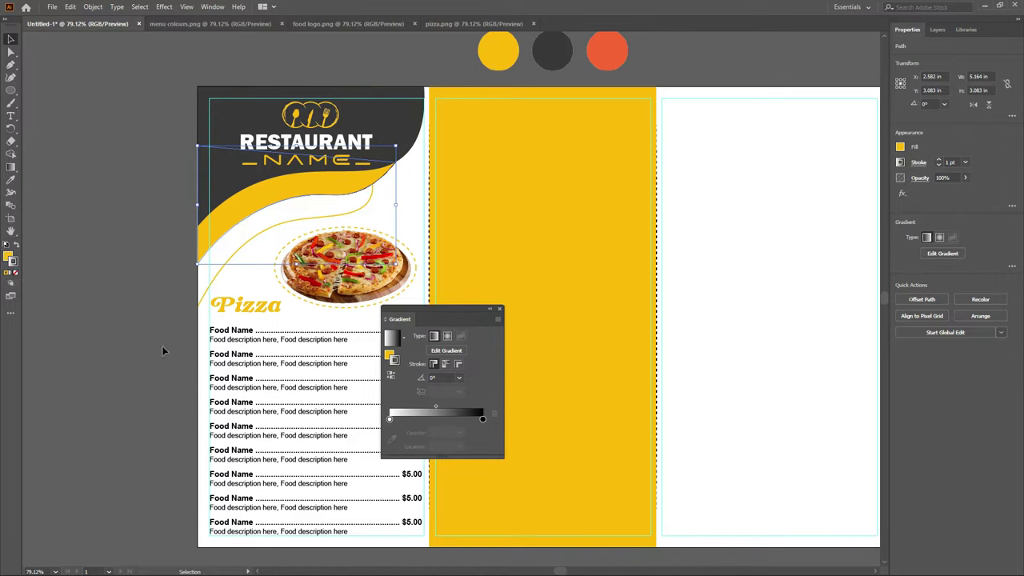
click(482, 419)
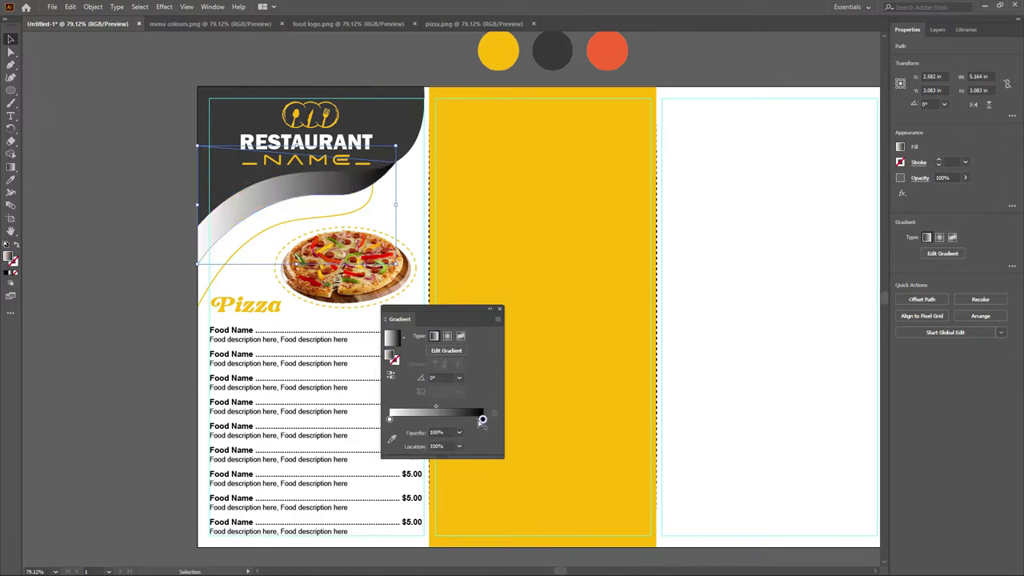
click(391, 438)
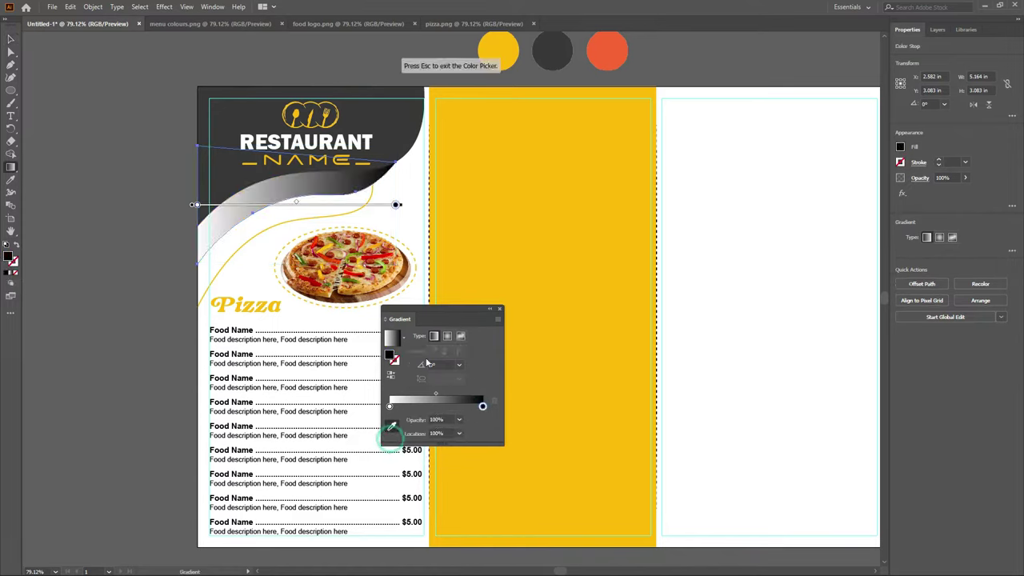
click(508, 53)
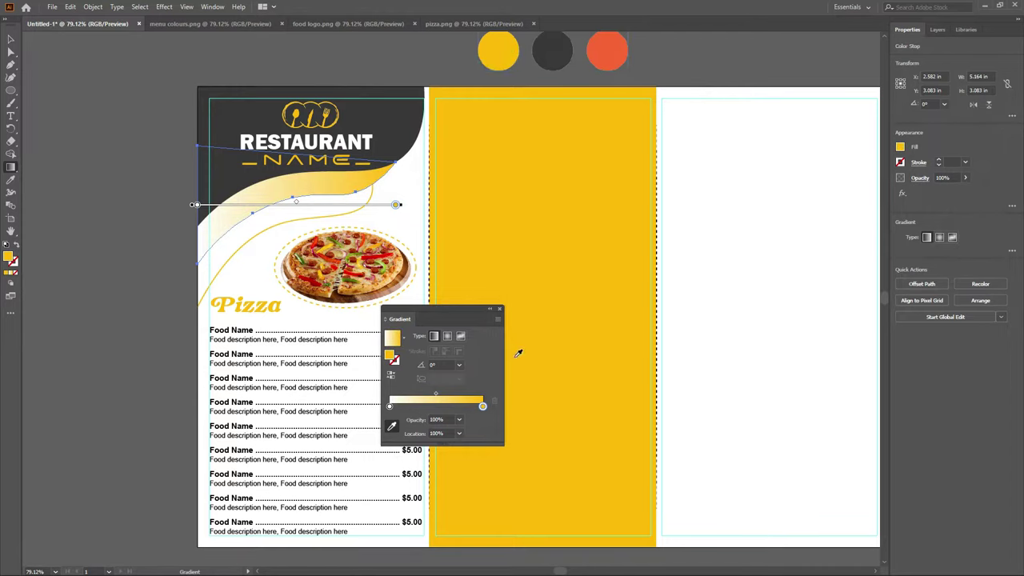
click(389, 407)
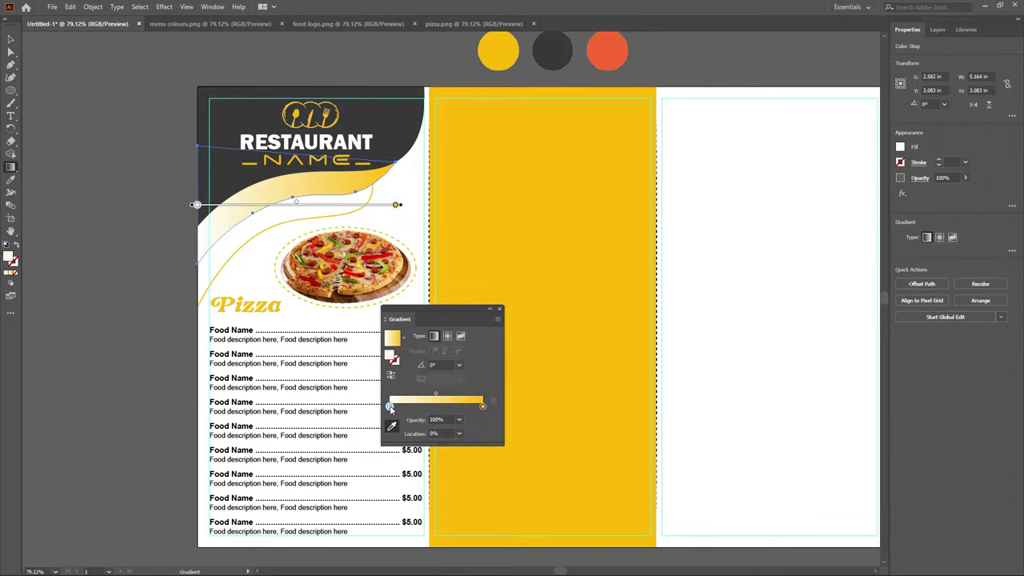
click(604, 60)
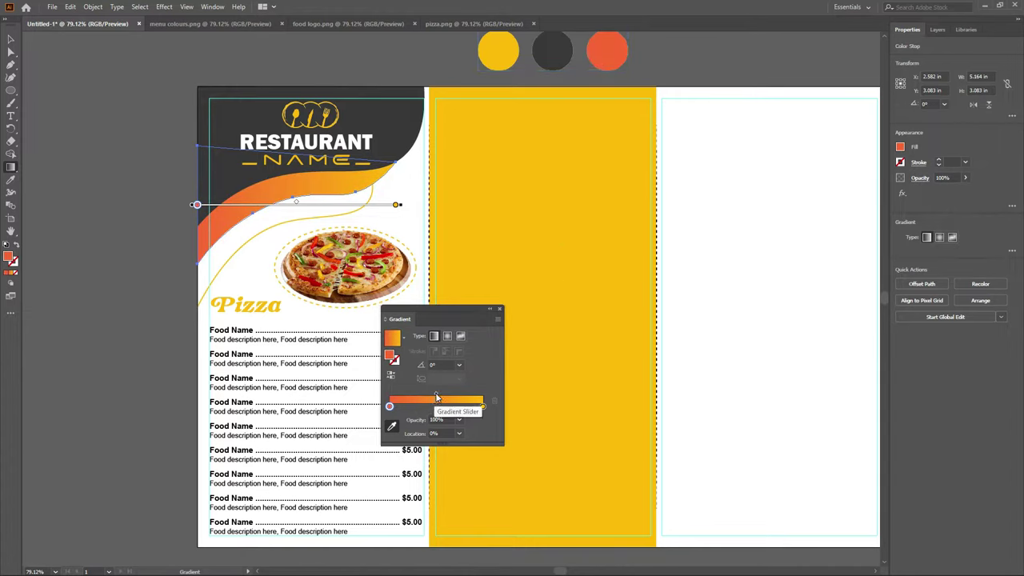
Widen the orange portion of the swoosh gradient and change its angle.
drag(436, 395, 416, 395)
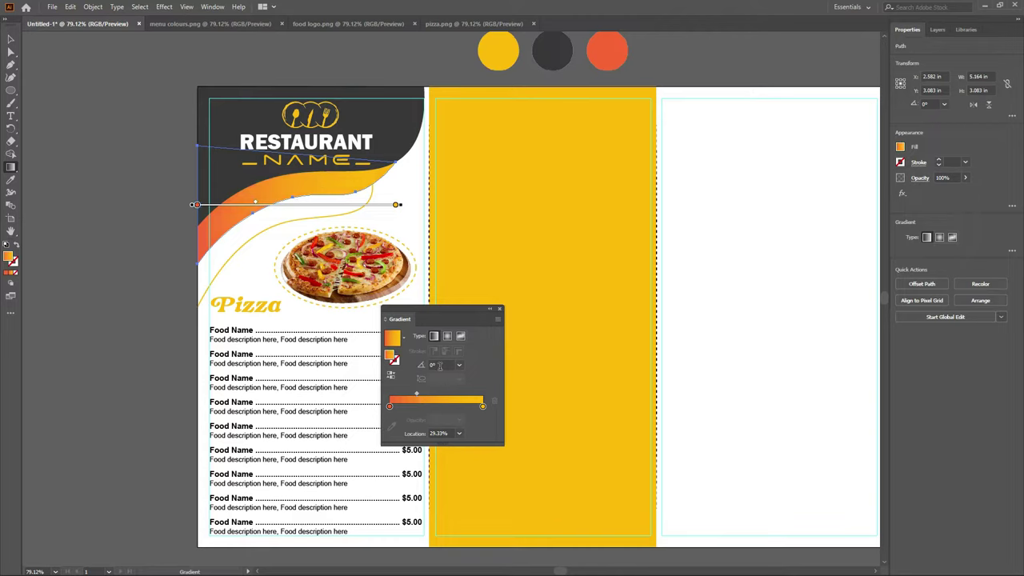
click(439, 366)
text(1)
key(Return)
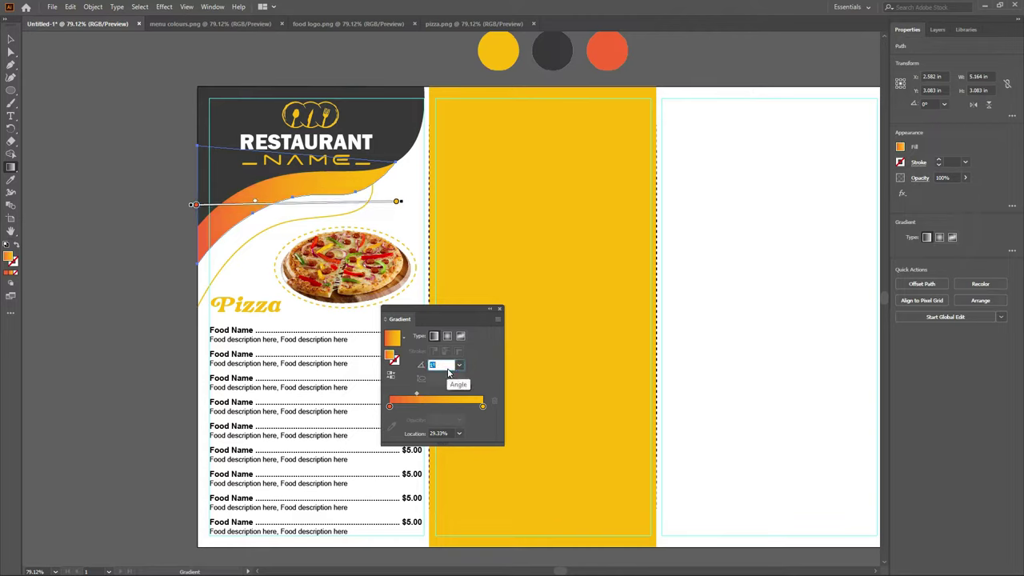
scroll(448, 368, up, 5)
scroll(447, 366, down, 20)
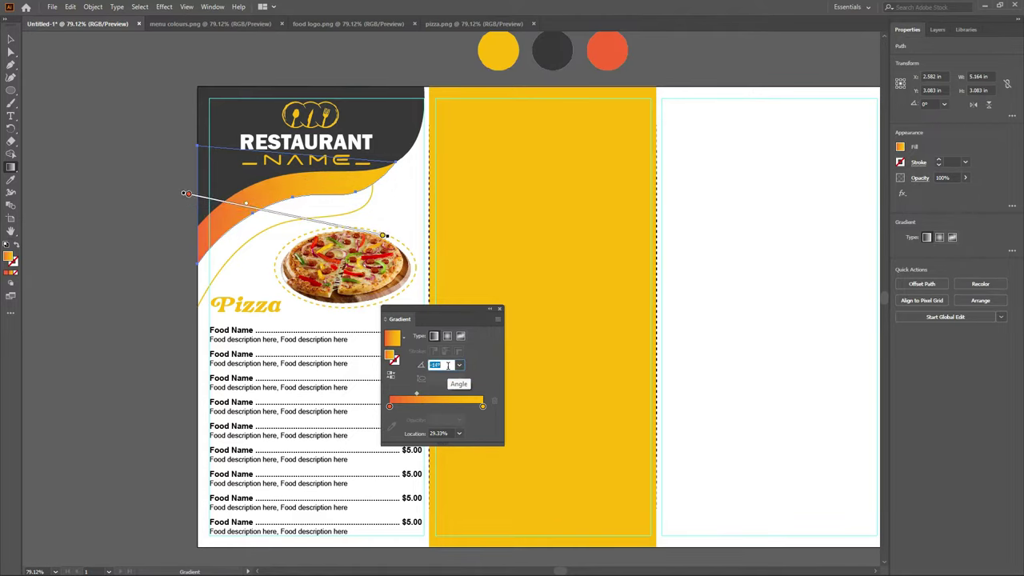
scroll(447, 366, down, 5)
scroll(446, 365, down, 5)
scroll(445, 365, down, 5)
scroll(440, 364, down, 5)
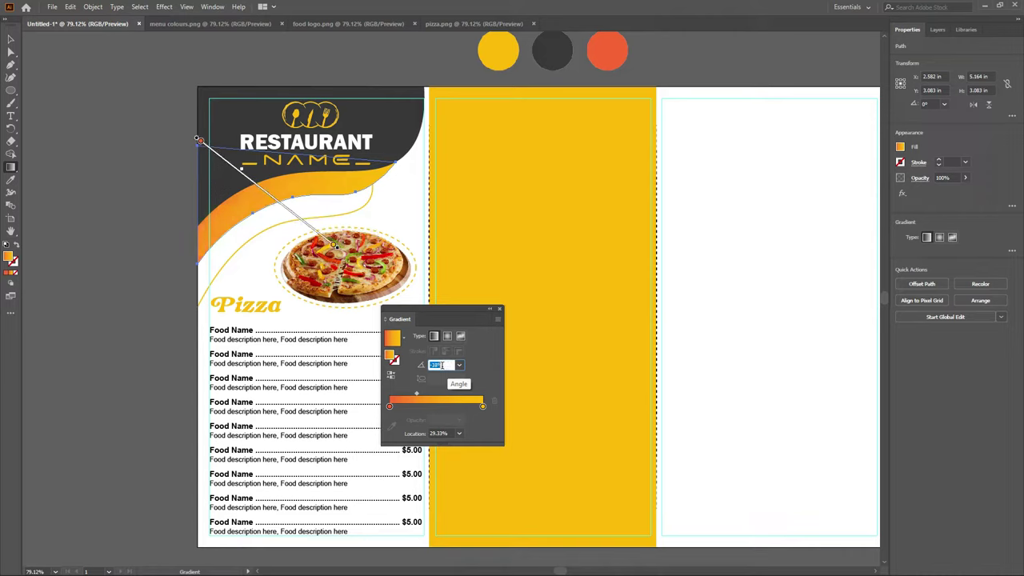
scroll(440, 364, down, 5)
scroll(443, 368, down, 3)
scroll(443, 371, down, 4)
scroll(445, 376, down, 3)
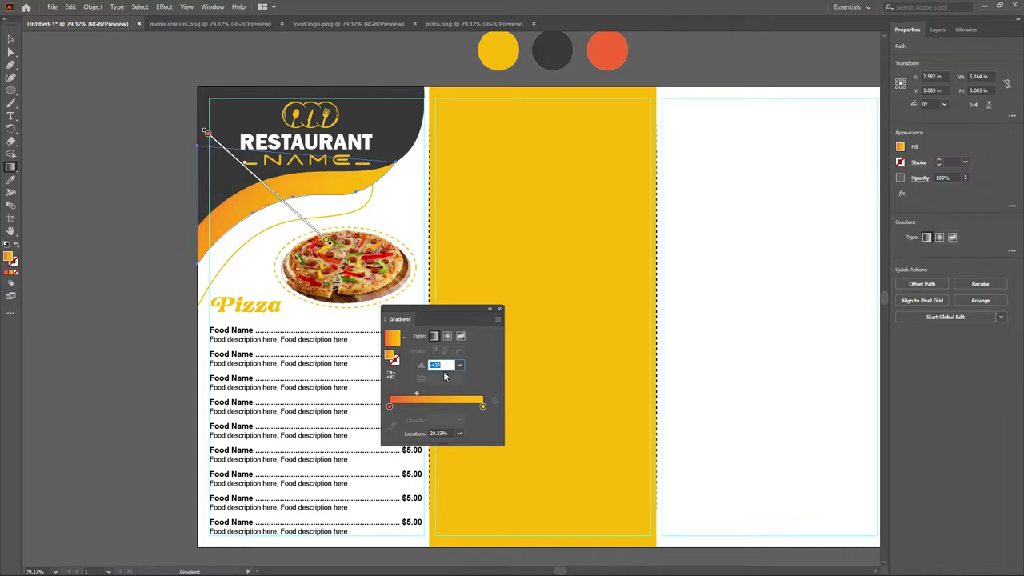
scroll(445, 376, down, 3)
scroll(438, 382, down, 3)
scroll(432, 388, down, 3)
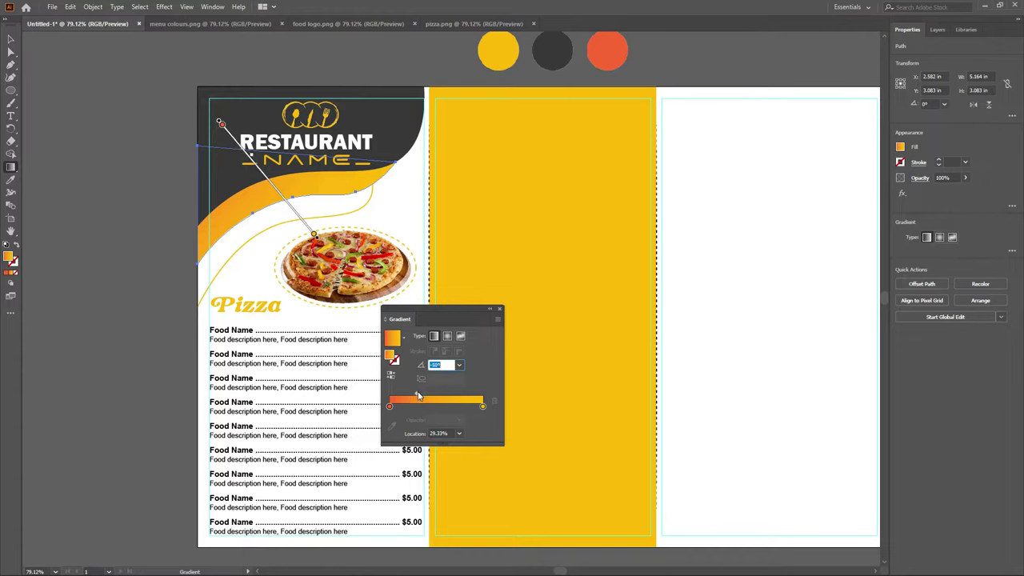
Fine-tune the gradient midpoint slightly right of its original position.
drag(417, 395, 426, 394)
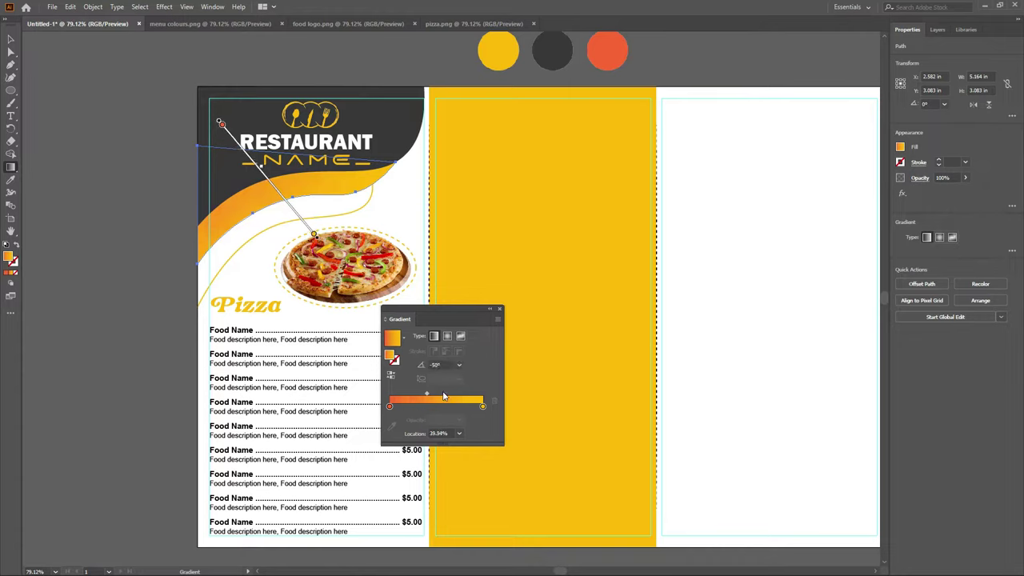
click(389, 407)
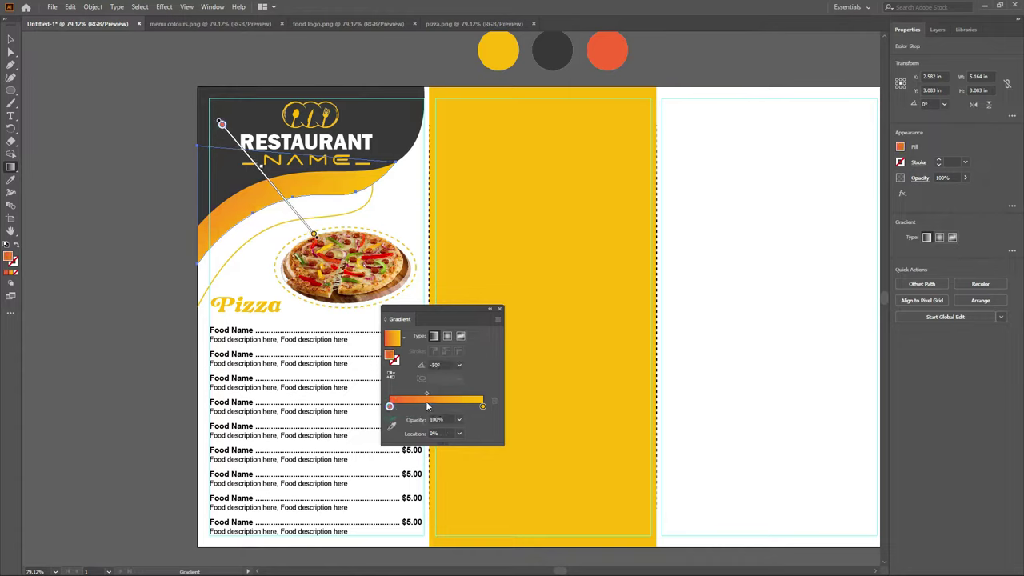
drag(430, 395, 432, 397)
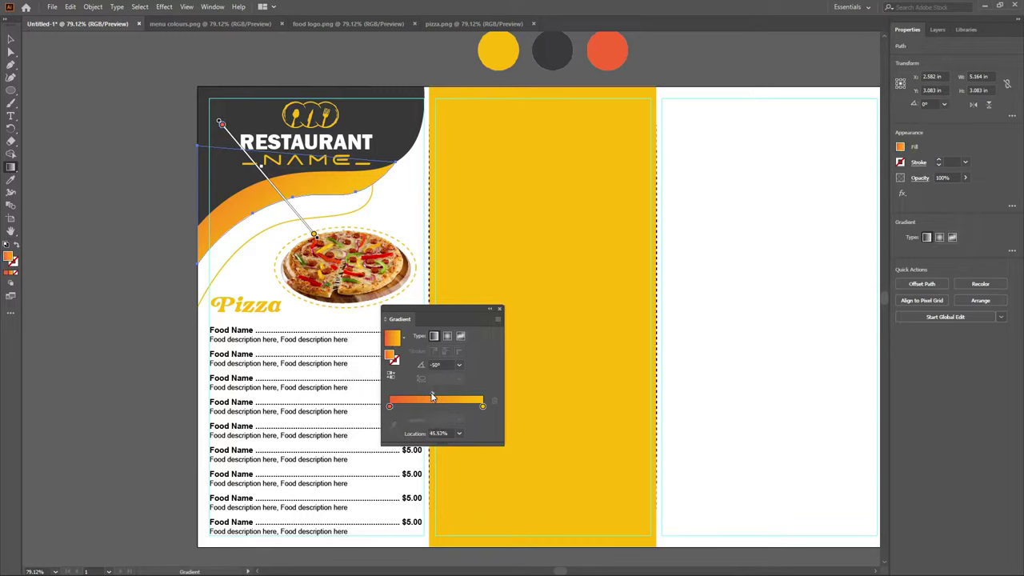
drag(431, 397, 426, 396)
click(499, 309)
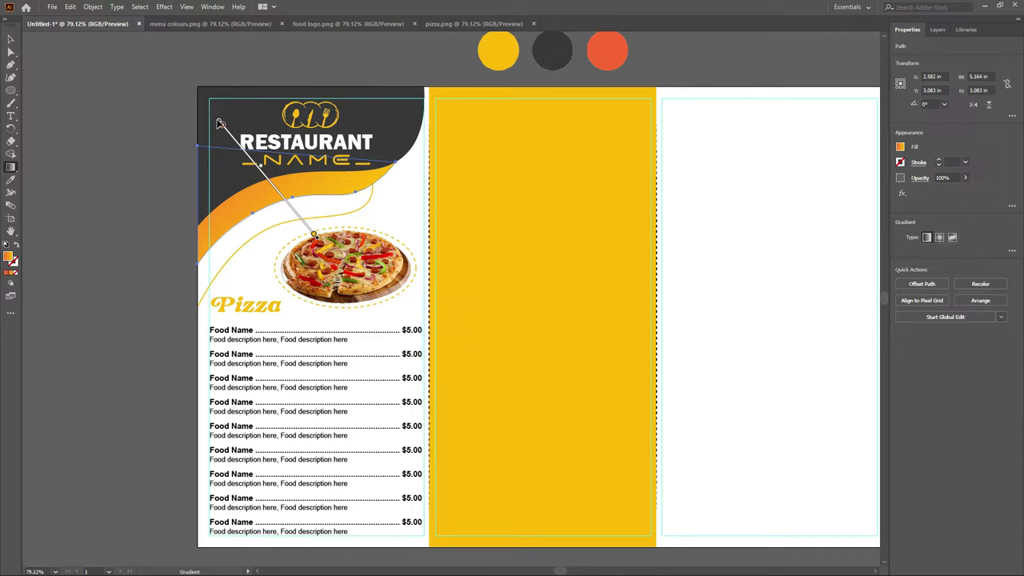
Reposition the gradient on the swoosh and slide its orange stop so it lightens.
drag(219, 123, 224, 127)
drag(223, 125, 234, 118)
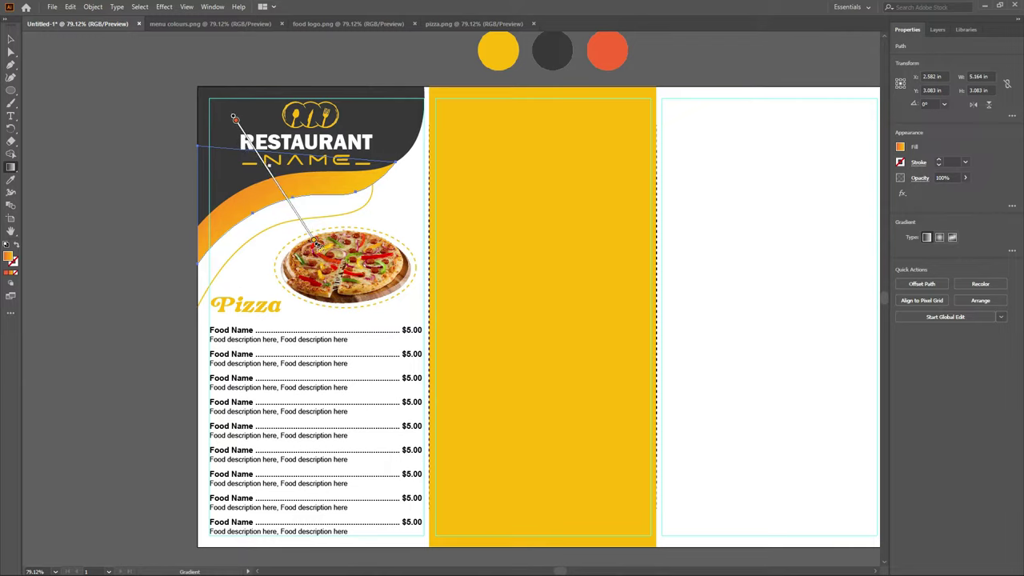
drag(316, 244, 312, 251)
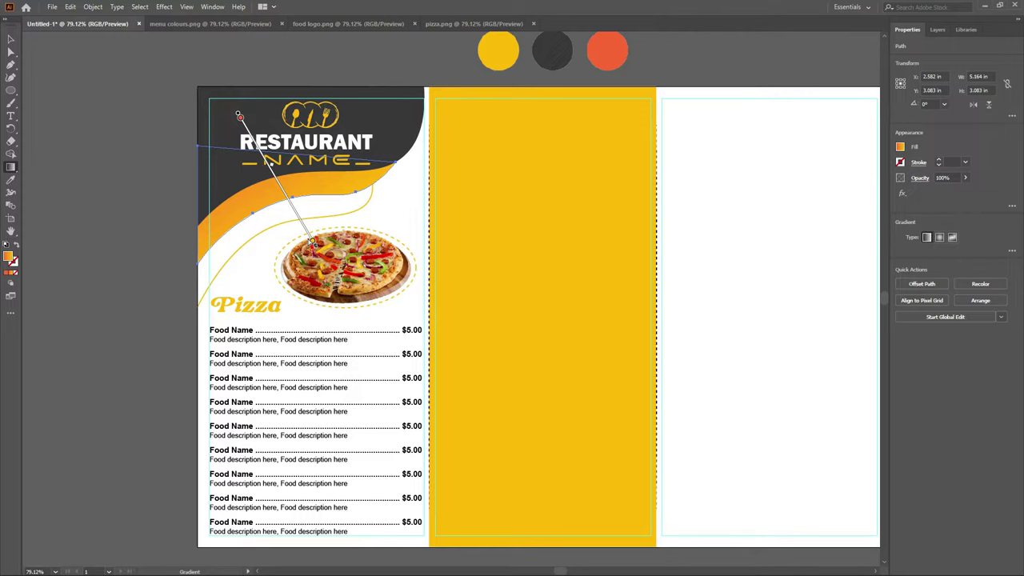
click(240, 120)
click(248, 131)
click(262, 151)
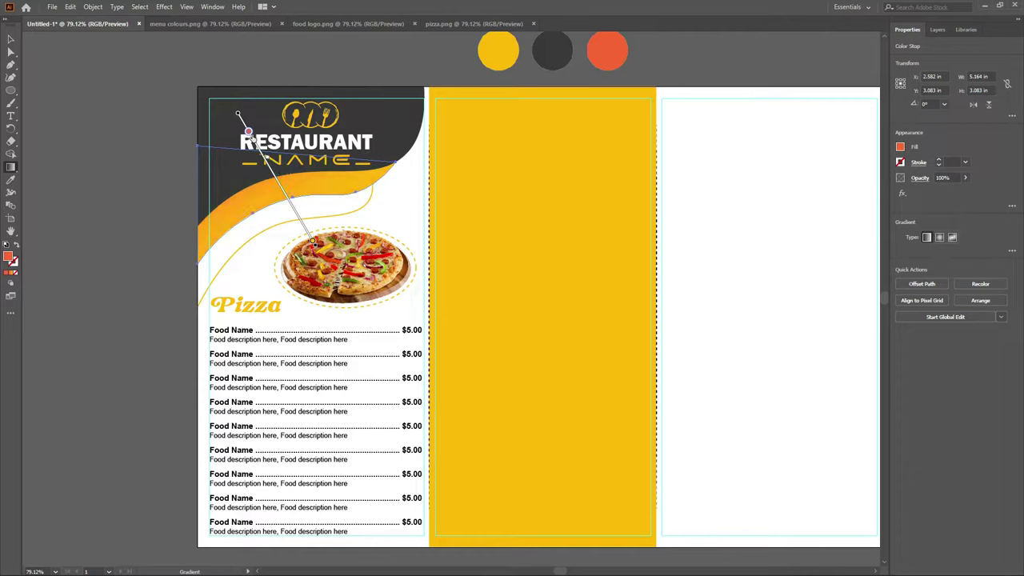
drag(249, 132, 262, 152)
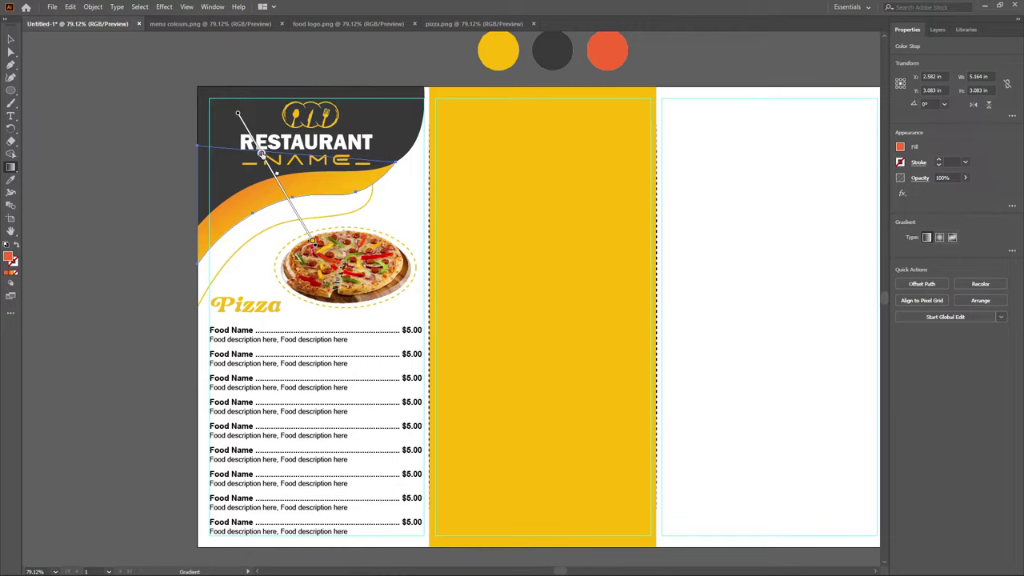
click(262, 152)
click(262, 152)
click(11, 38)
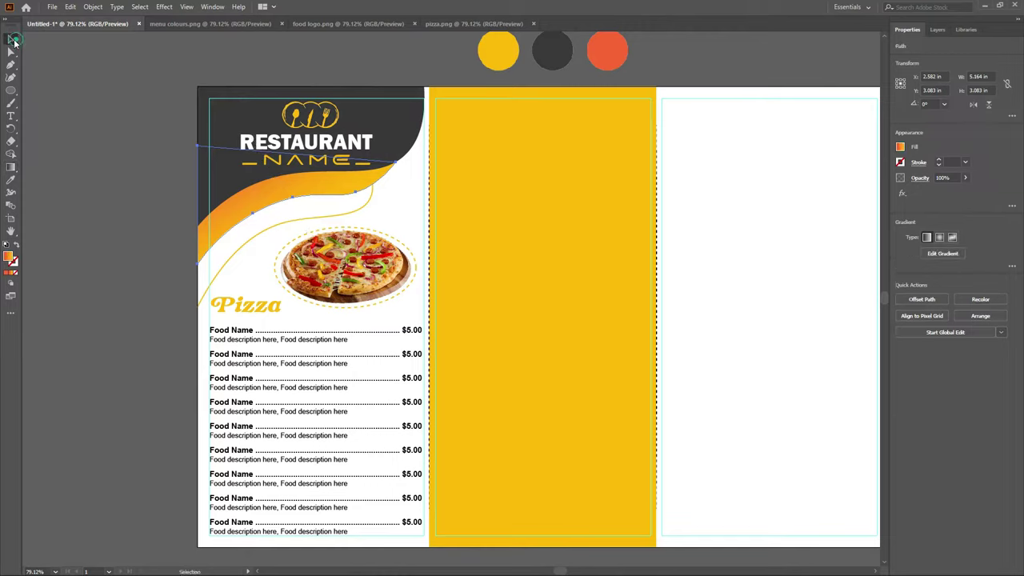
Create a 5 in line at 0° angle on the yellow middle panel.
click(96, 183)
drag(525, 267, 437, 266)
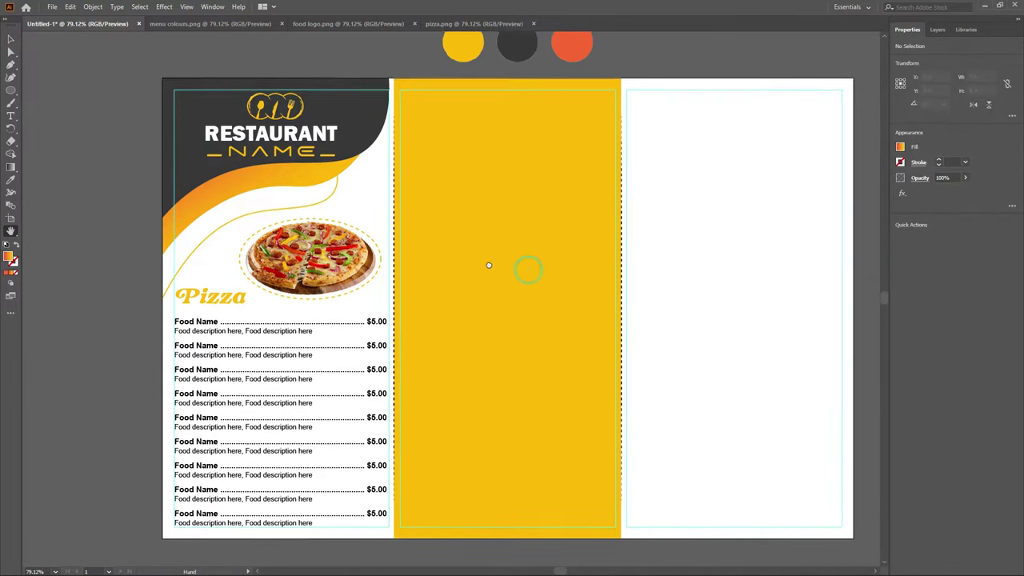
click(10, 38)
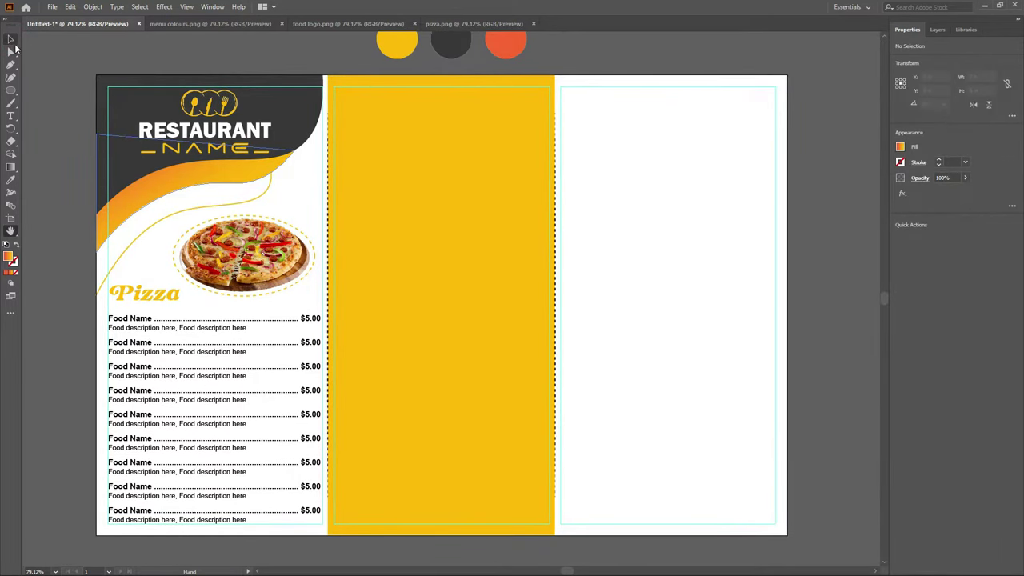
drag(11, 89, 45, 143)
click(409, 474)
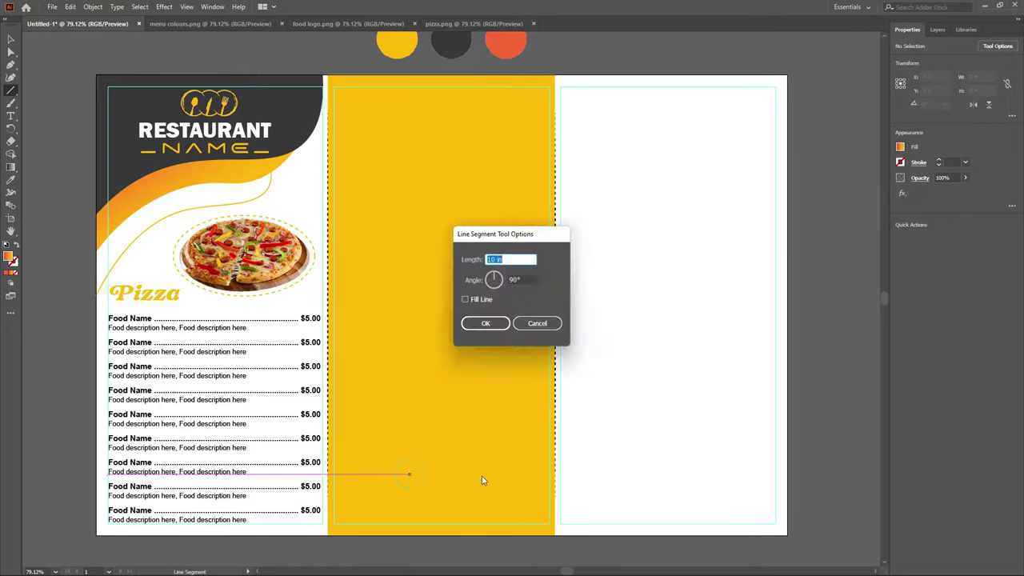
click(510, 259)
click(528, 279)
key(BackSpace)
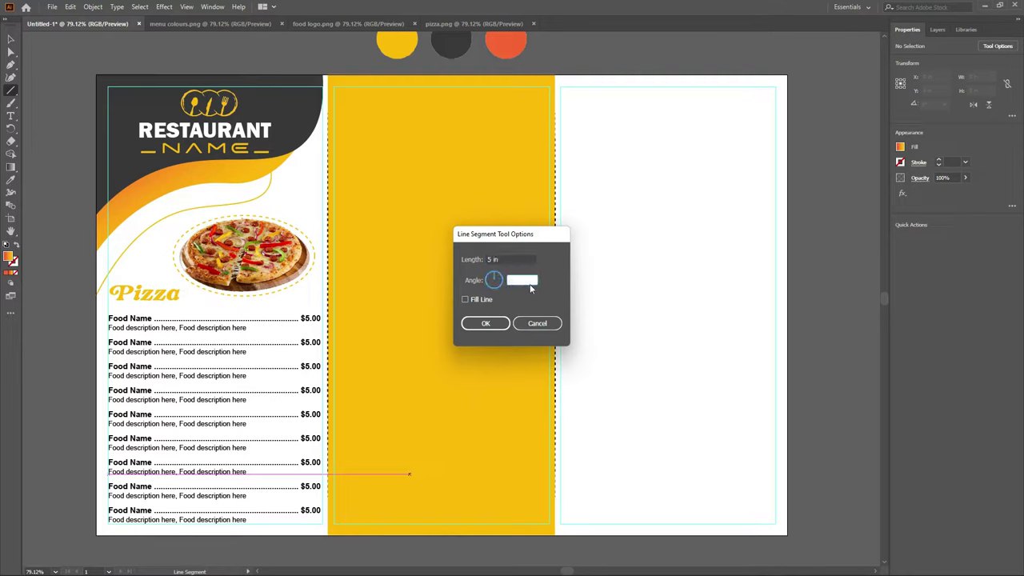
text(0)
click(506, 322)
Move the new line up on the middle panel and give it a 2 pt stroke.
key(v)
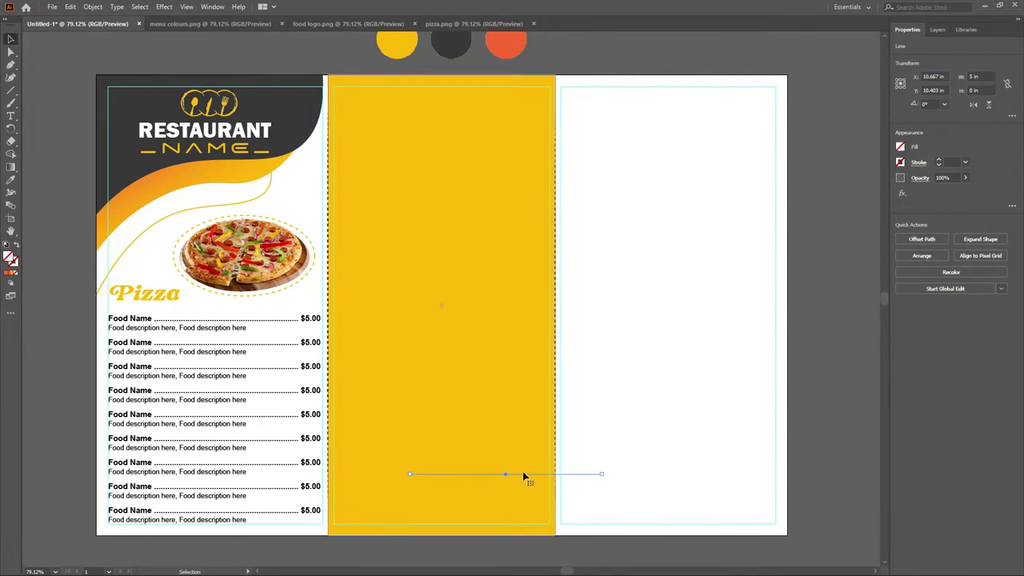
mouse_move(525, 474)
mouse_down()
mouse_move(491, 445)
mouse_move(467, 392)
mouse_up()
click(965, 162)
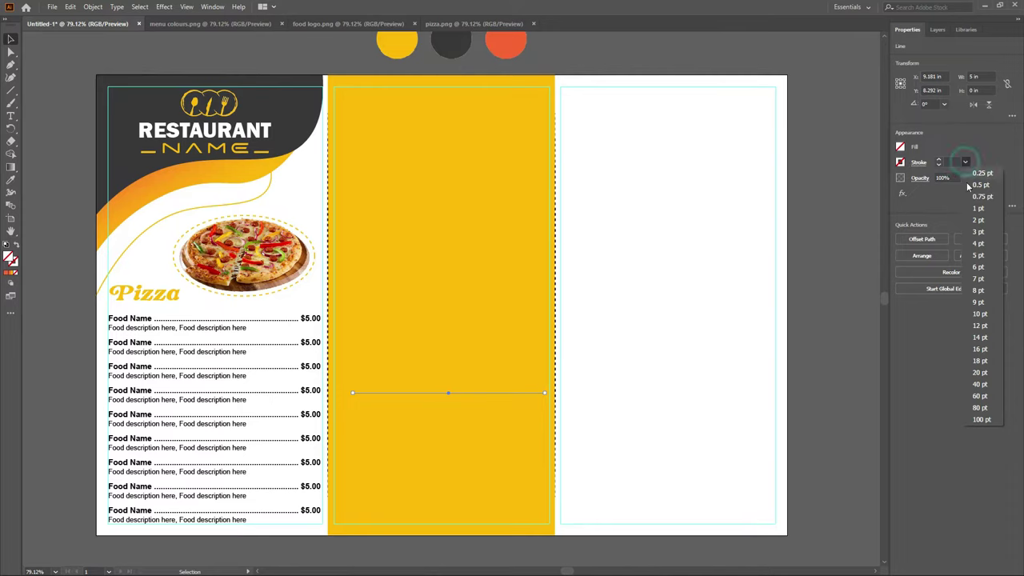
click(975, 224)
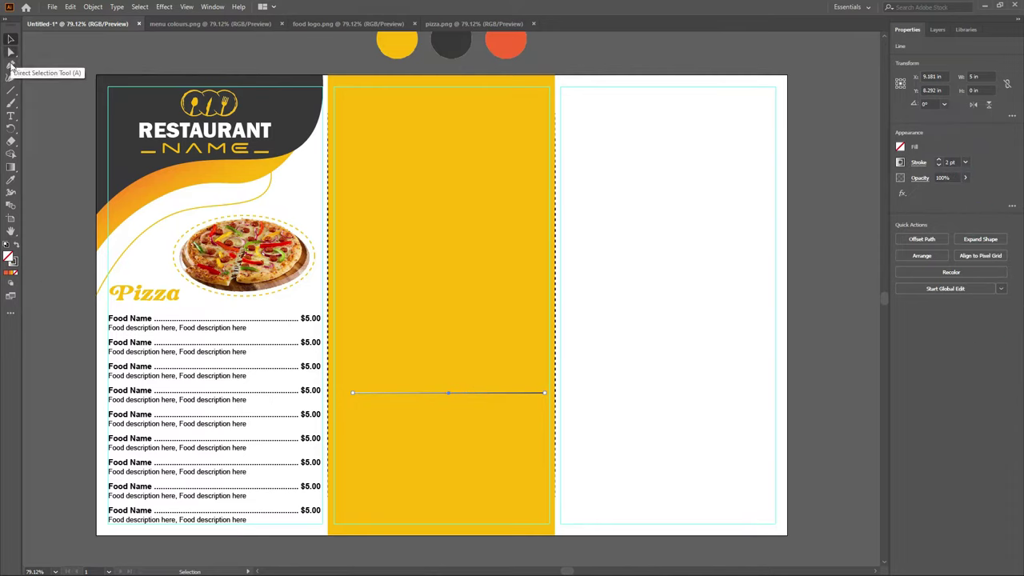
Colour the line's 2 pt stroke with the dark circle's colour.
click(11, 183)
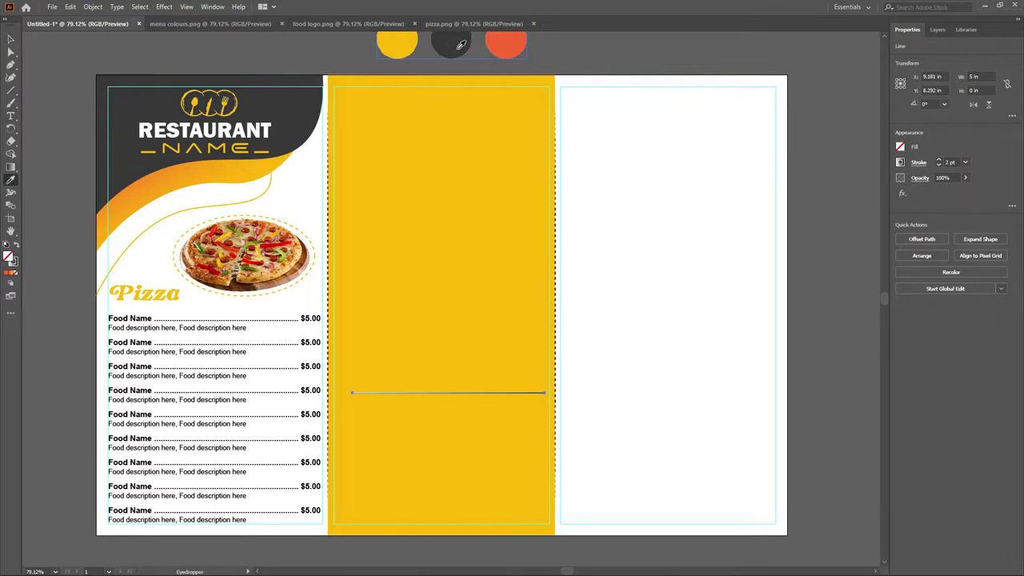
click(454, 44)
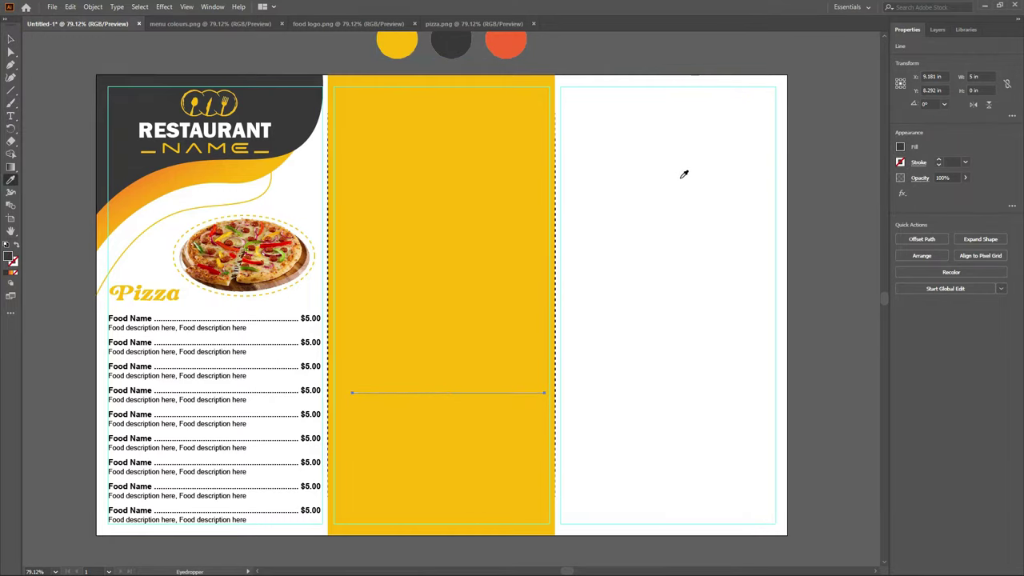
click(13, 273)
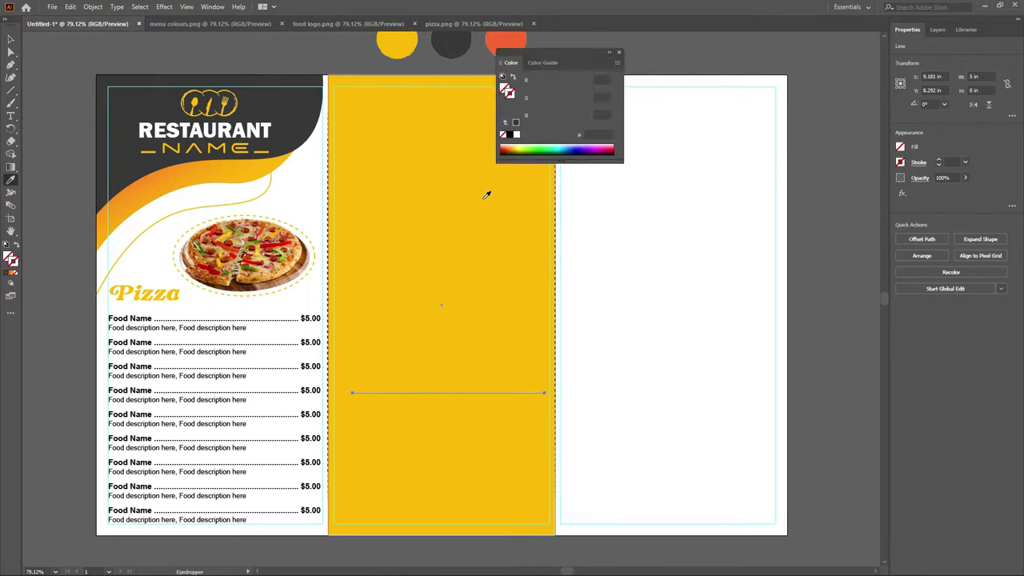
click(619, 54)
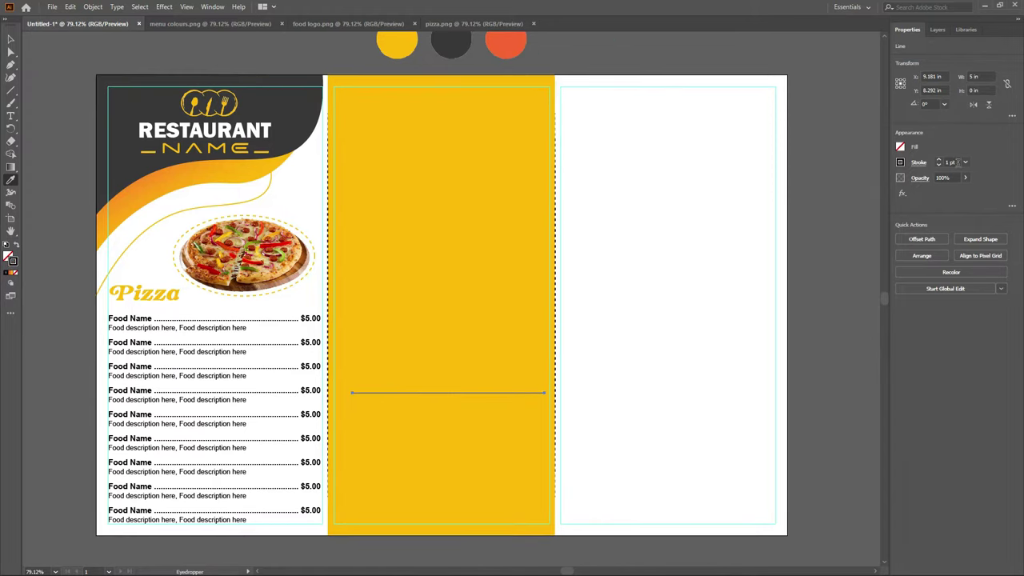
click(965, 163)
click(970, 224)
Make the line dashed with 6 pt dashes and apply a width profile.
click(918, 162)
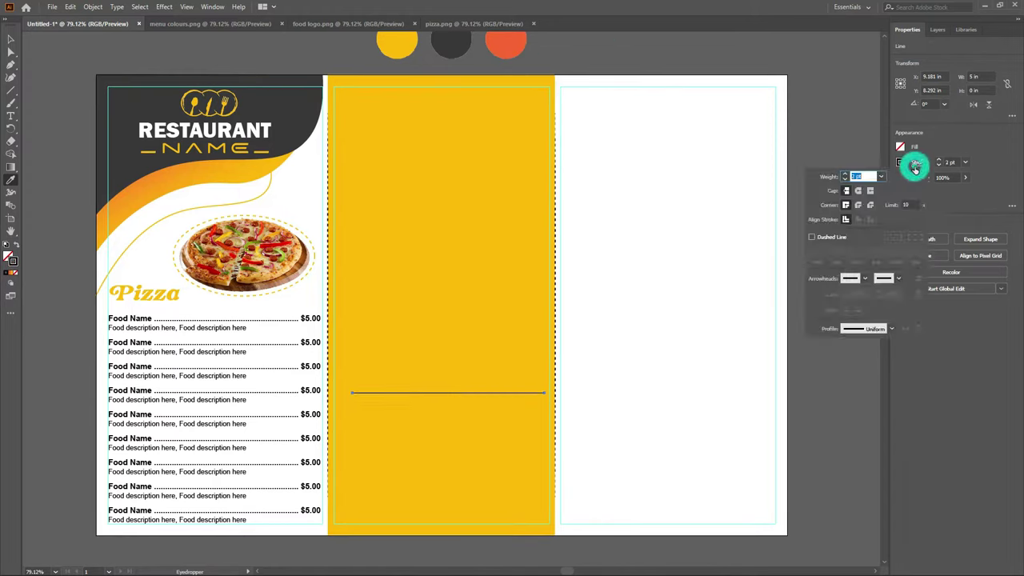
click(811, 237)
text(6)
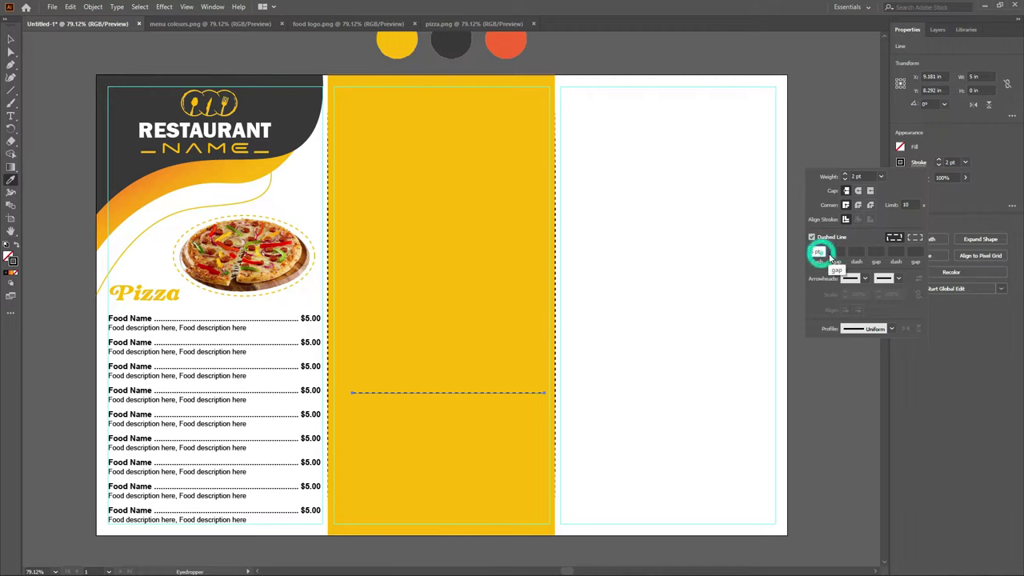
key(Return)
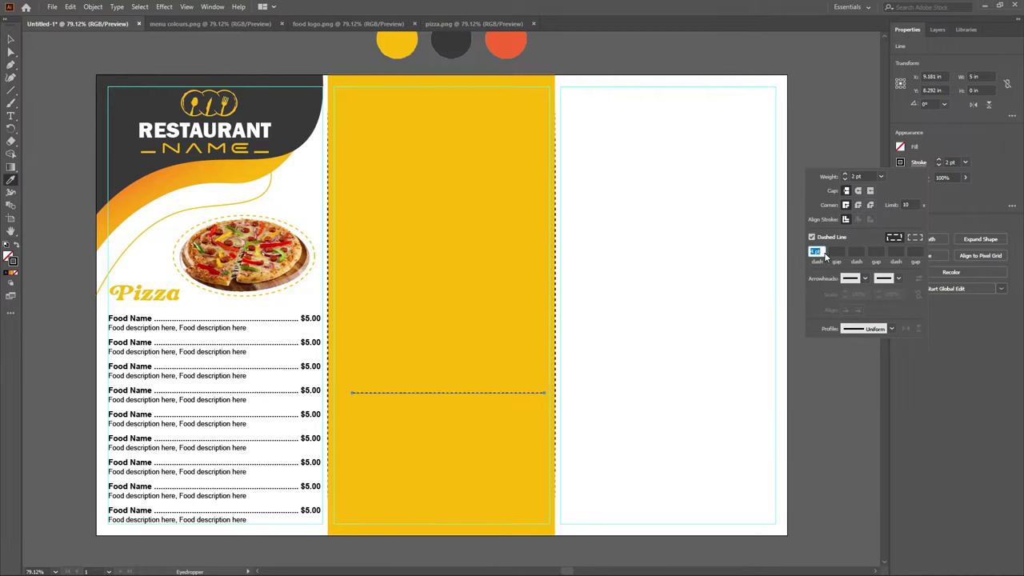
click(890, 328)
click(868, 361)
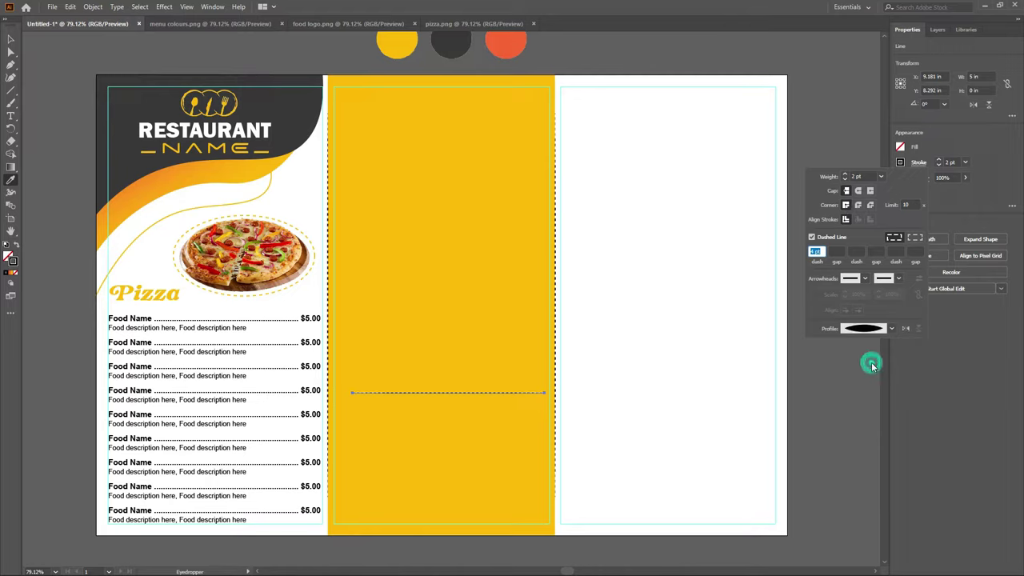
click(10, 38)
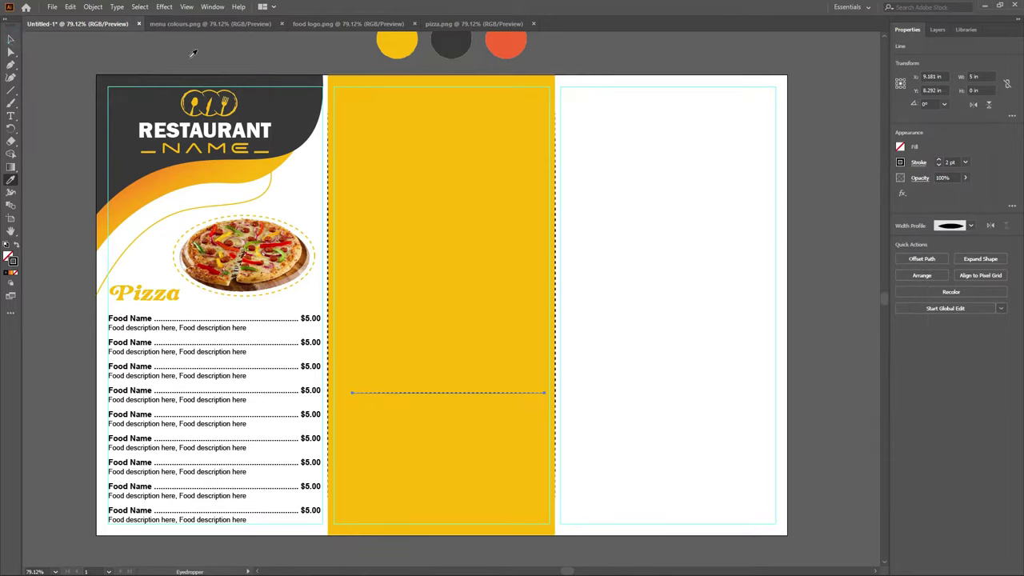
click(12, 36)
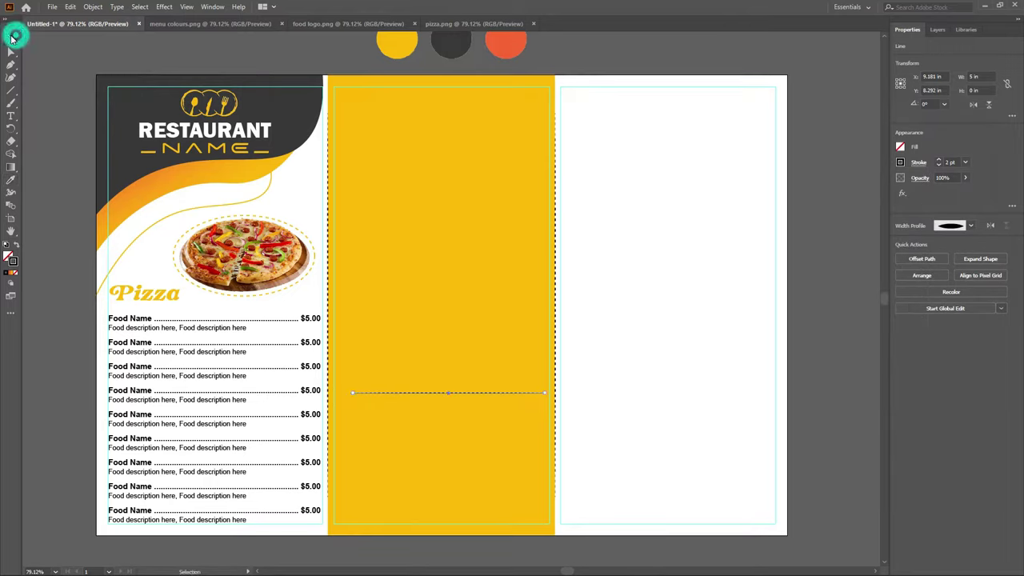
Copy the dashed line toward the panel bottom and repeat it for seven evenly spaced dividers.
click(816, 264)
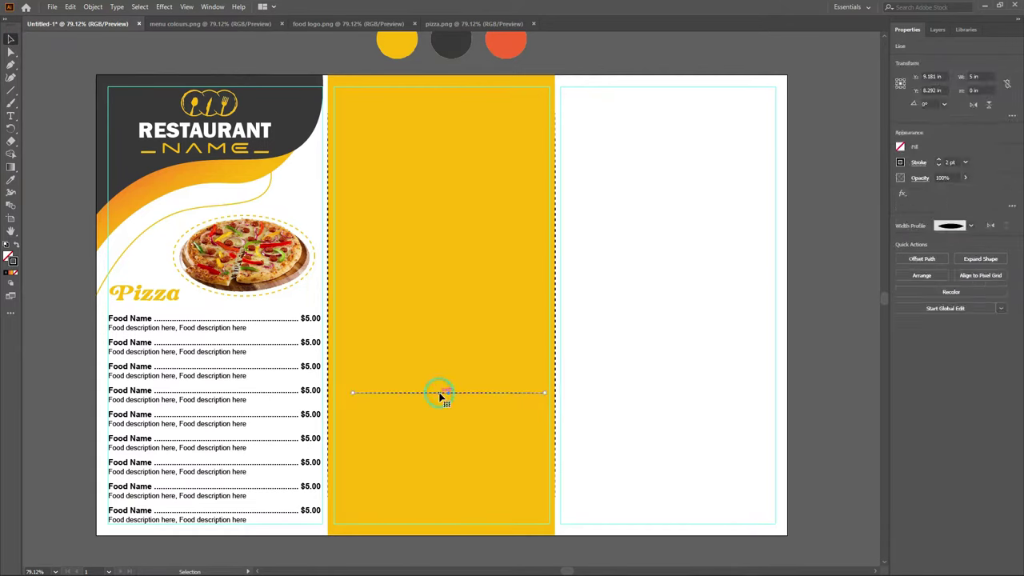
mouse_move(440, 394)
mouse_down()
mouse_move(432, 512)
mouse_move(454, 521)
mouse_move(454, 460)
mouse_up()
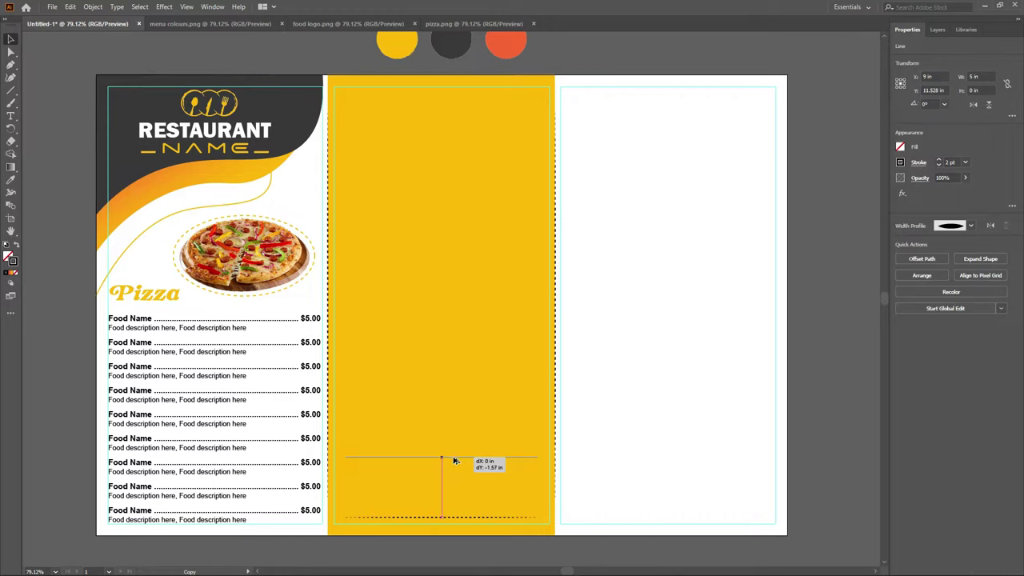
drag(454, 461, 453, 458)
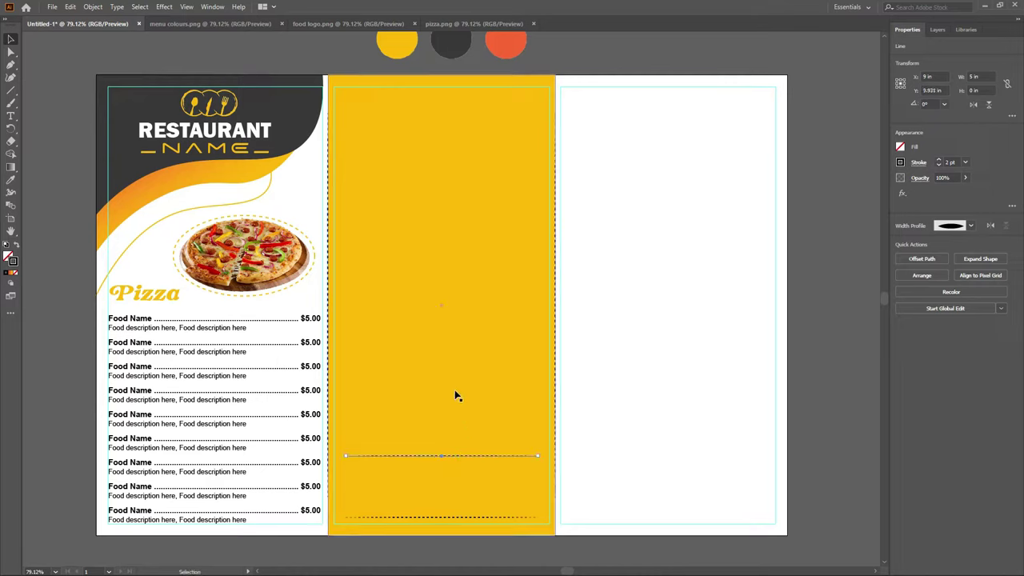
key(a)
key(ctrl+d)
key(ctrl+d)
key(ctrl+d)
key(ctrl+d)
key(ctrl+d)
click(436, 171)
click(139, 326)
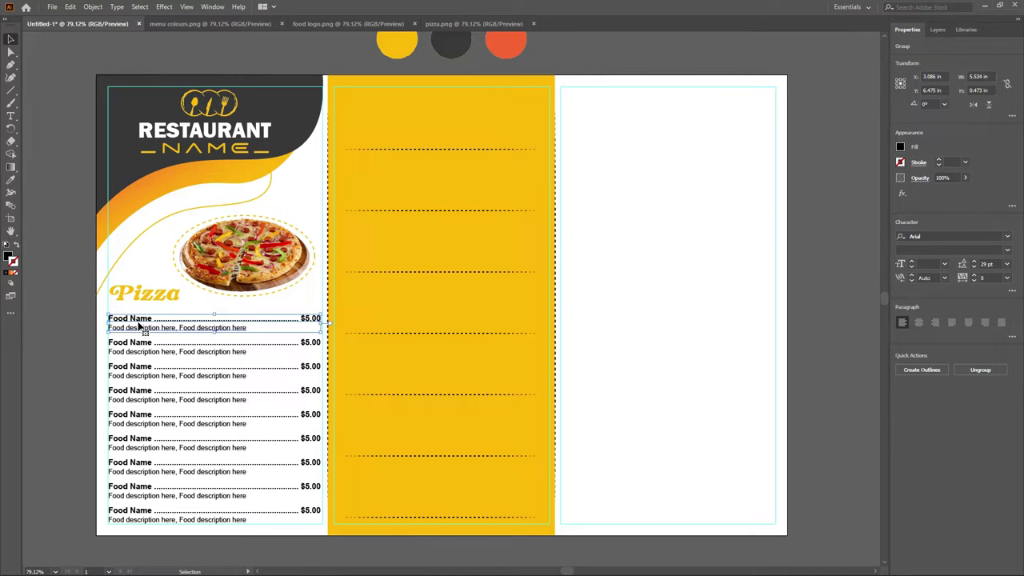
Copy the first Food Name entry onto the yellow panel and delete its price and dot leader.
drag(139, 327, 483, 176)
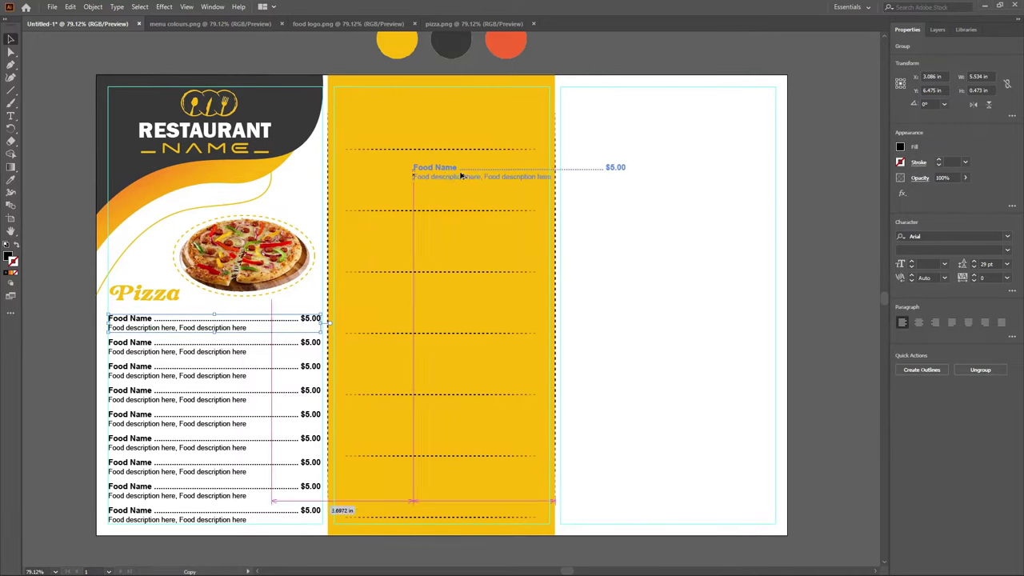
drag(483, 176, 473, 188)
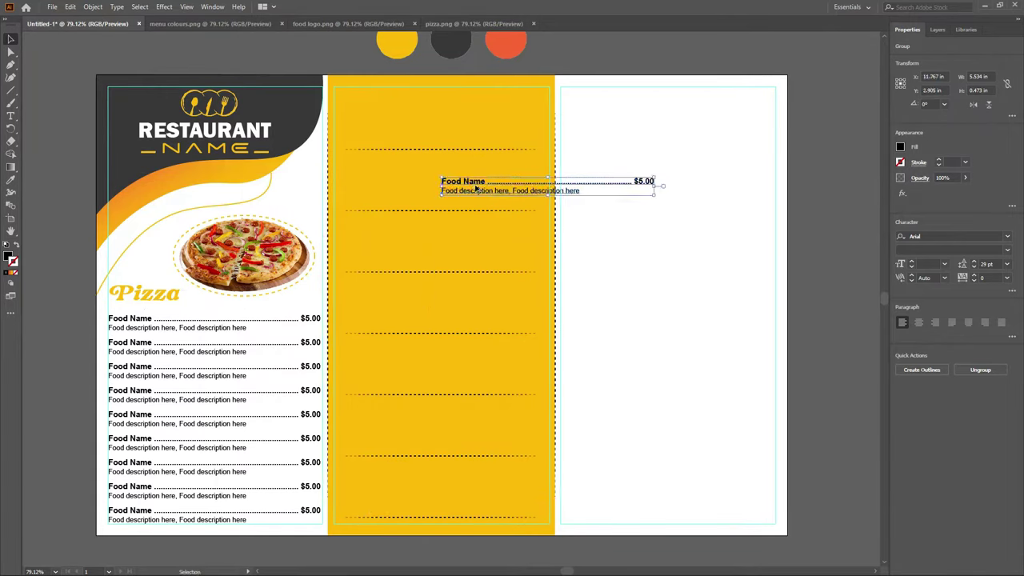
click(11, 116)
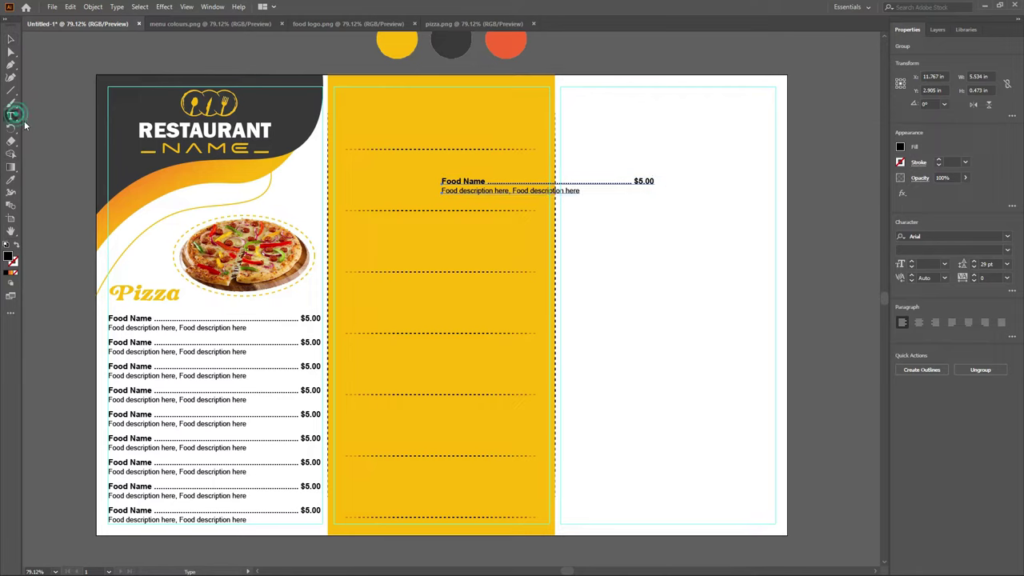
click(651, 181)
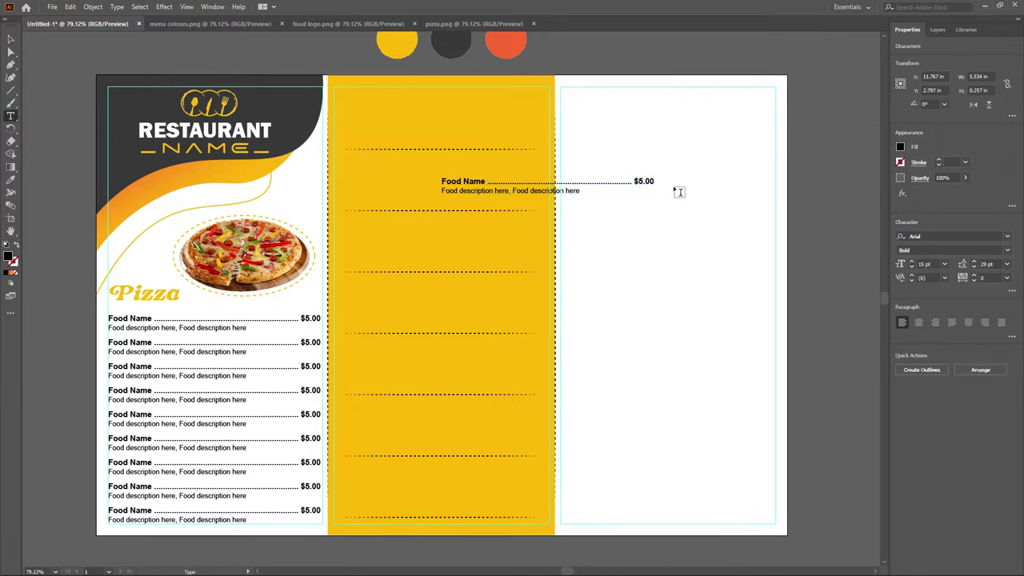
key(BackSpace)
key(BackSpace)
key(BackSpace)
key(BackSpace)
key(BackSpace)
key(BackSpace)
key(BackSpace)
key(BackSpace)
click(580, 191)
key(BackSpace)
key(BackSpace)
key(BackSpace)
key(BackSpace)
key(BackSpace)
key(BackSpace)
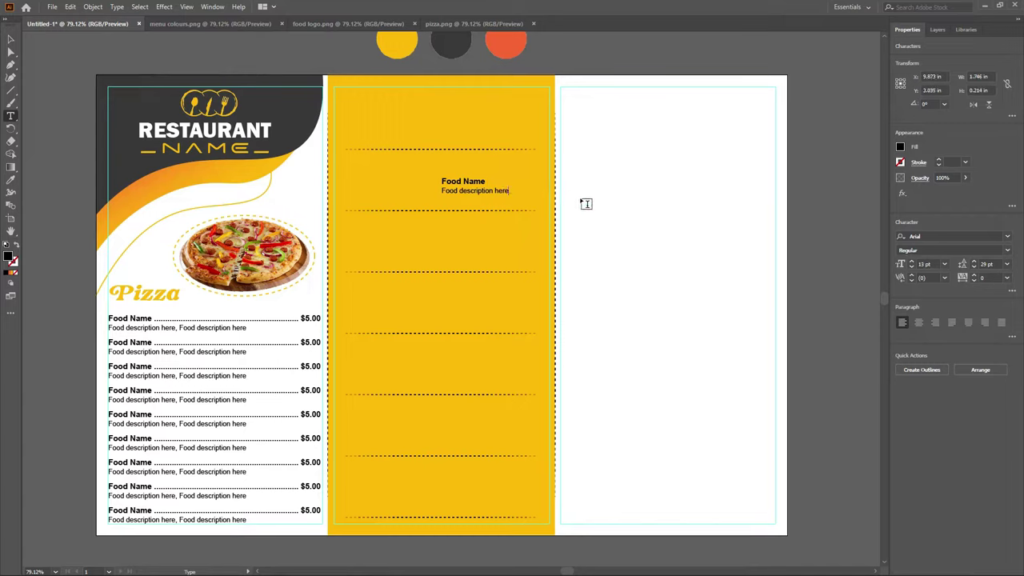
click(10, 39)
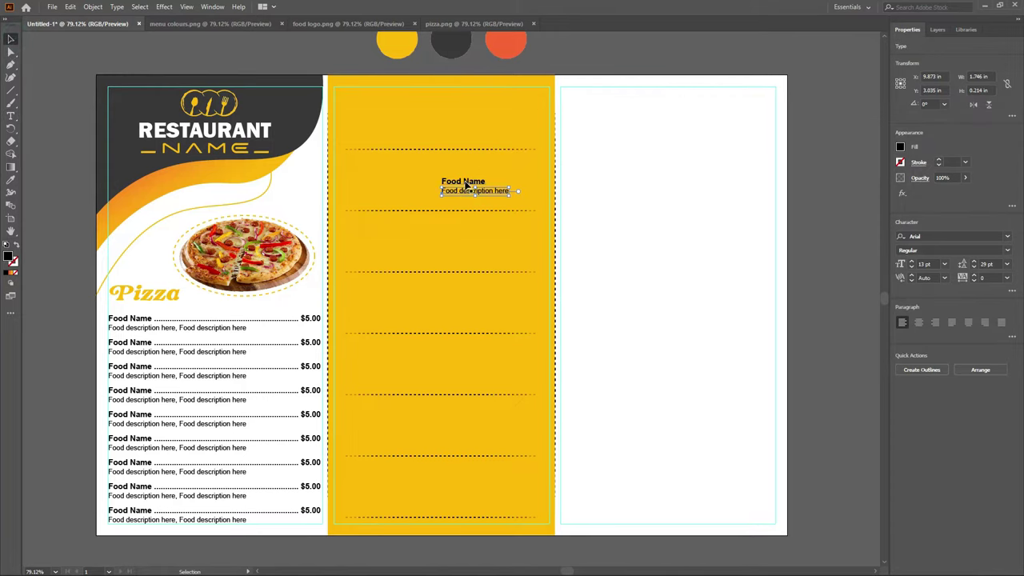
Nudge the copied entry up into the panel's top section between the first dashed lines.
click(400, 183)
click(464, 184)
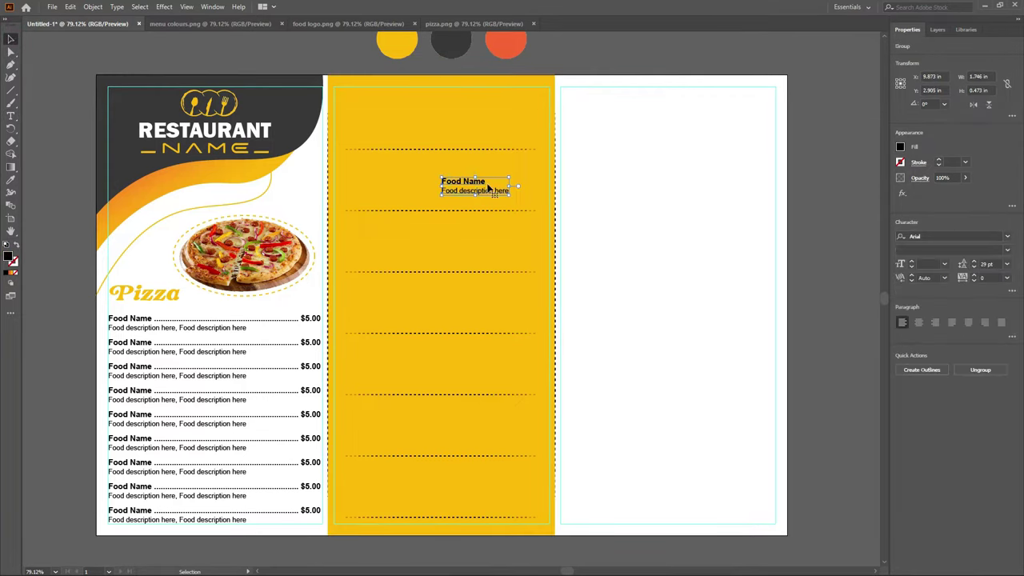
key(Up)
key(Up)
key(Up)
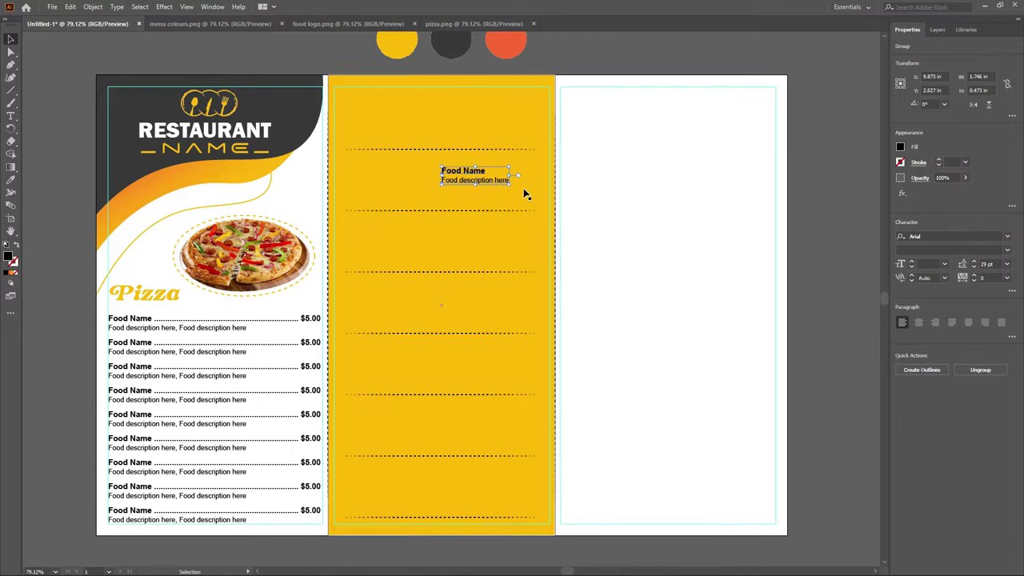
key(Up)
key(Up)
key(Up)
key(Up)
key(Up)
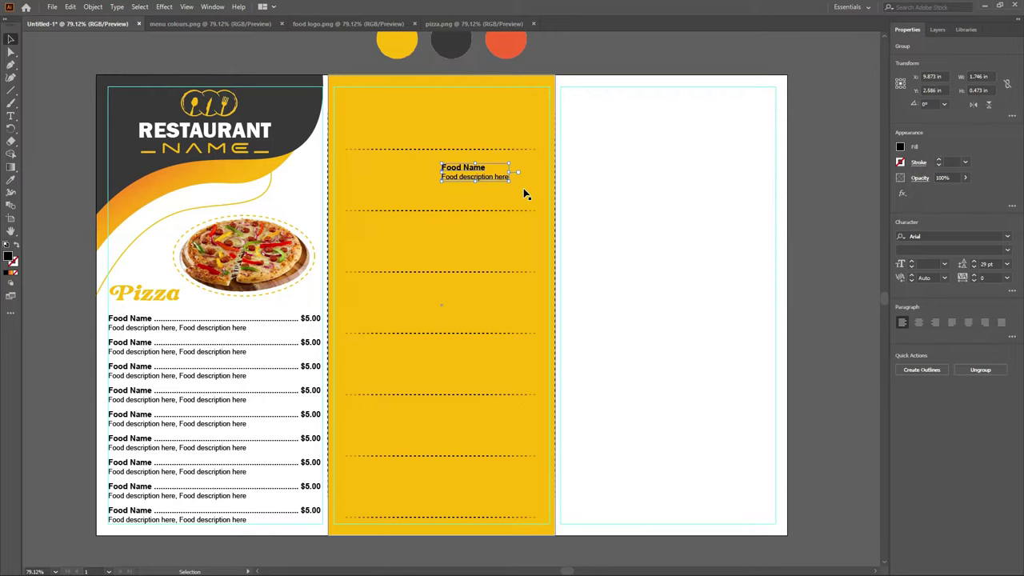
key(Up)
key(Up)
key(Up)
click(523, 194)
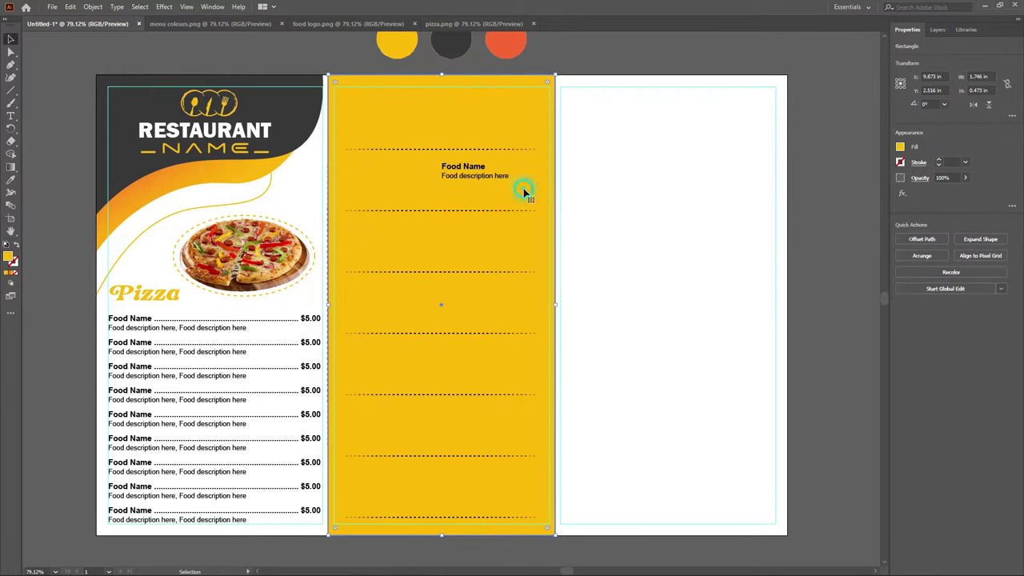
right_click(10, 89)
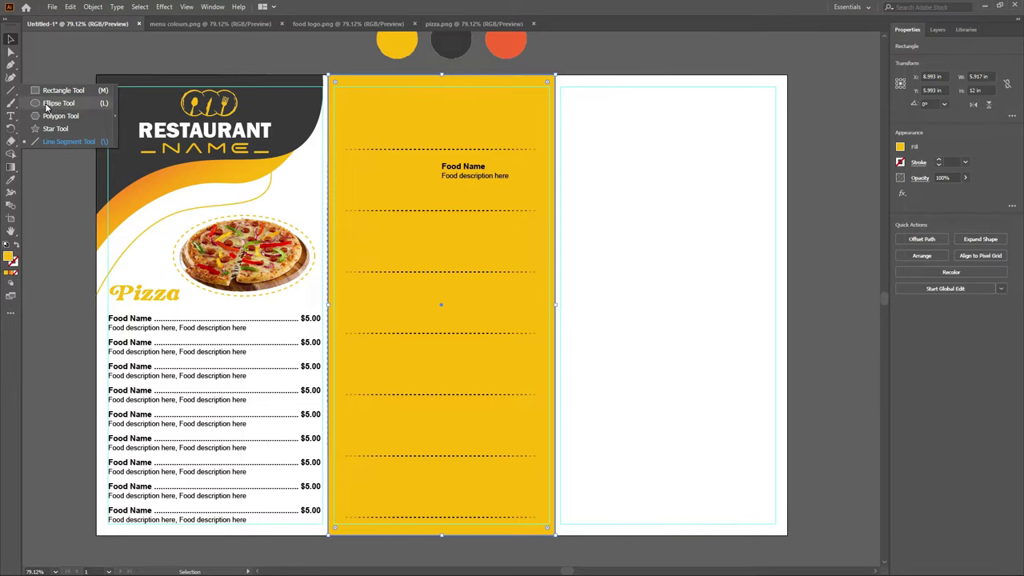
Draw a roughly 1 × 0.375 in rectangle below the Food Name entry and round it into a pill.
click(50, 90)
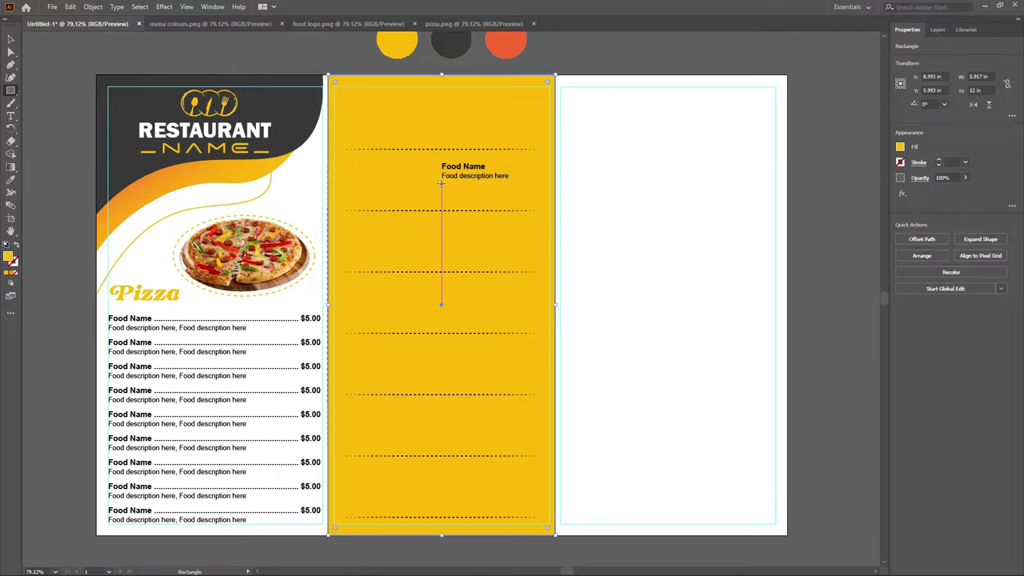
drag(441, 183, 480, 199)
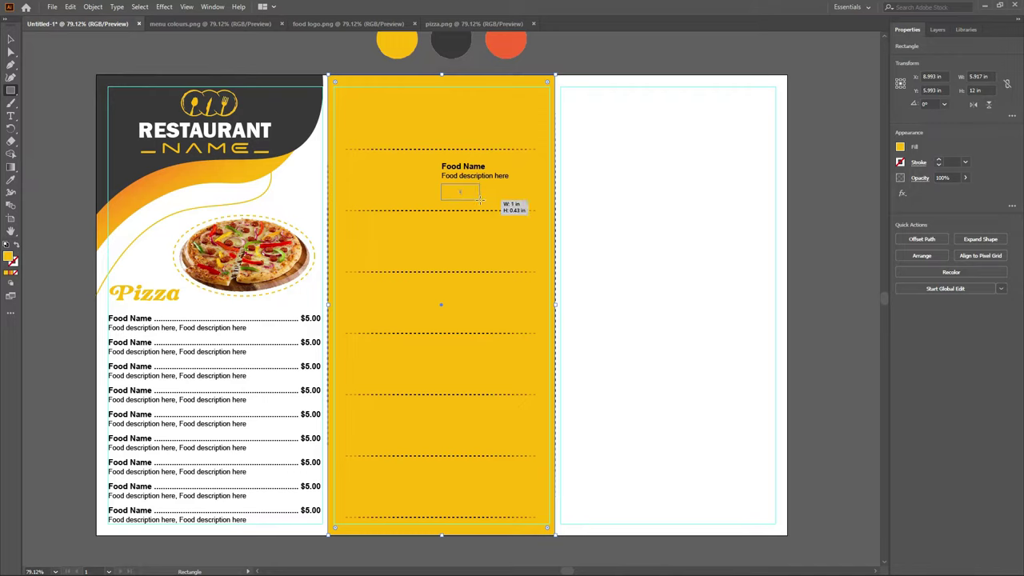
drag(480, 200, 479, 197)
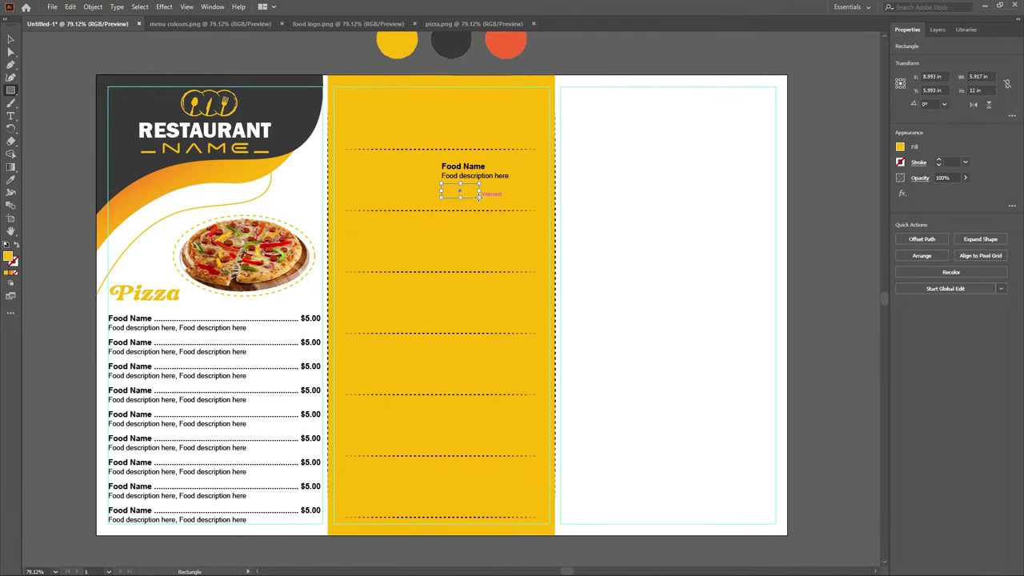
click(15, 72)
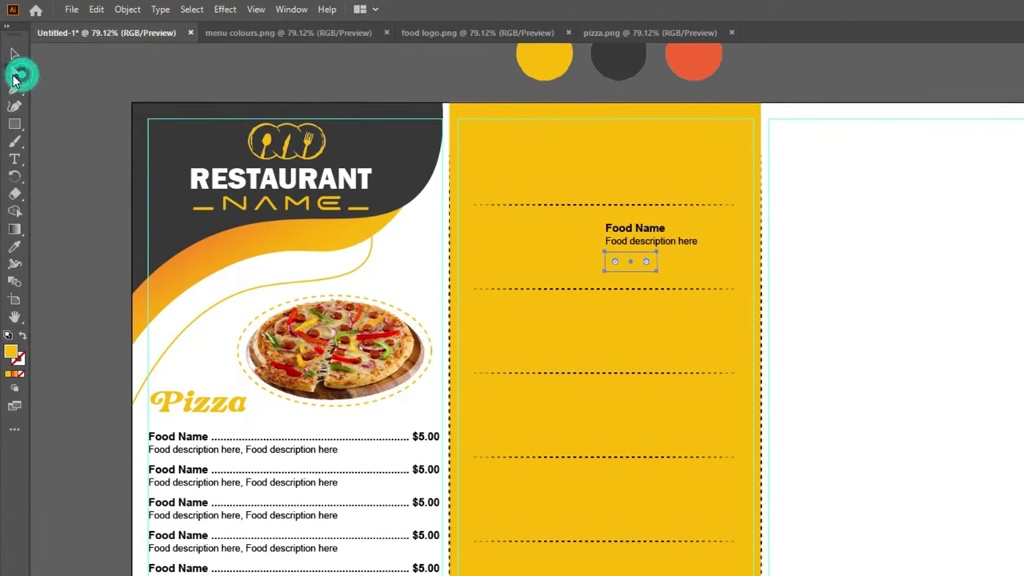
drag(647, 264, 635, 262)
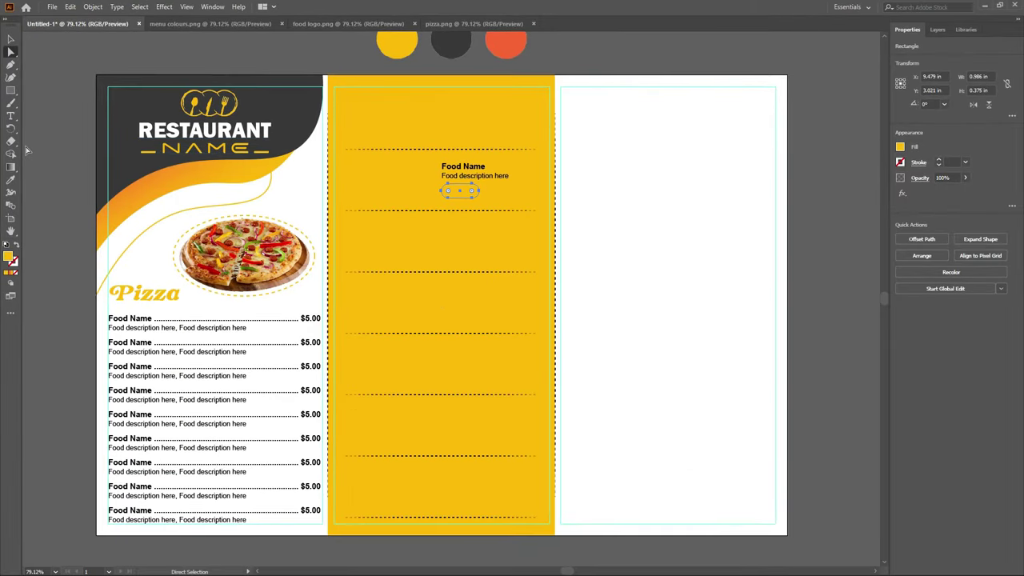
Fill the pill with a reversed 0° horizontal gradient, midpoint shifted slightly left.
click(12, 275)
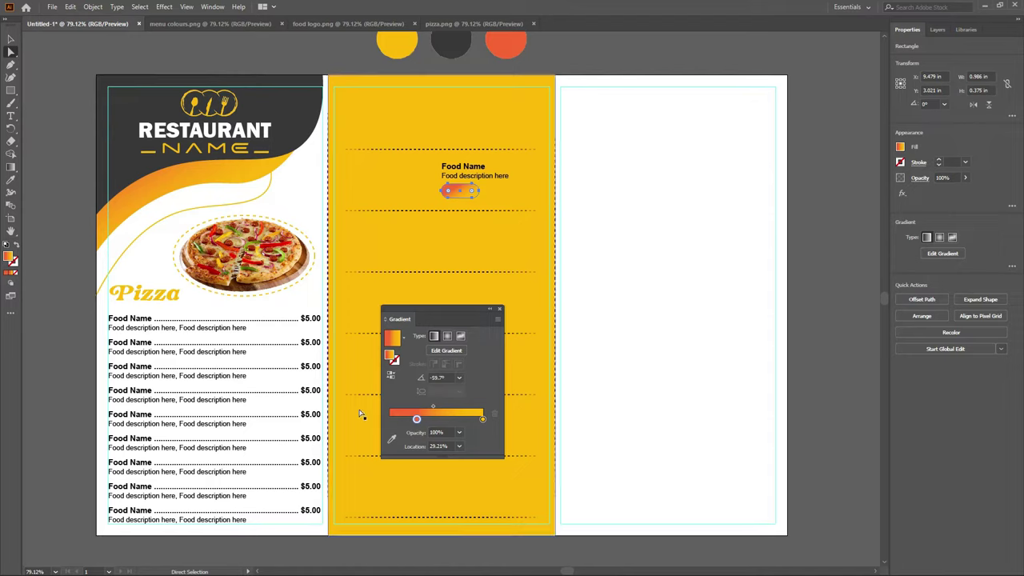
click(459, 377)
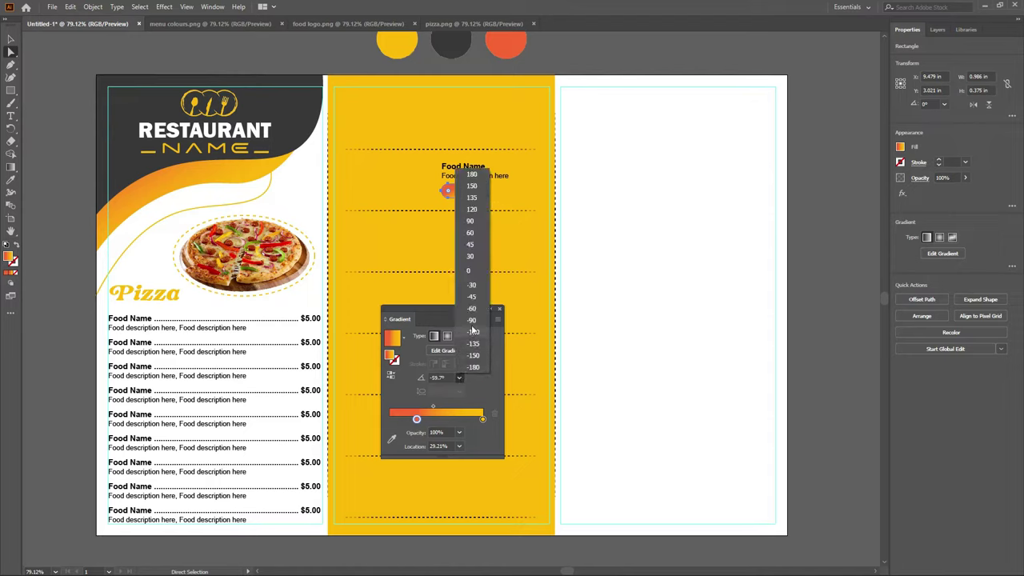
click(469, 271)
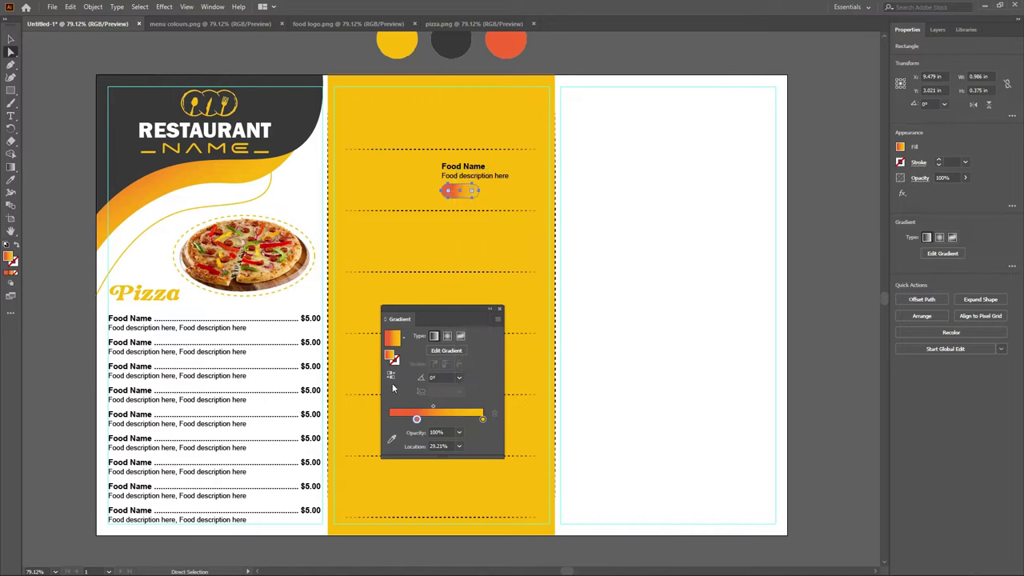
click(390, 374)
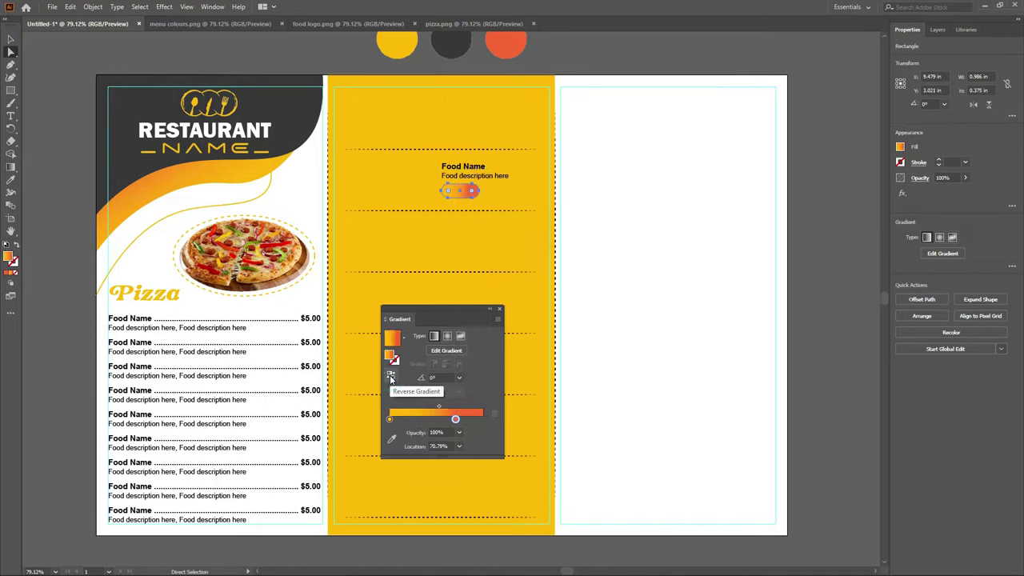
click(429, 408)
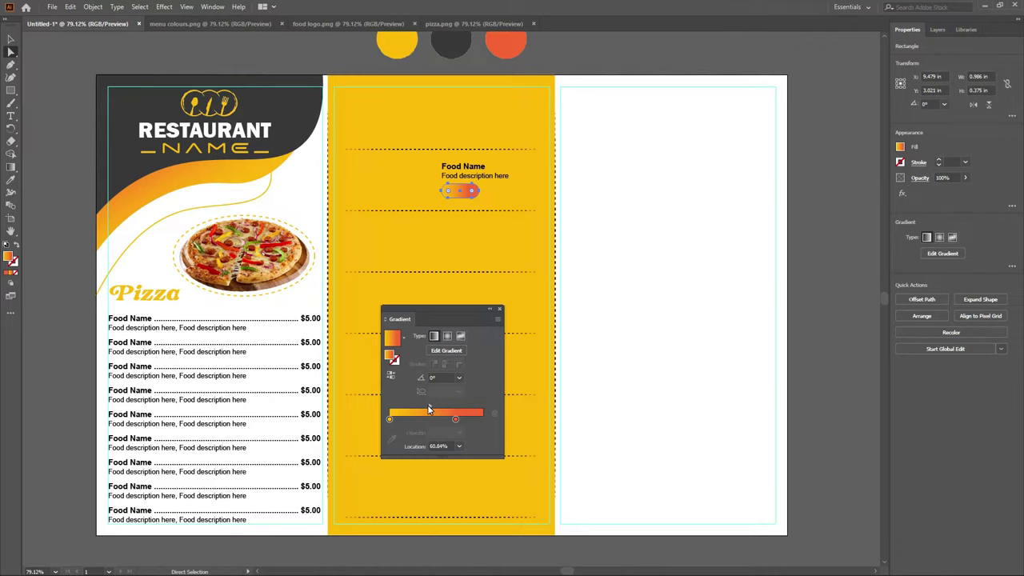
drag(429, 410, 423, 409)
Check the gradient result, then nudge the pill slightly to the right.
click(497, 311)
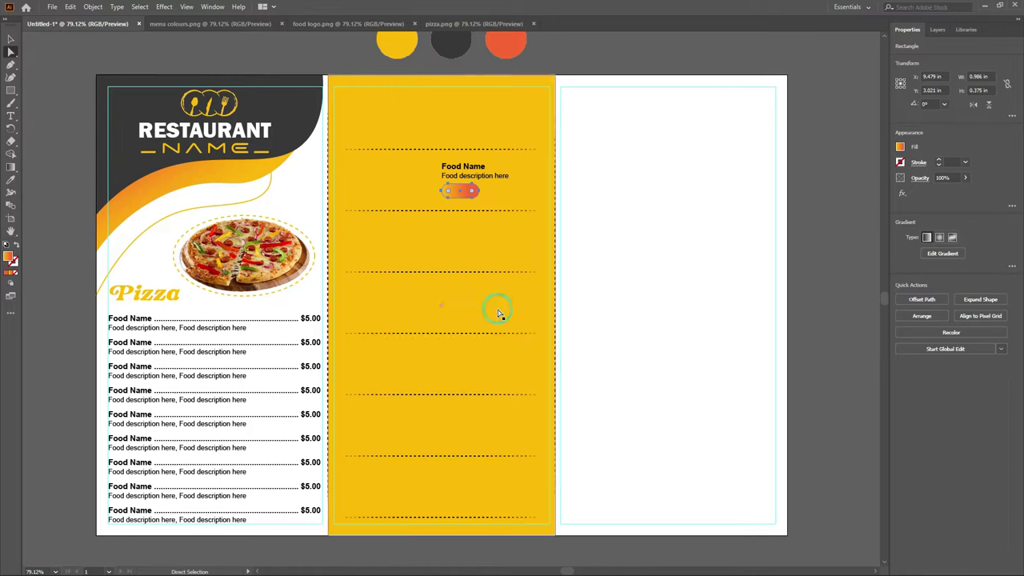
click(74, 90)
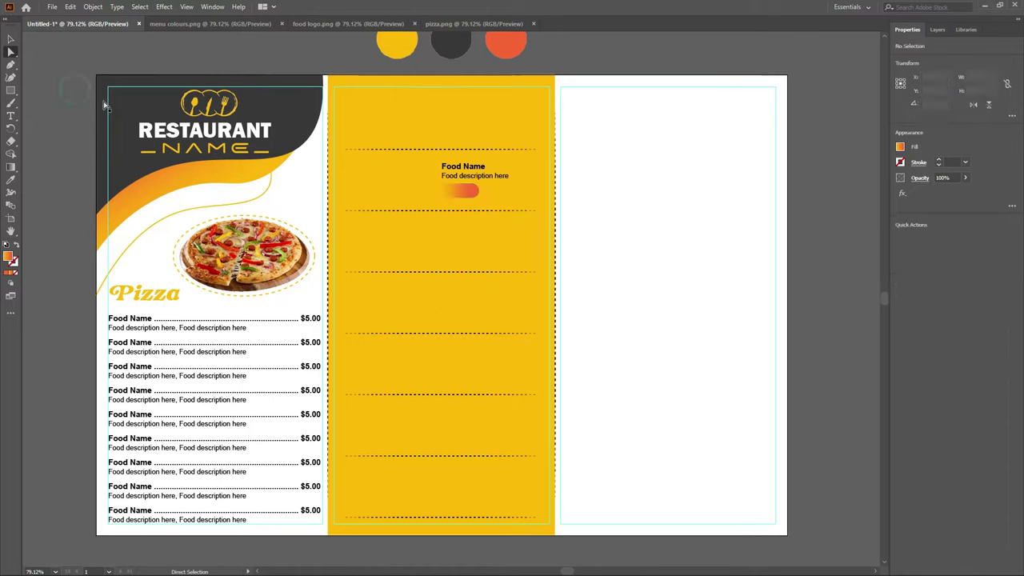
click(464, 192)
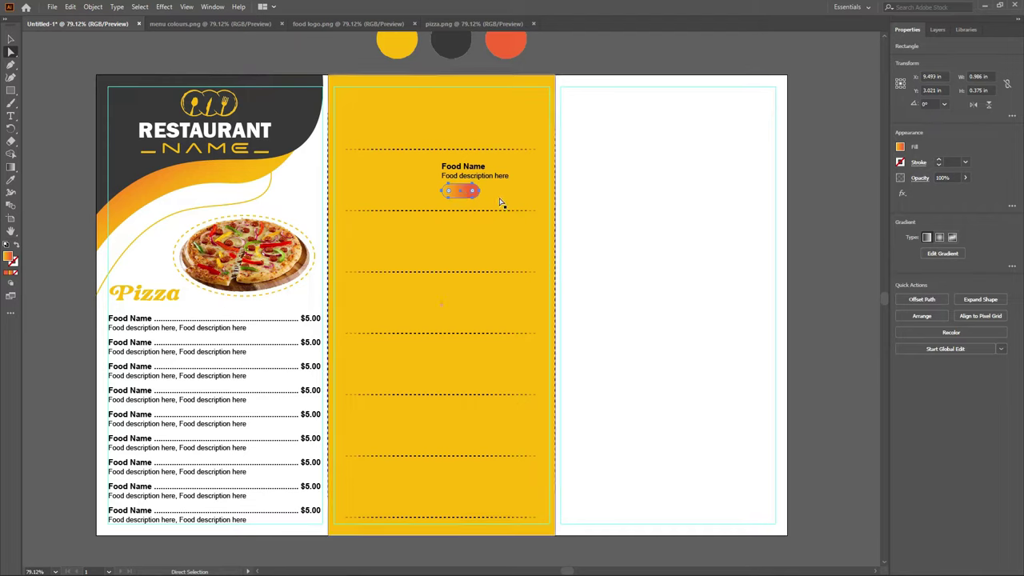
key(Right)
key(Right)
key(Right)
key(Right)
key(Right)
key(Right)
Create a $10.00 text object on the gradient pill.
click(578, 149)
key(v)
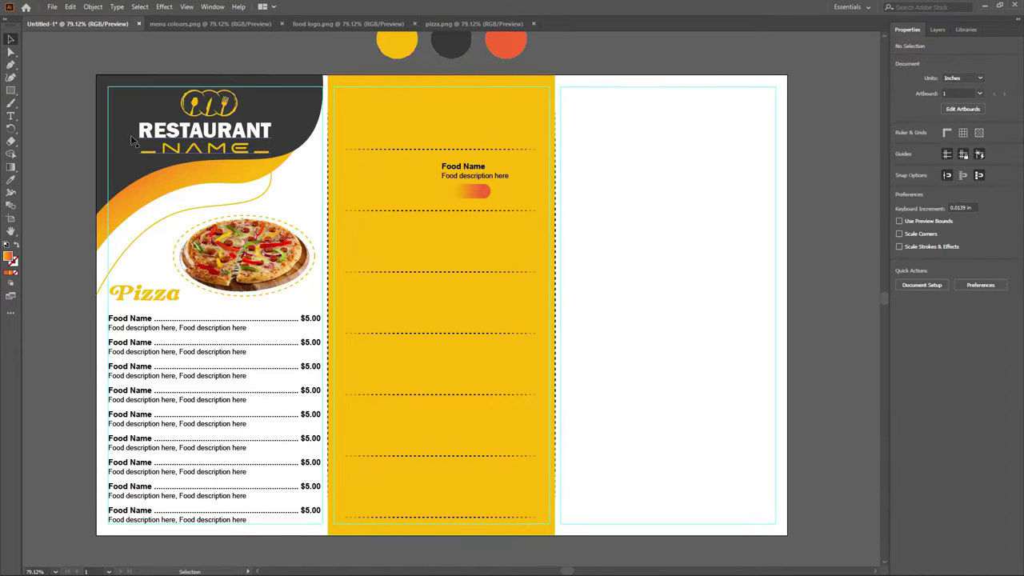
click(9, 116)
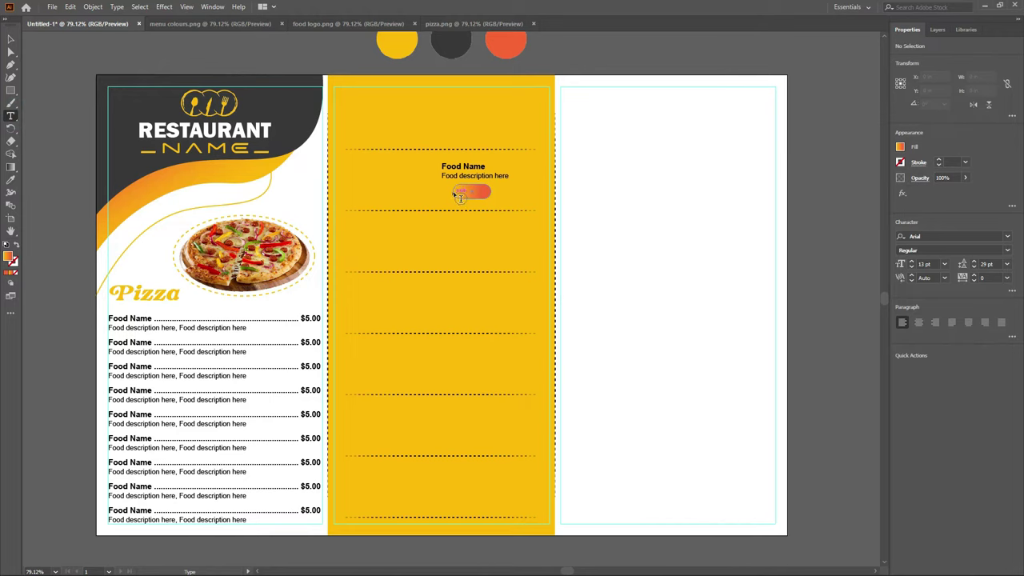
click(446, 189)
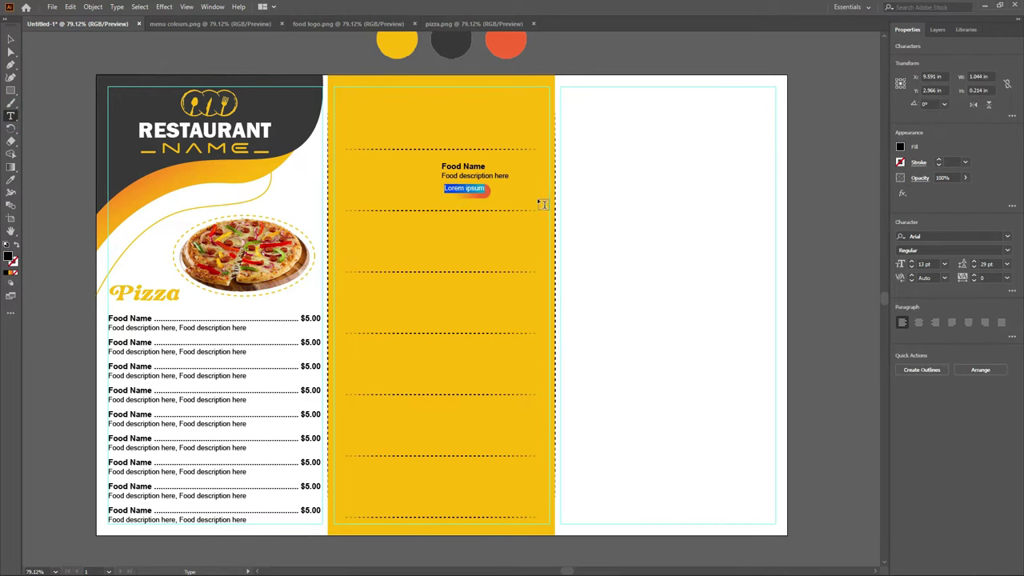
key(BackSpace)
text($)
text(10.00)
click(11, 38)
Make the price white Arial Black at 17 pt and centre it on the pill.
click(899, 151)
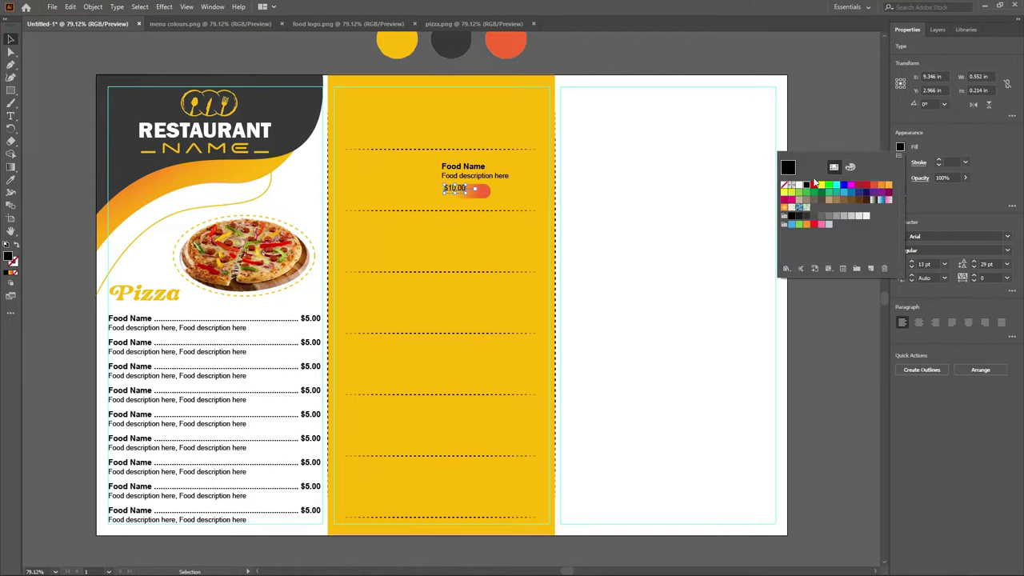
click(795, 189)
click(1007, 249)
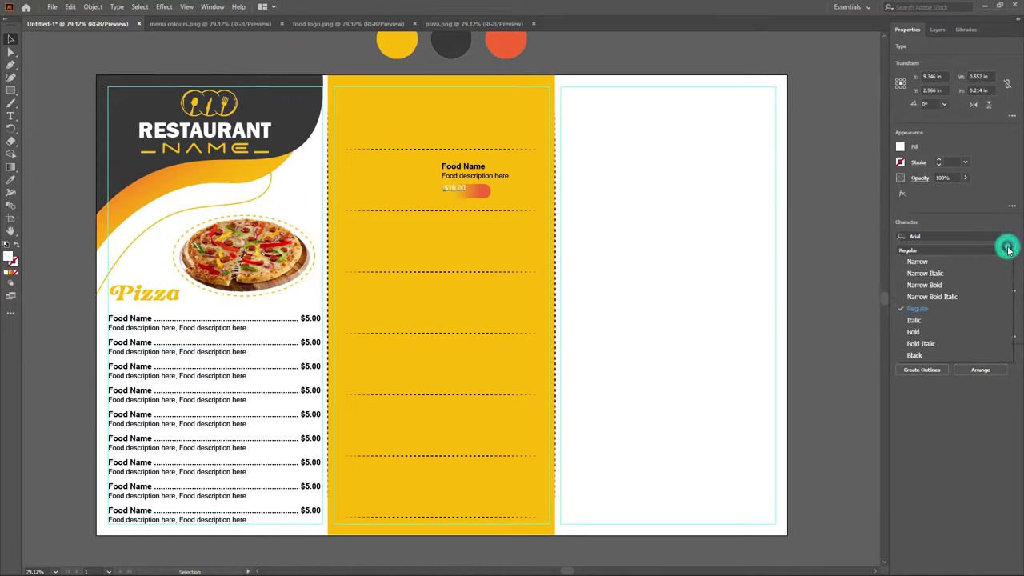
click(924, 332)
click(1007, 249)
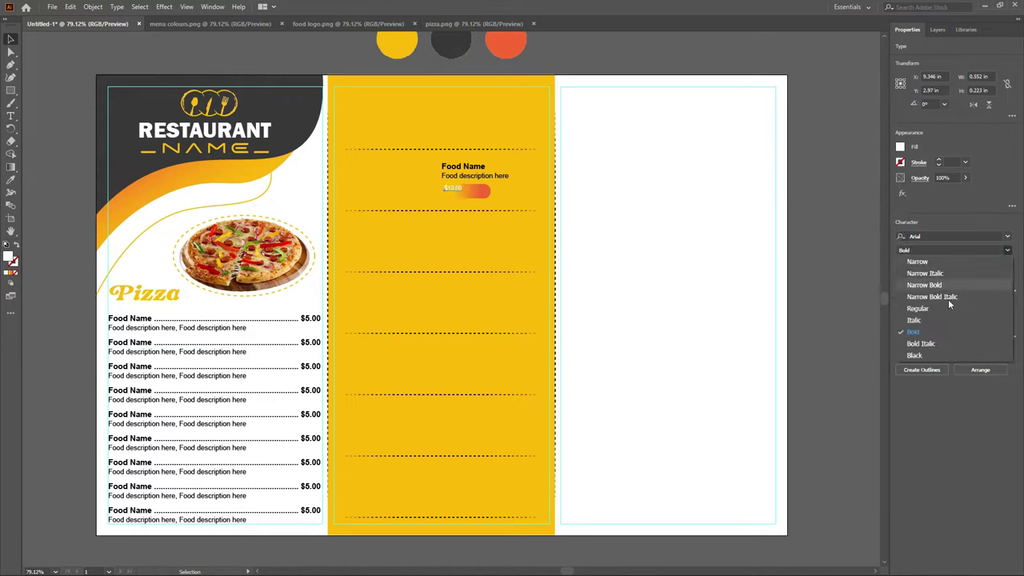
click(921, 355)
click(930, 264)
key(Up)
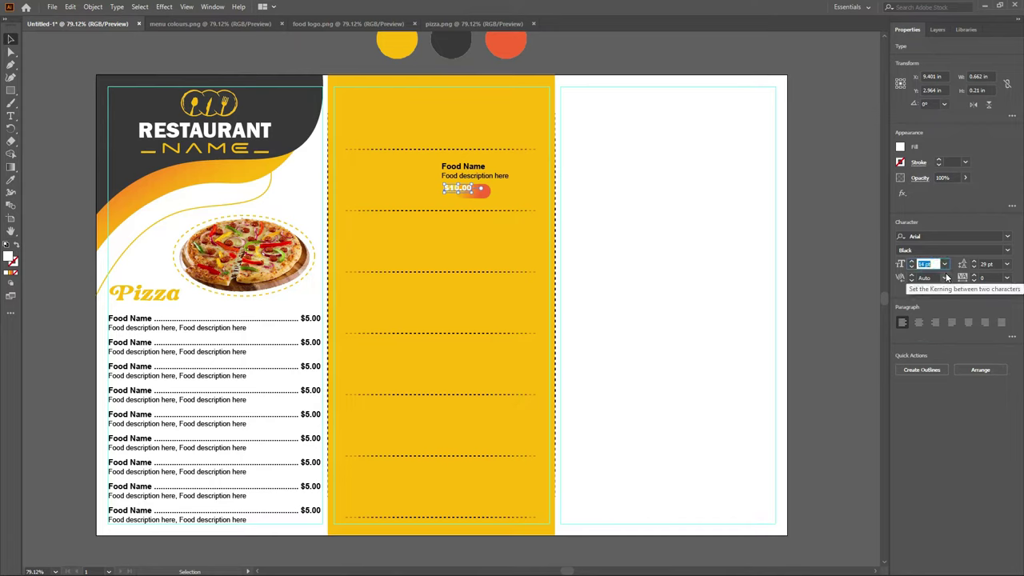
key(Up)
key(Up)
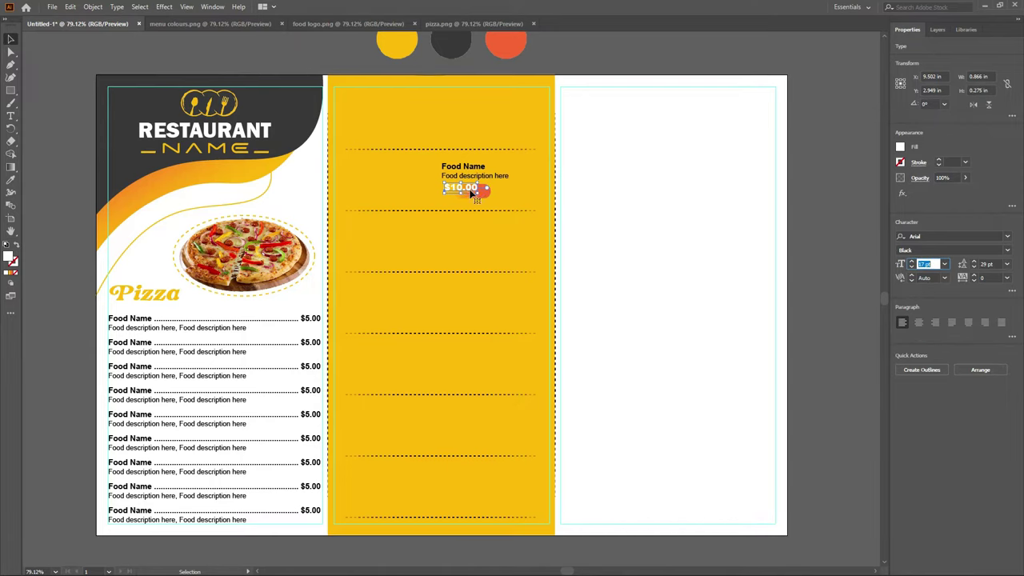
drag(469, 192, 480, 196)
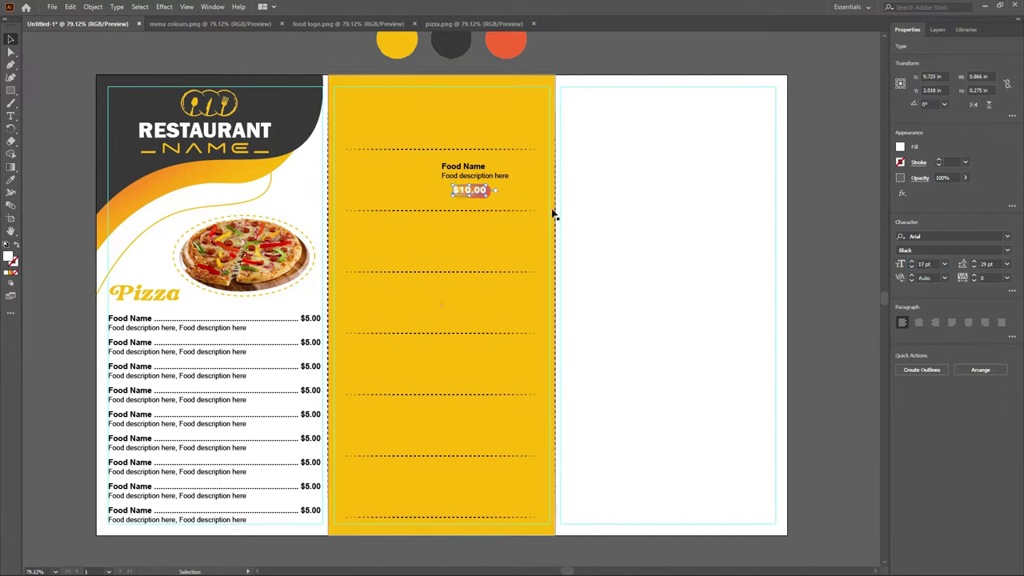
click(932, 263)
text(18)
Select the yellow middle-panel background and lock its <Rectangle> row in Layers.
click(602, 211)
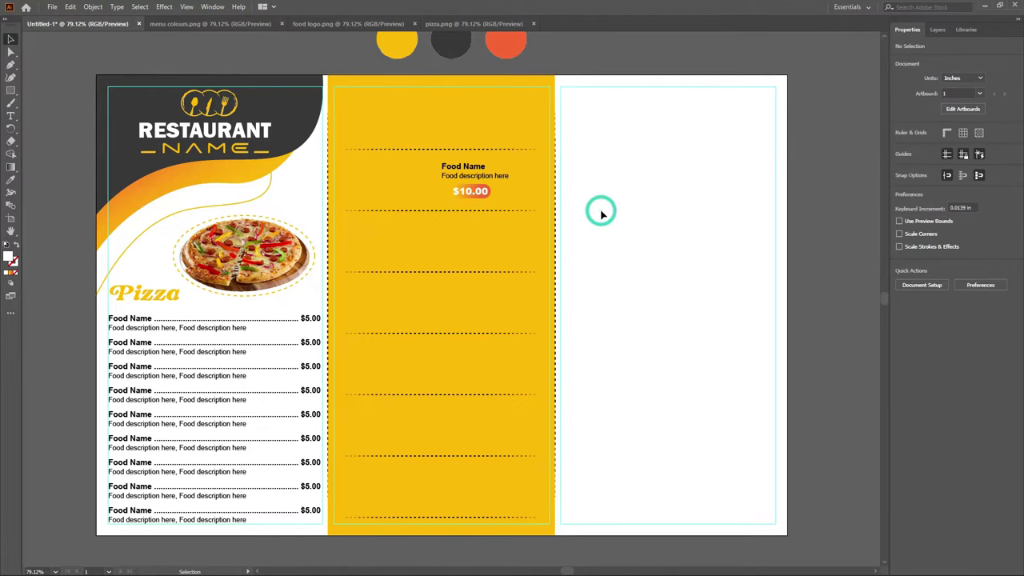
click(515, 198)
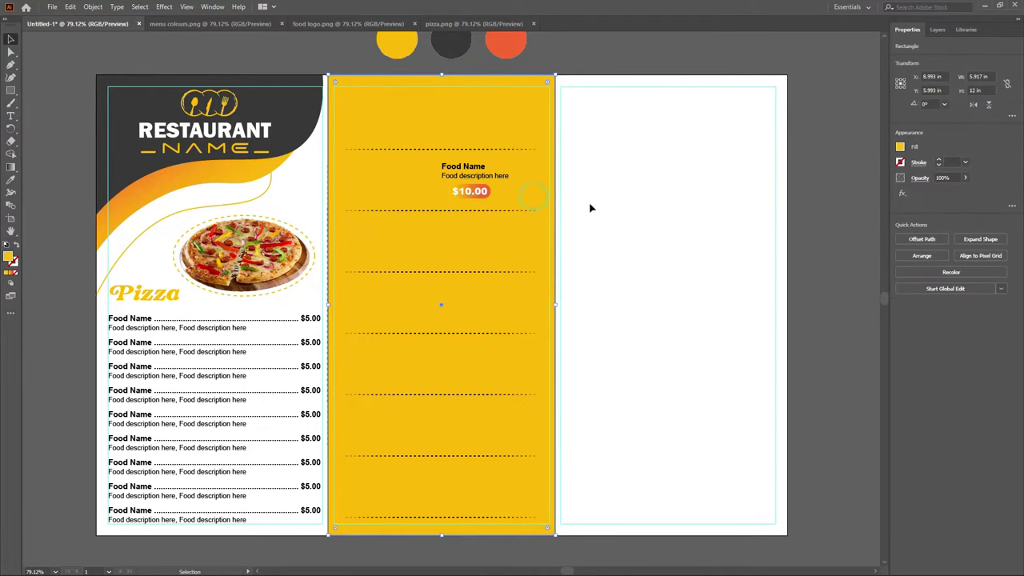
click(620, 208)
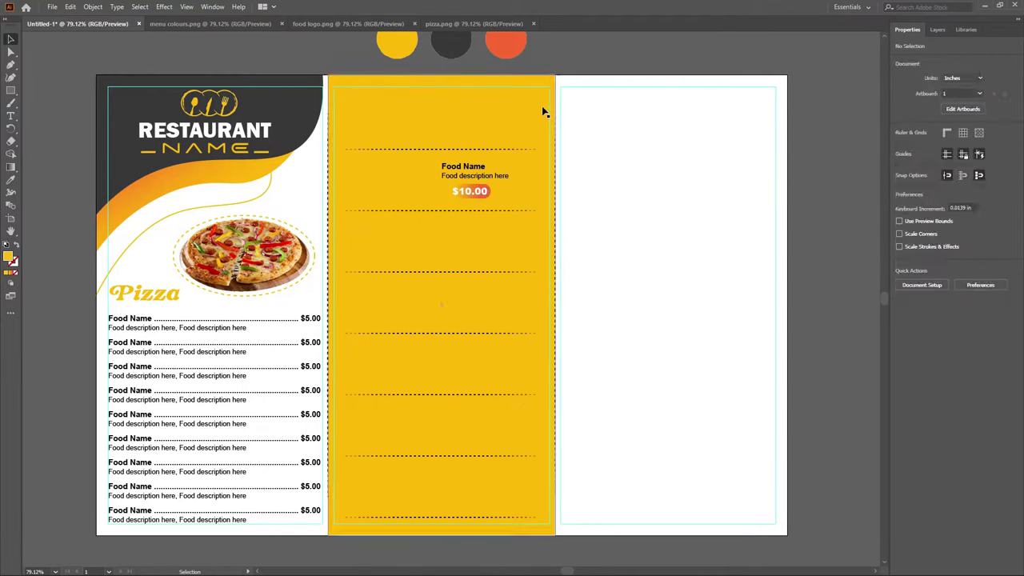
click(524, 128)
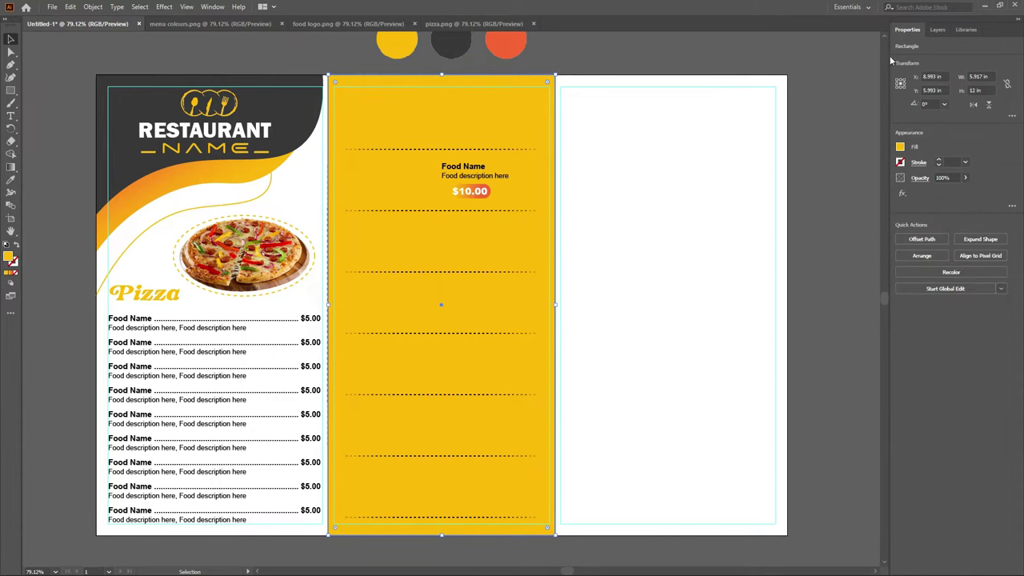
click(937, 30)
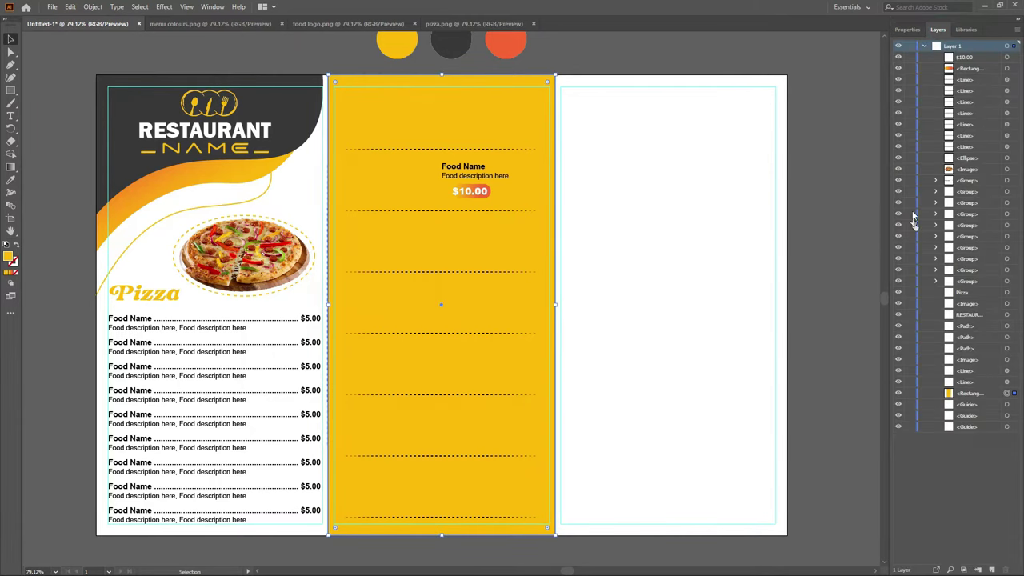
click(908, 393)
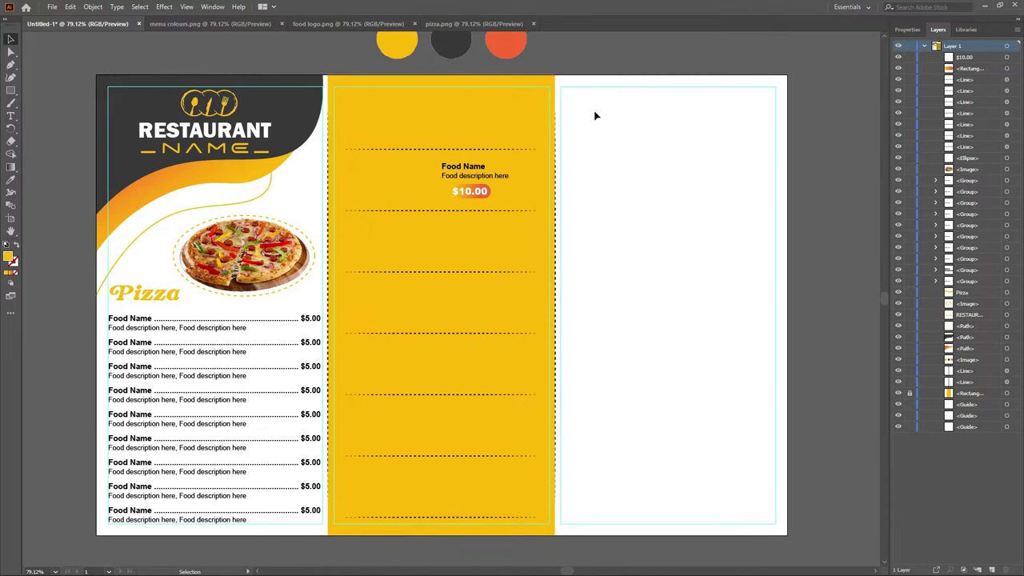
click(696, 238)
scroll(696, 240, down, 1)
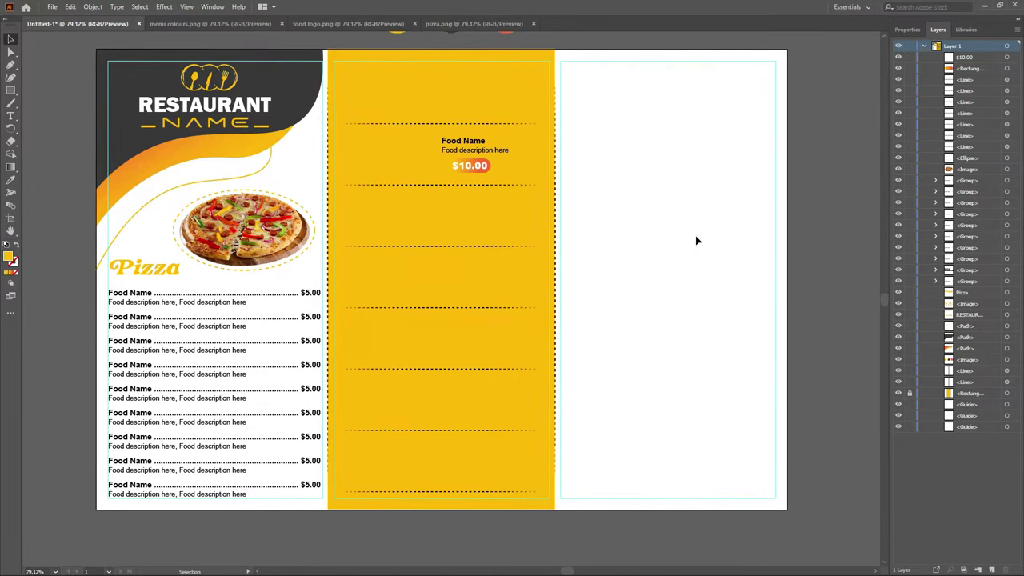
scroll(695, 235, up, 1)
Group the Food Name text with its price tag and repeat copies down the rows.
click(598, 64)
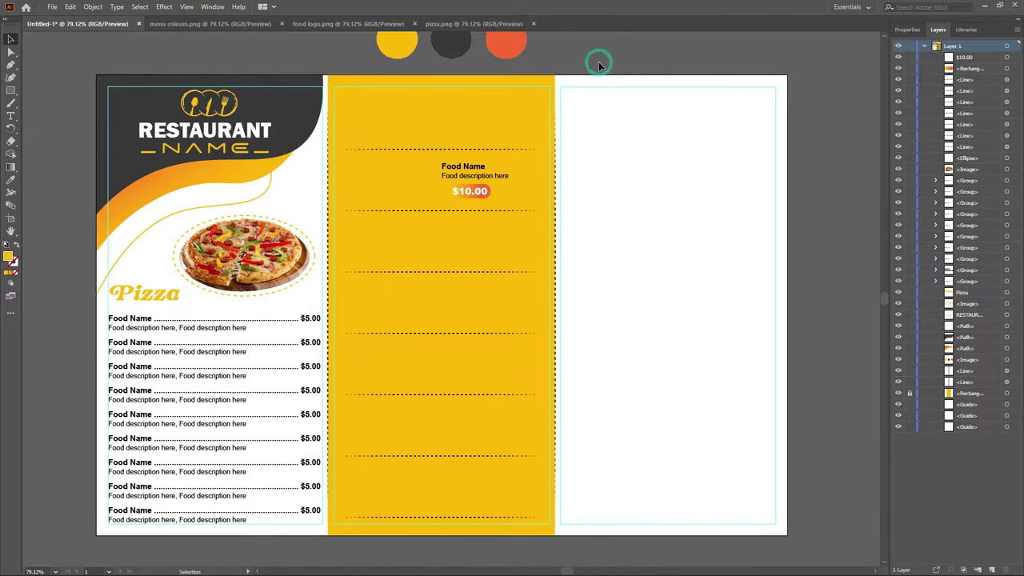
drag(552, 199, 438, 160)
key(ctrl+g)
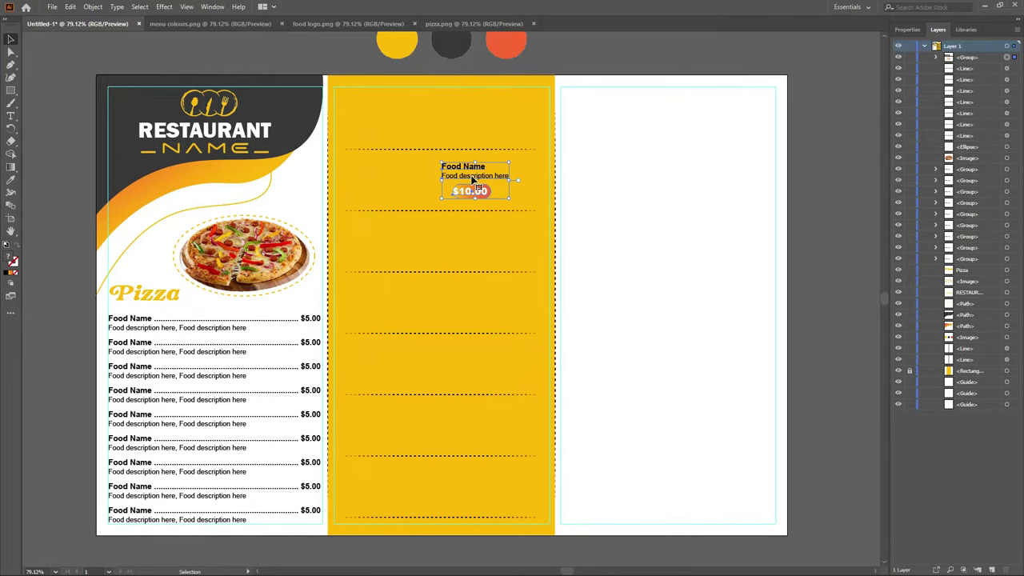
drag(472, 179, 472, 242)
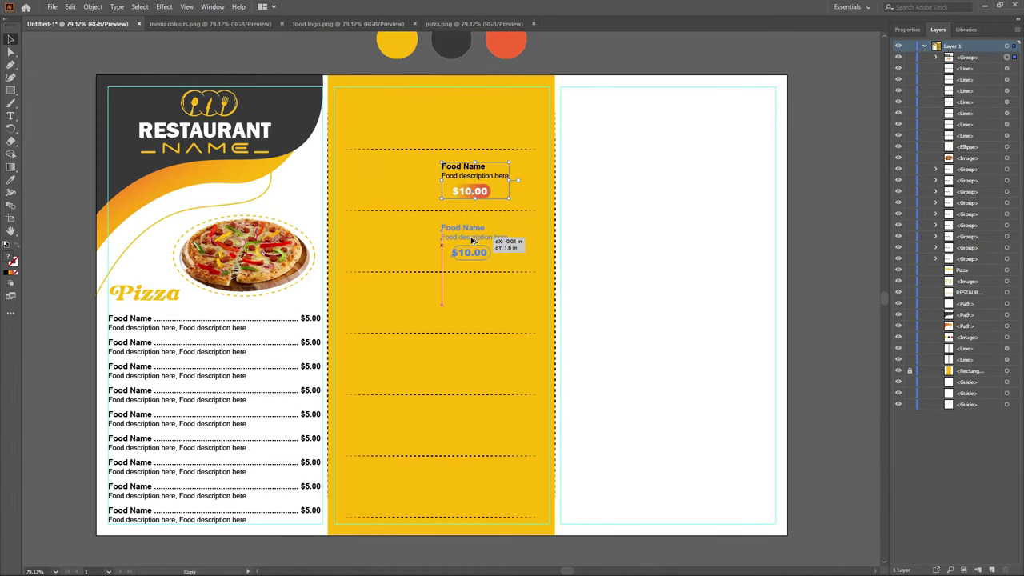
drag(471, 240, 472, 241)
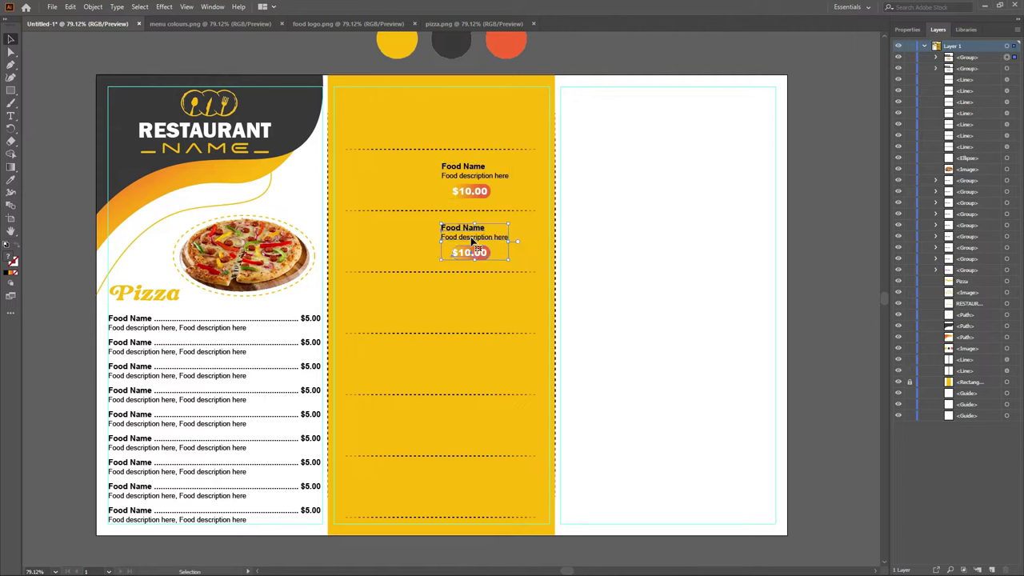
key(ctrl+d)
key(ctrl+d)
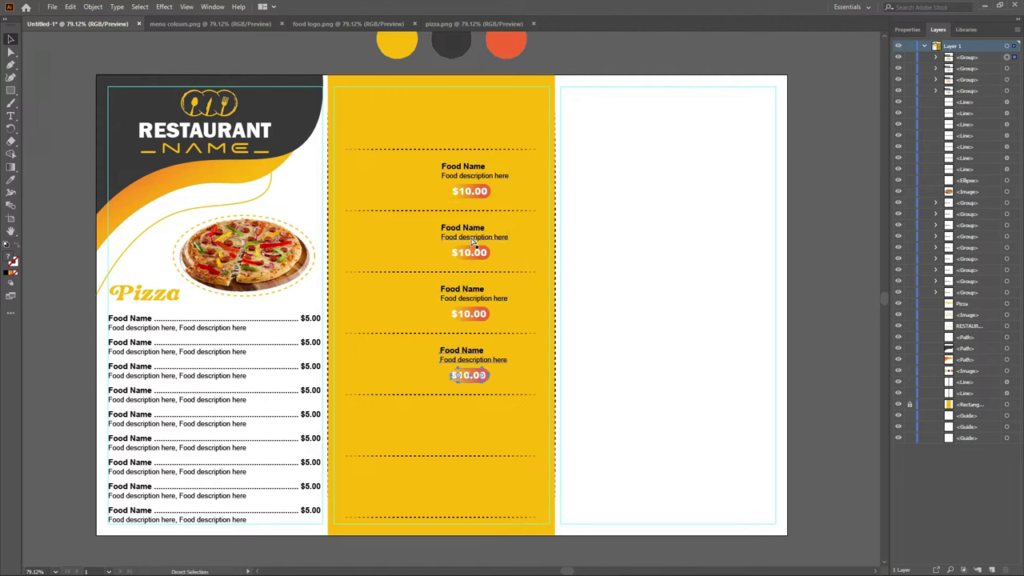
key(ctrl+d)
key(ctrl+d)
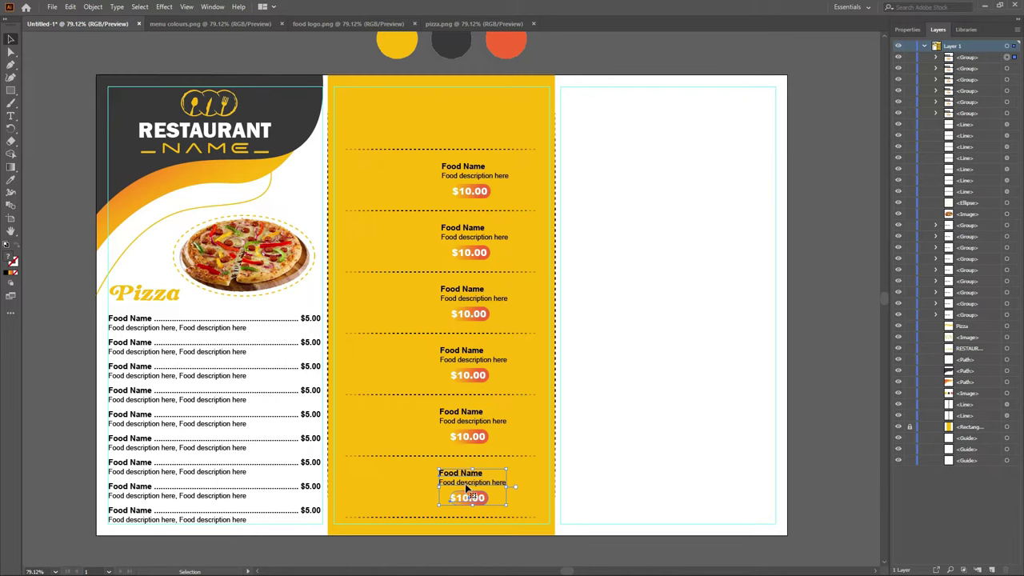
Add the sixth item in the bottom row and align the fourth and fifth items.
mouse_move(464, 486)
mouse_down()
mouse_move(474, 488)
mouse_move(467, 483)
mouse_up()
click(462, 420)
drag(463, 420, 463, 421)
click(459, 364)
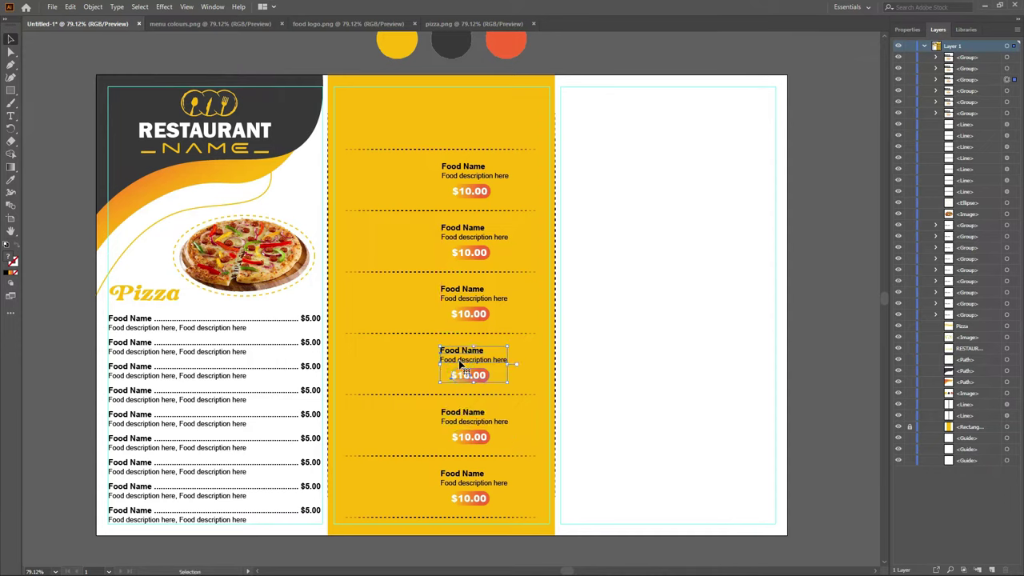
drag(460, 364, 461, 364)
drag(462, 359, 463, 360)
click(662, 317)
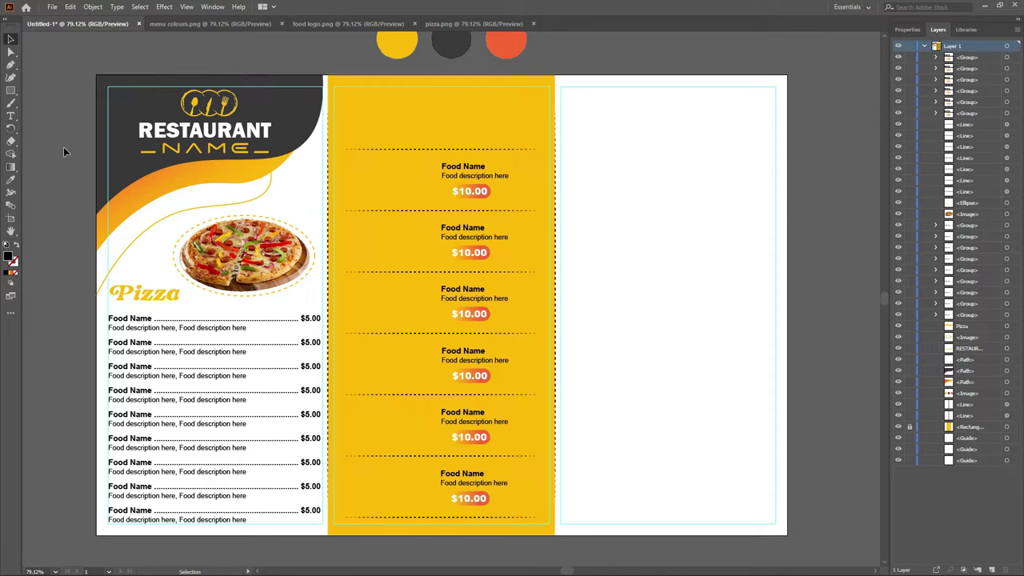
click(11, 89)
Draw a rounded header rectangle across the top of the yellow panel, filled dark grey.
mouse_move(353, 96)
mouse_down()
mouse_move(537, 137)
mouse_move(491, 119)
mouse_up()
click(12, 39)
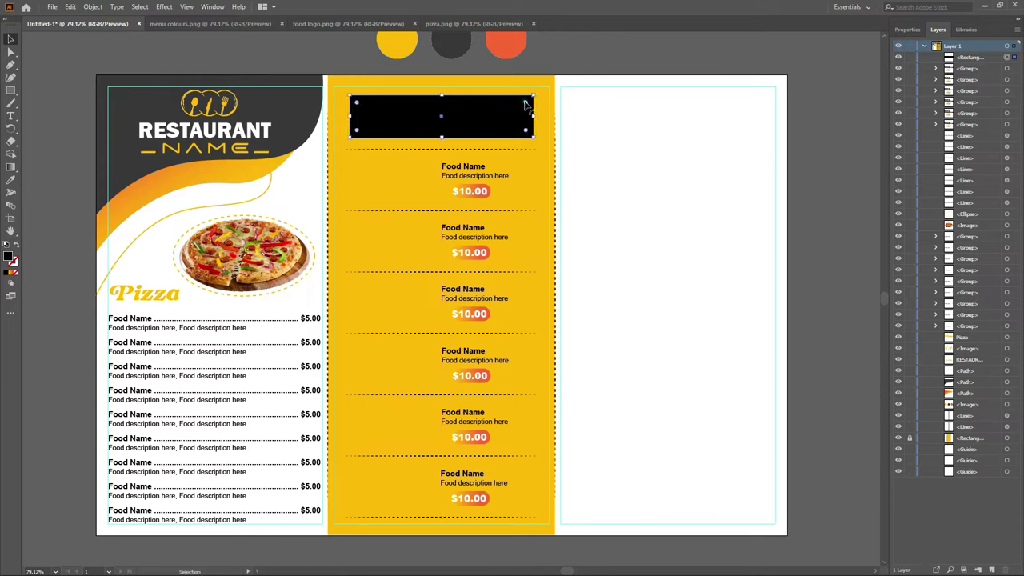
drag(525, 104, 524, 107)
click(10, 180)
click(450, 45)
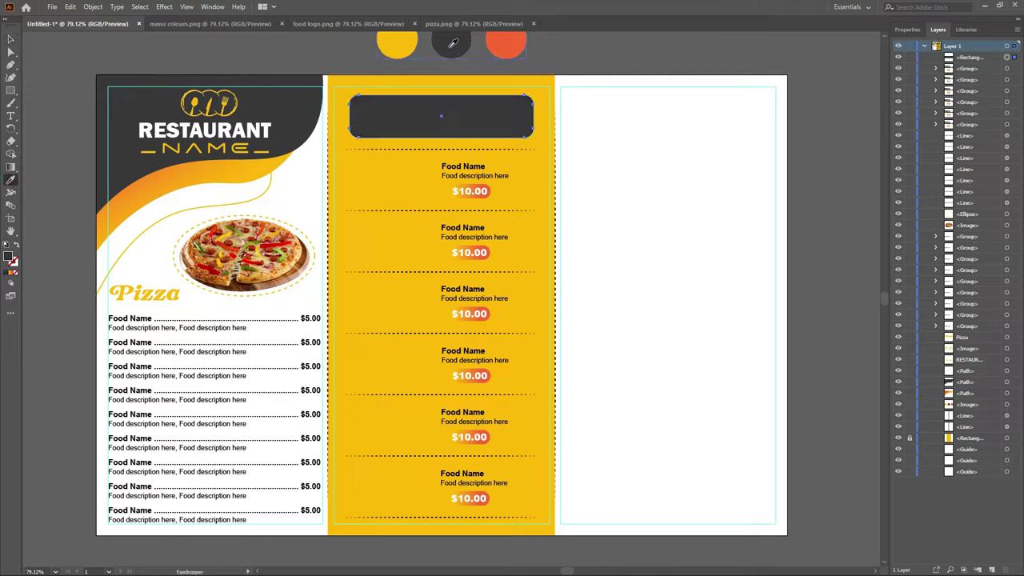
click(11, 39)
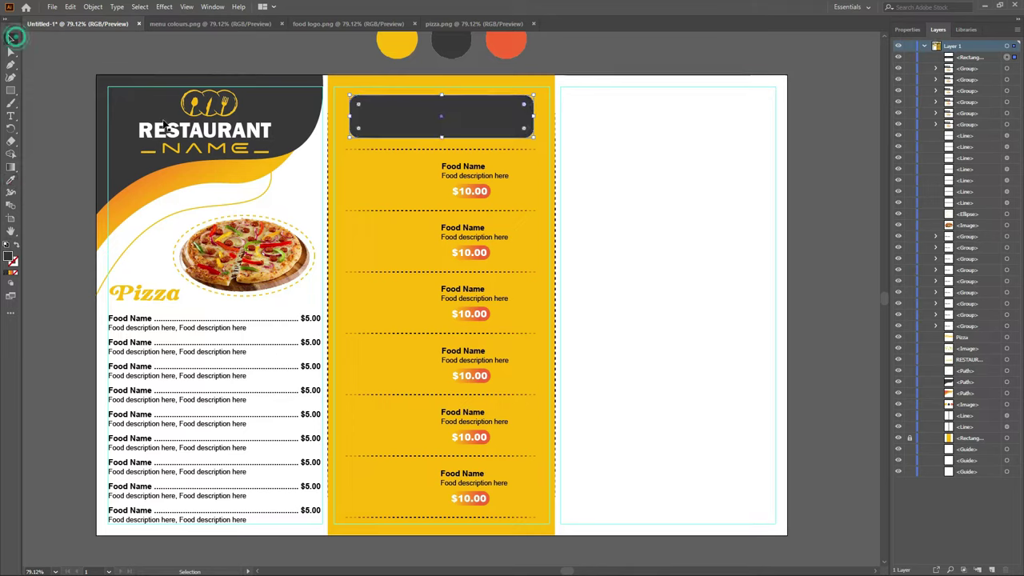
click(643, 216)
Nudge the header box up two steps and start a text label inside it.
scroll(608, 212, down, 1)
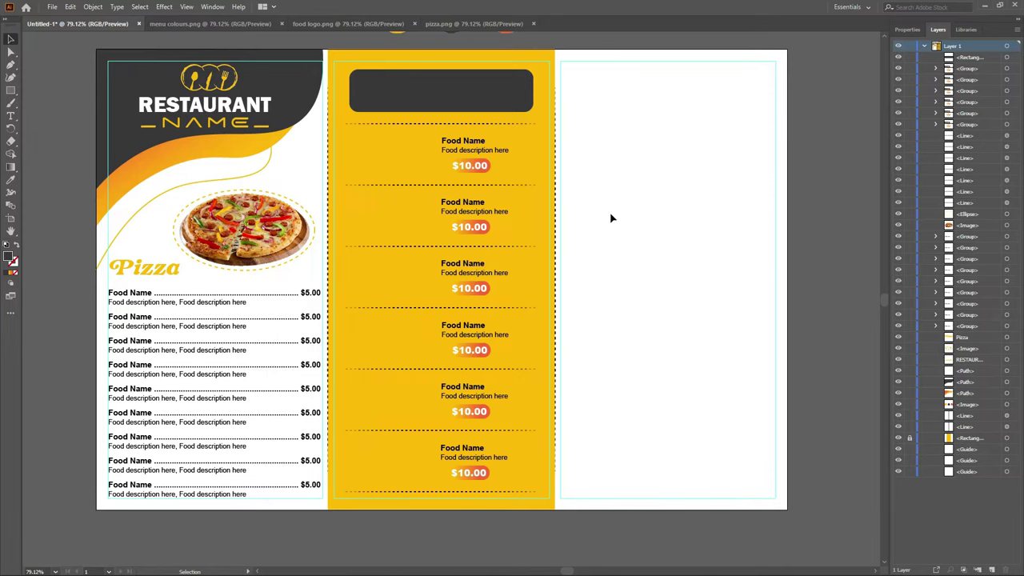
click(459, 112)
key(Up)
key(Up)
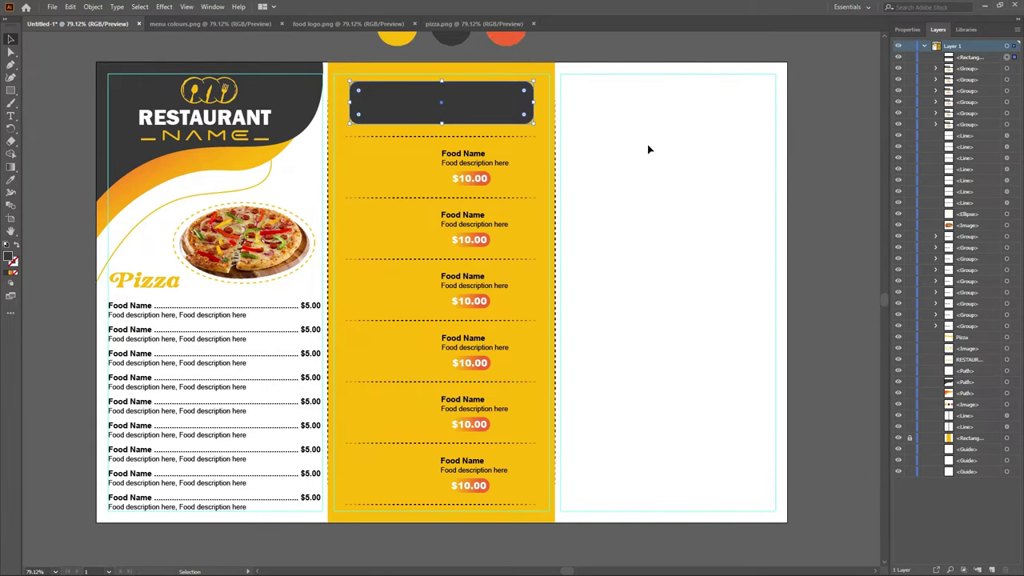
key(Up)
key(Up)
key(Up)
key(Up)
click(620, 148)
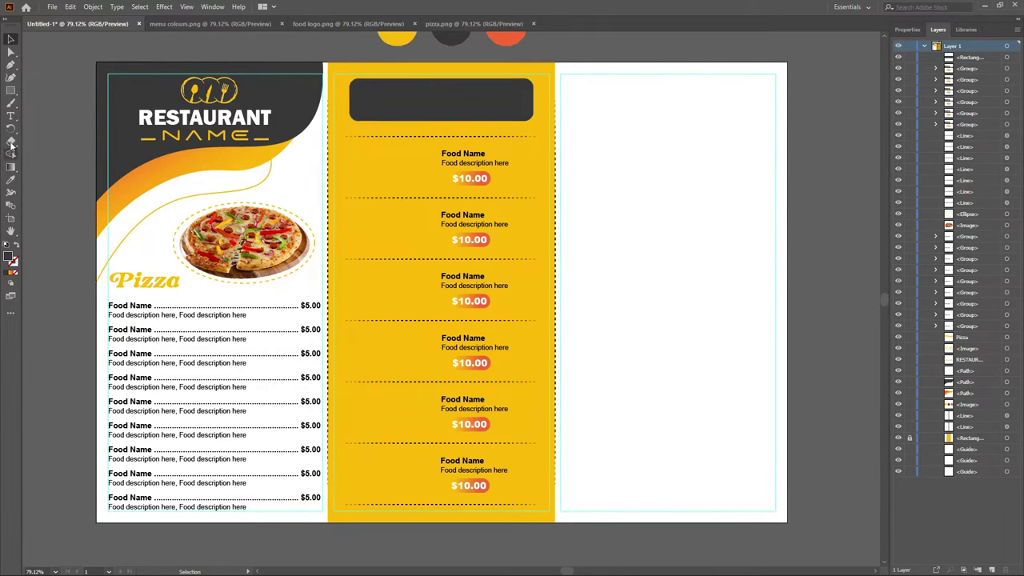
key(t)
click(404, 102)
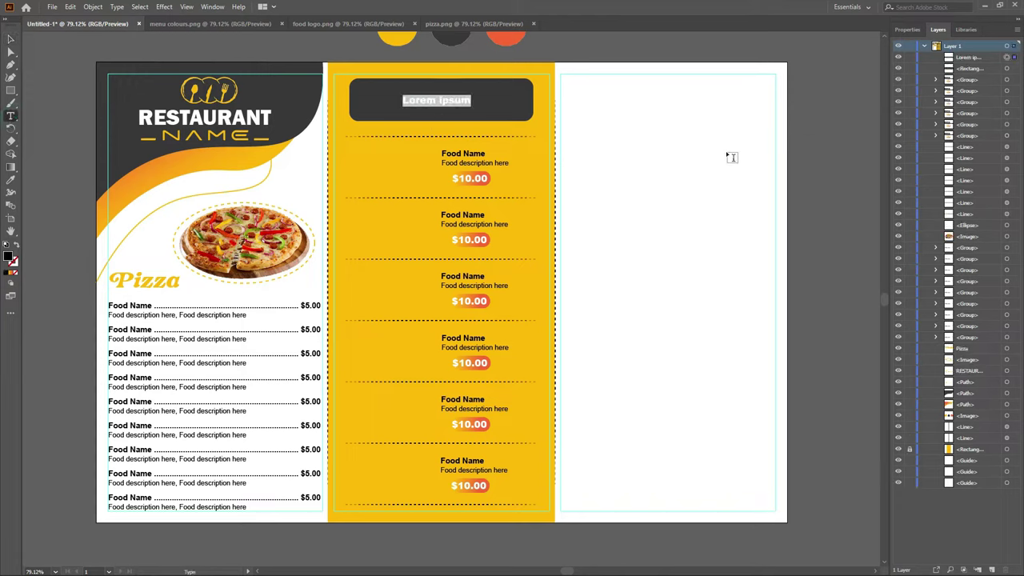
Enter the SPECIAL FOODS heading and make its fill white.
key(BackSpace)
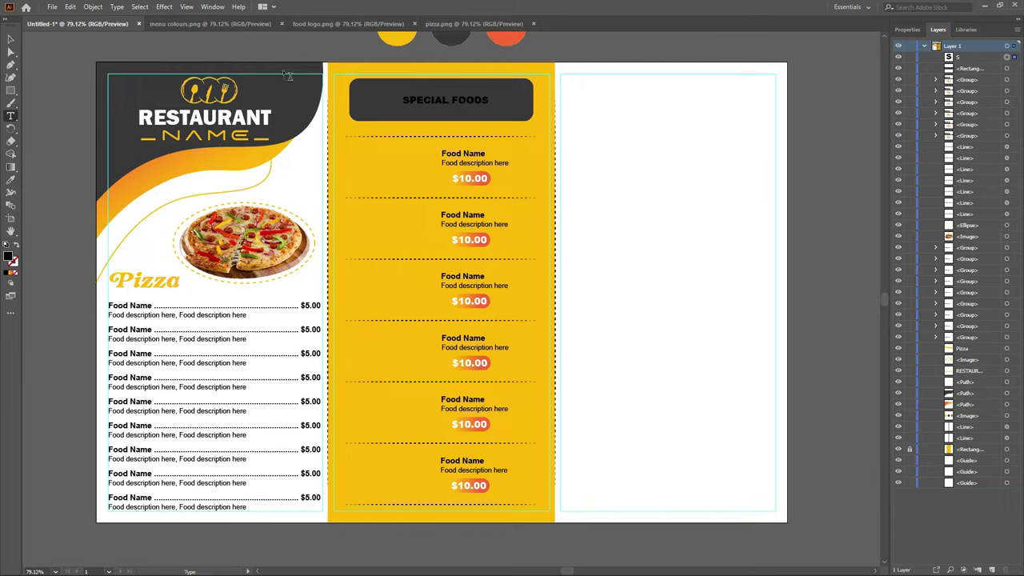
click(11, 39)
click(445, 100)
click(906, 30)
click(902, 145)
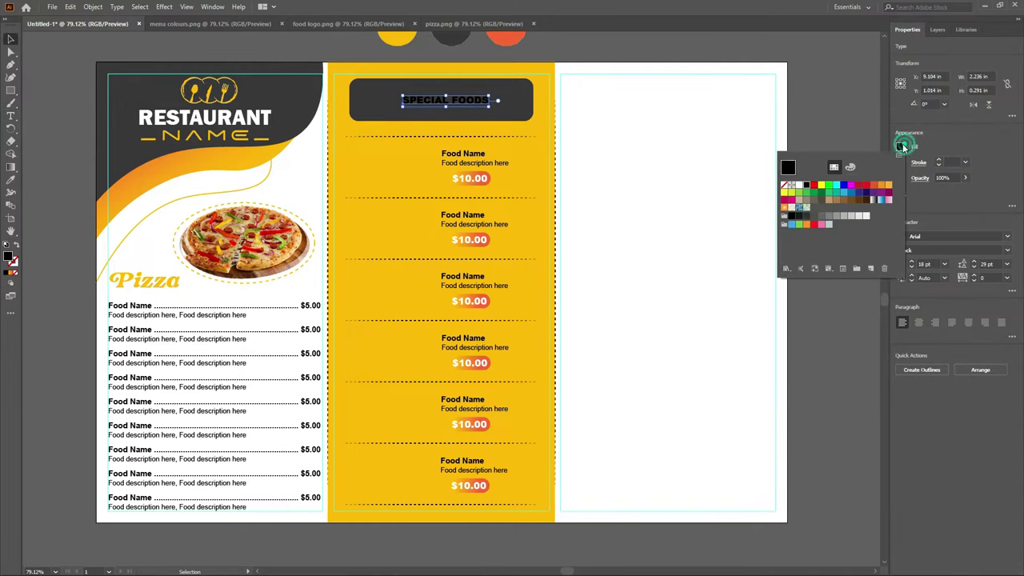
click(797, 185)
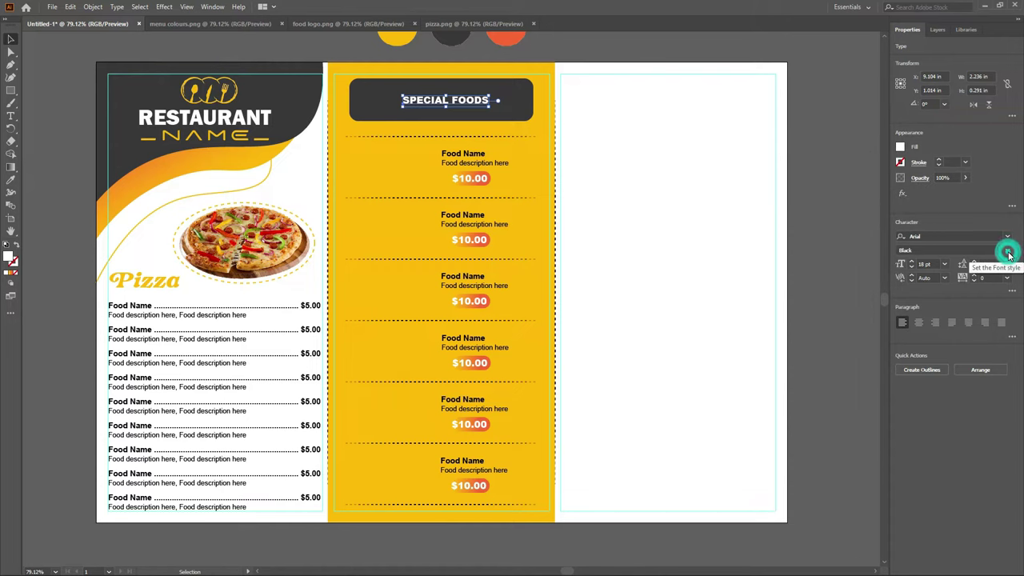
Set the SPECIAL FOODS heading font to Cooper Black.
click(1006, 236)
scroll(947, 400, down, 3)
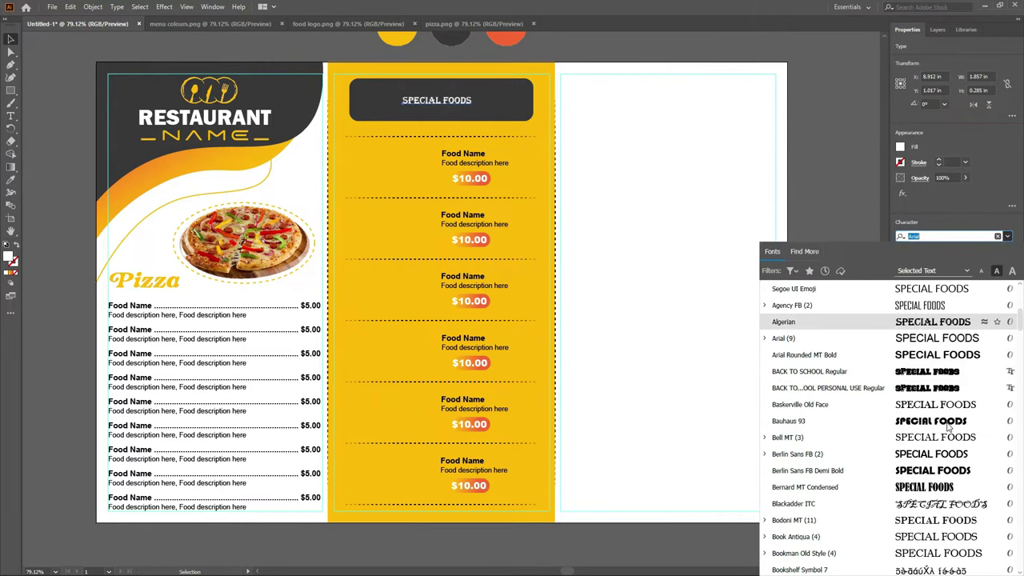
scroll(947, 424, down, 2)
scroll(947, 432, down, 3)
scroll(939, 440, down, 3)
scroll(936, 448, down, 2)
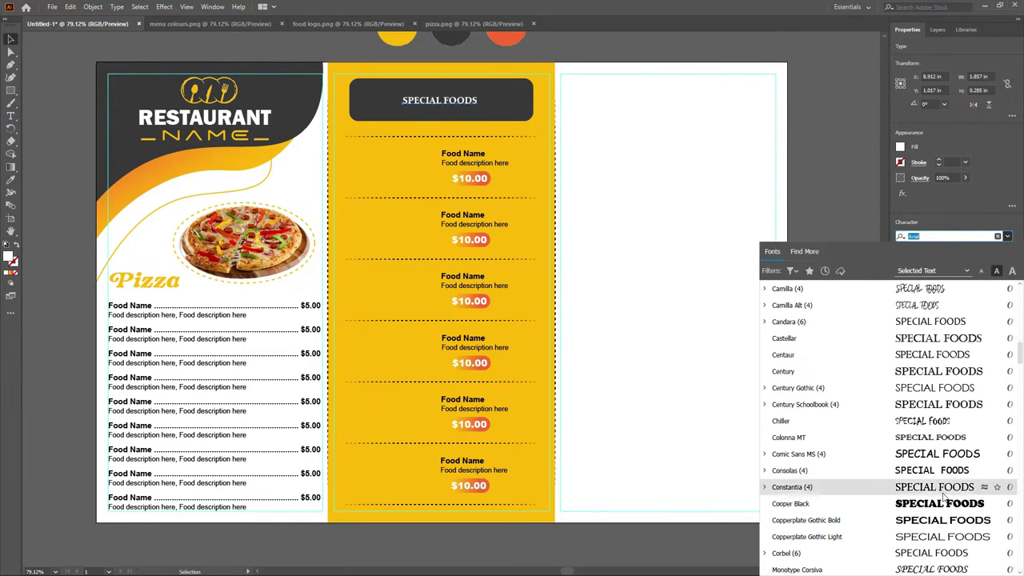
click(935, 486)
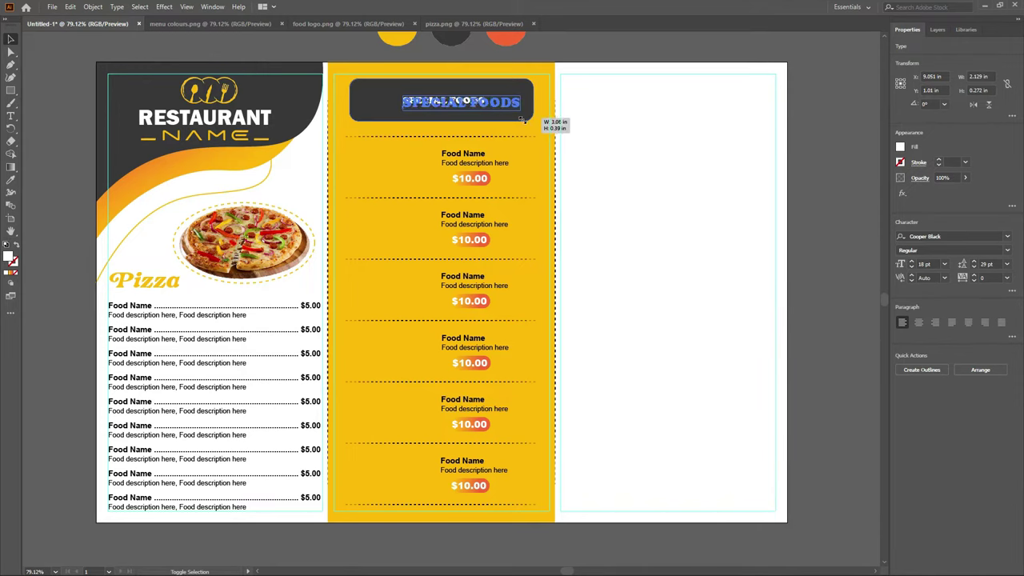
Enlarge the heading and centre it inside the dark header box.
mouse_move(484, 108)
mouse_down()
mouse_move(525, 113)
mouse_move(462, 104)
mouse_move(526, 117)
mouse_up()
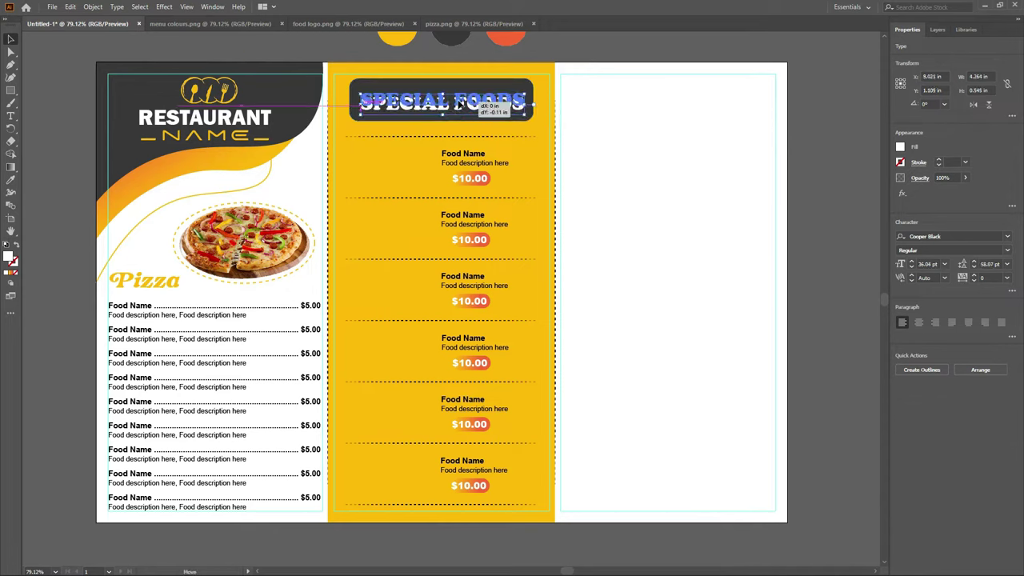
mouse_move(458, 107)
mouse_down()
mouse_move(650, 158)
mouse_move(459, 115)
mouse_up()
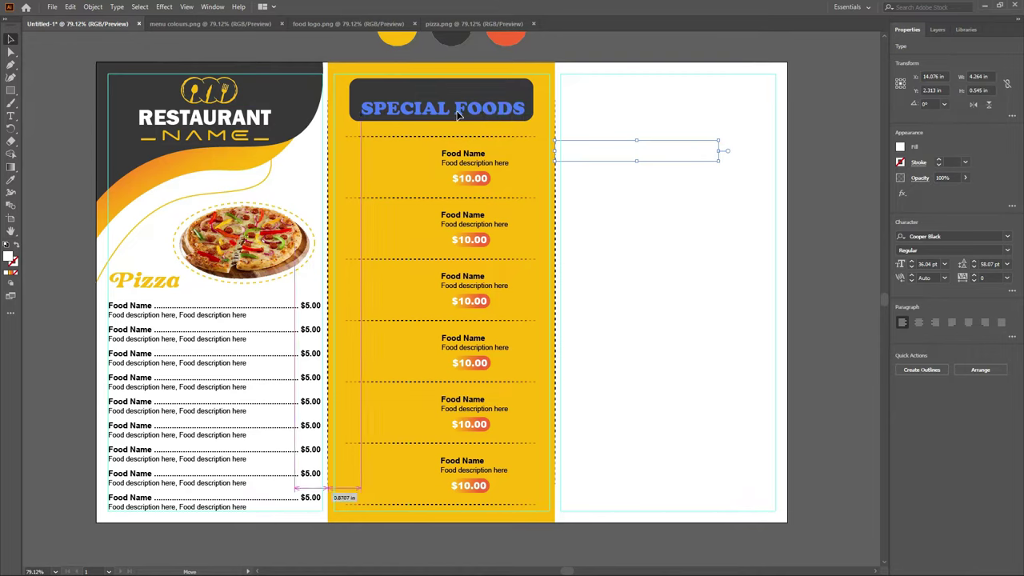
drag(458, 114, 458, 109)
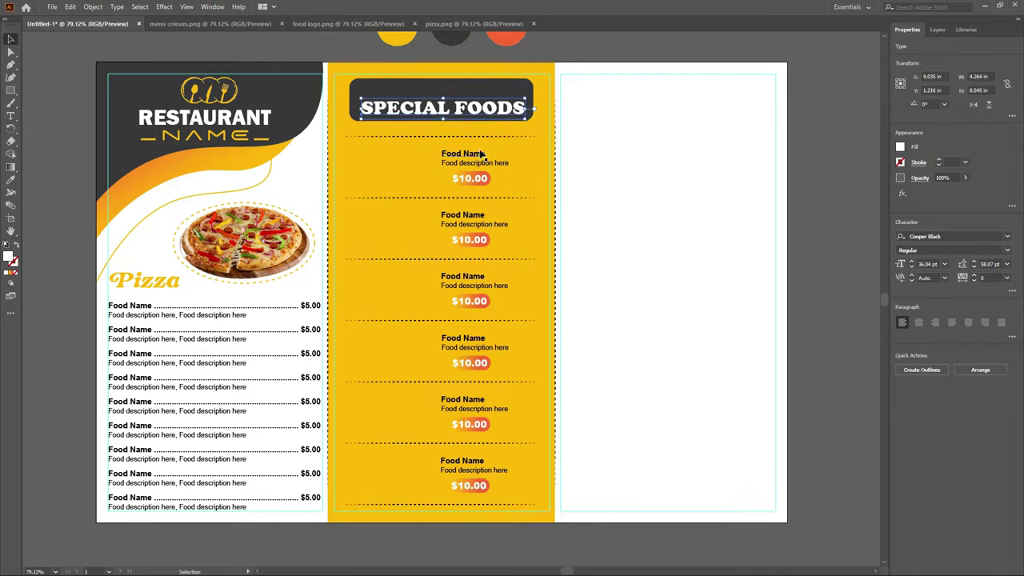
key(Up)
key(Up)
key(Up)
key(Up)
key(Up)
key(Up)
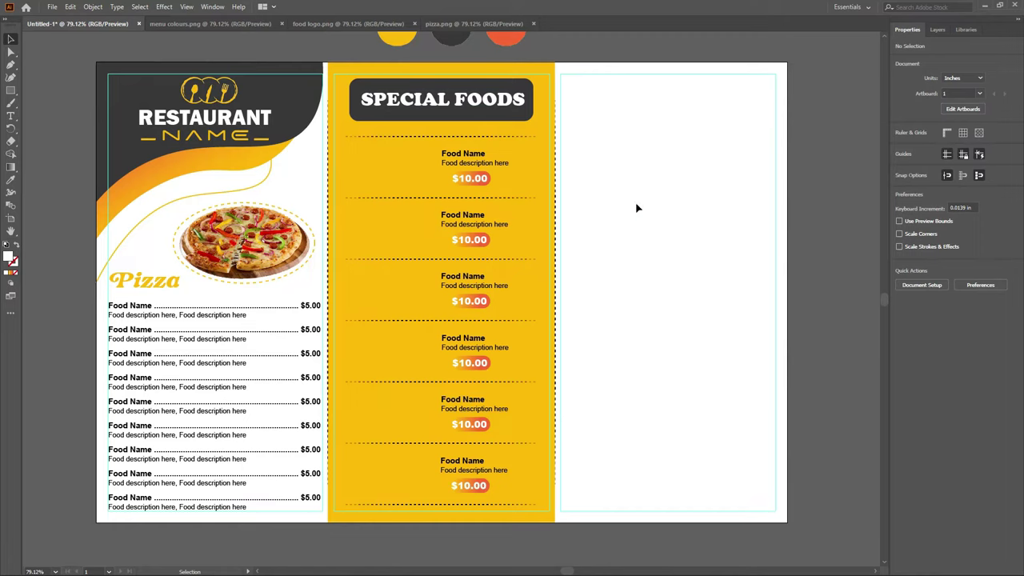
key(Up)
key(Up)
key(Left)
key(Up)
key(Up)
click(614, 169)
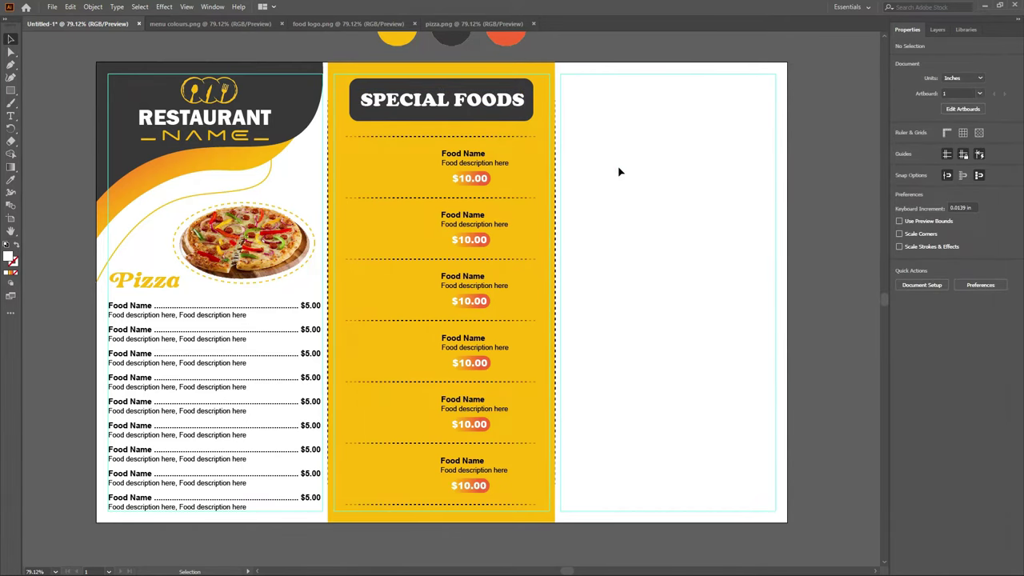
scroll(618, 166, down, 2)
scroll(633, 165, up, 3)
Close the reference image tabs and open cake.png.
click(280, 23)
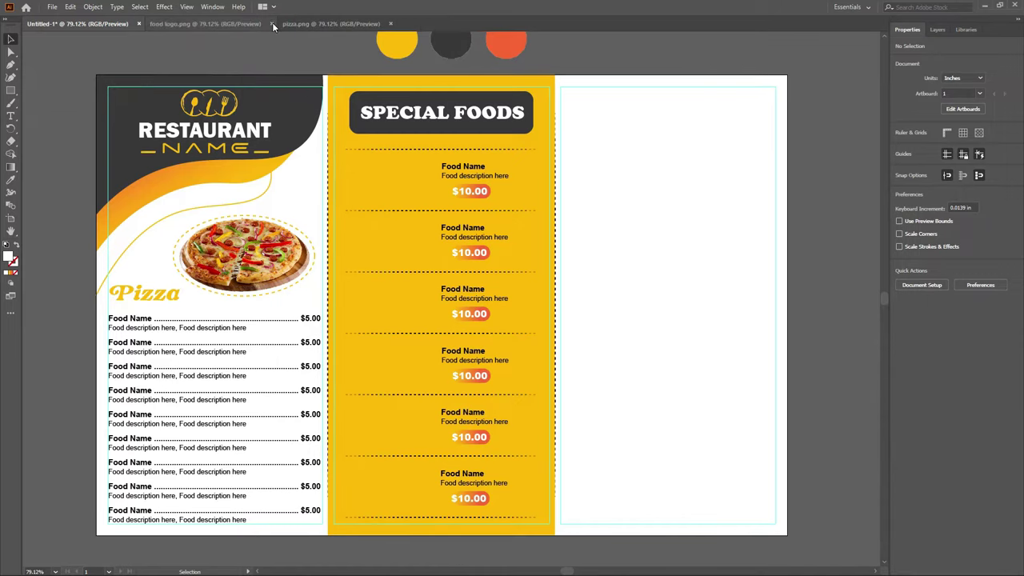
click(258, 24)
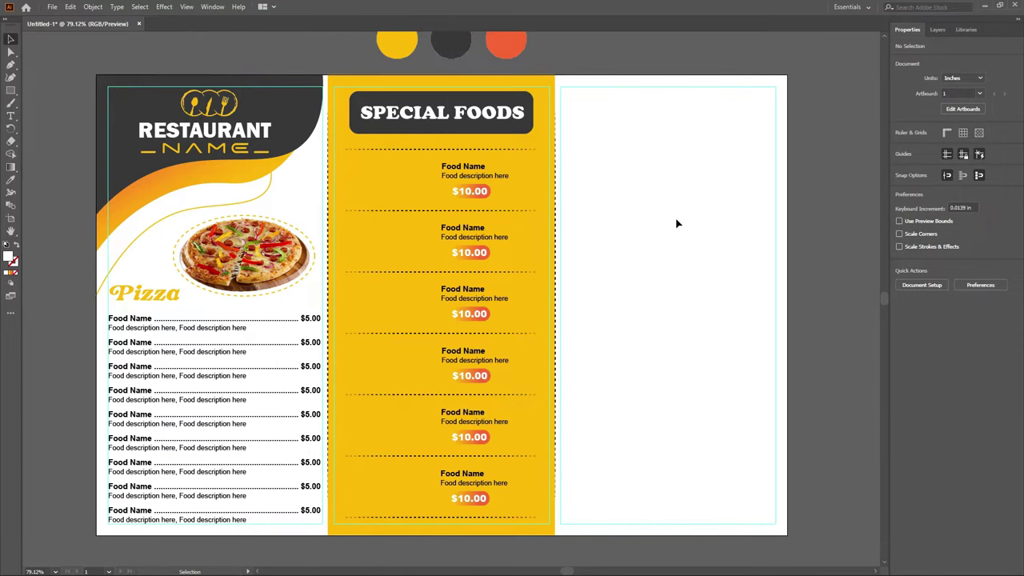
key(ctrl+o)
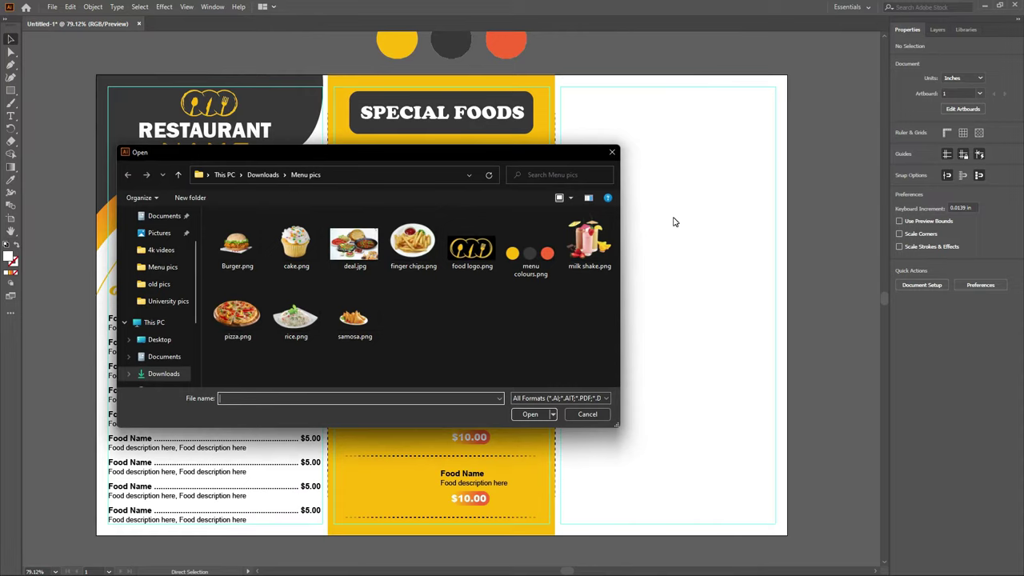
click(318, 238)
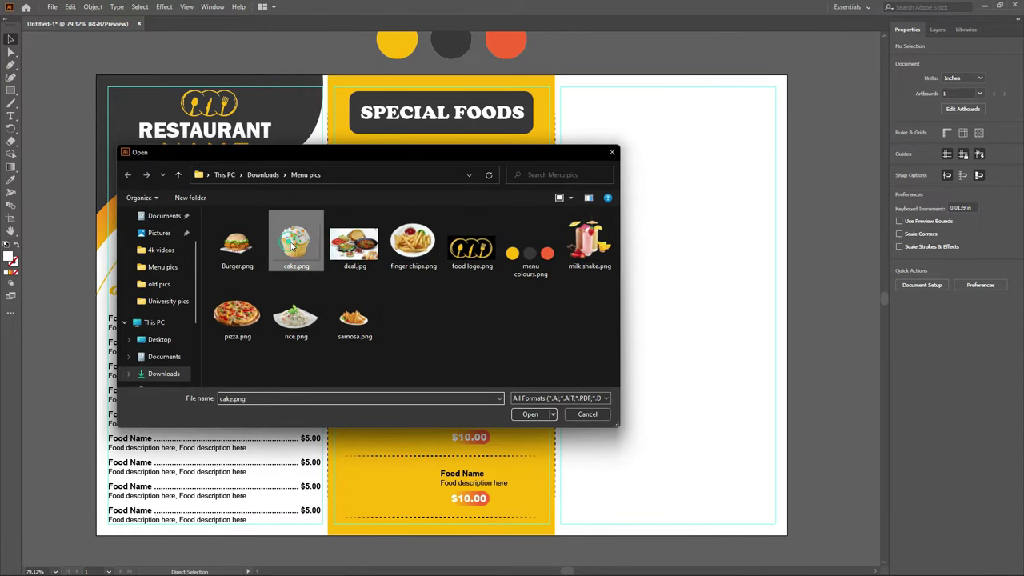
click(530, 414)
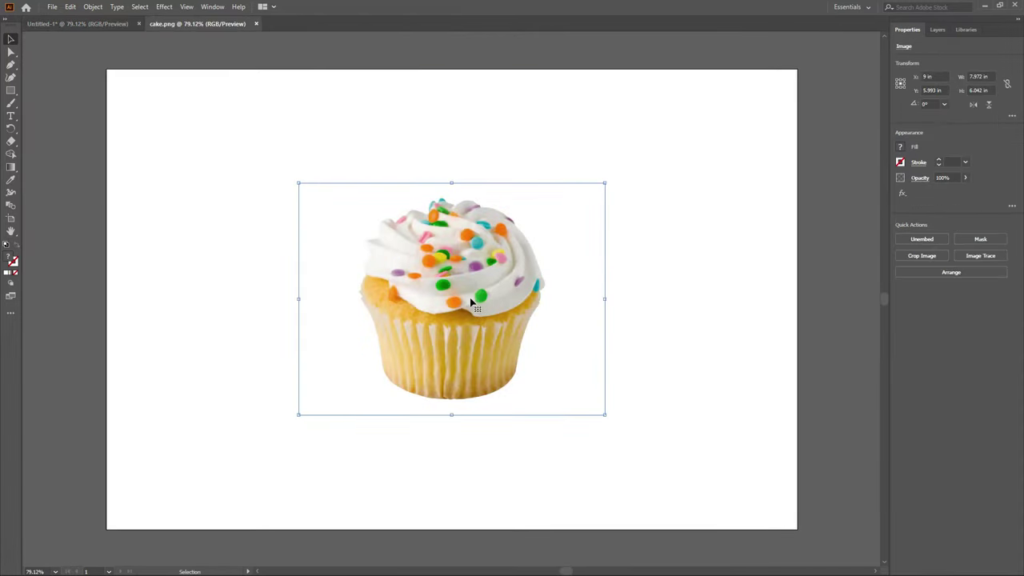
Place the cupcake photo in Untitled-1, scaled and nudged beside the first food item.
drag(407, 253, 61, 24)
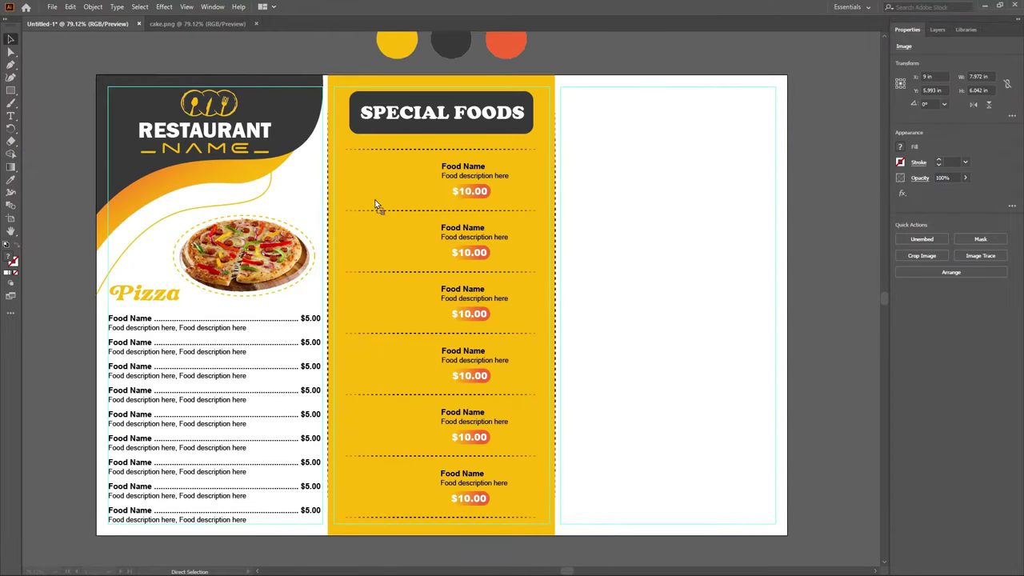
drag(402, 208, 401, 210)
mouse_move(521, 320)
mouse_down()
mouse_move(531, 318)
mouse_move(304, 144)
mouse_move(425, 212)
mouse_up()
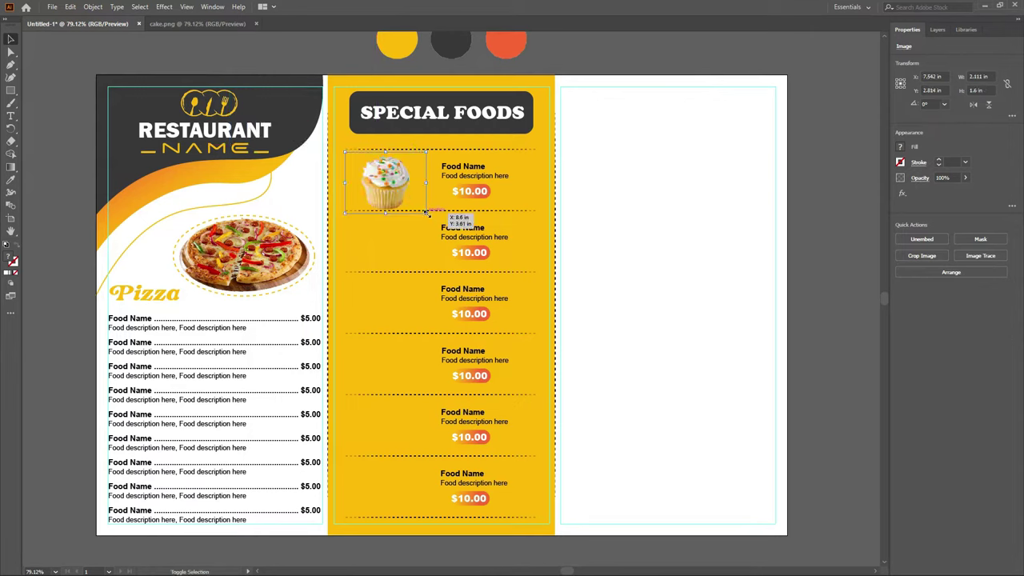
drag(344, 150, 340, 148)
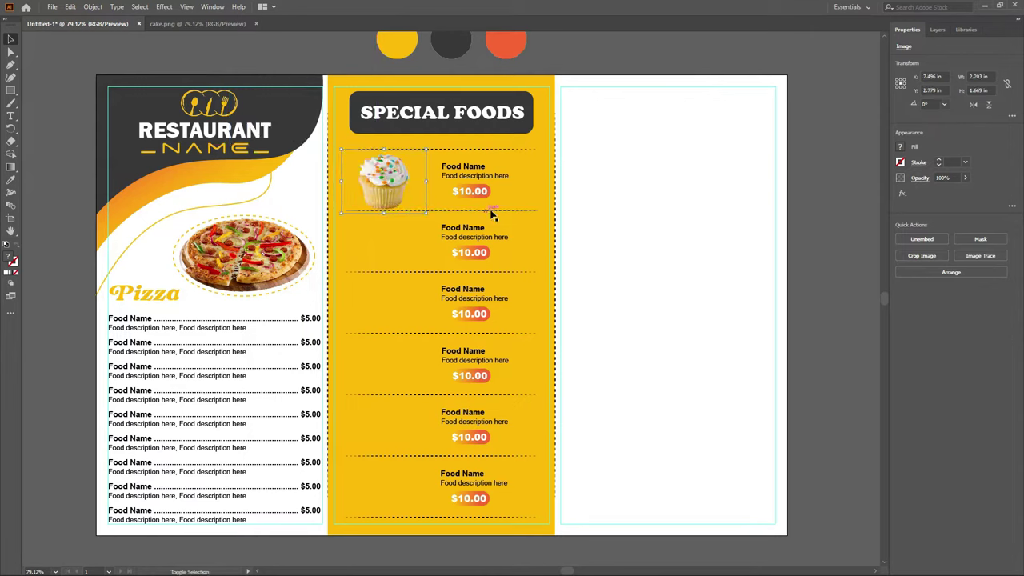
key(Left)
key(Left)
key(Left)
key(Left)
key(Left)
key(Left)
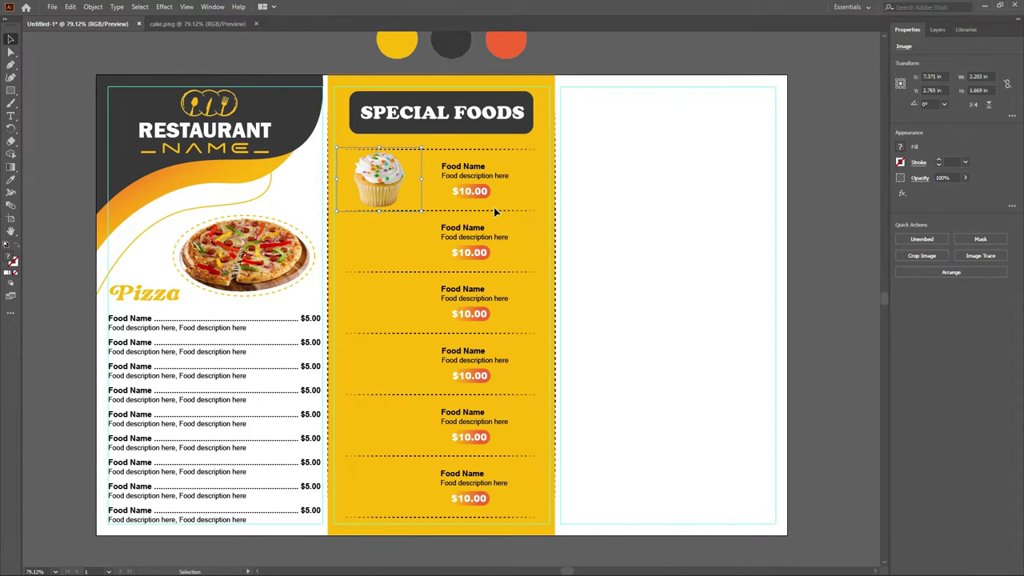
key(Up)
key(Up)
key(Up)
click(630, 230)
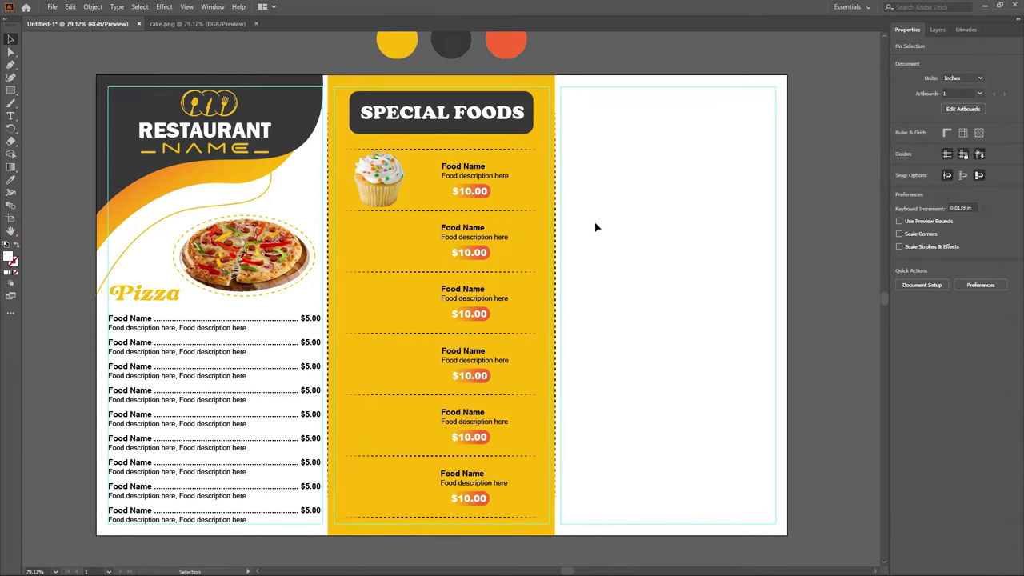
key(ctrl+o)
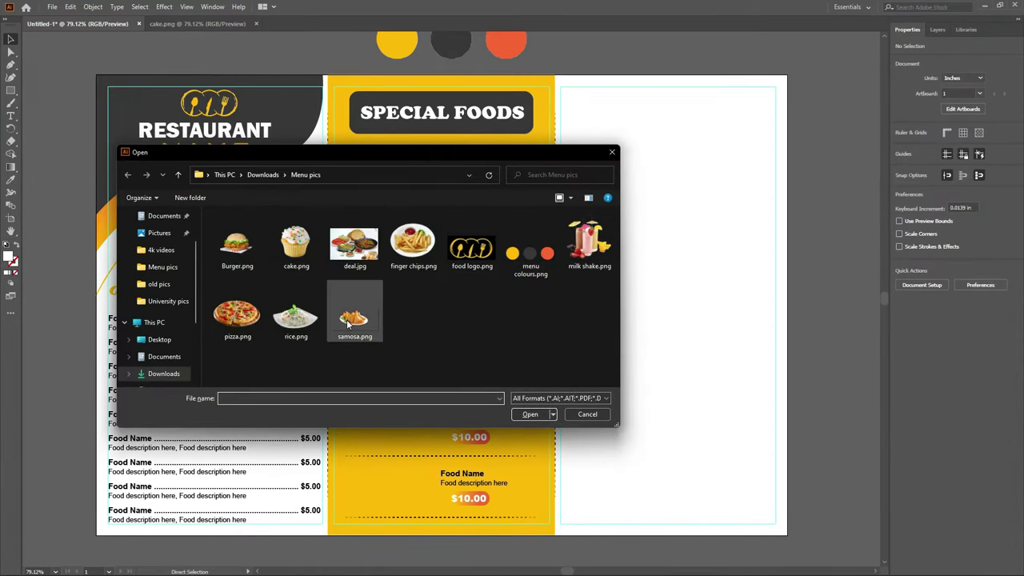
Open the samosa picture and place it, shrunk, beside the second food entry.
click(354, 316)
click(530, 414)
drag(482, 379, 380, 260)
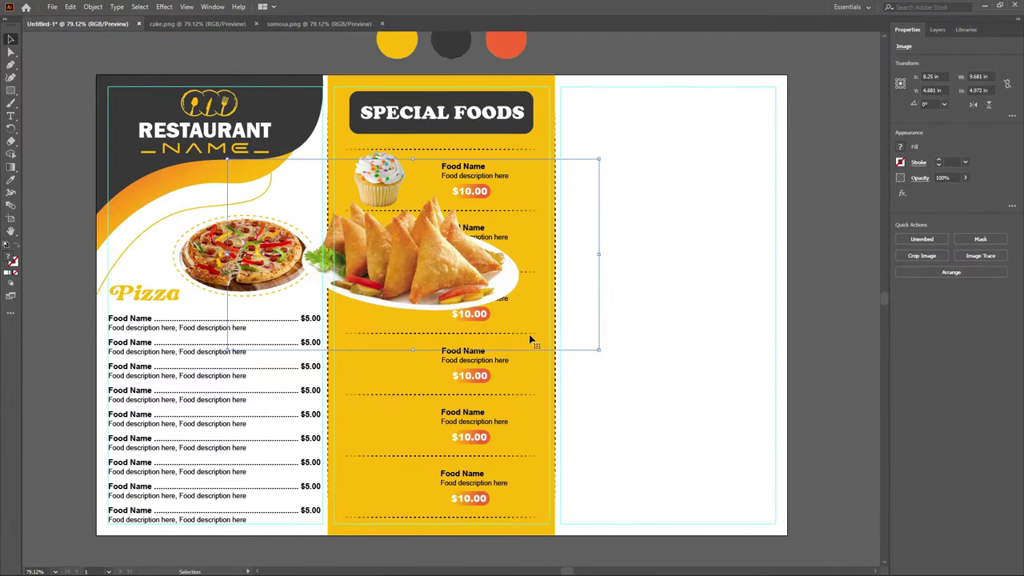
drag(599, 348, 322, 214)
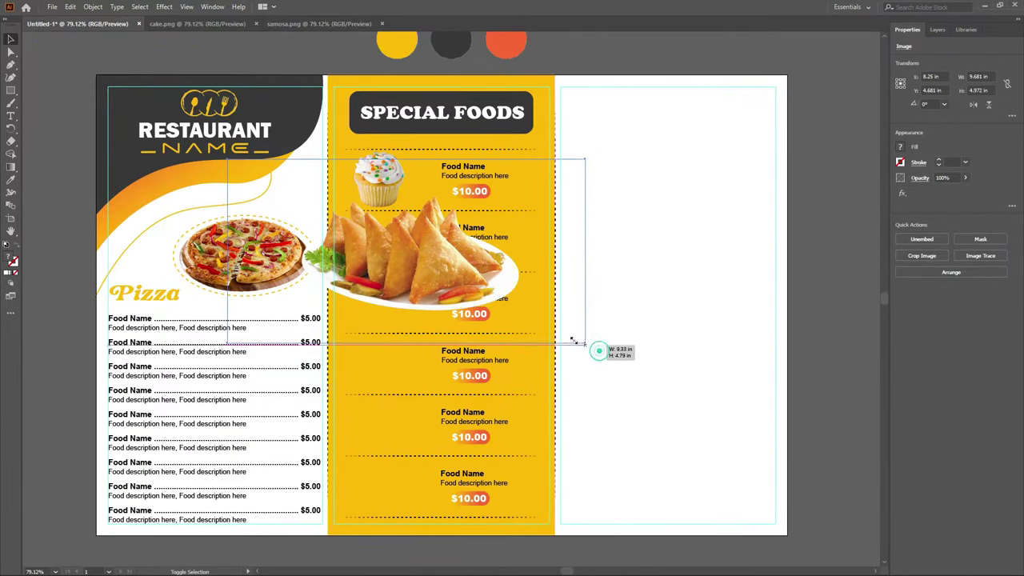
drag(283, 182, 462, 284)
Crop the samosa photo tighter on its sides and top.
right_click(406, 257)
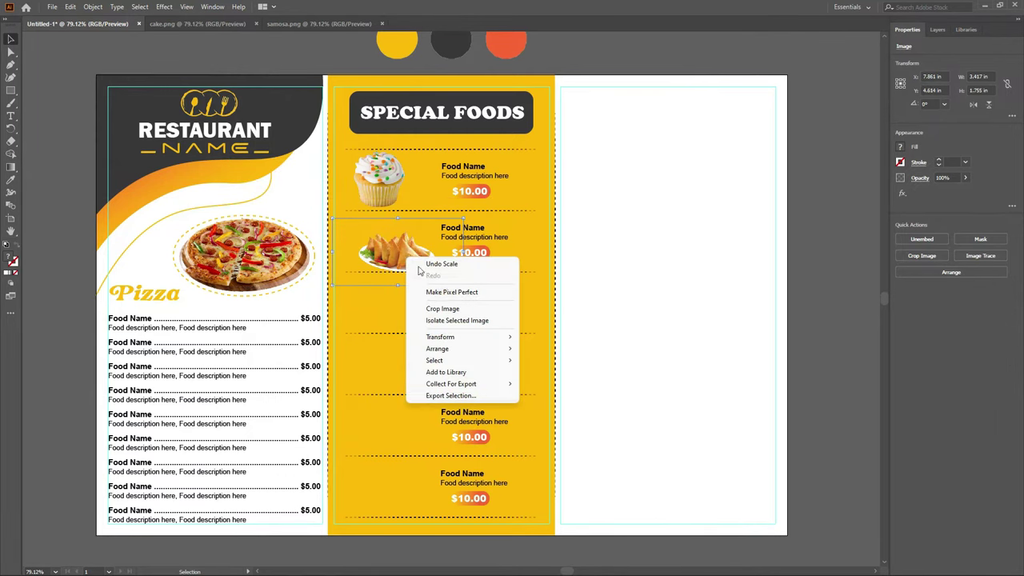
click(450, 309)
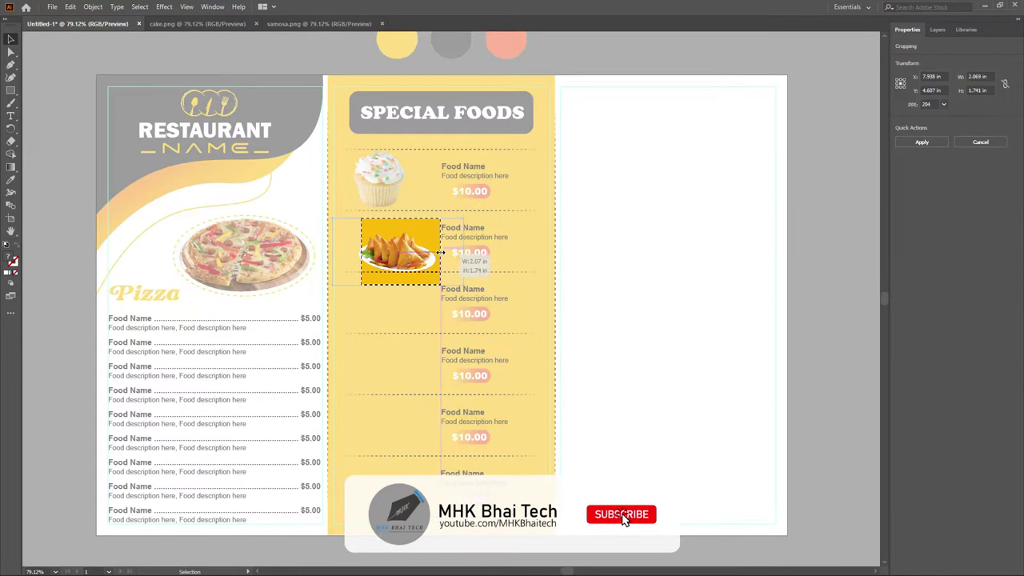
drag(363, 251, 357, 251)
drag(400, 285, 399, 272)
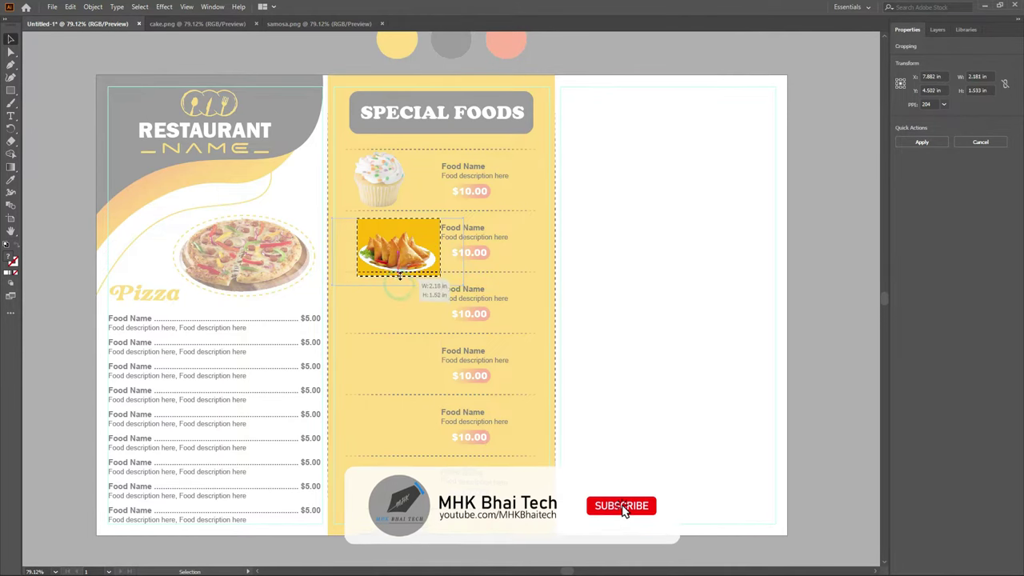
drag(398, 219, 398, 227)
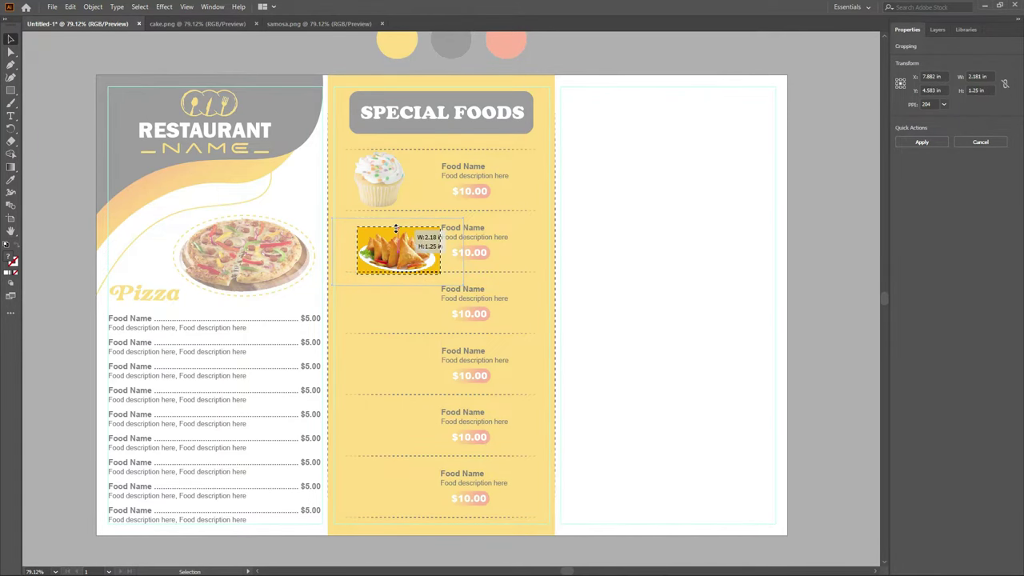
key(Return)
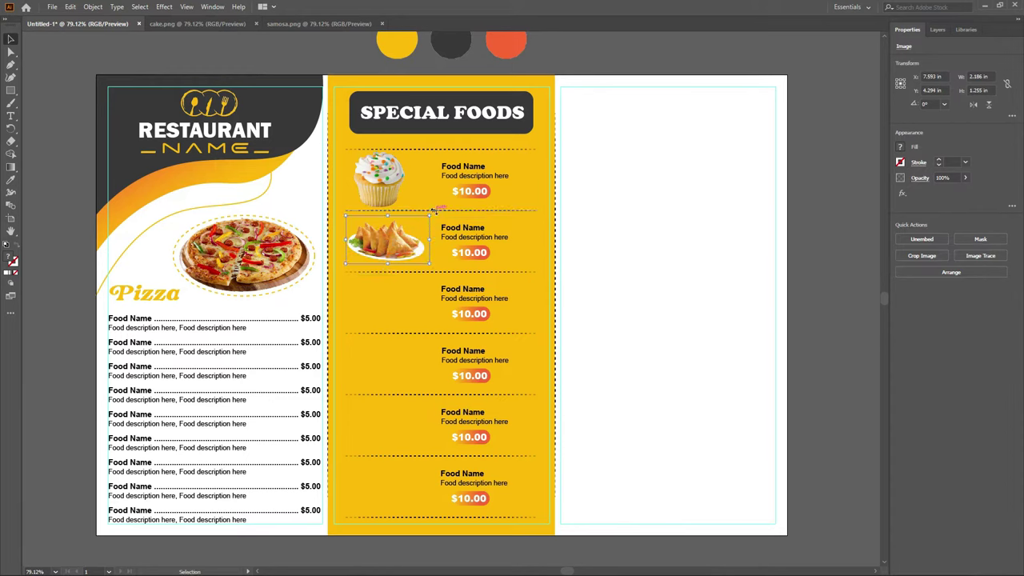
Tilt the samosa photo slightly and nudge it into the second food slot.
drag(434, 209, 429, 206)
drag(387, 251, 436, 266)
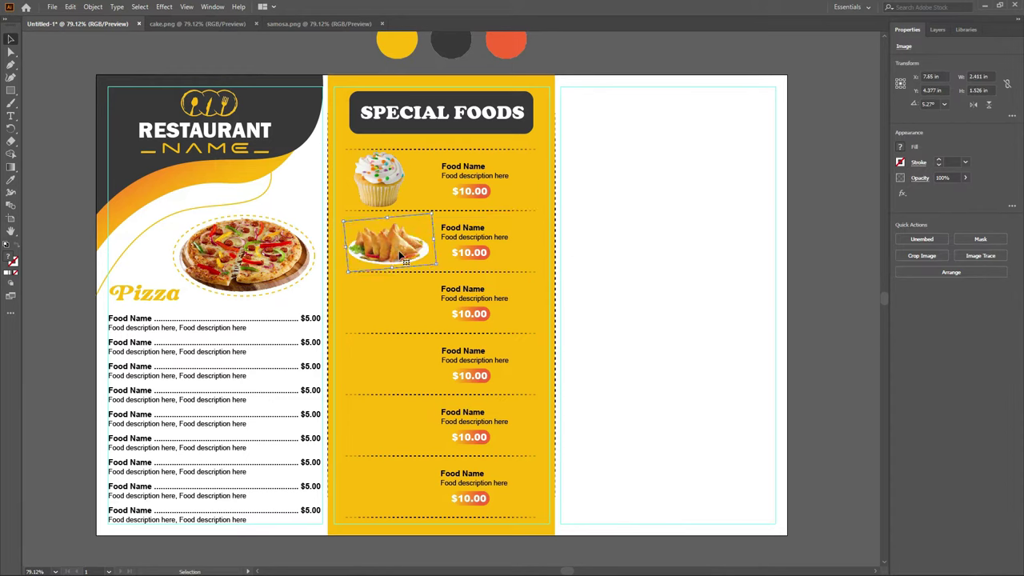
key(Left)
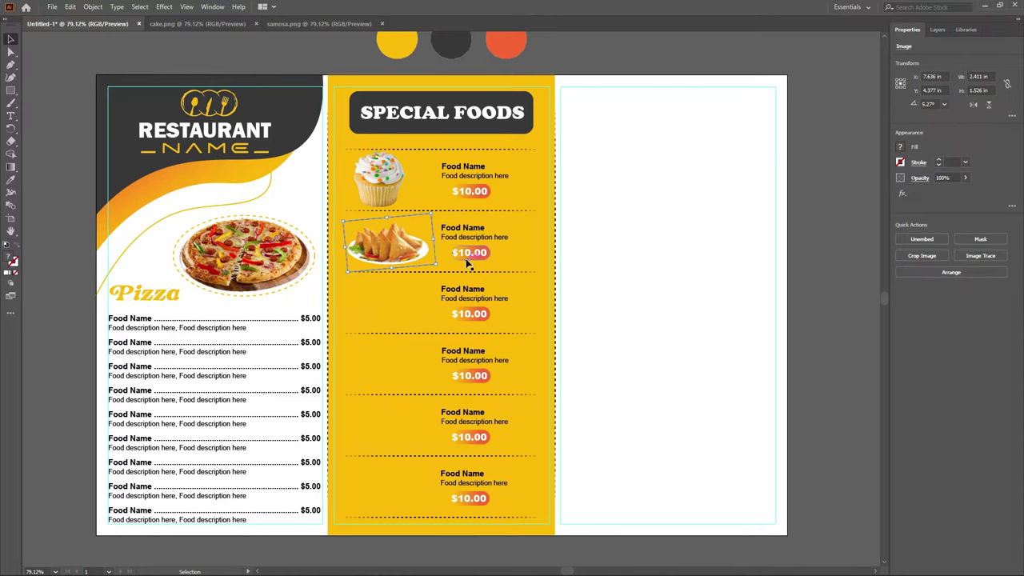
click(608, 280)
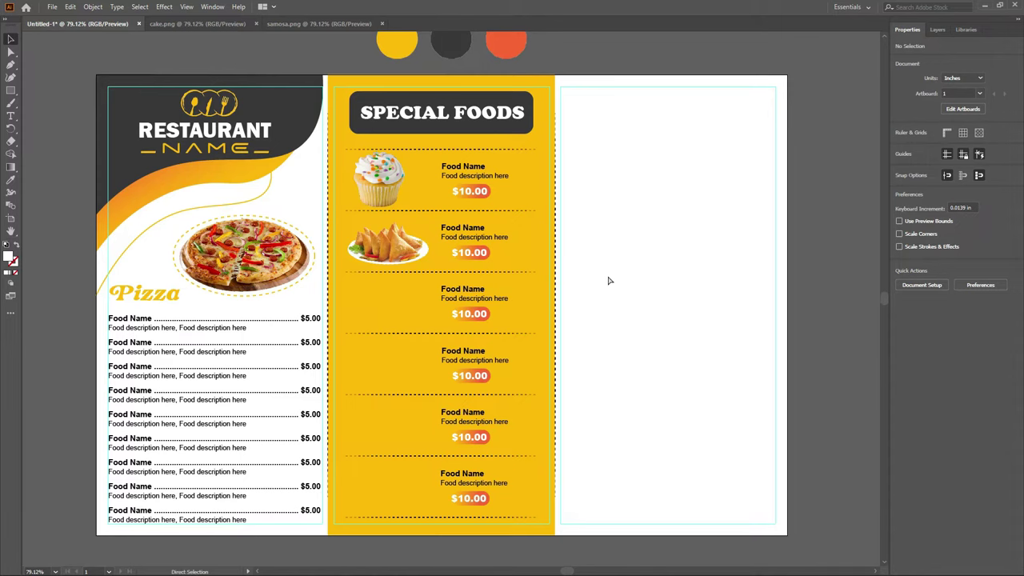
key(ctrl+o)
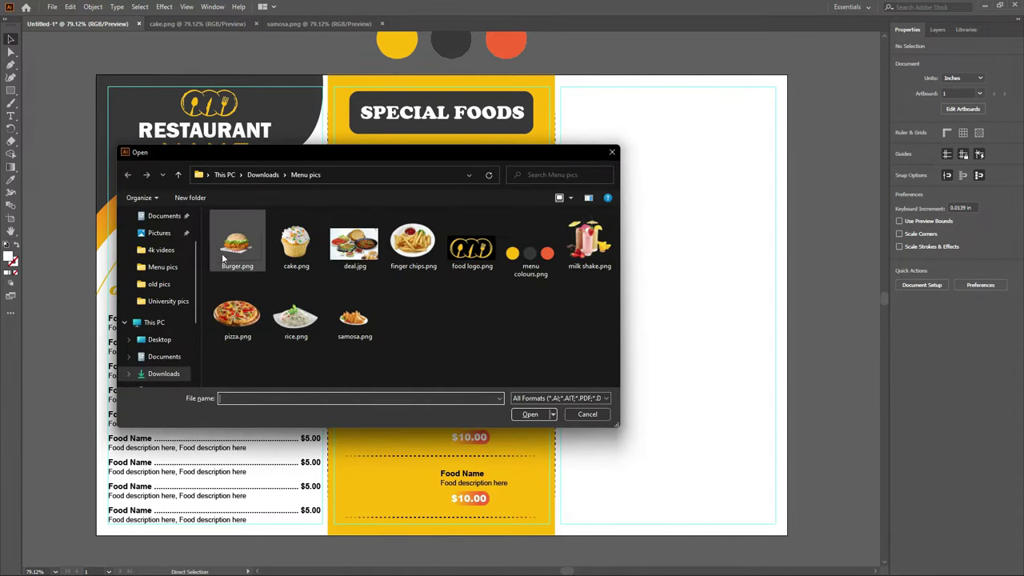
Open Burger.png and crop it tightly around the burger.
click(237, 248)
click(529, 414)
right_click(468, 311)
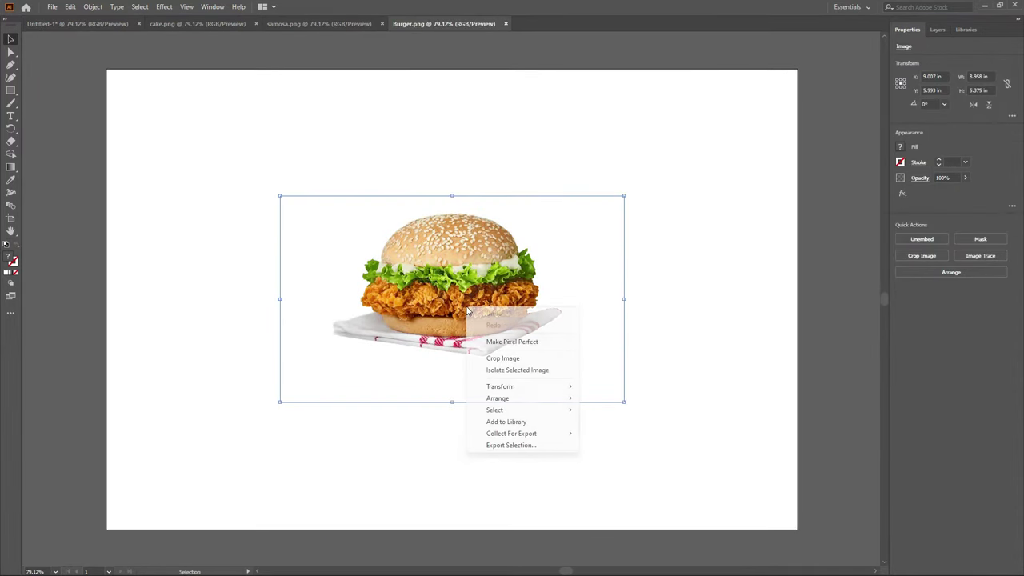
click(502, 358)
drag(450, 199, 450, 210)
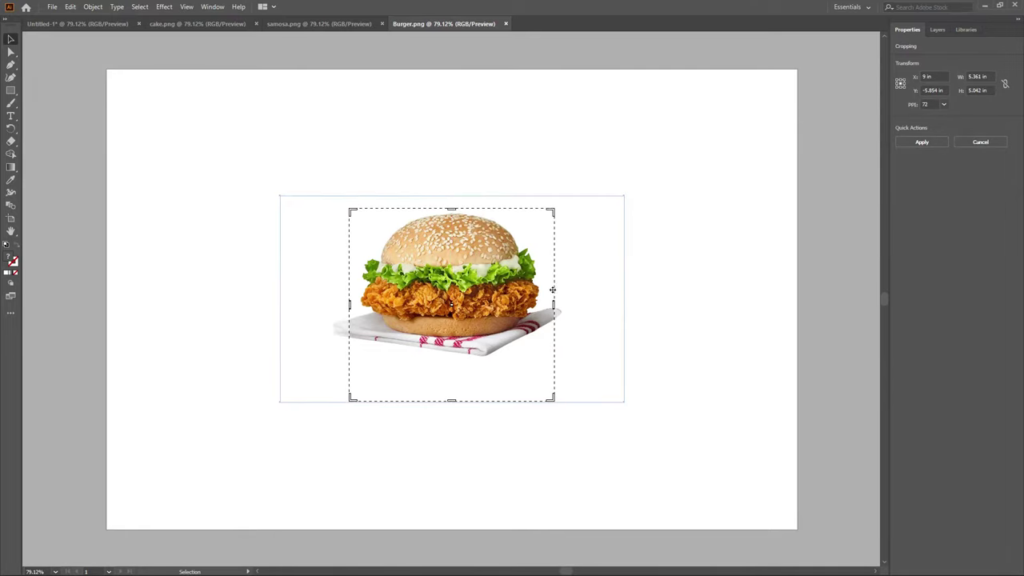
drag(553, 298, 563, 305)
drag(350, 305, 328, 305)
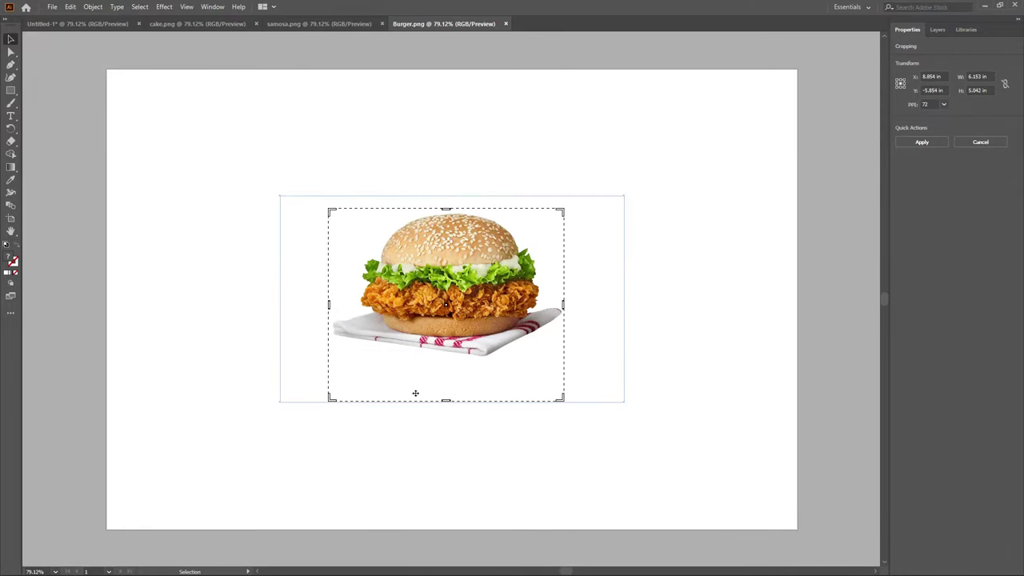
drag(450, 399, 451, 360)
key(Return)
Move the cropped burger into Untitled-1 and scale it into the third food slot.
drag(384, 238, 282, 201)
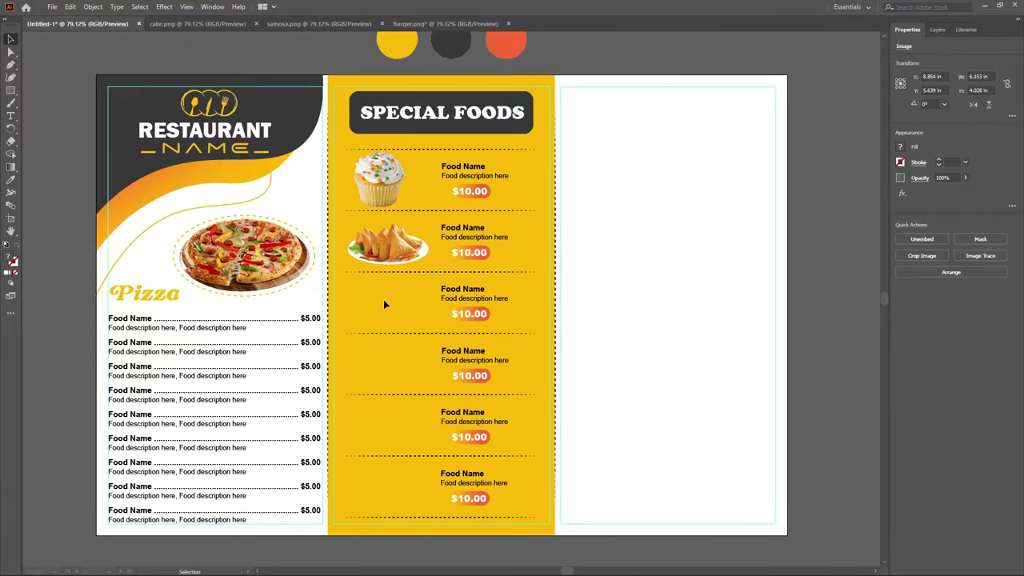
drag(383, 304, 467, 358)
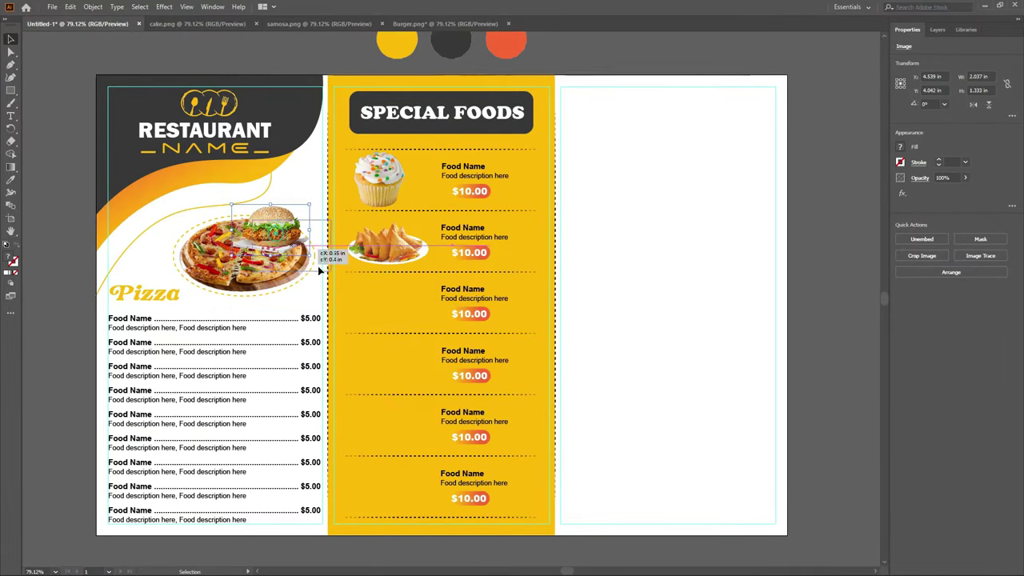
drag(296, 268, 400, 314)
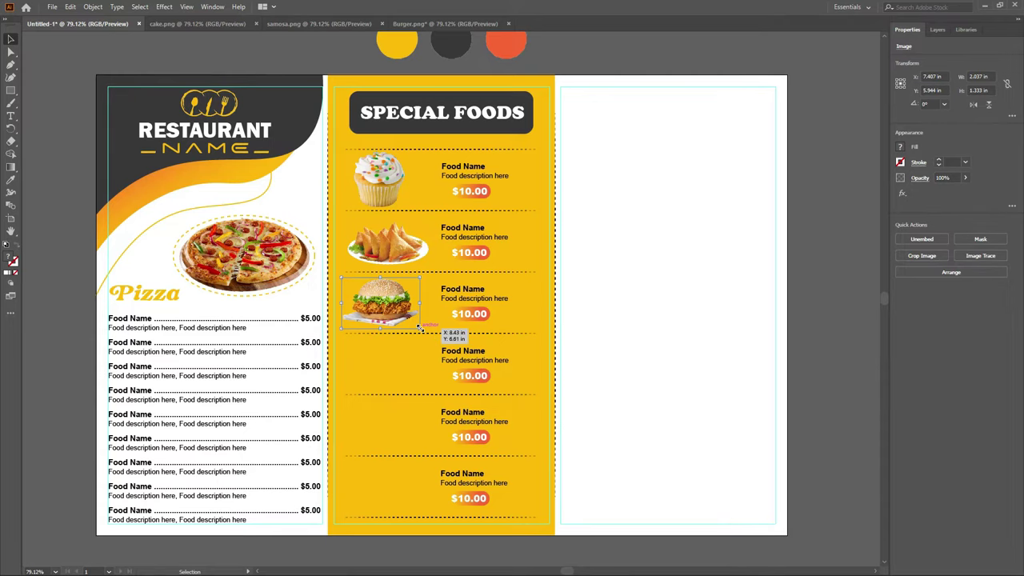
drag(395, 310, 398, 314)
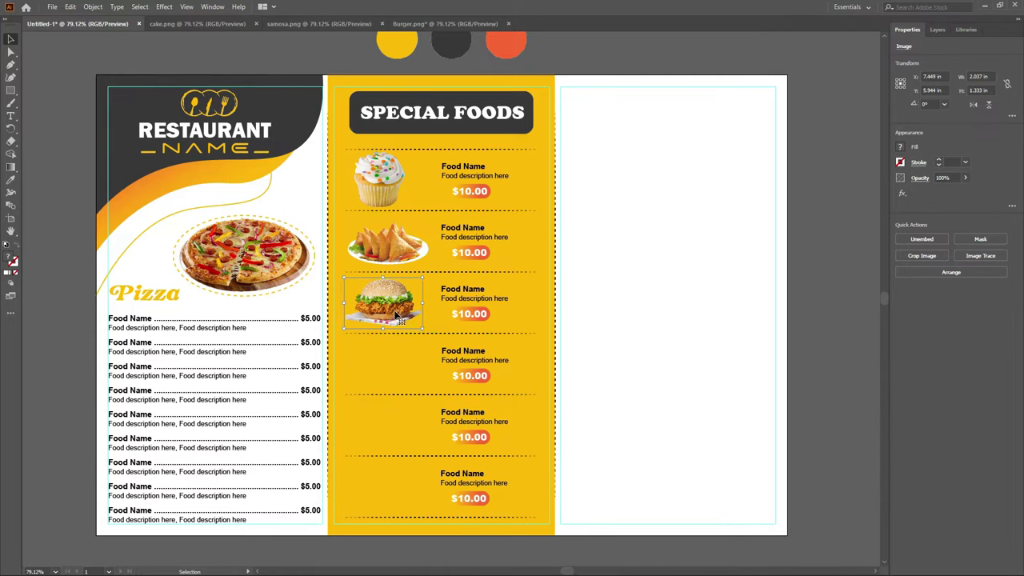
click(627, 307)
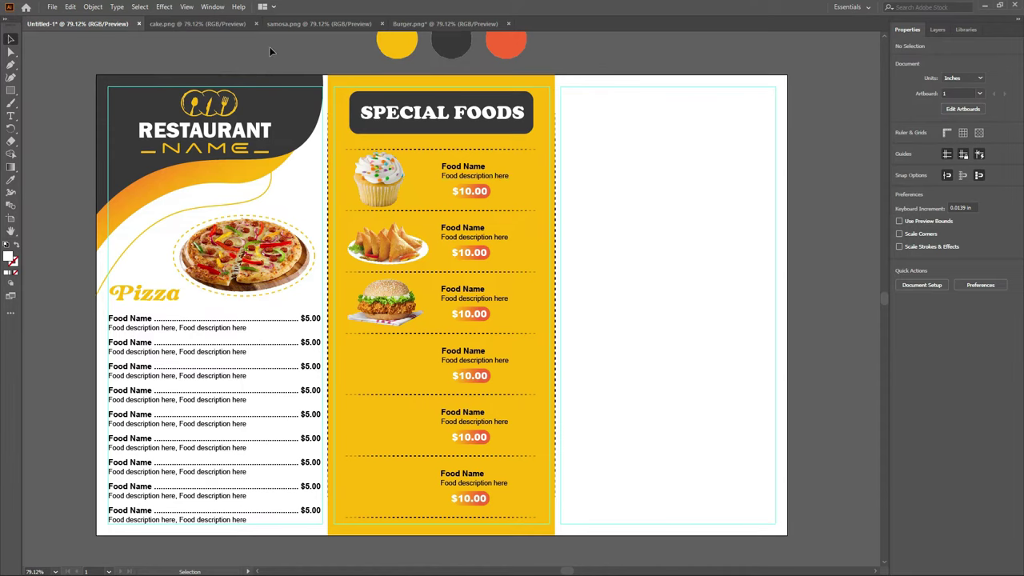
Close the cake, samosa and burger documents without saving, and bring up the Open dialog.
click(256, 23)
click(256, 23)
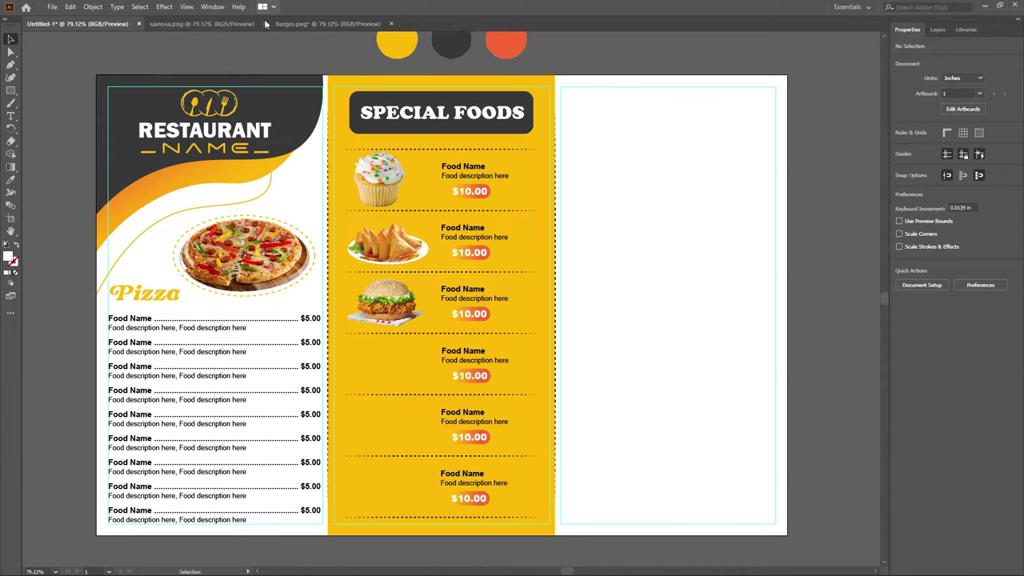
click(264, 24)
click(574, 306)
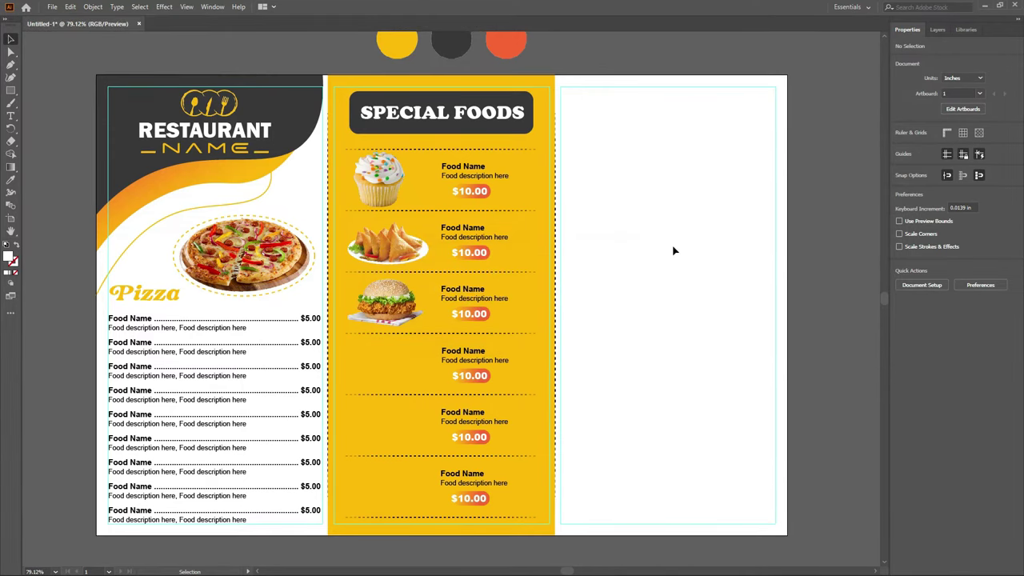
key(ctrl+o)
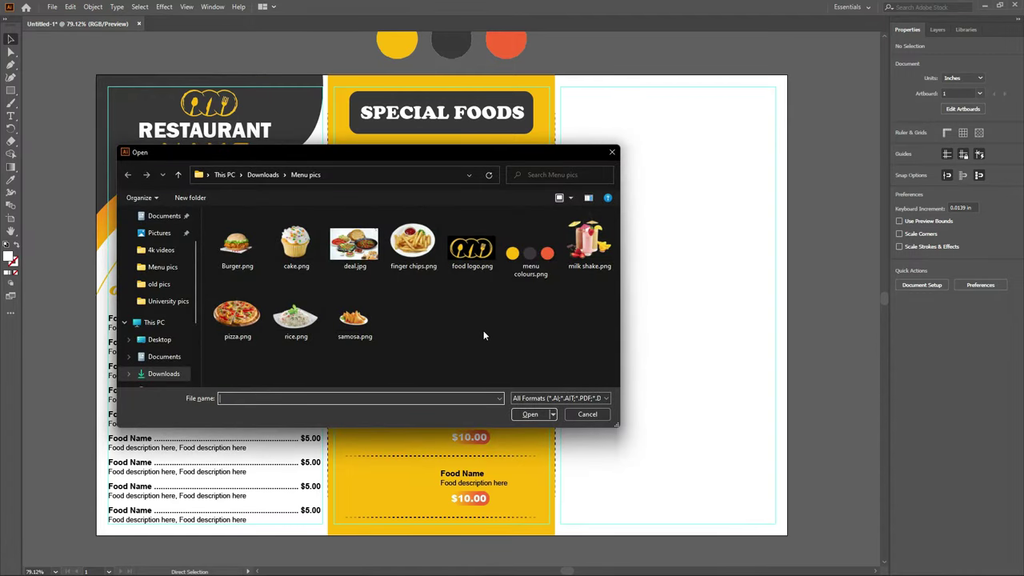
Open rice.png, move it onto the menu and scale it into the fourth food slot.
click(296, 320)
click(530, 413)
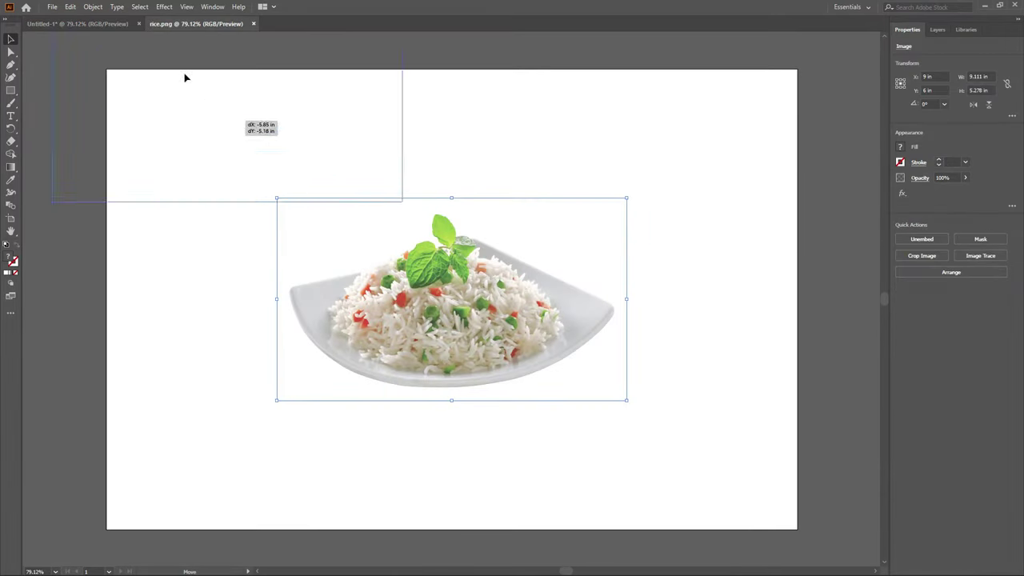
click(103, 24)
drag(103, 24, 439, 392)
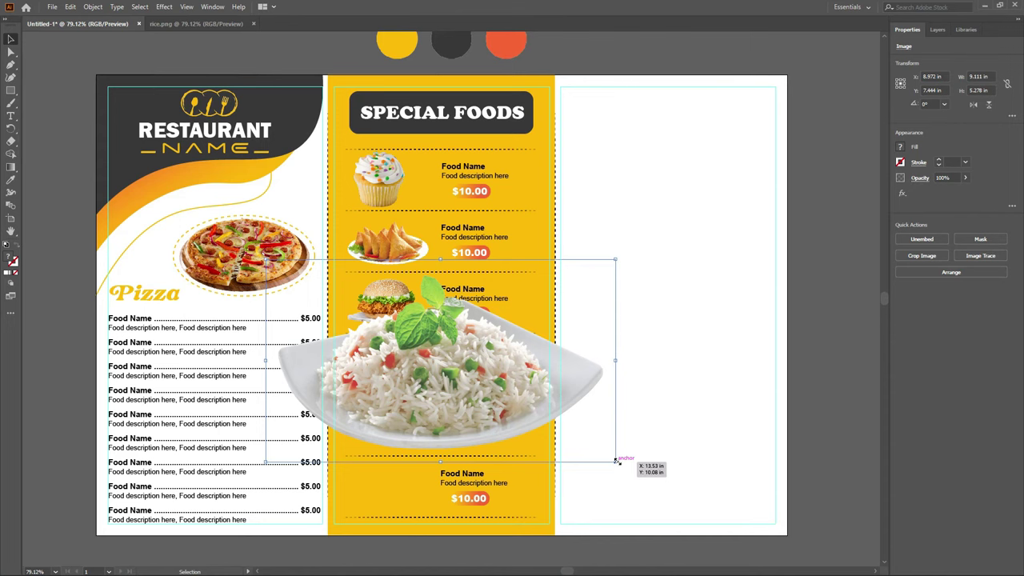
mouse_move(618, 461)
mouse_down()
mouse_move(324, 286)
mouse_move(369, 349)
mouse_move(434, 392)
mouse_up()
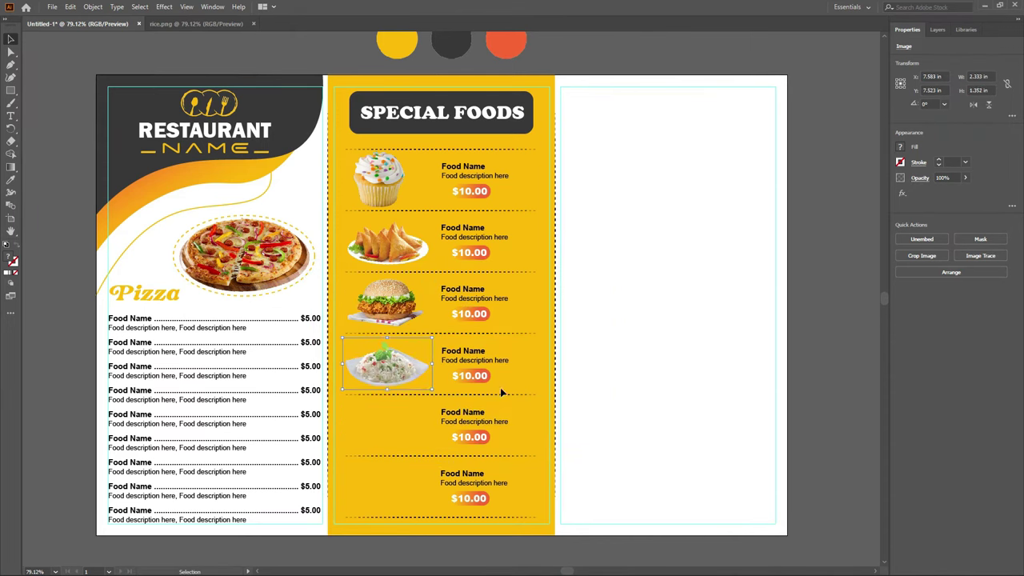
click(614, 374)
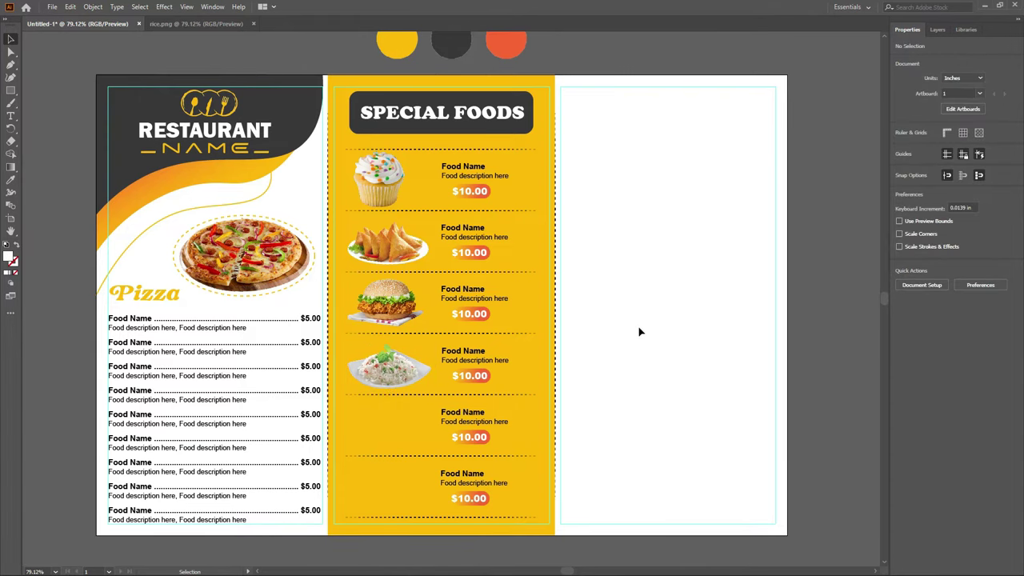
click(425, 192)
click(646, 232)
Open finger chips.png, paste it into the menu and scale it into the fifth slot.
key(ctrl+o)
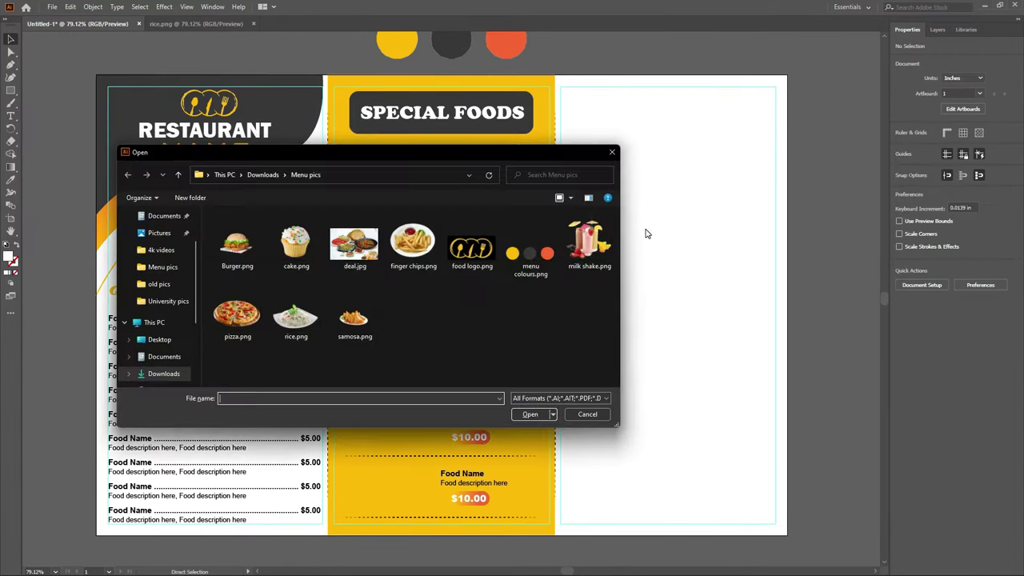
click(413, 244)
click(529, 414)
key(ctrl+a)
key(ctrl+c)
click(77, 23)
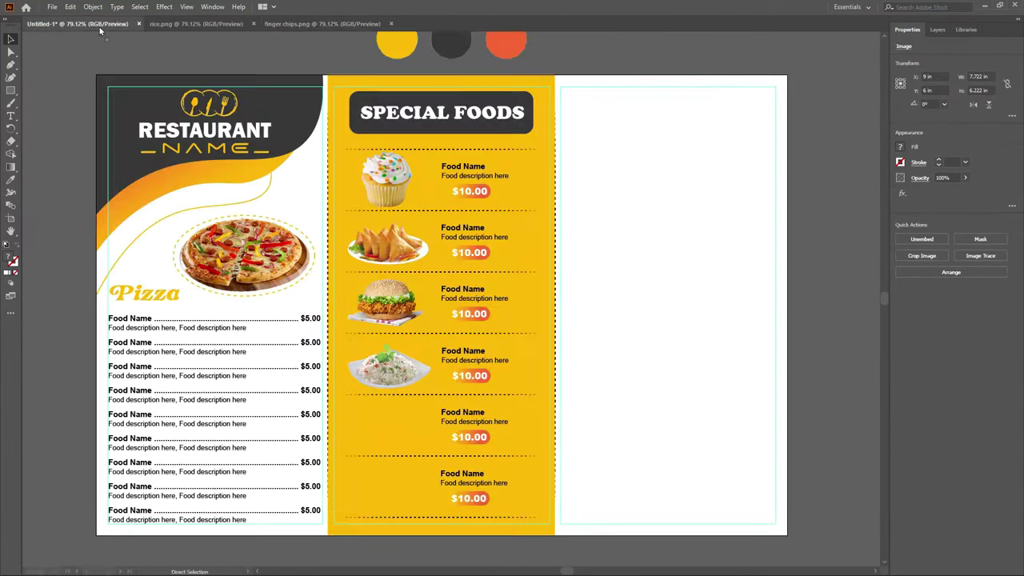
key(ctrl+v)
mouse_move(552, 516)
mouse_down()
mouse_move(376, 420)
mouse_move(436, 456)
mouse_up()
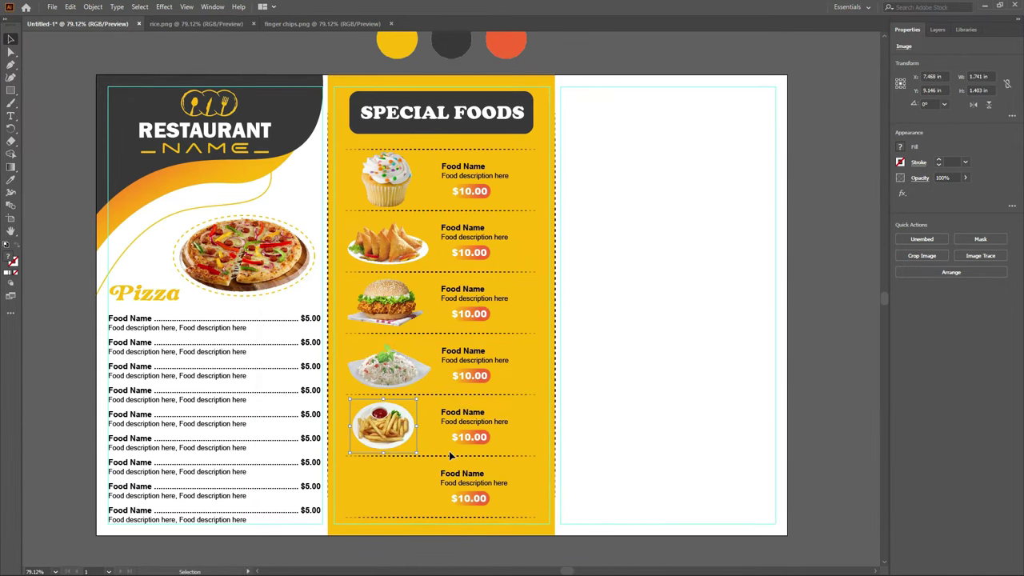
click(628, 439)
Open milk shake.png and scale it into the bottom food slot.
key(ctrl+o)
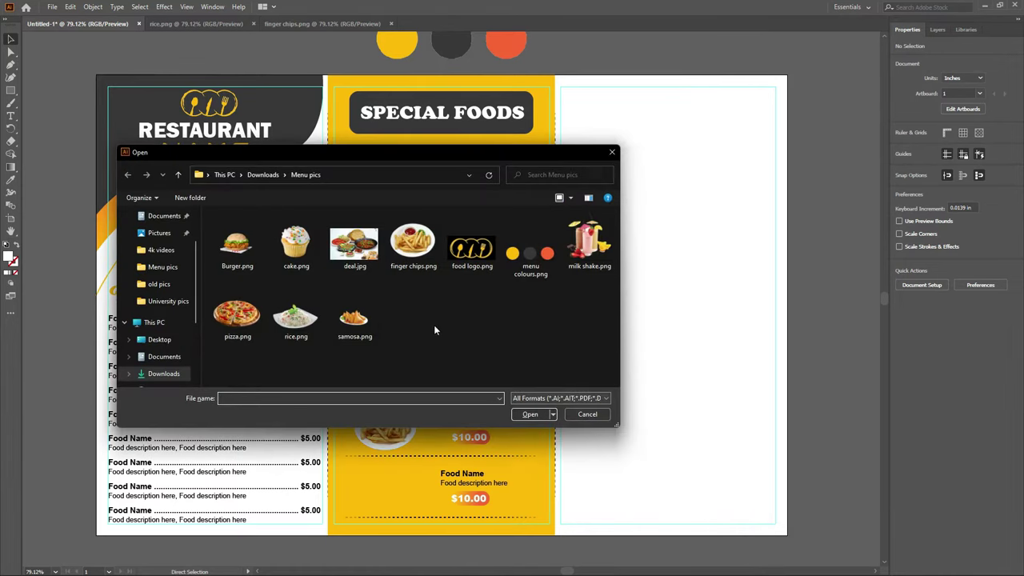
click(529, 414)
mouse_move(446, 338)
mouse_down()
mouse_move(483, 528)
mouse_move(390, 390)
mouse_up()
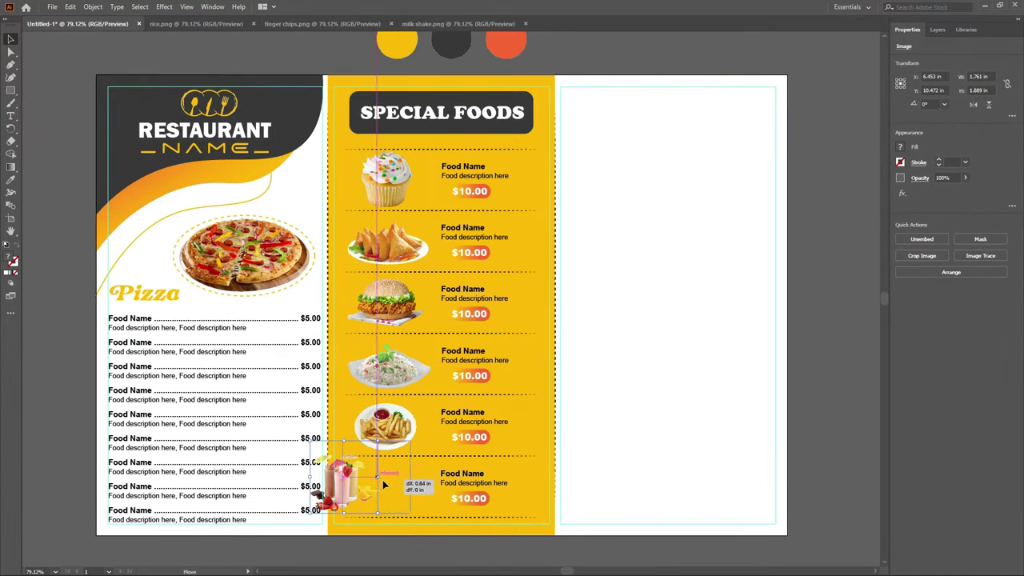
drag(390, 482, 419, 484)
click(612, 439)
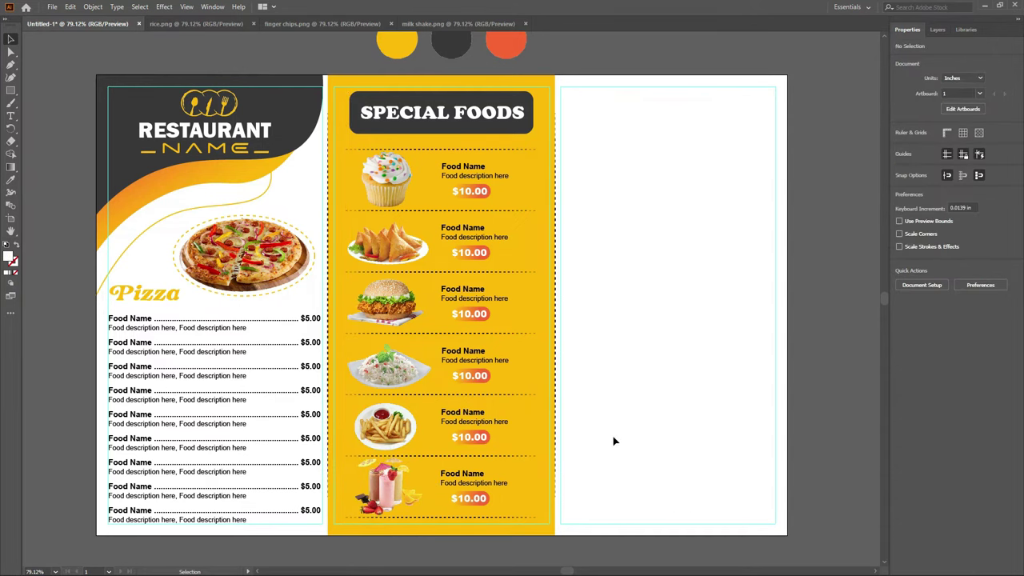
Draw a tall rectangle at the top of the empty right panel.
key(h)
drag(659, 285, 560, 281)
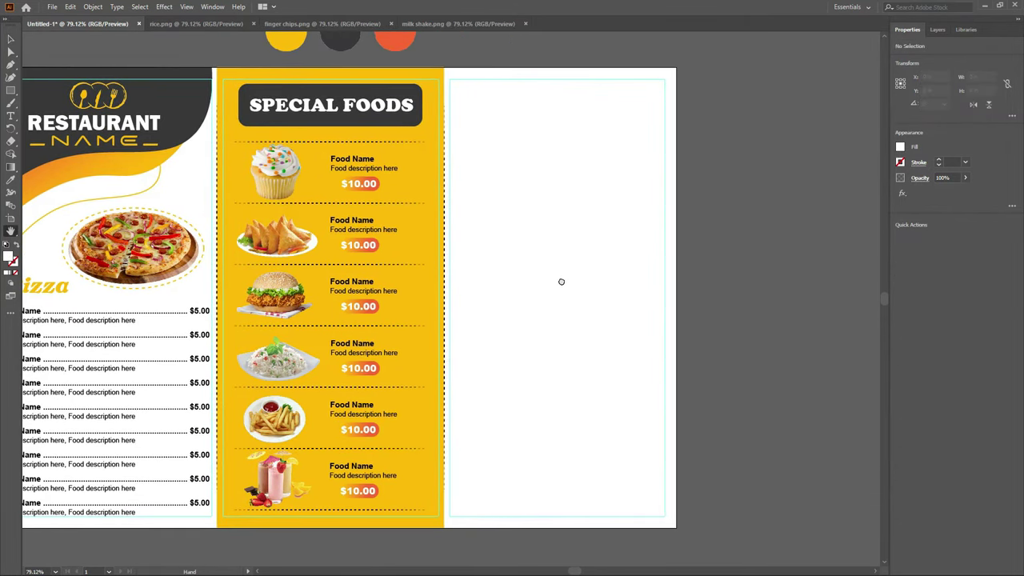
click(11, 91)
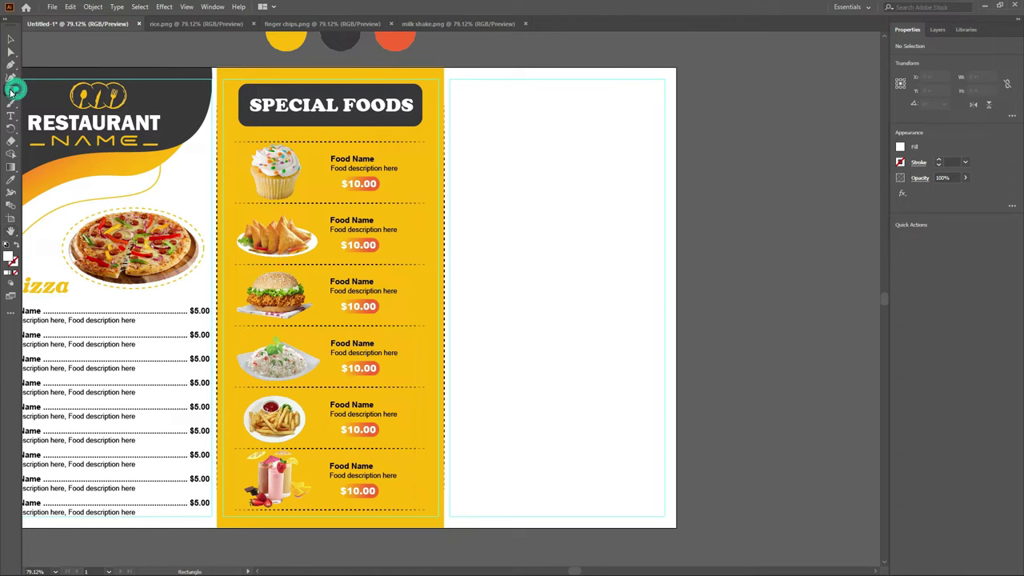
mouse_move(492, 67)
mouse_down()
mouse_move(623, 204)
mouse_move(611, 214)
mouse_up()
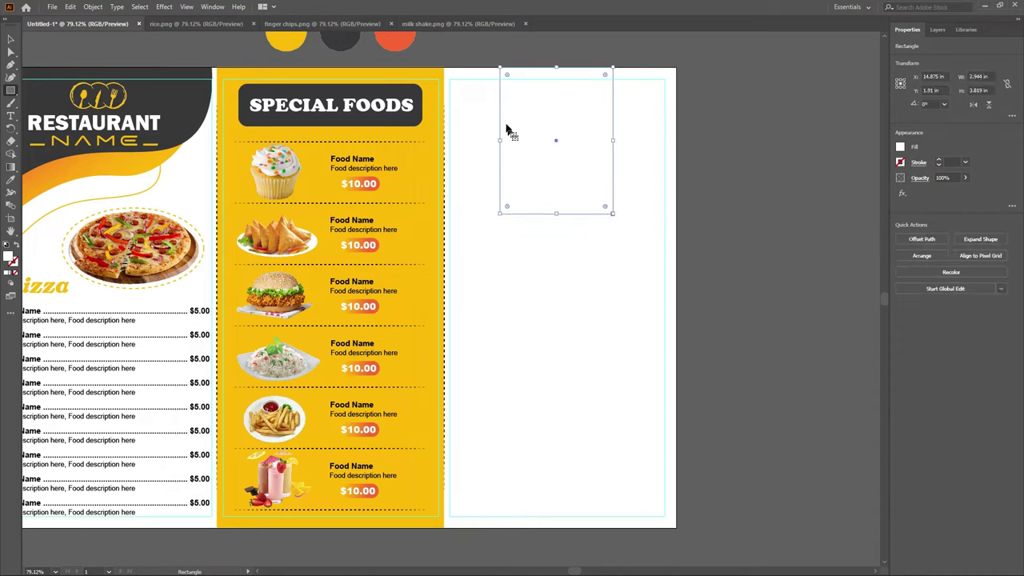
click(11, 39)
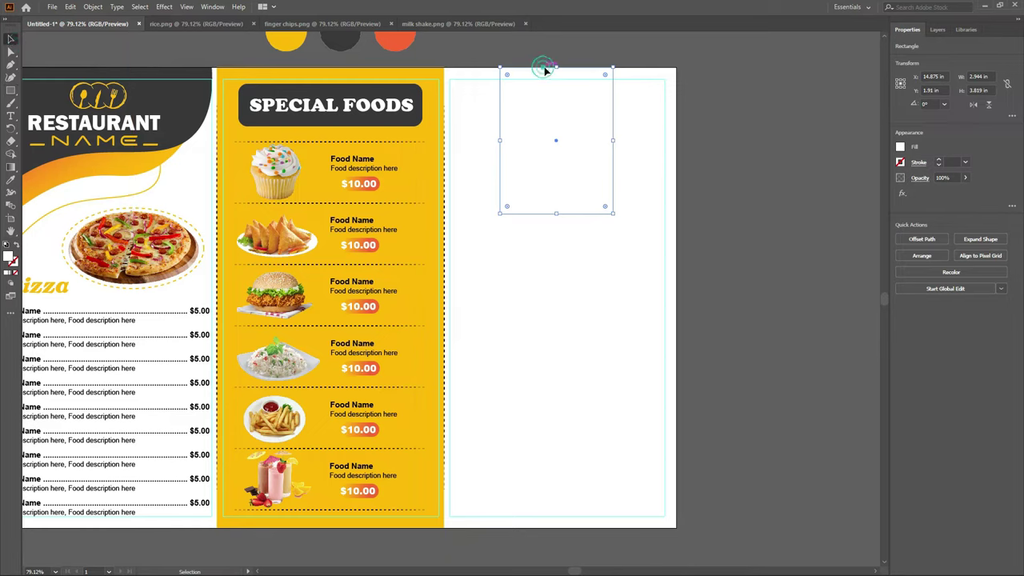
drag(544, 71, 547, 69)
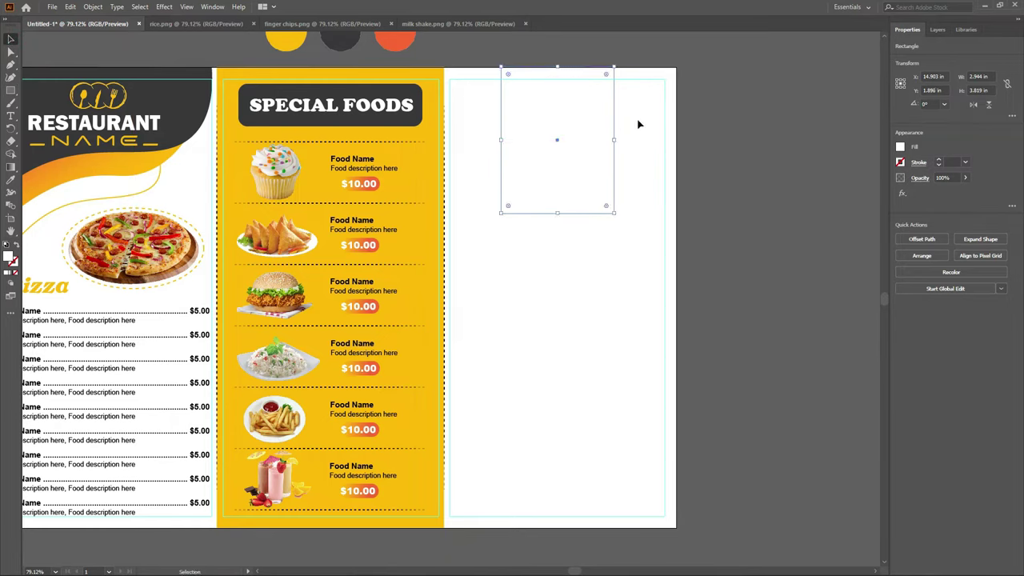
click(634, 121)
click(548, 71)
Give the rectangle the sampled gradient at 90°, reversed so orange sits on top of yellow.
click(12, 182)
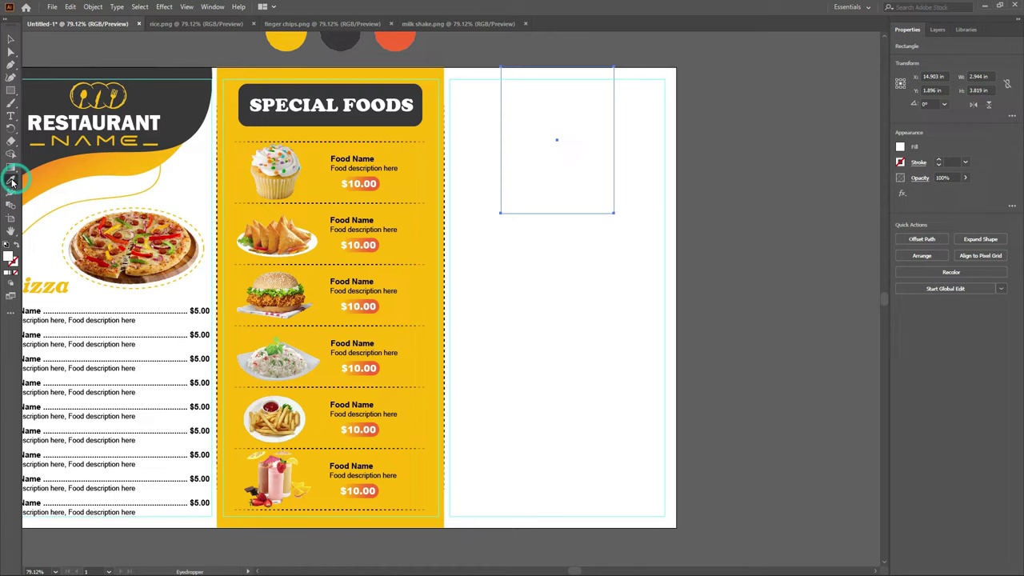
click(117, 168)
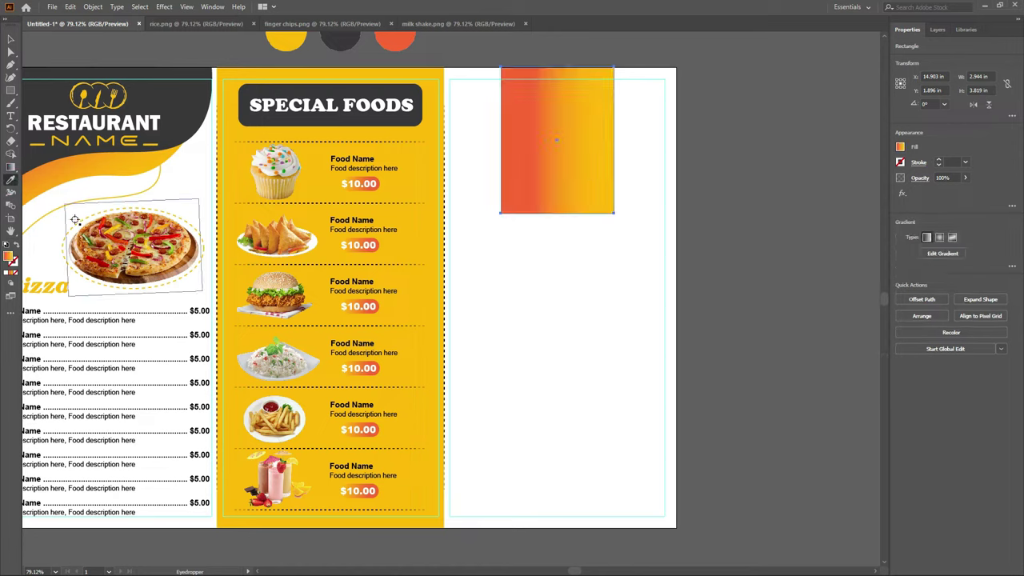
click(11, 274)
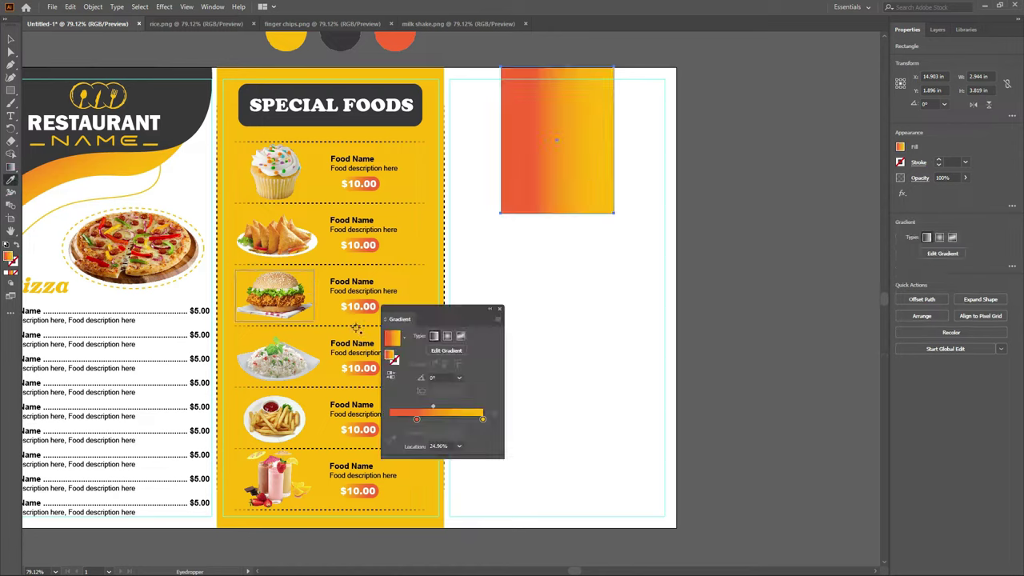
click(431, 378)
text(90)
key(Return)
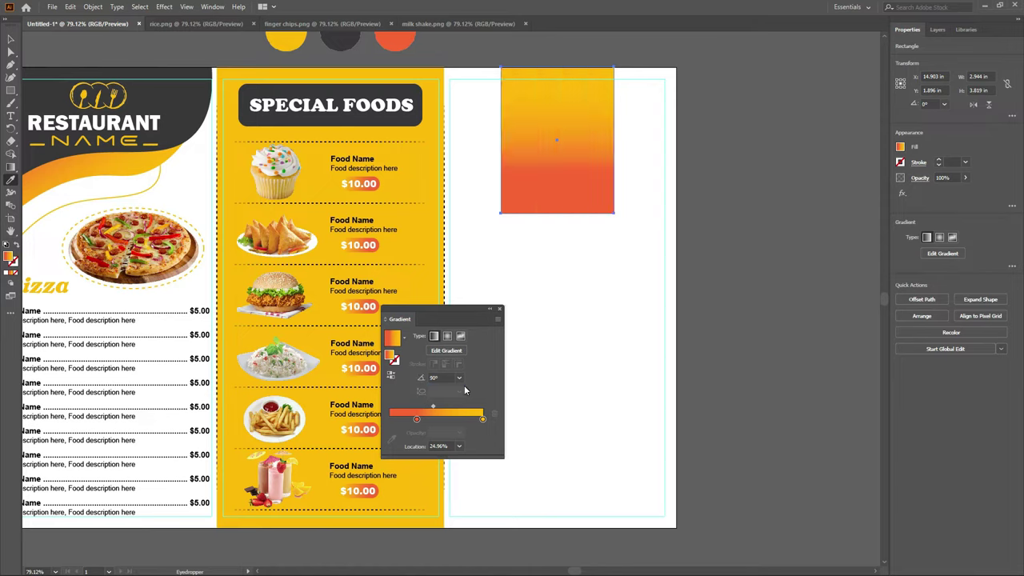
click(392, 379)
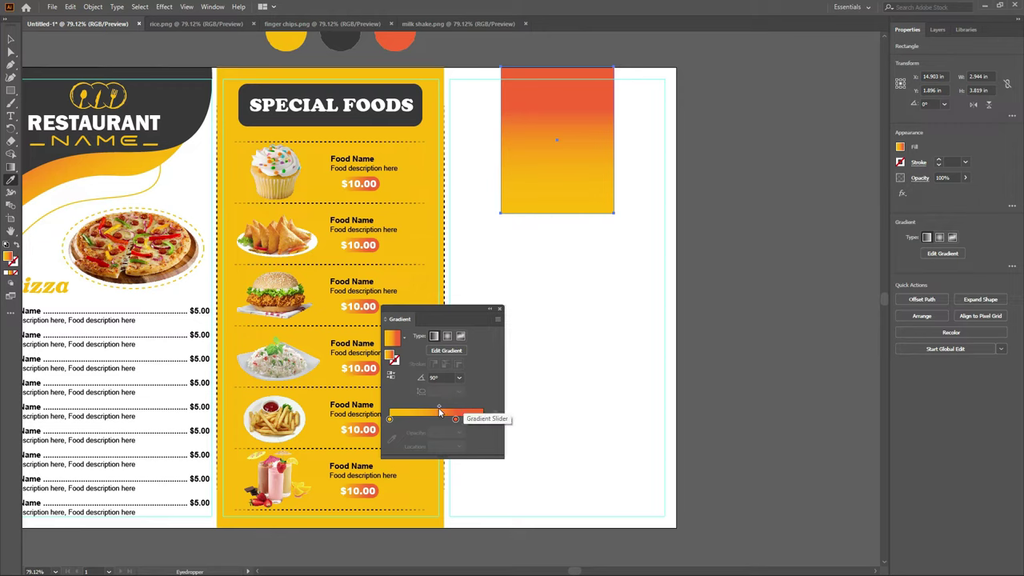
mouse_move(456, 421)
mouse_down()
mouse_move(482, 420)
mouse_move(468, 410)
mouse_up()
click(459, 407)
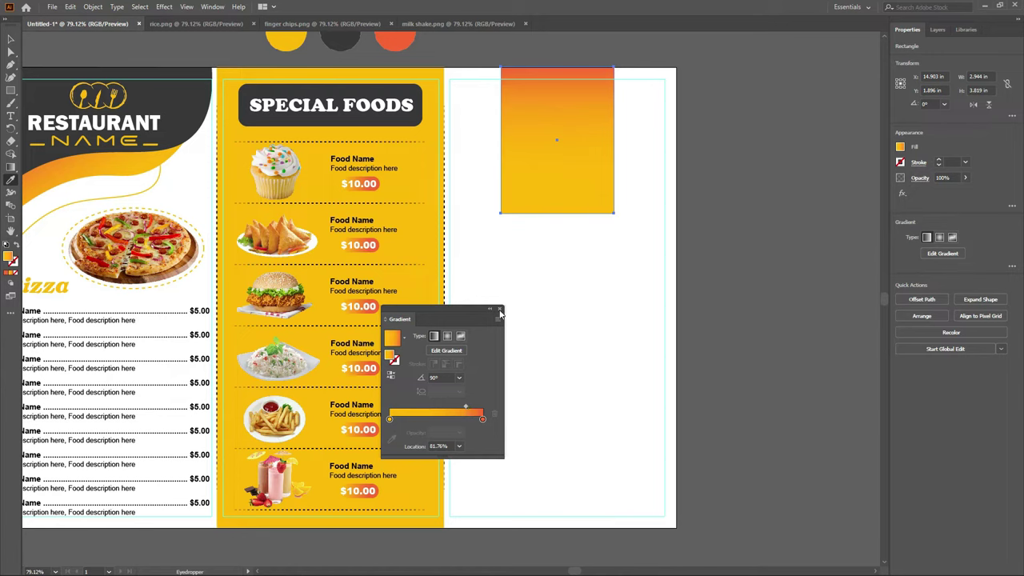
Run the gradient top to bottom and round the rectangle's bottom corners into a semicircular end.
key(g)
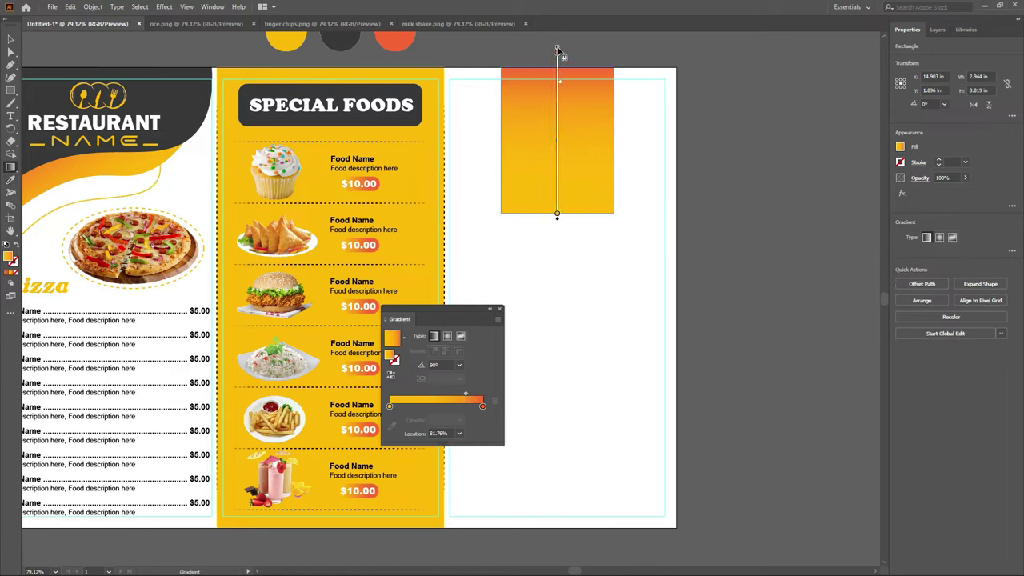
drag(558, 52, 558, 52)
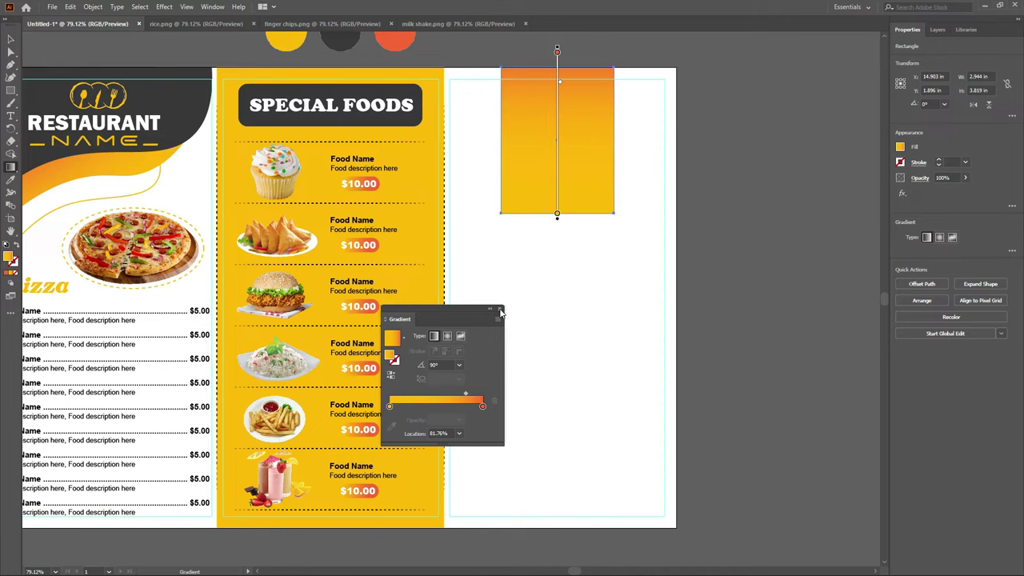
click(500, 309)
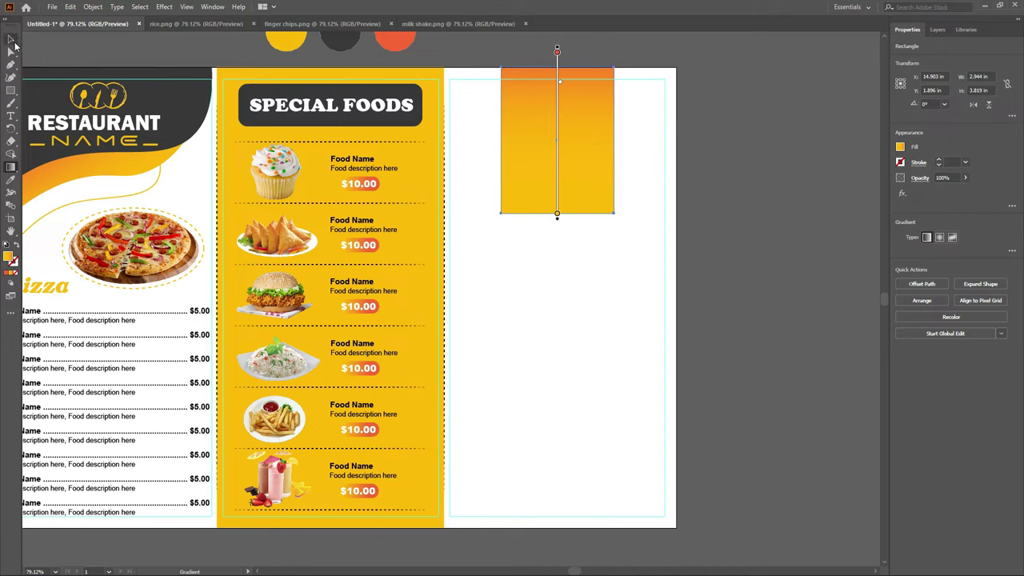
click(12, 40)
click(607, 210)
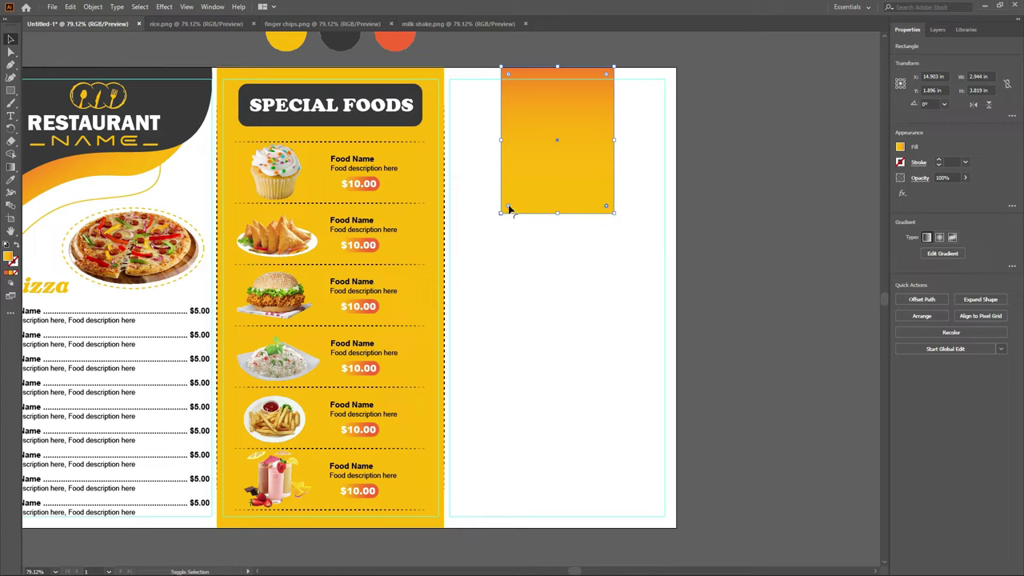
drag(508, 209, 530, 132)
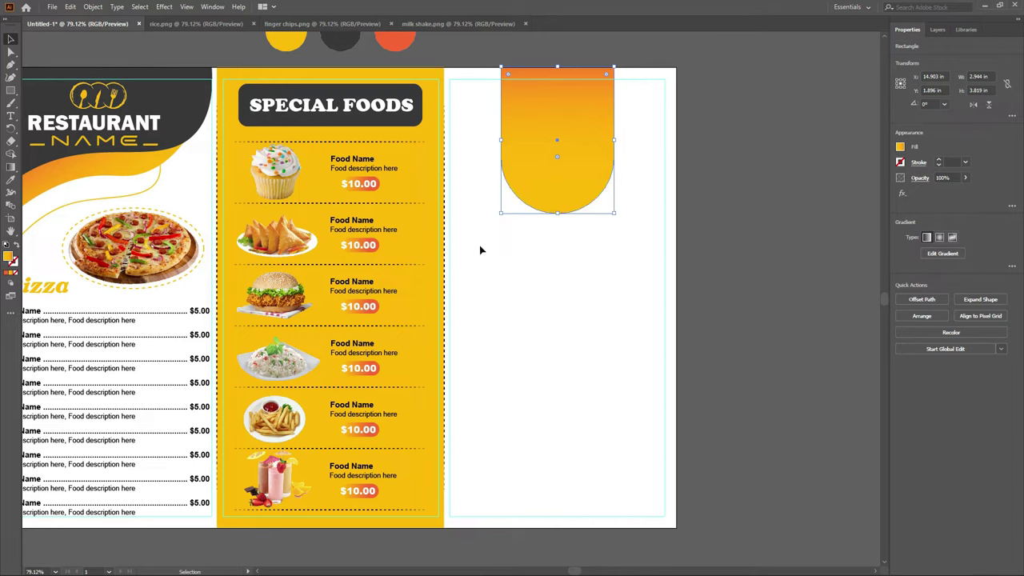
click(618, 272)
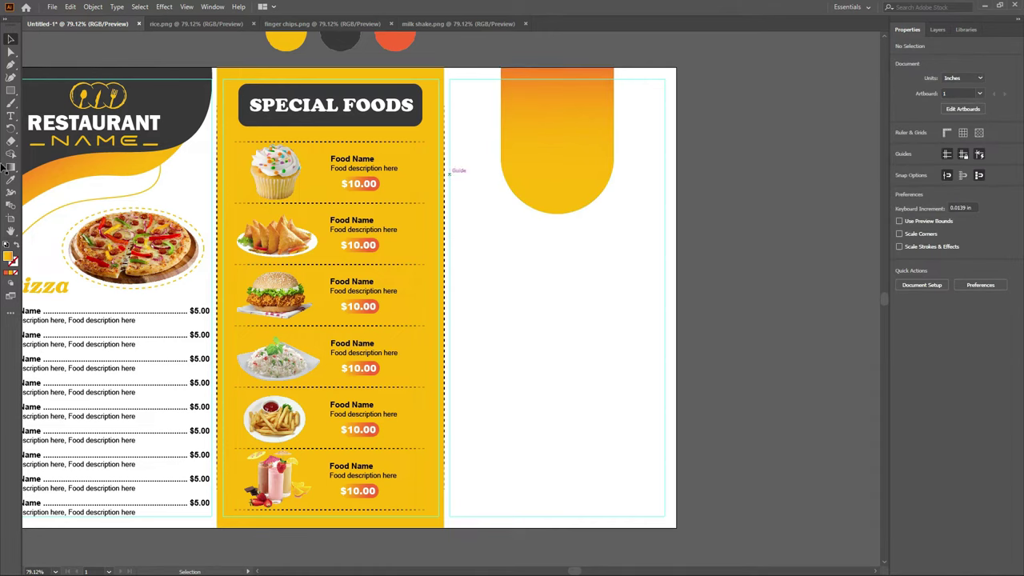
Draw a circle and fit it, slightly shrunk, inside the tab's rounded end.
drag(11, 89, 35, 103)
click(35, 103)
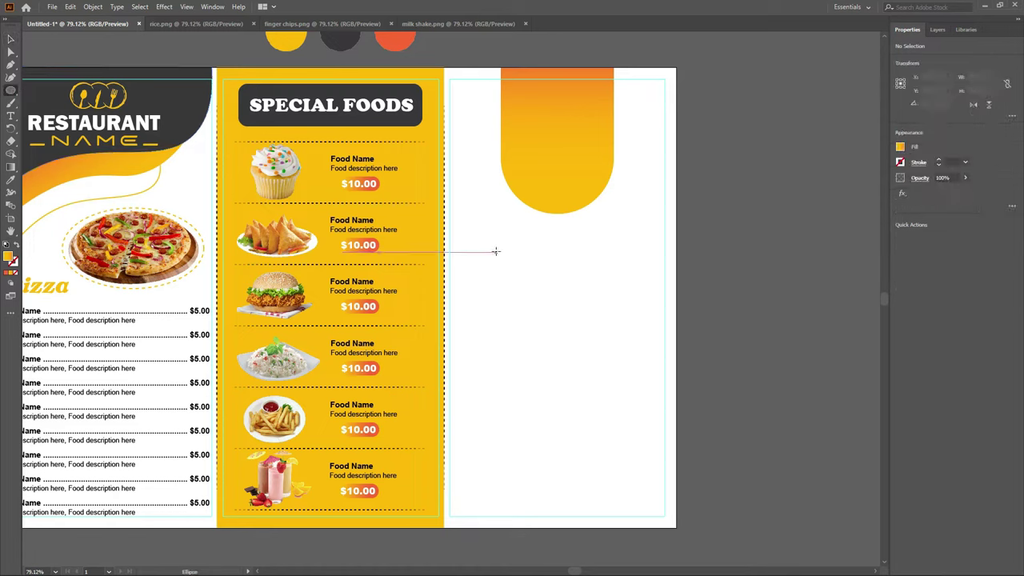
drag(496, 253, 583, 340)
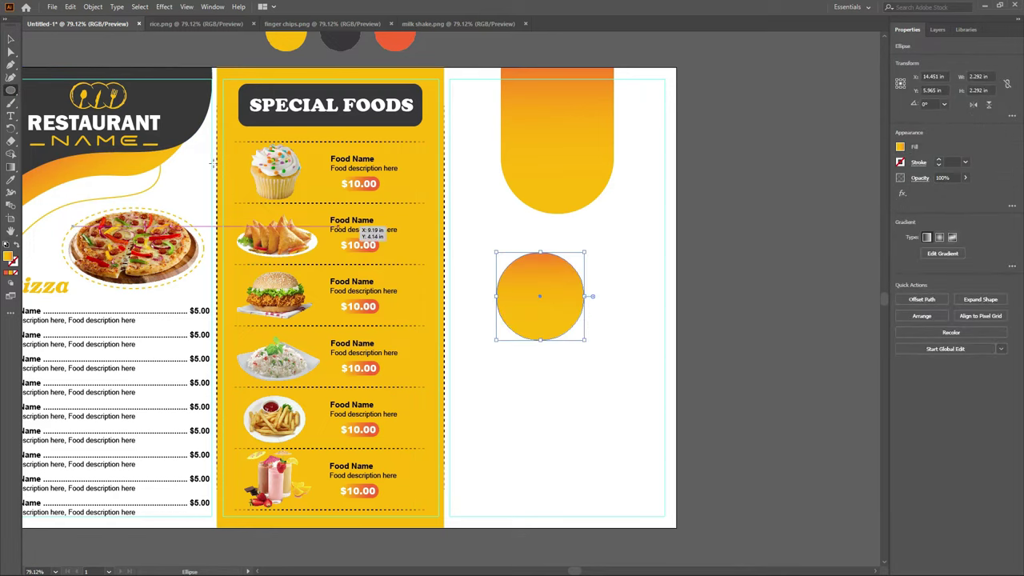
click(11, 38)
drag(532, 284, 551, 135)
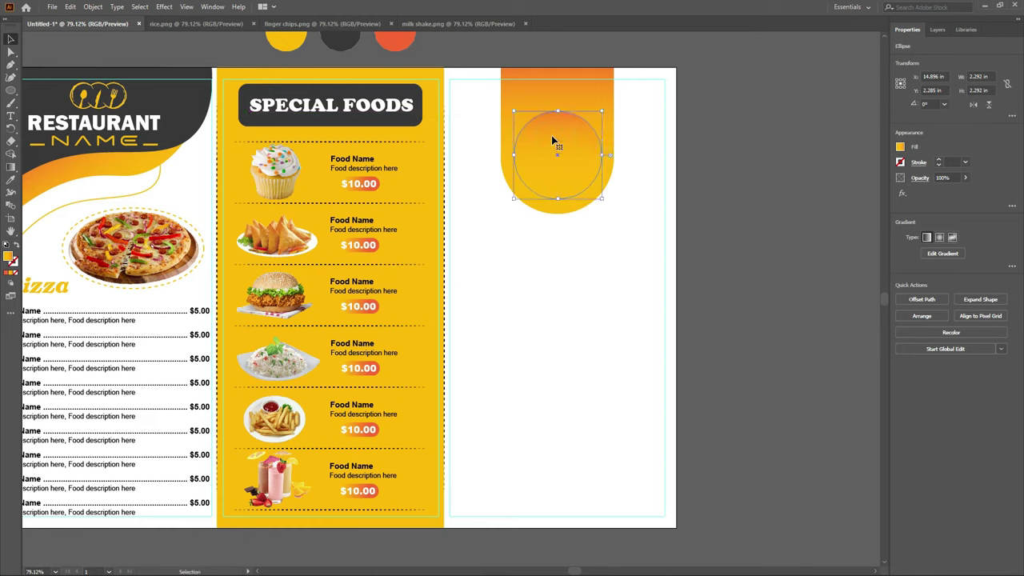
click(656, 254)
click(553, 171)
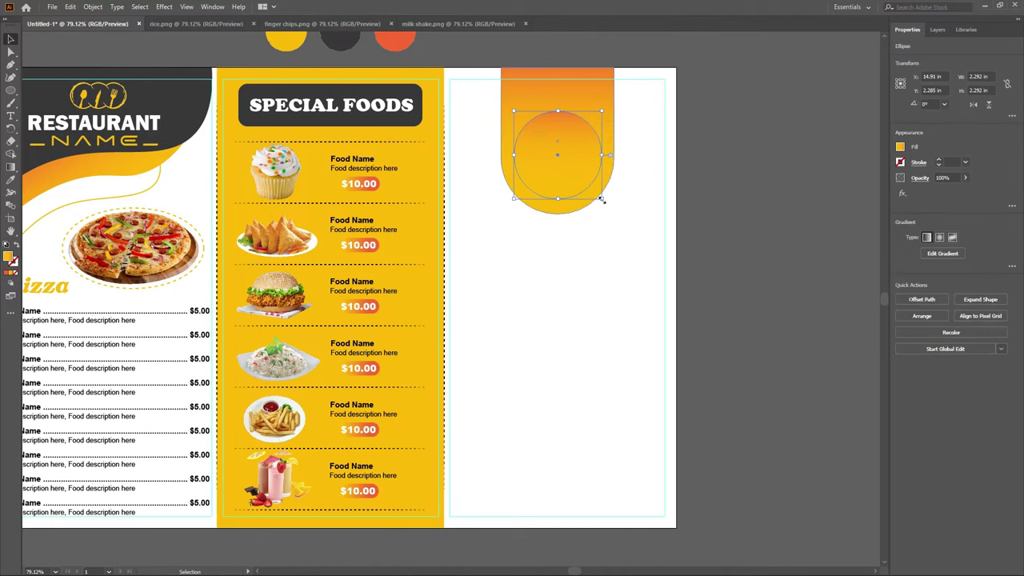
drag(602, 199, 600, 198)
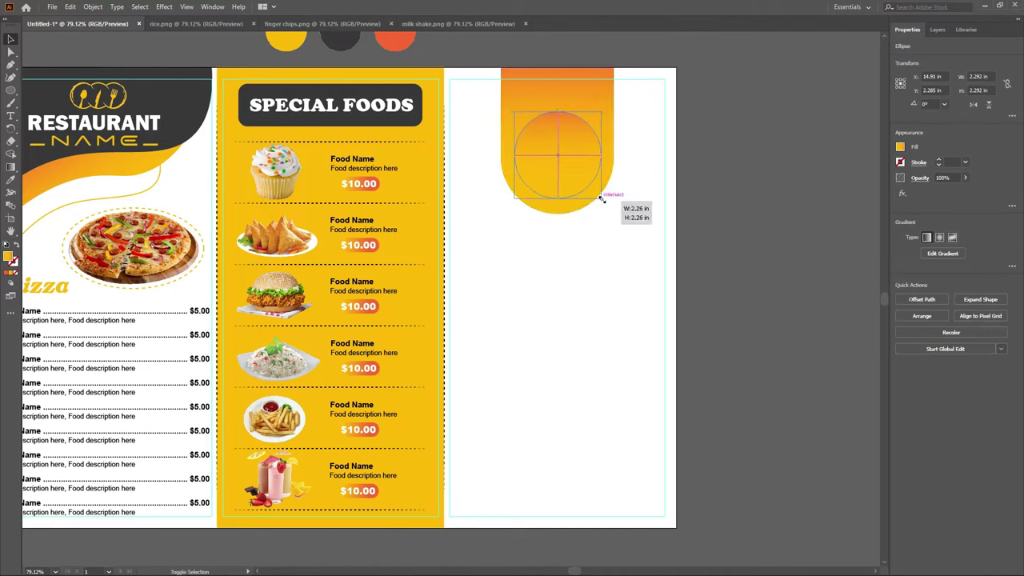
Fill the circle with the dark grey swatch colour, then bring up the Open dialog.
click(11, 182)
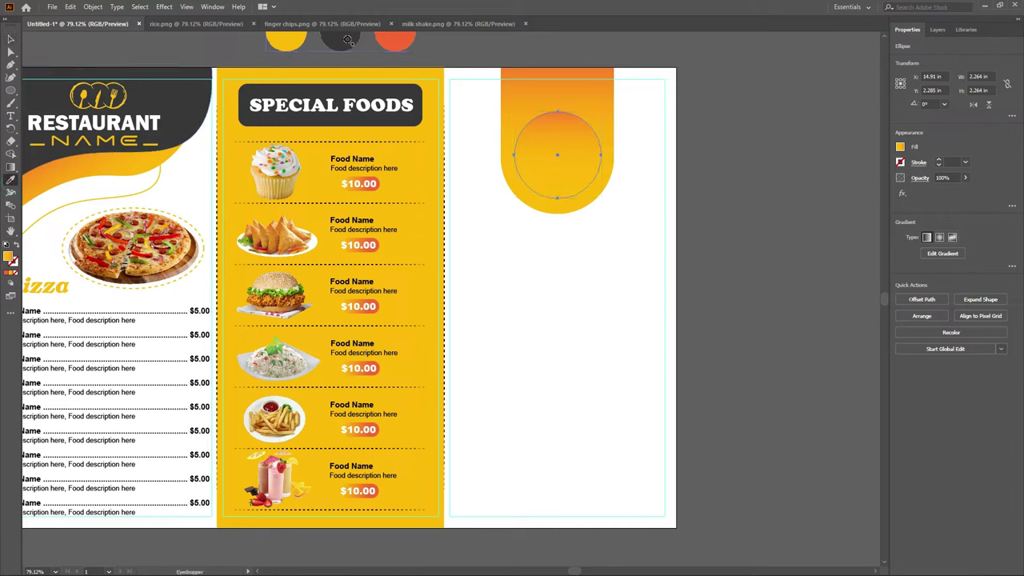
click(344, 38)
click(11, 39)
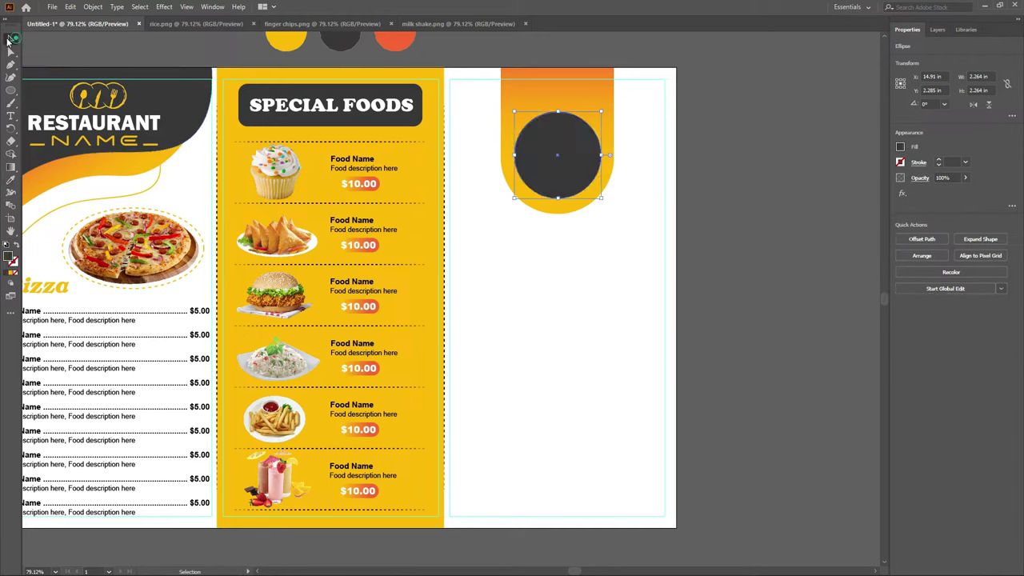
click(638, 330)
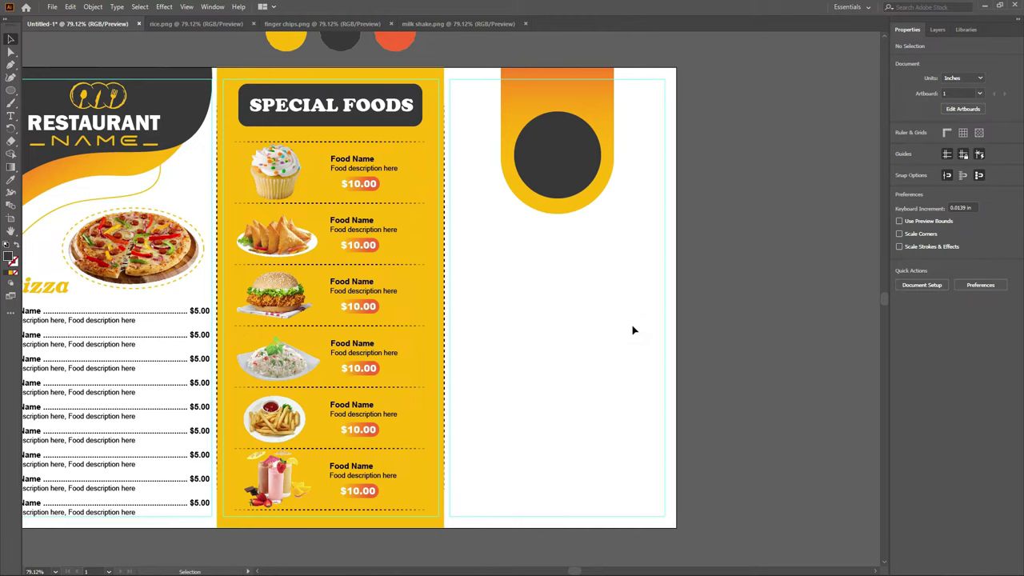
click(557, 186)
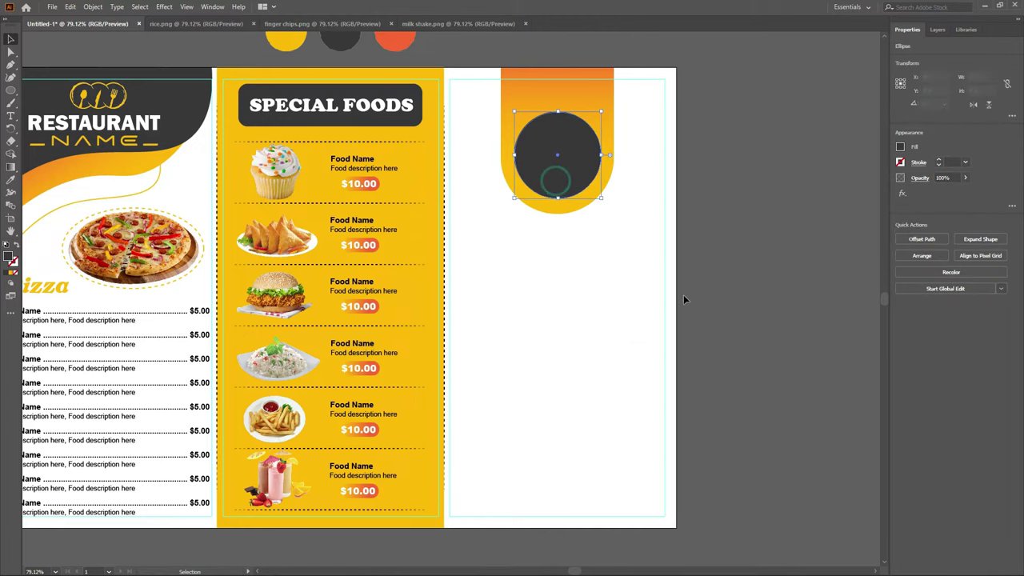
click(606, 302)
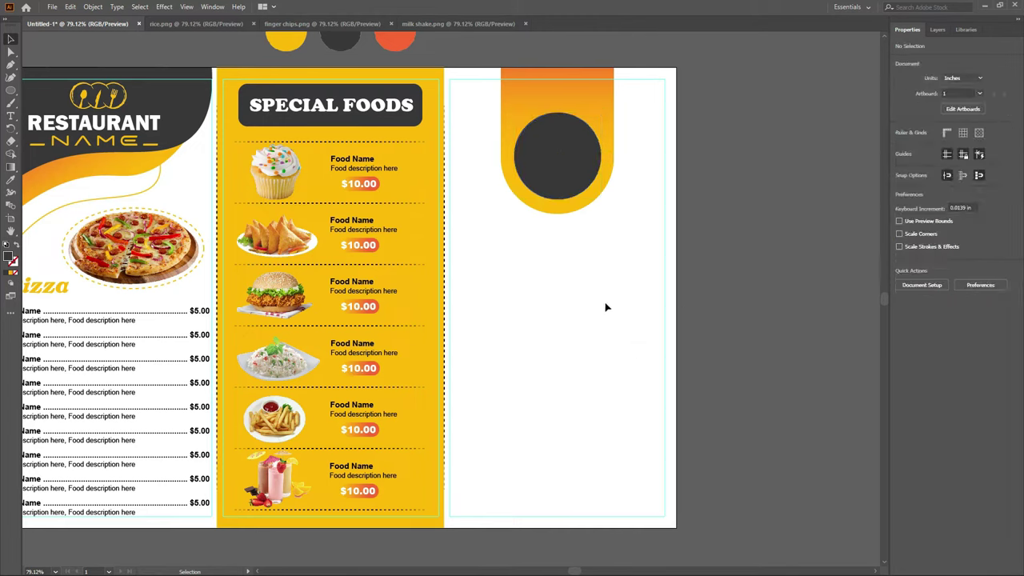
key(a)
key(ctrl+o)
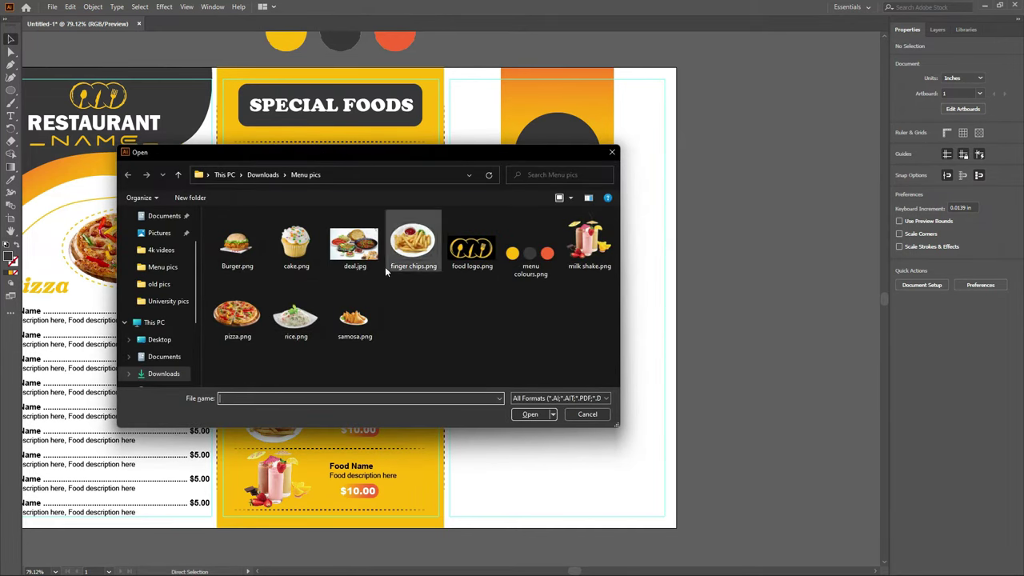
Place deal.jpg at the top of the right panel, layered beneath the dark grey circle.
click(354, 247)
click(524, 413)
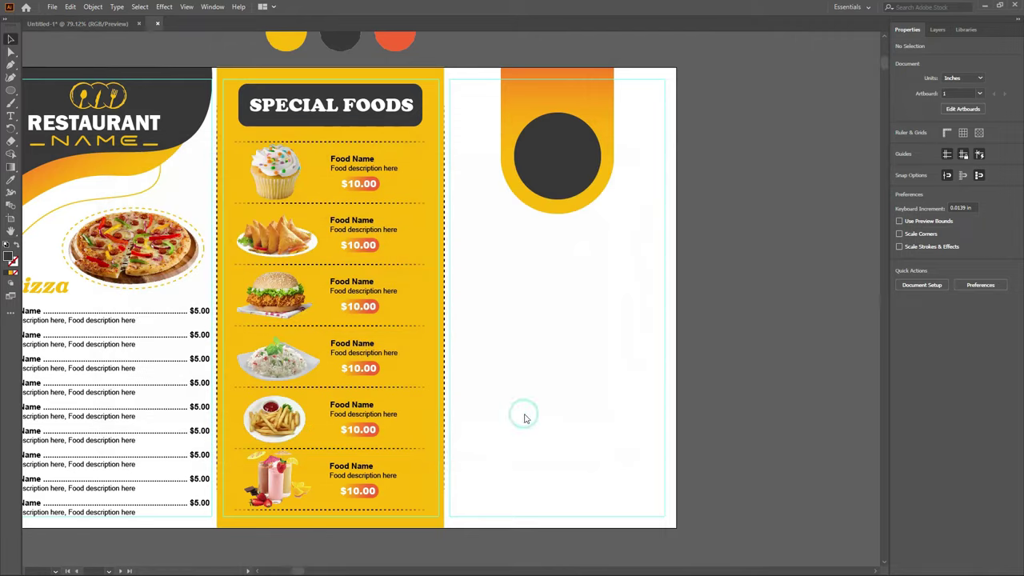
drag(459, 297, 117, 23)
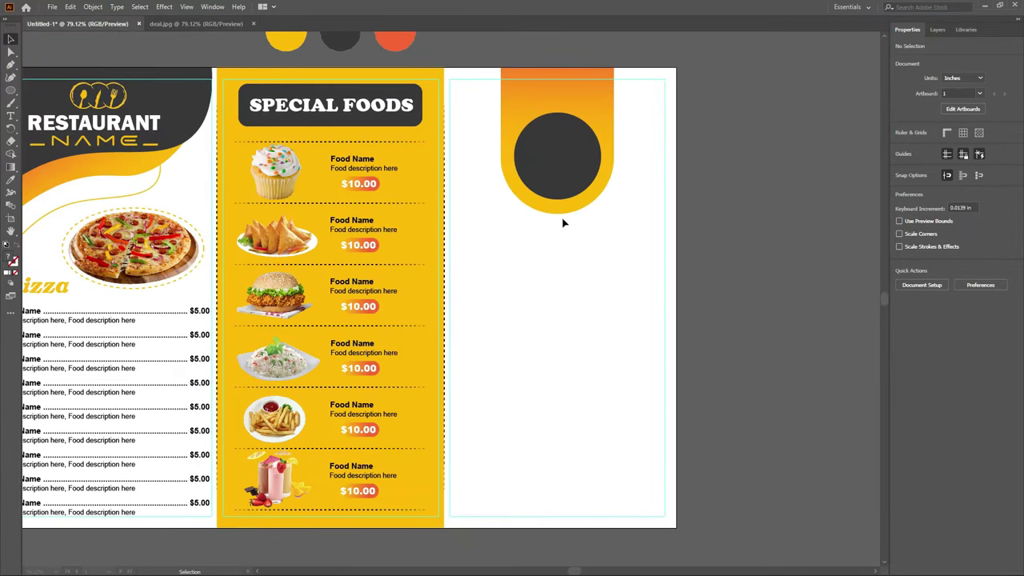
drag(563, 223, 566, 129)
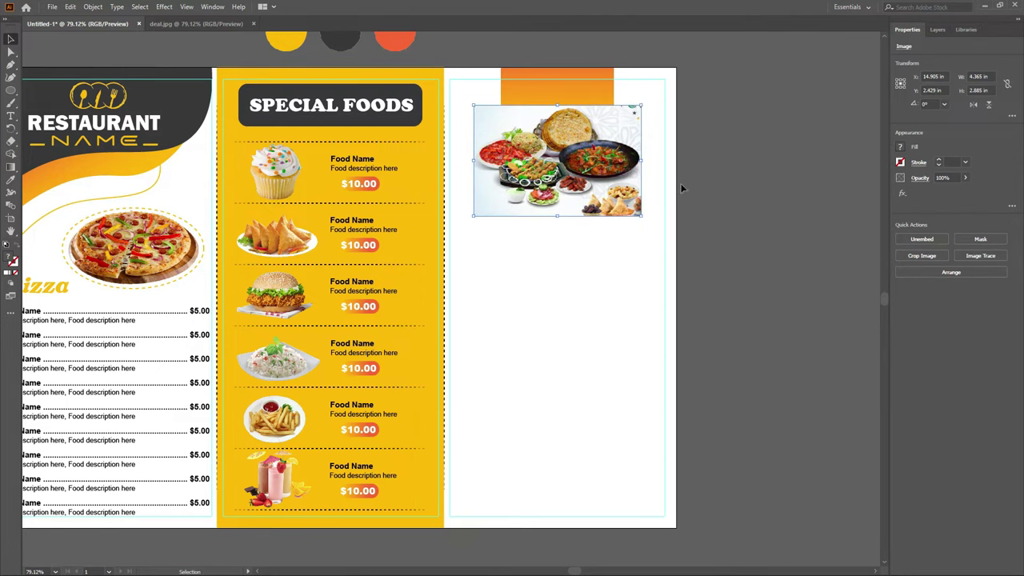
click(937, 30)
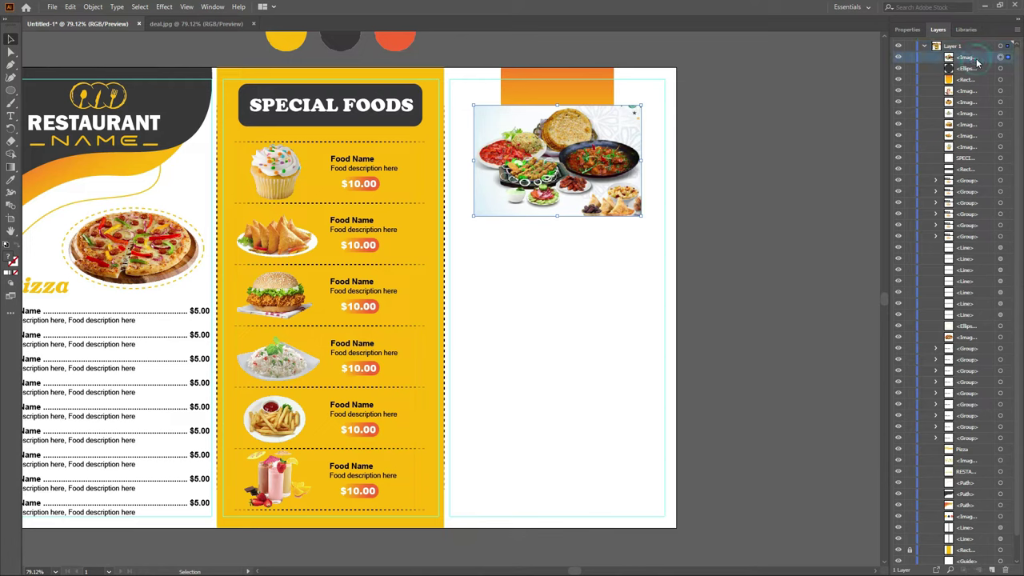
drag(976, 61, 979, 77)
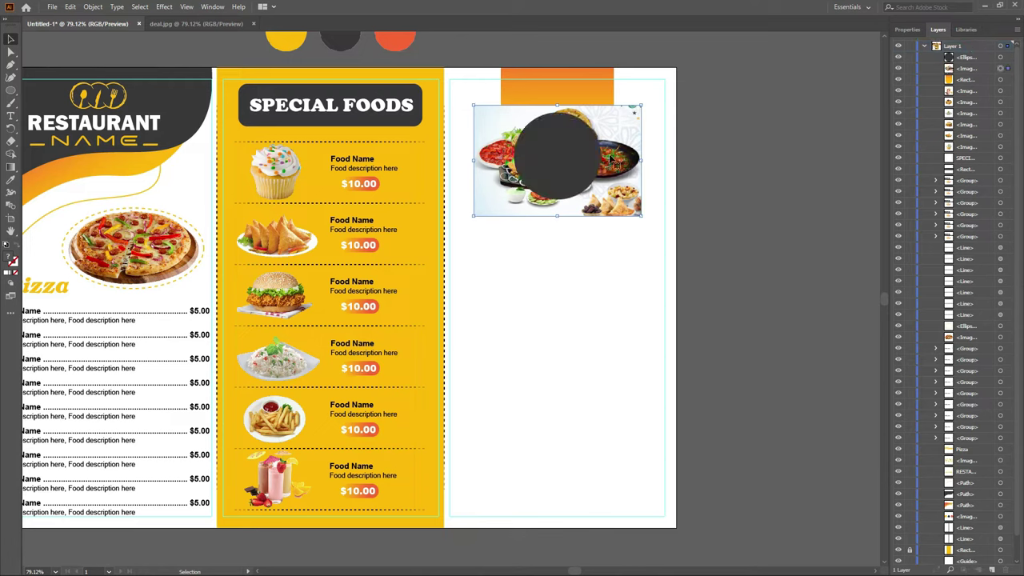
Clip the food photo inside the dark circle with Make Clipping Mask.
shift+click(564, 166)
right_click(564, 166)
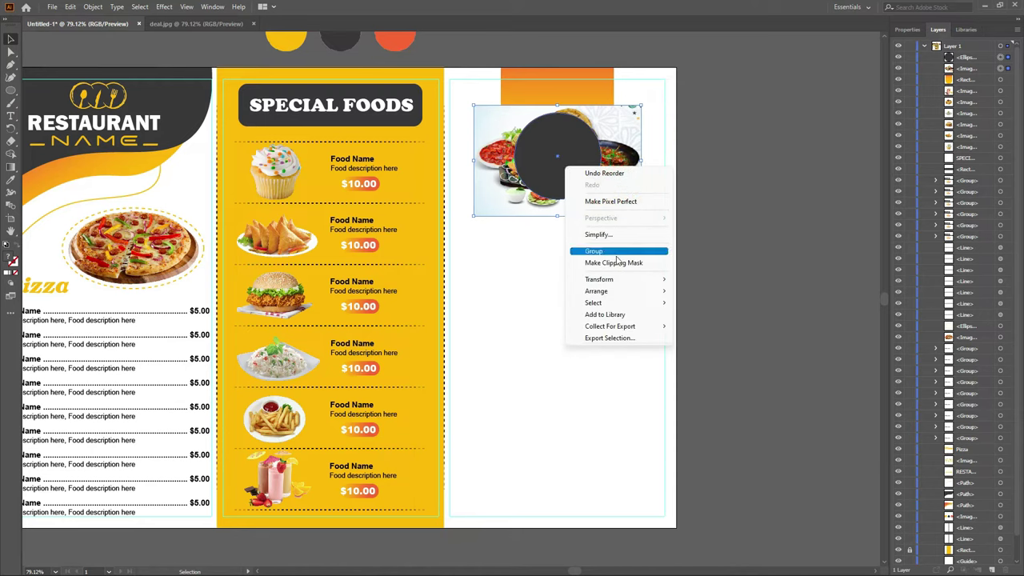
click(636, 266)
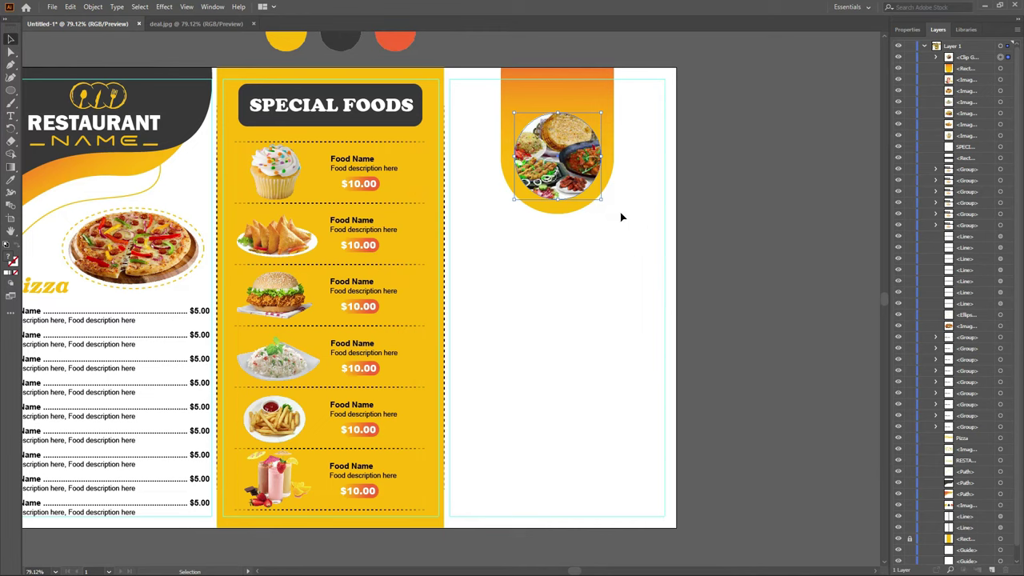
Reposition the photo within its circular clipping frame via the Layers panel.
click(937, 58)
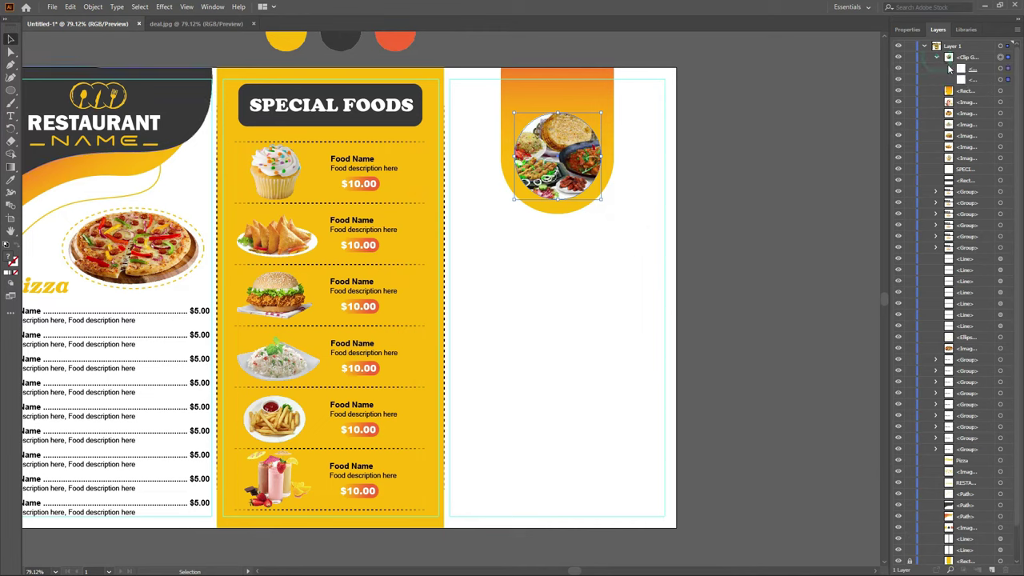
click(1000, 79)
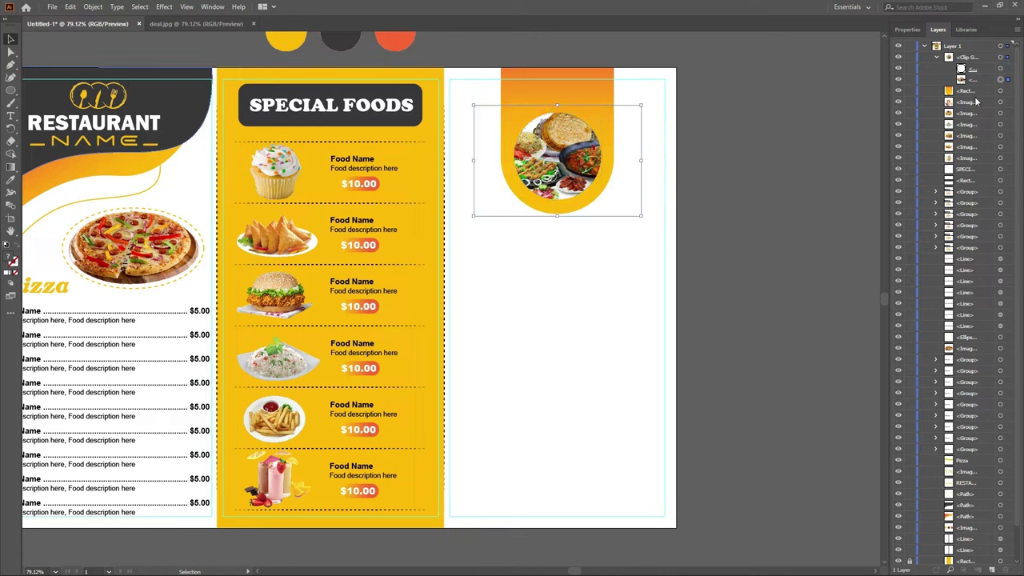
drag(602, 192, 609, 194)
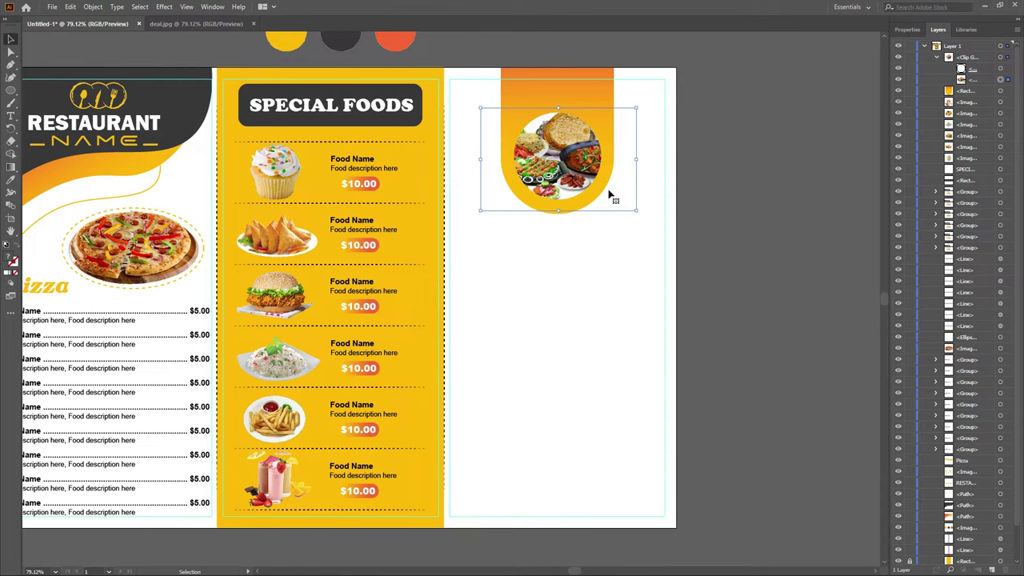
click(825, 245)
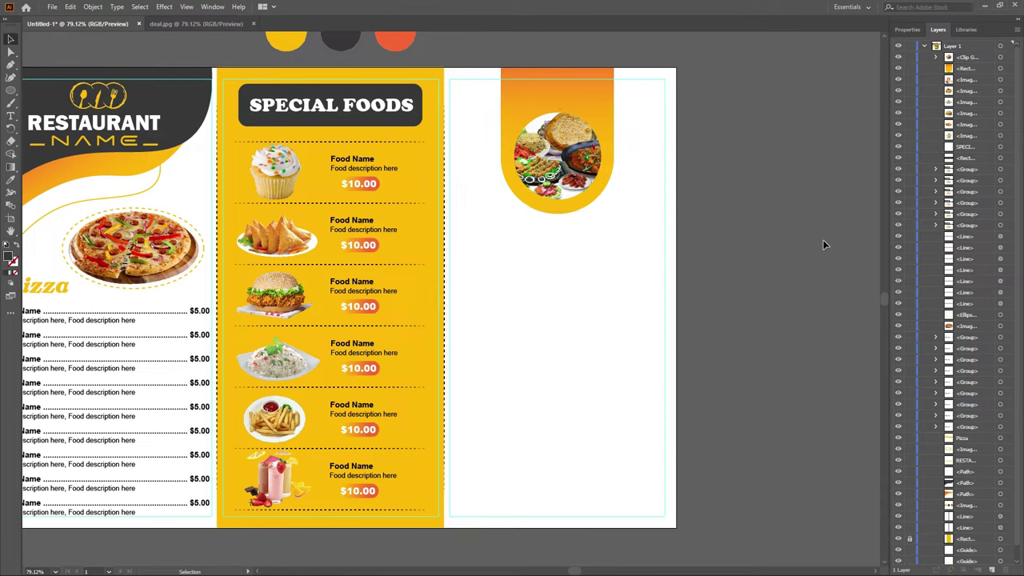
click(936, 58)
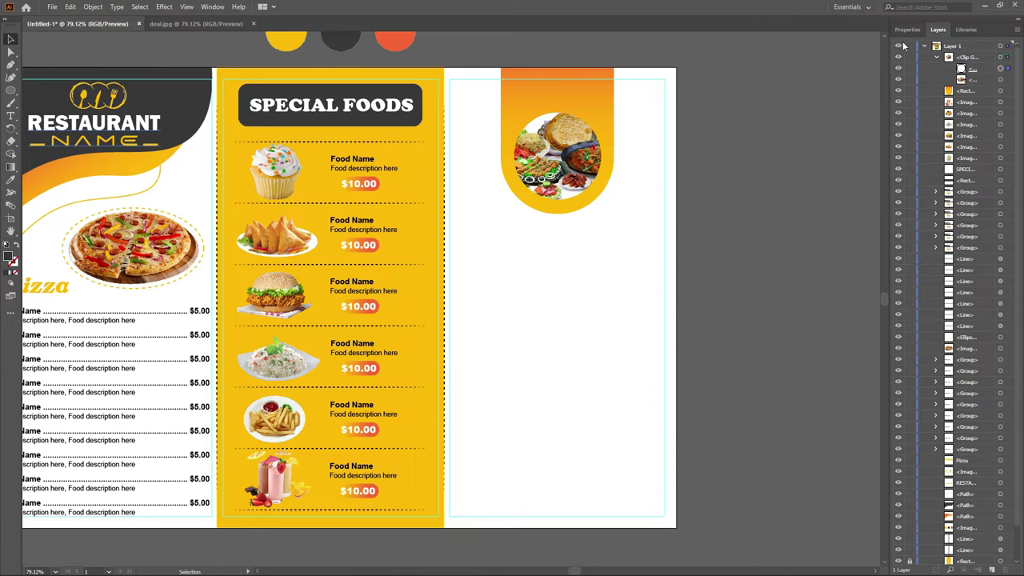
Give the clipped circle a 5 pt stroke in a dark swatch colour.
click(999, 68)
click(907, 29)
click(965, 163)
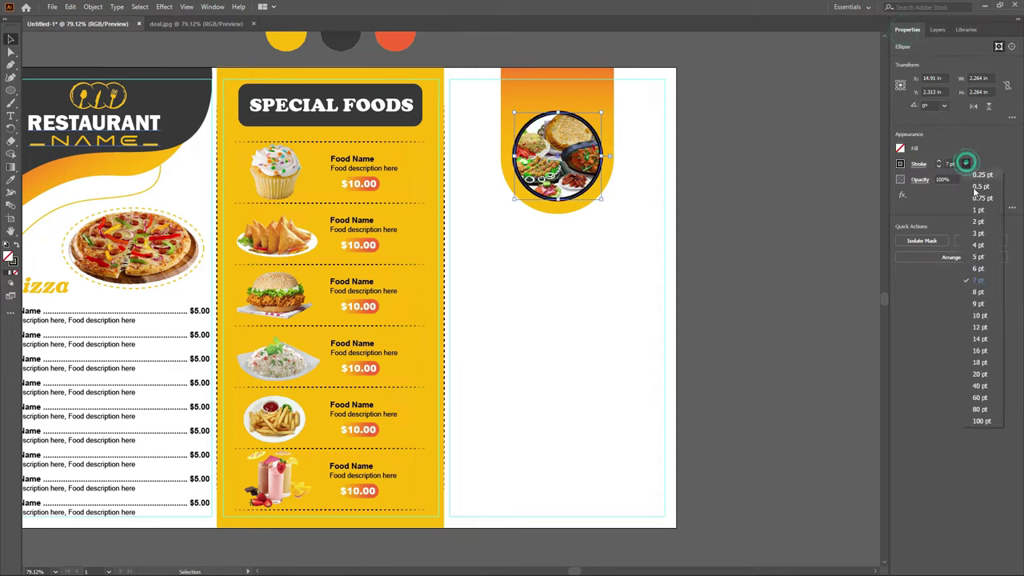
click(982, 258)
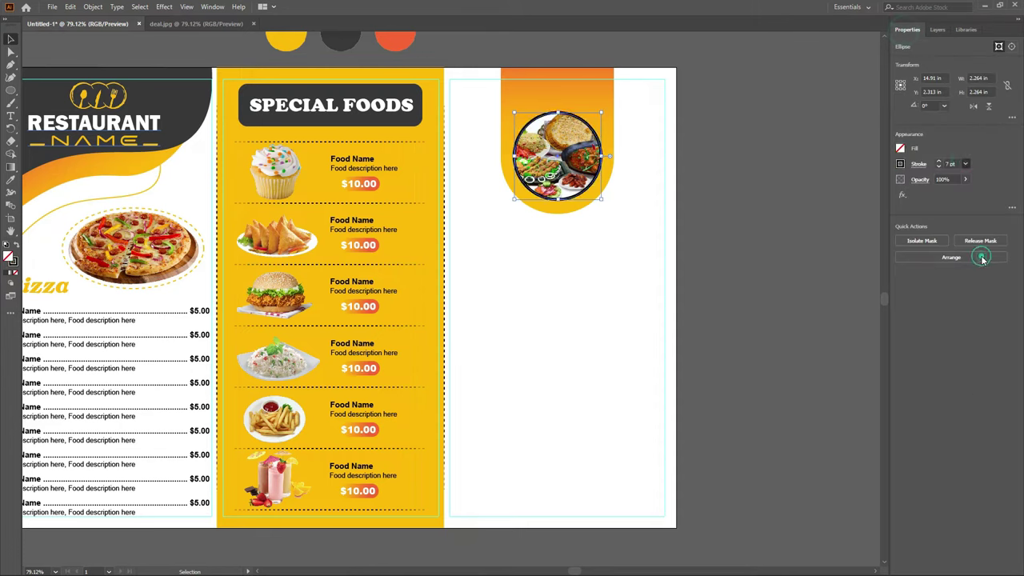
click(901, 165)
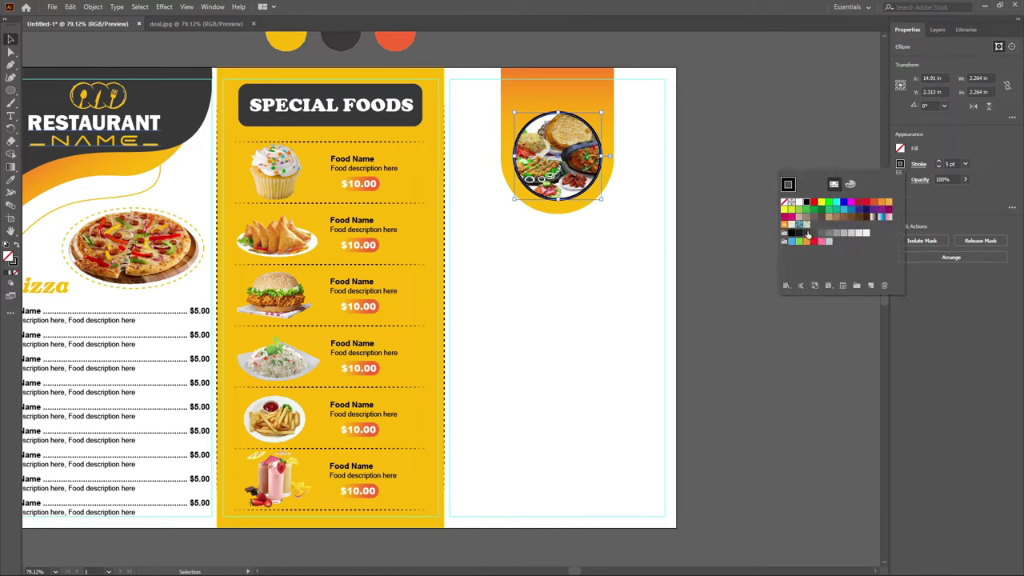
click(806, 233)
click(706, 145)
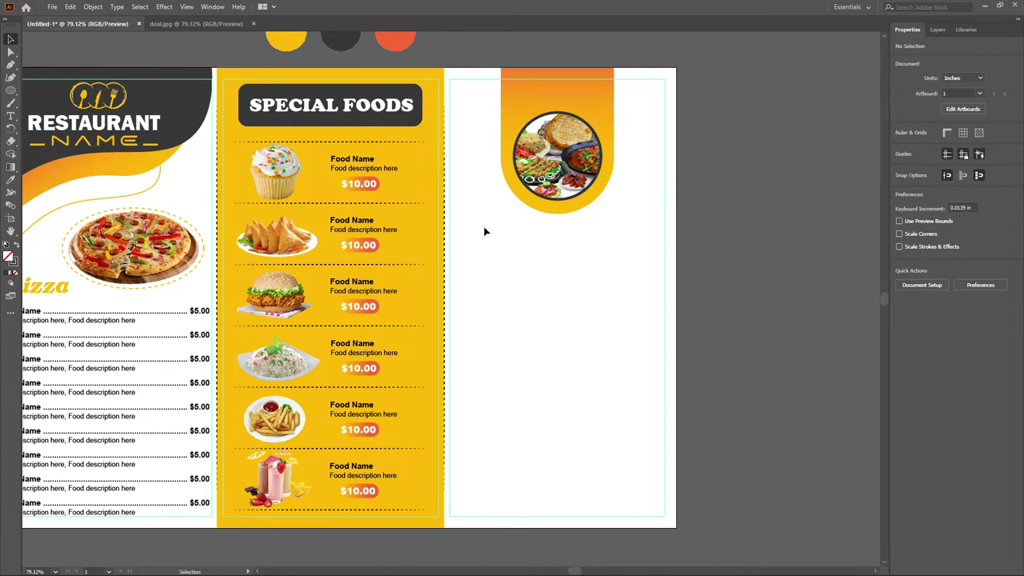
Type the two-line heading 'SPECIAL' / 'DEALS' on the orange banner.
click(10, 116)
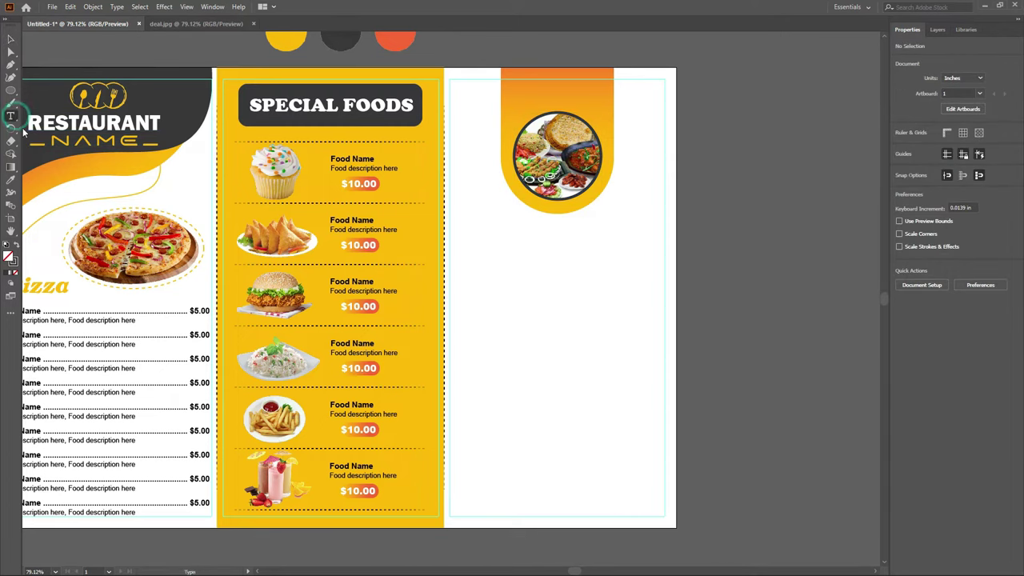
click(525, 84)
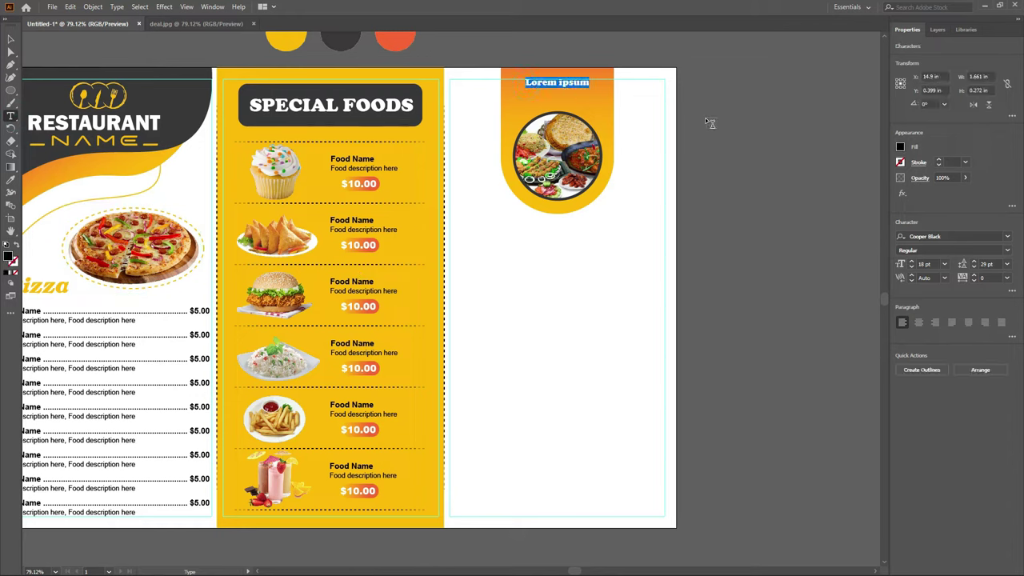
key(BackSpace)
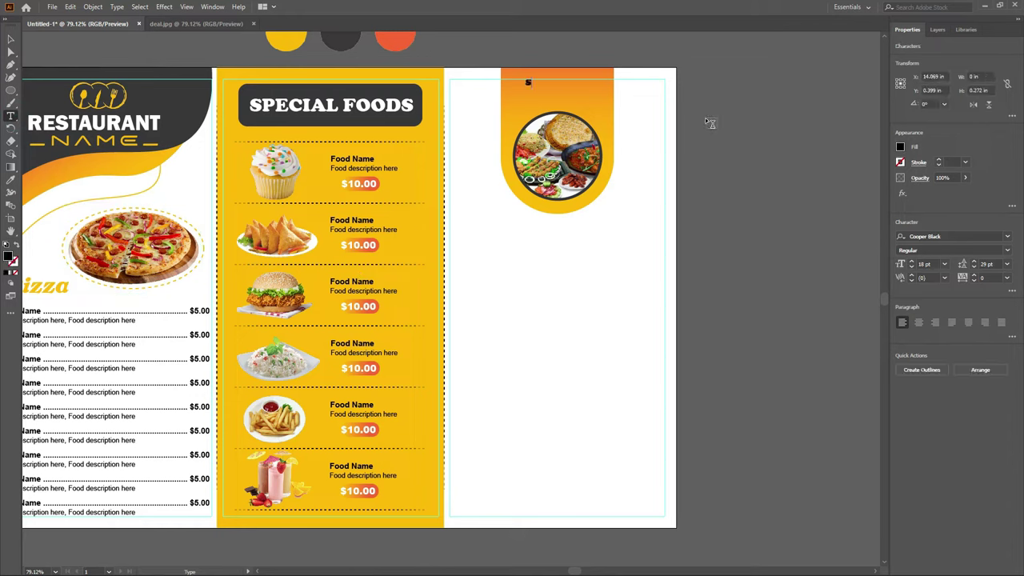
text(PECIAL)
key(Return)
text(DE)
text(ALS)
key(Escape)
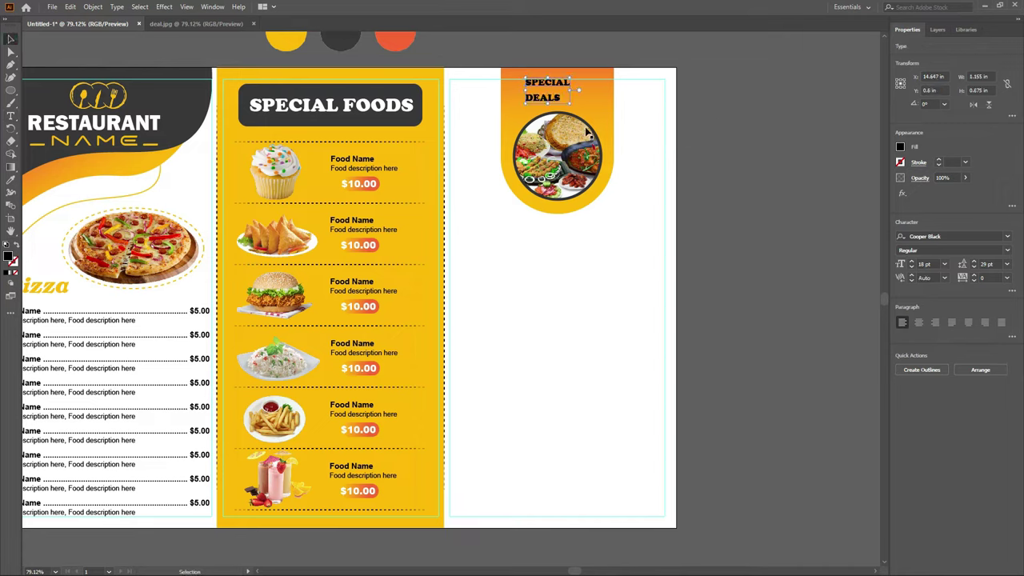
Make the heading white and centre-aligned, and move it to the banner's centre.
click(900, 147)
click(865, 215)
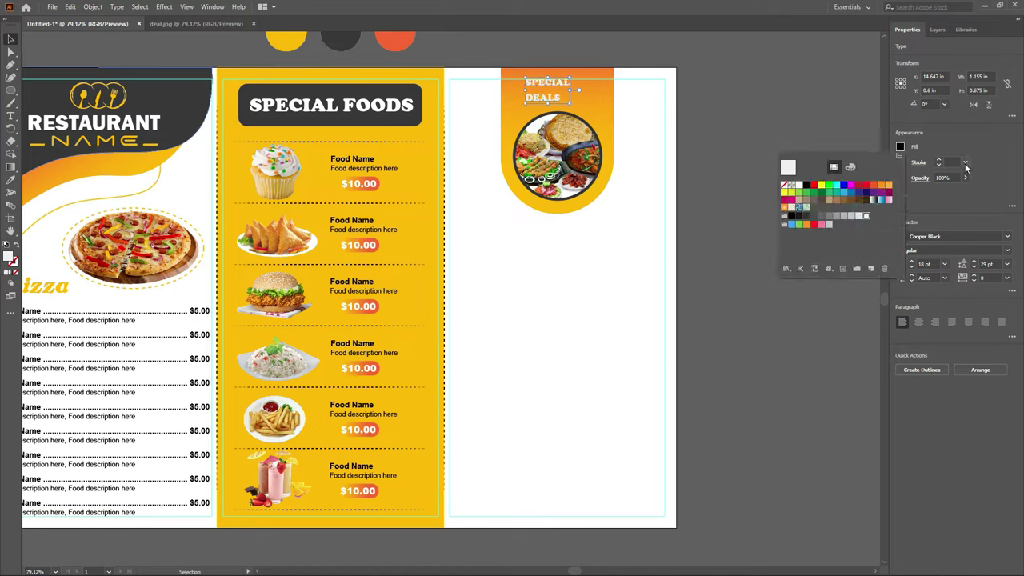
click(918, 322)
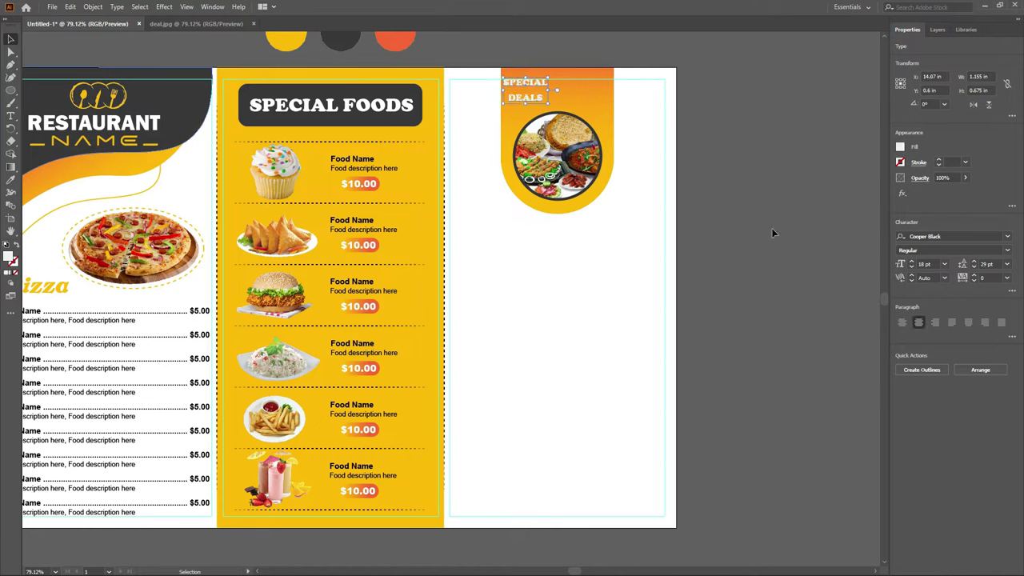
mouse_move(520, 89)
mouse_down()
mouse_move(559, 93)
mouse_move(600, 117)
mouse_up()
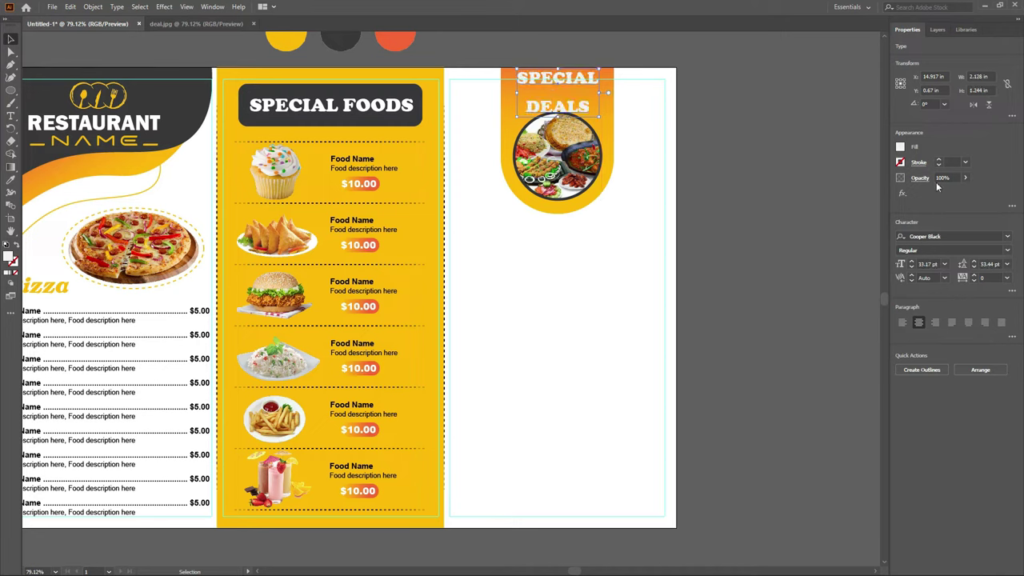
Tighten the heading's leading to 29 pt and nudge it slightly lower.
click(987, 263)
key(Down)
key(Down)
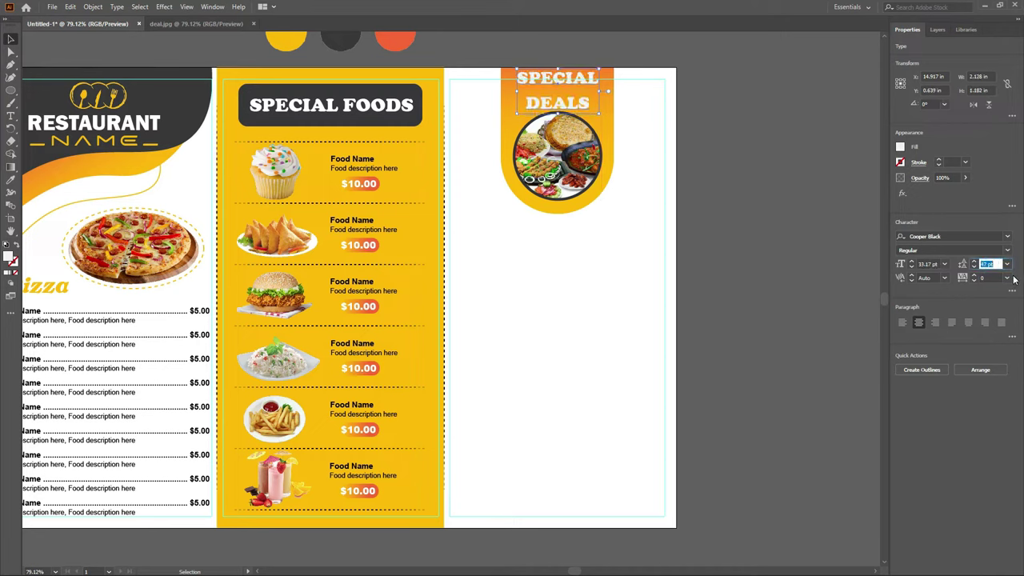
key(Down)
key(Down)
key(Down)
key(Down)
key(Down)
key(Down)
key(Down)
key(Down)
key(Down)
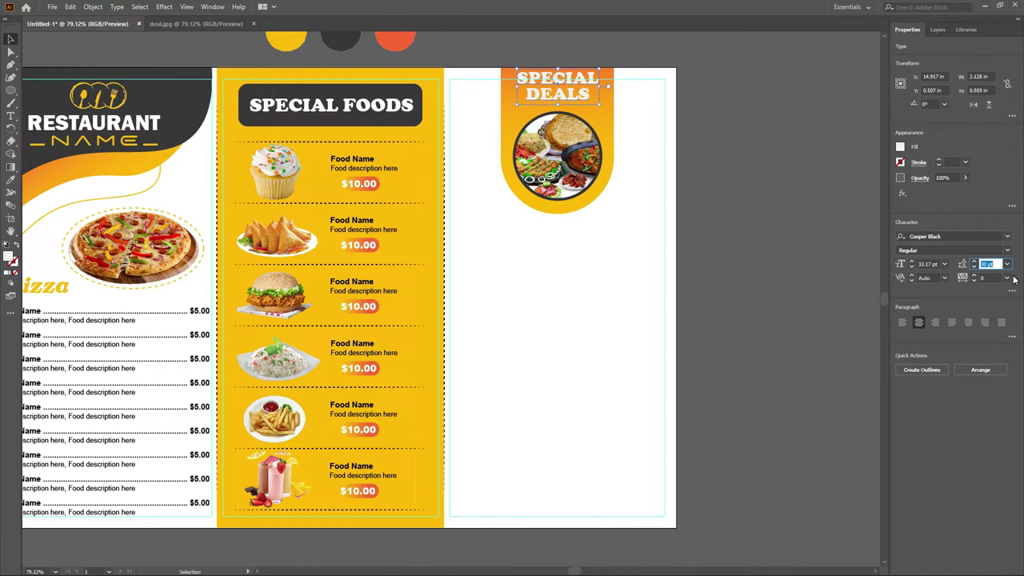
key(Down)
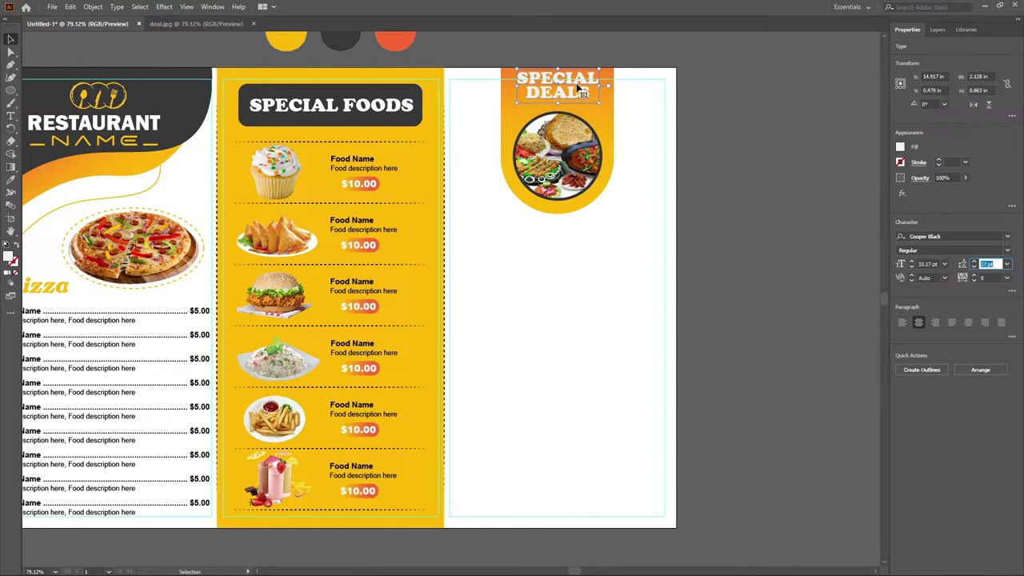
click(715, 142)
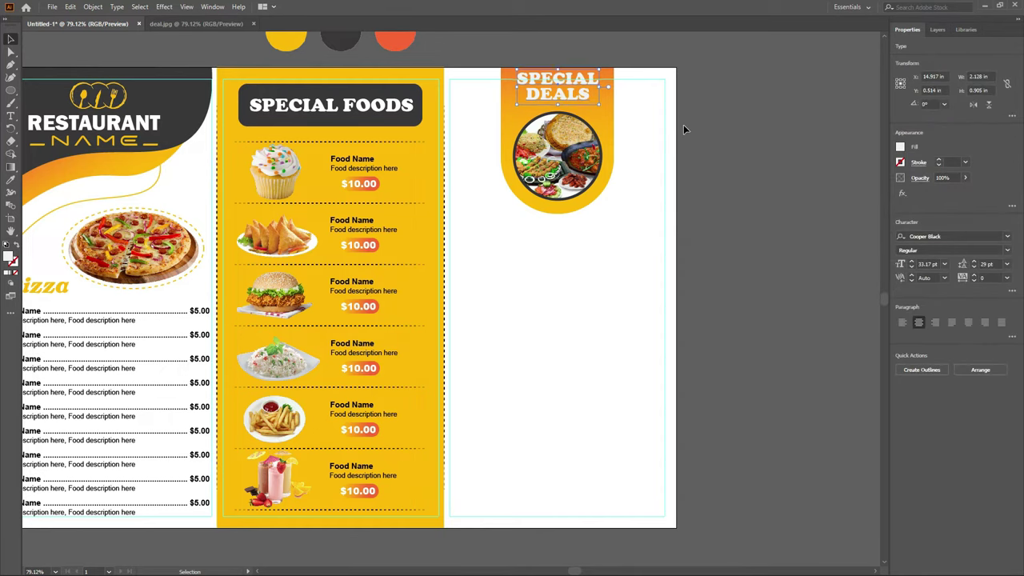
key(Down)
key(Down)
key(Down)
key(Down)
key(Down)
key(Down)
key(Down)
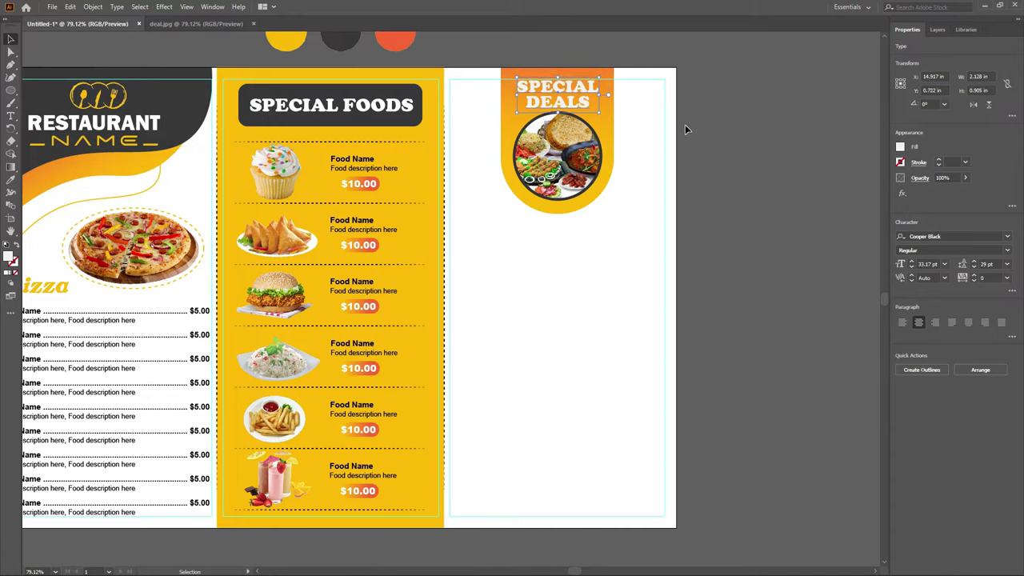
click(729, 173)
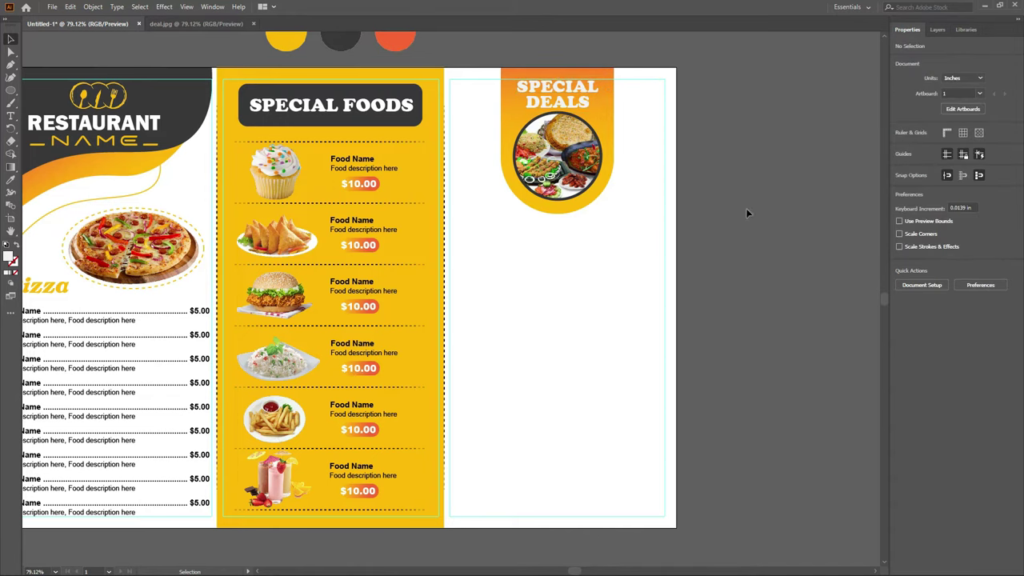
Nudge the banner and photo down, then stretch the banner's top edge to the artboard top.
click(561, 214)
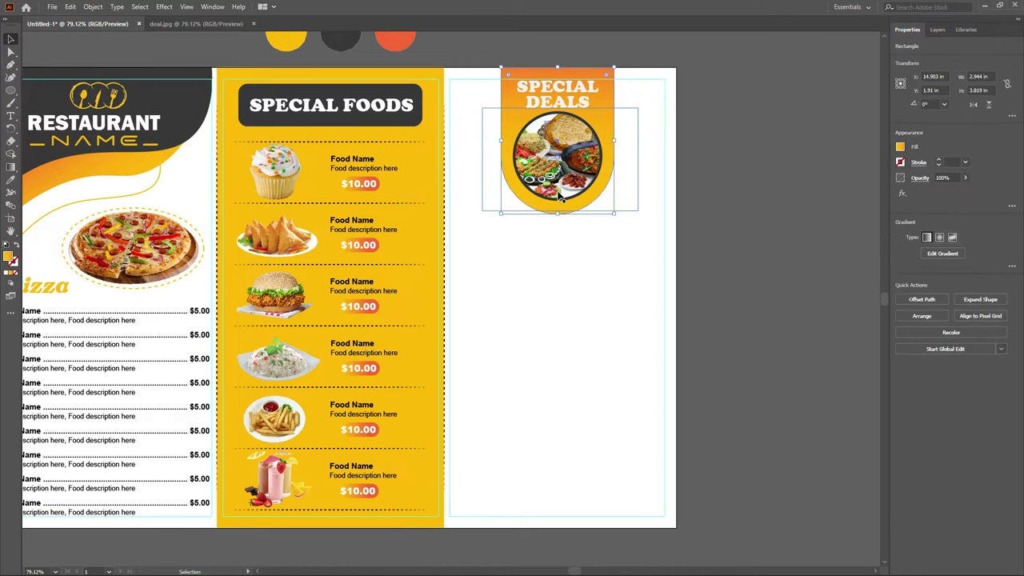
shift+click(559, 196)
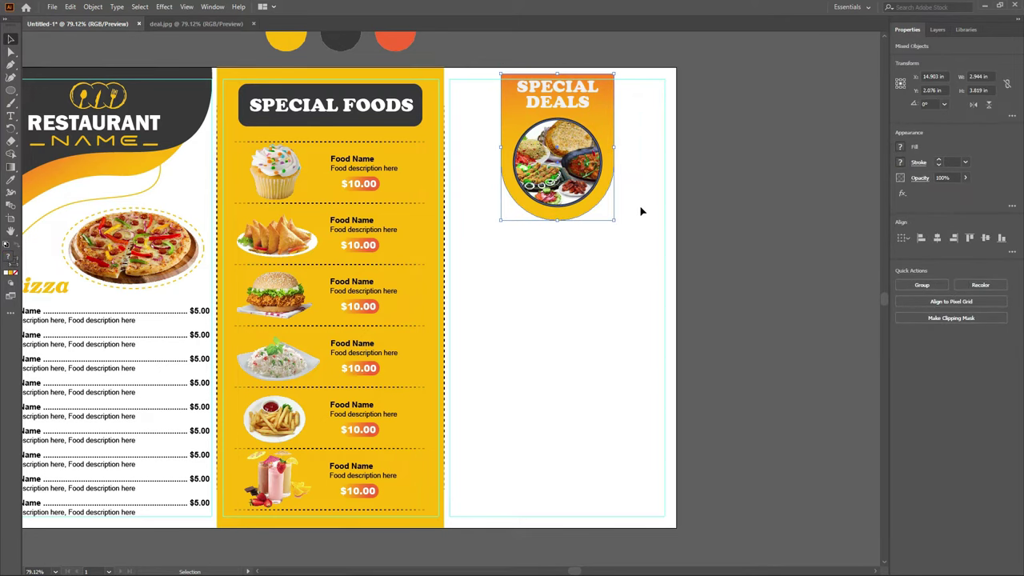
key(Down)
key(Down)
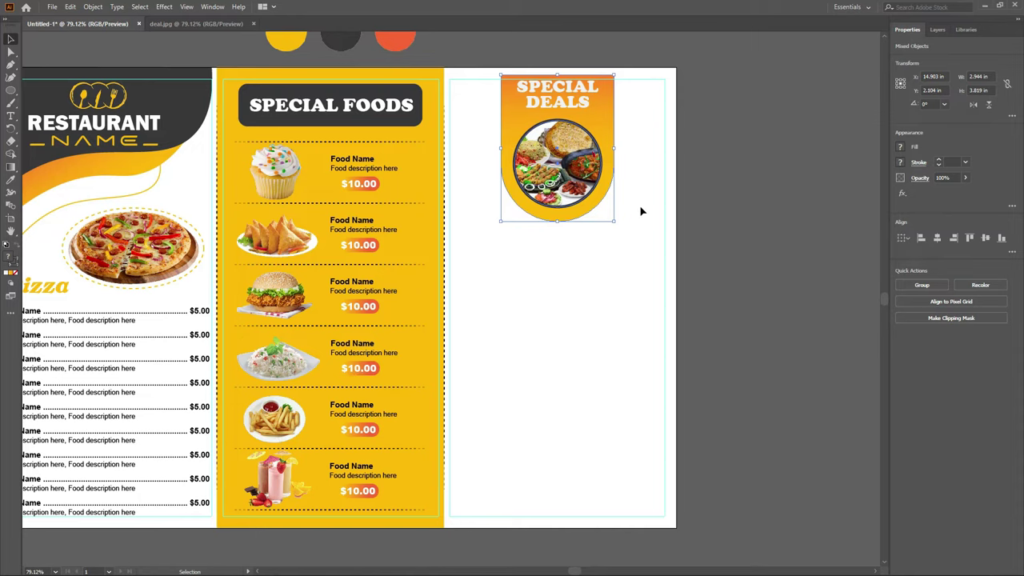
key(a)
drag(558, 74, 557, 66)
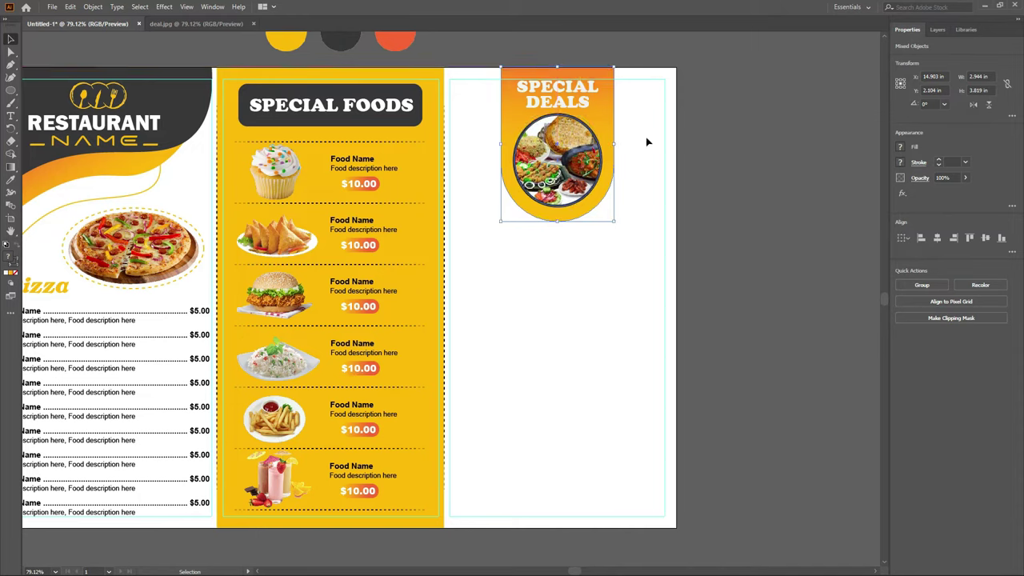
key(ctrl+z)
key(v)
click(567, 77)
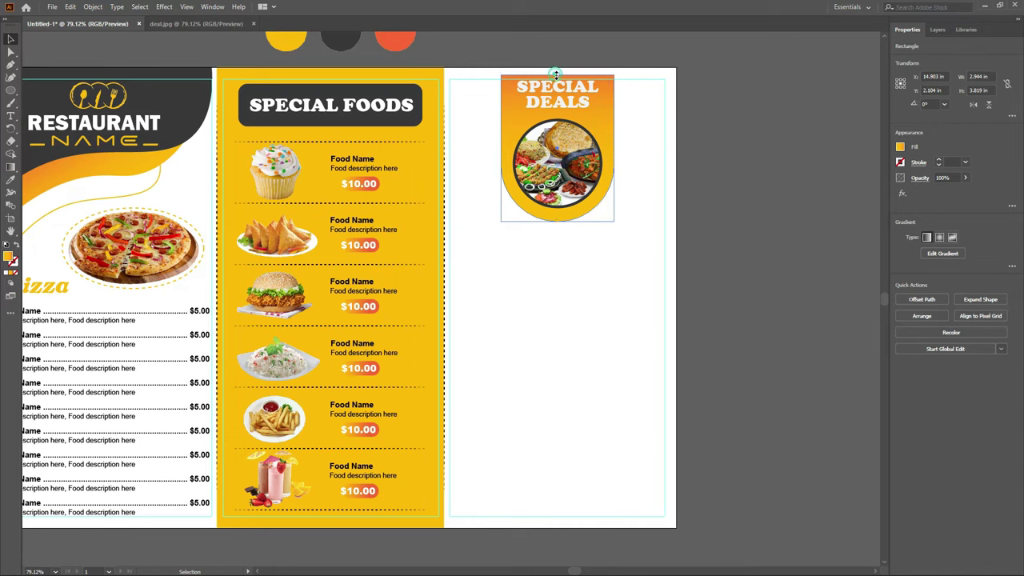
drag(556, 74, 556, 68)
click(721, 219)
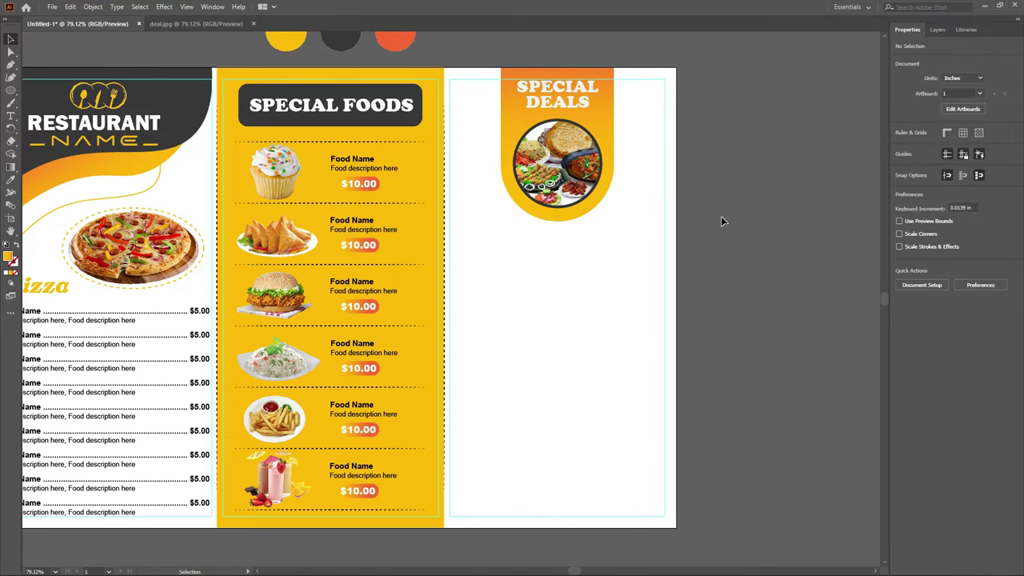
scroll(680, 221, down, 2)
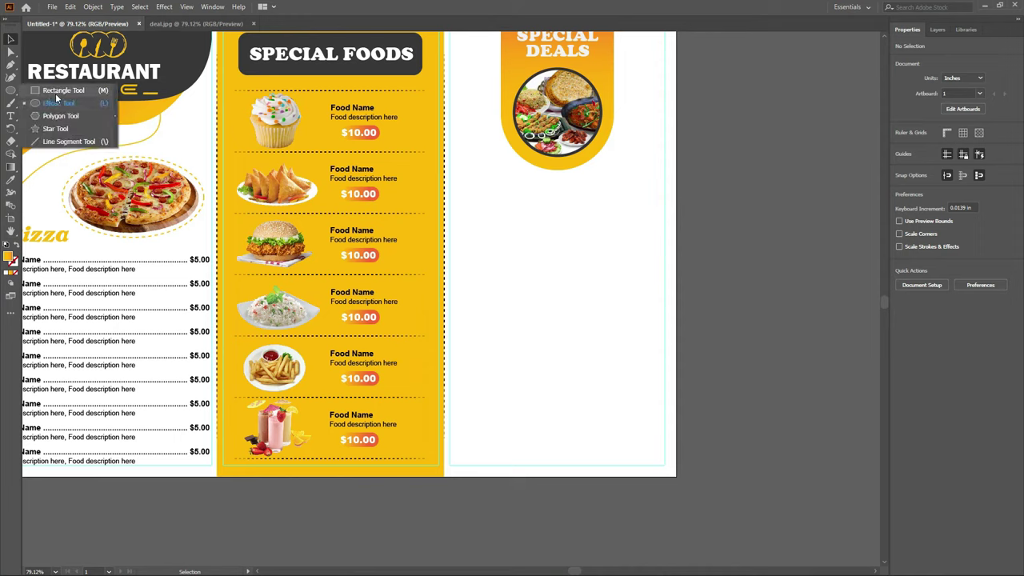
Draw a rectangle below the food photo and set its fill to None.
drag(10, 91, 68, 89)
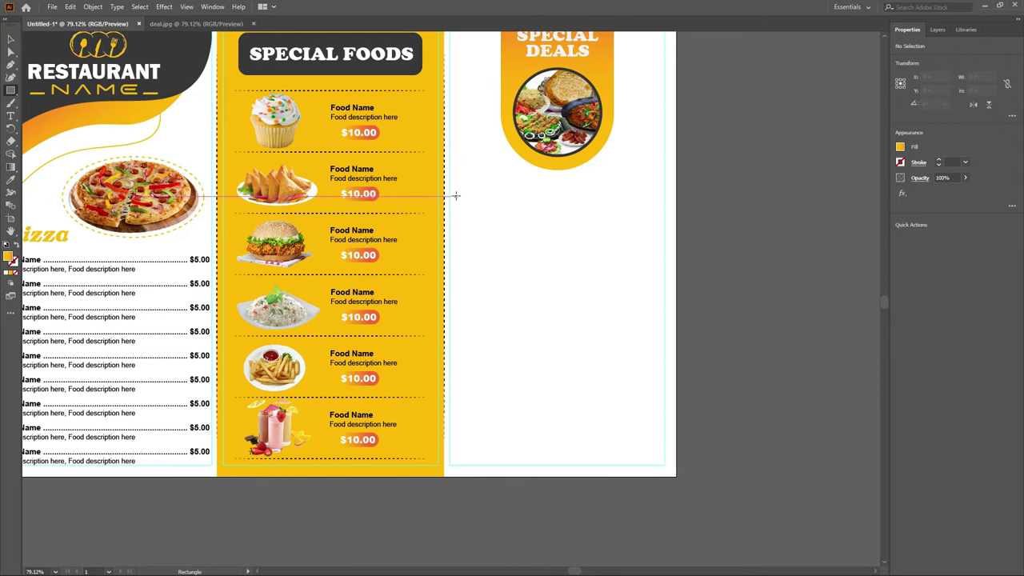
drag(456, 195, 654, 306)
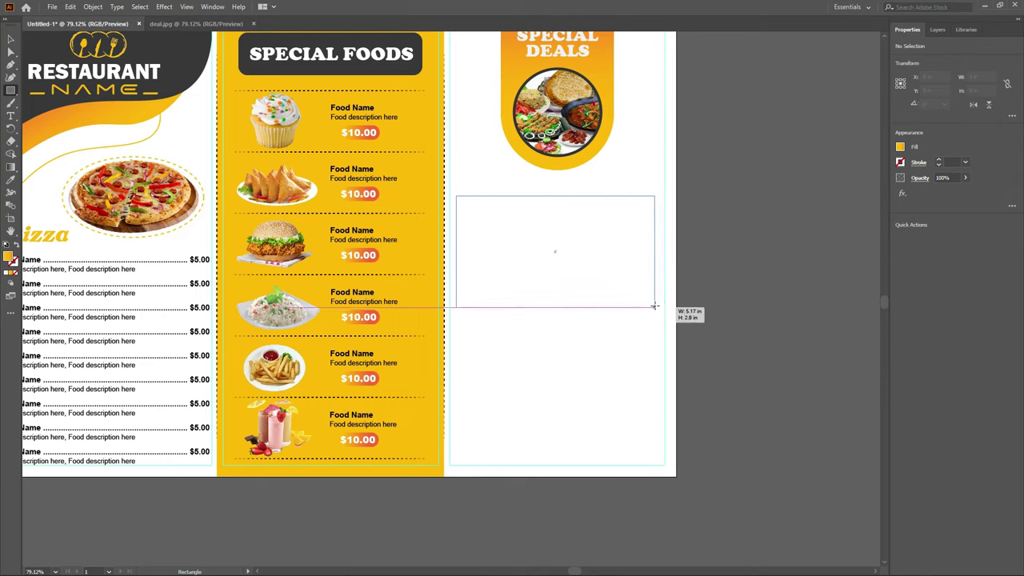
drag(654, 307, 656, 317)
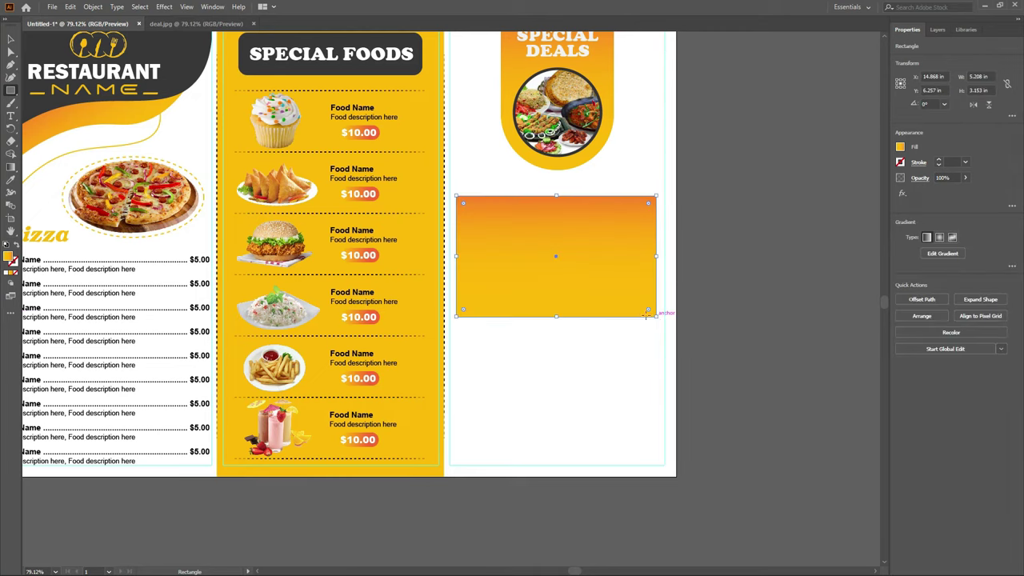
click(16, 274)
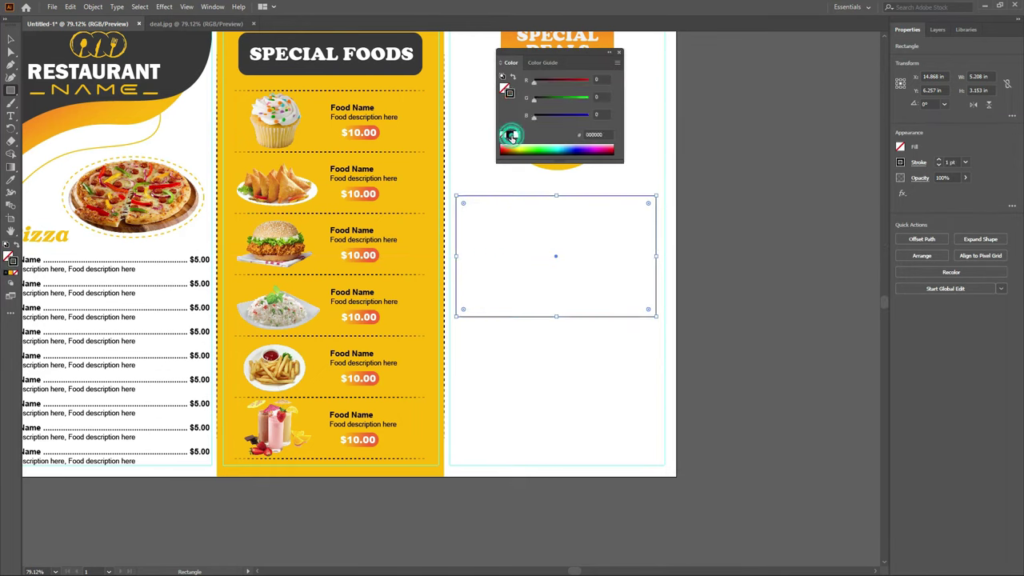
click(618, 52)
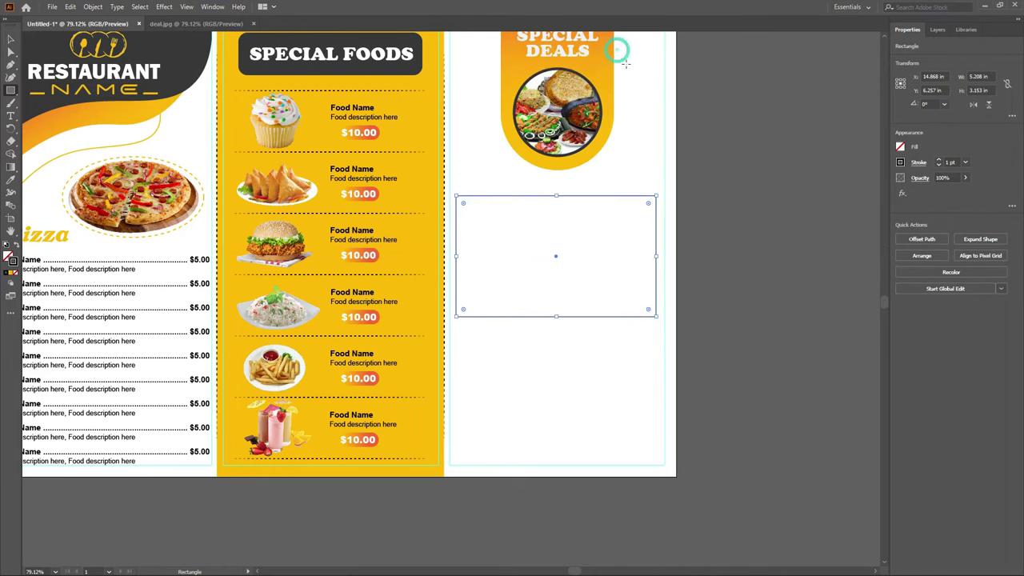
Give the rectangle a 2 pt dashed outline with 4 pt dashes.
click(964, 162)
click(977, 220)
click(918, 163)
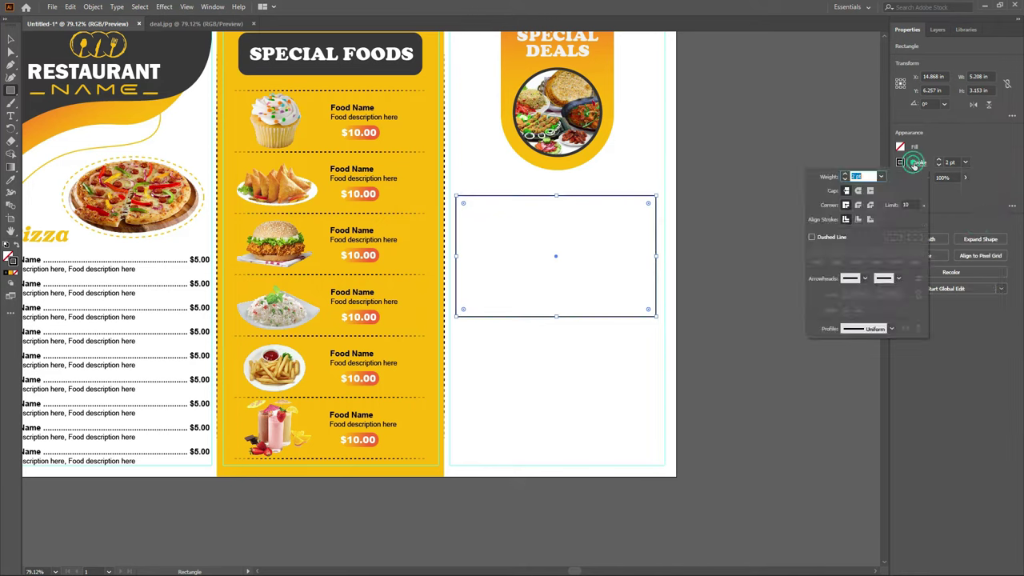
click(812, 238)
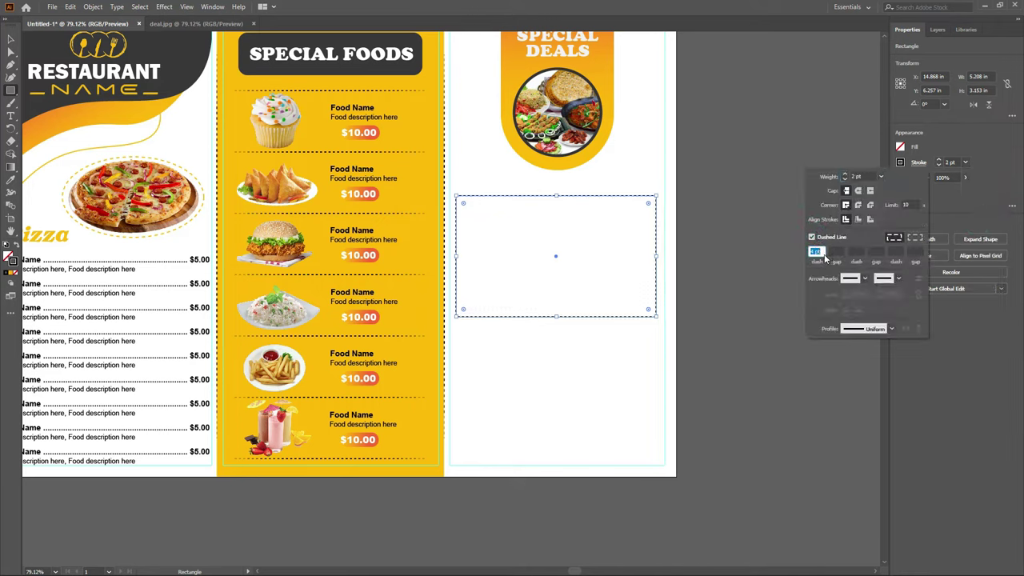
text(4 pt)
click(794, 158)
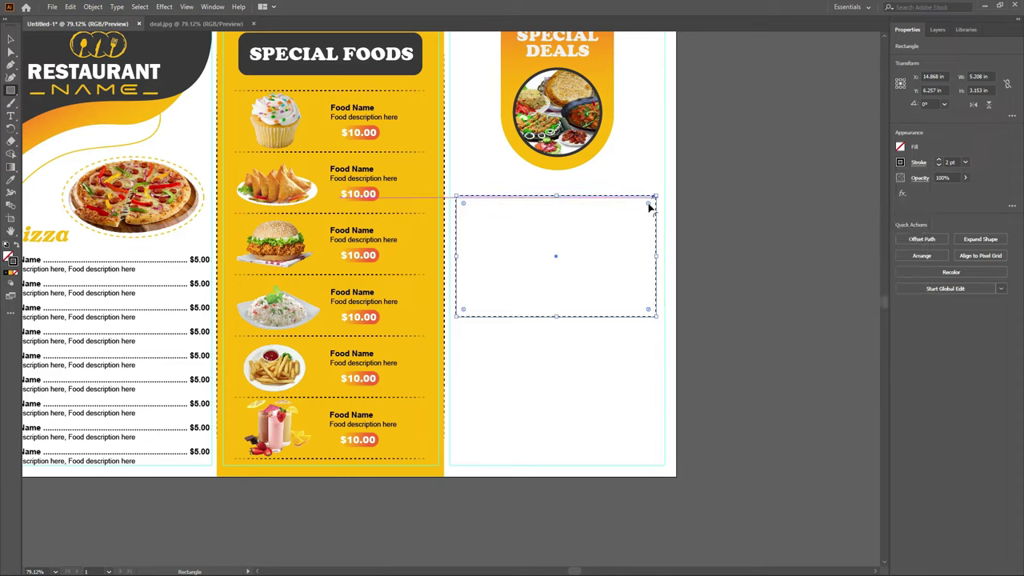
Round the rectangle's corners and move it slightly lower in the panel.
drag(650, 207, 644, 208)
drag(644, 209, 643, 206)
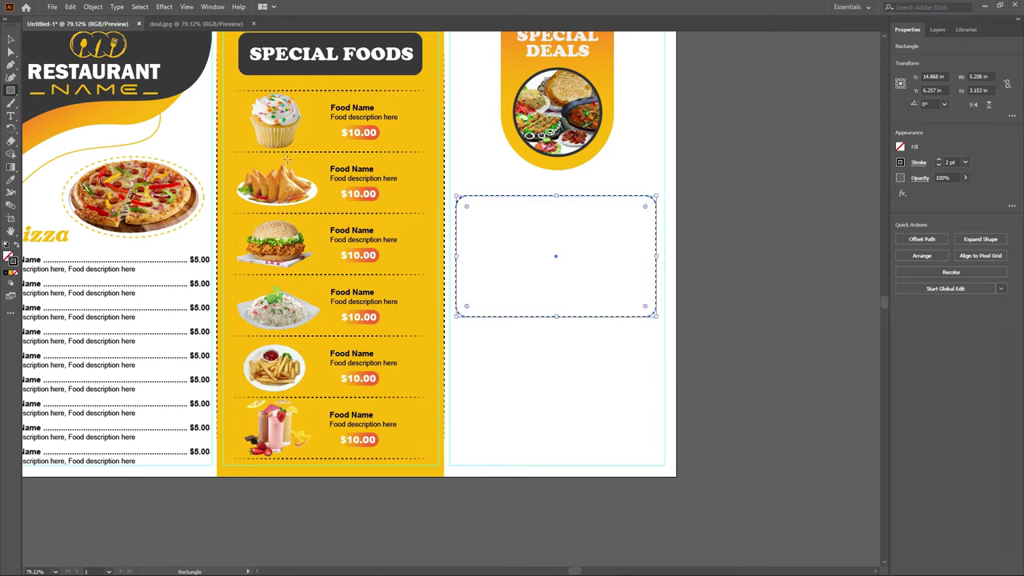
click(10, 38)
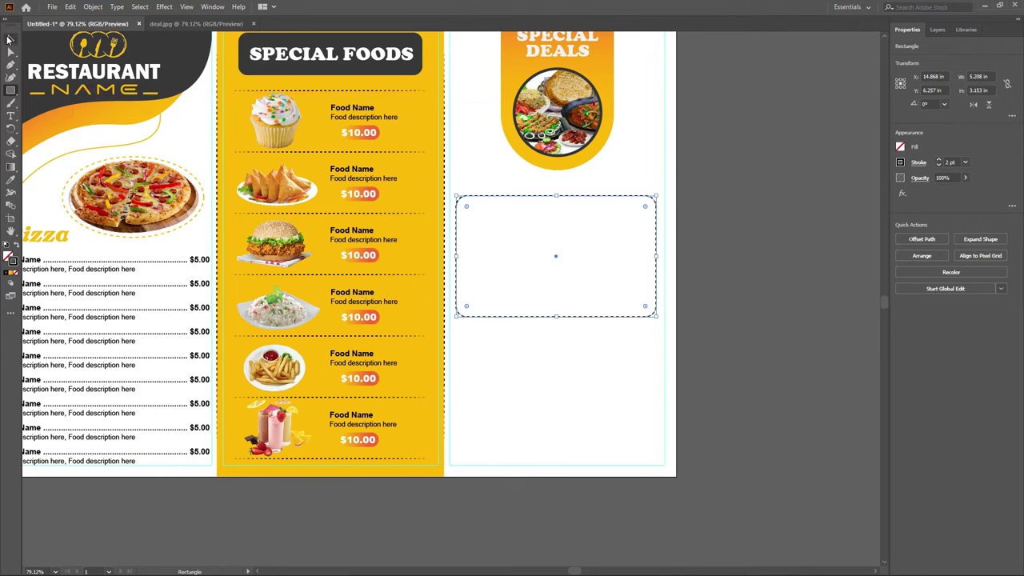
click(590, 352)
drag(523, 196, 525, 215)
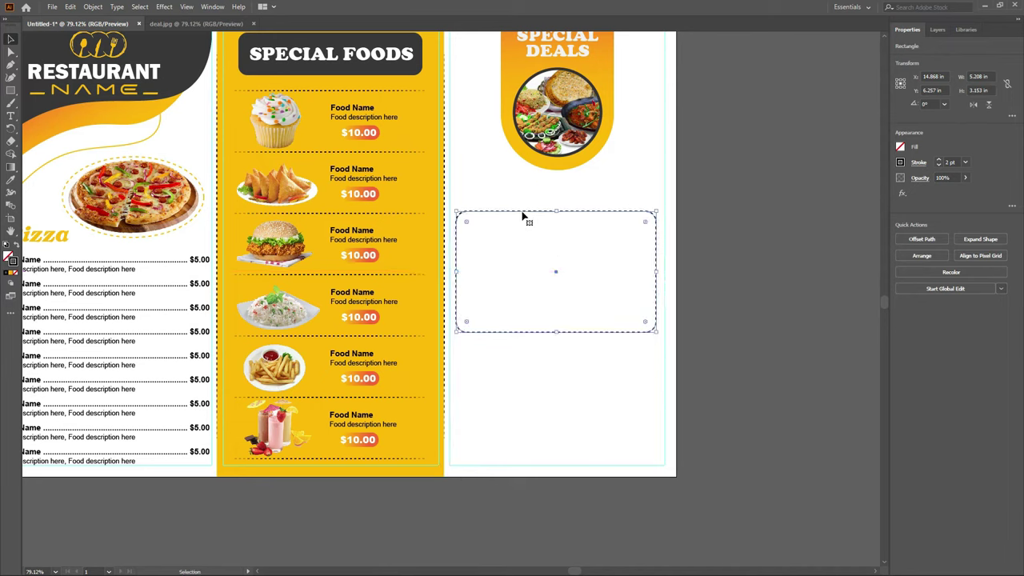
click(611, 371)
Cut the box's top edge at two points with Scissors and delete that segment.
click(11, 142)
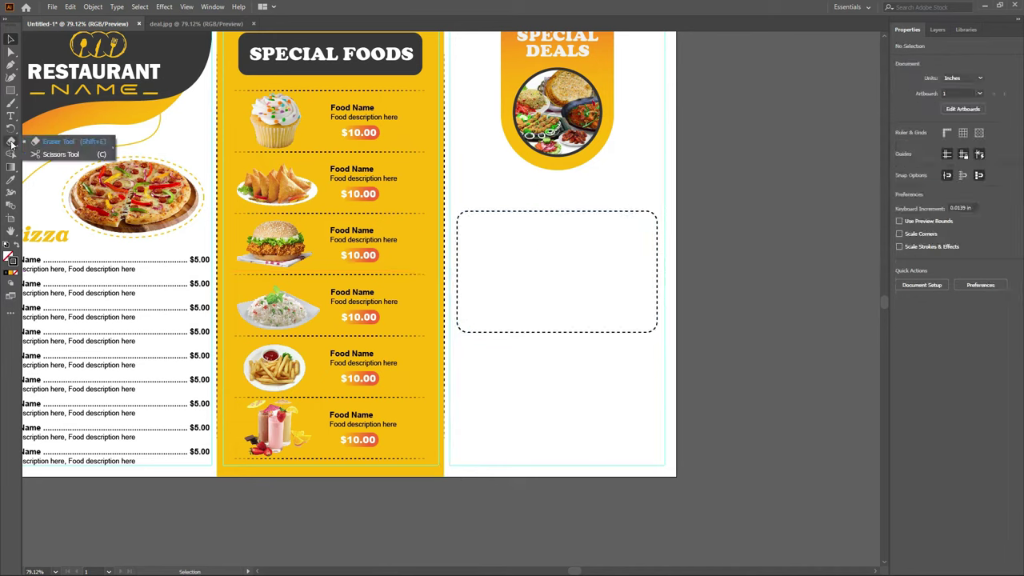
click(60, 153)
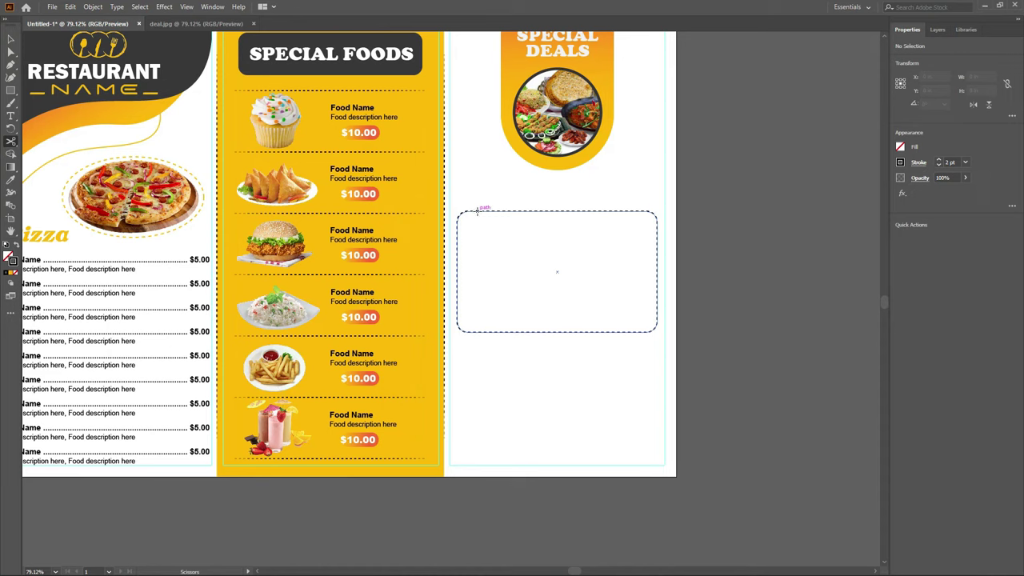
click(477, 209)
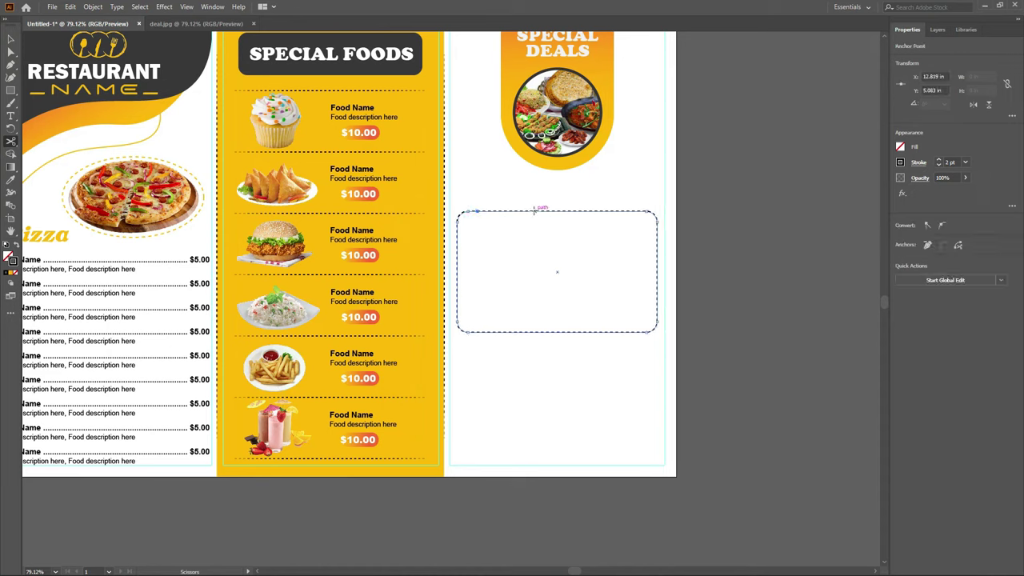
click(533, 210)
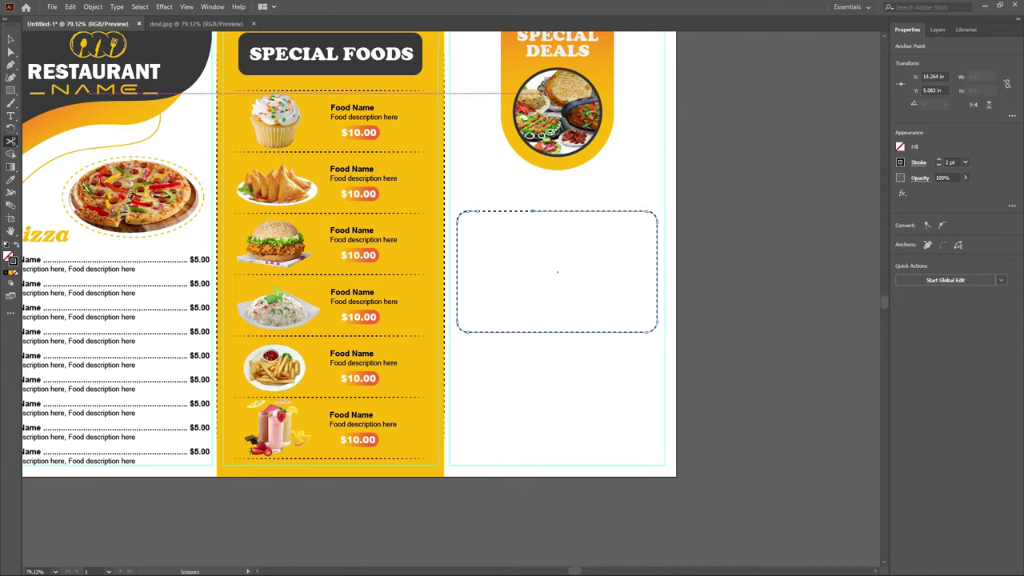
click(10, 38)
click(544, 391)
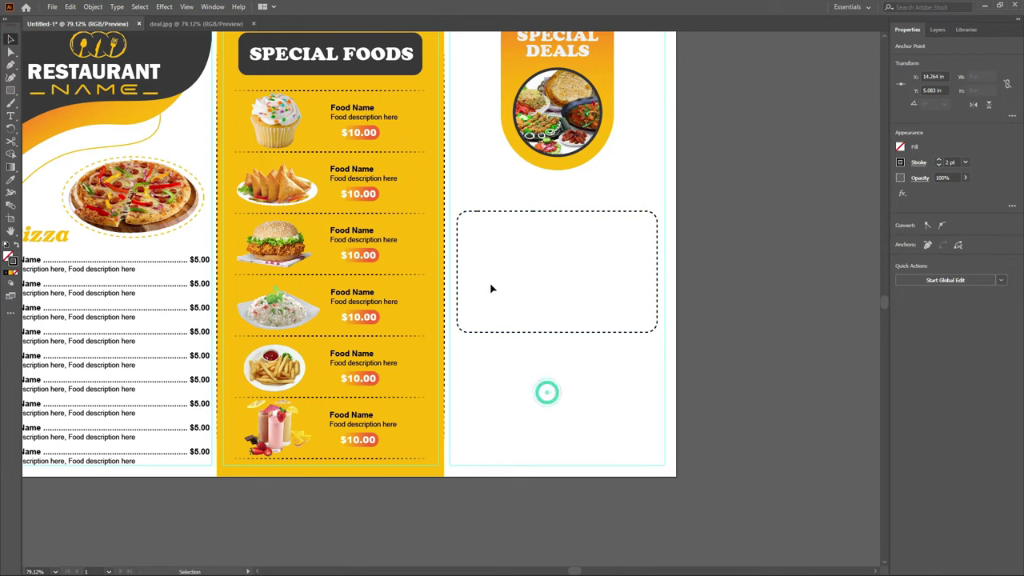
click(496, 212)
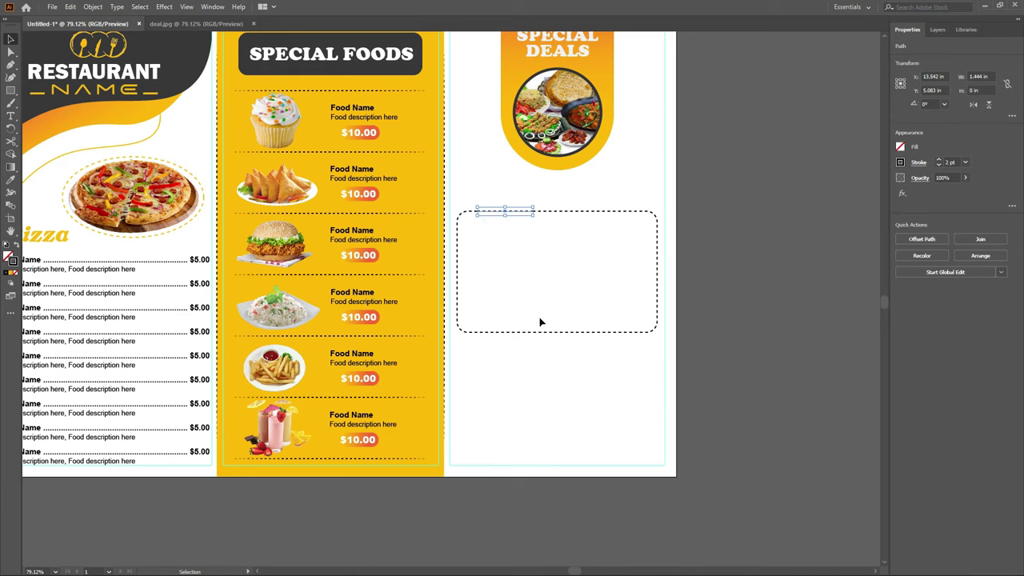
key(Delete)
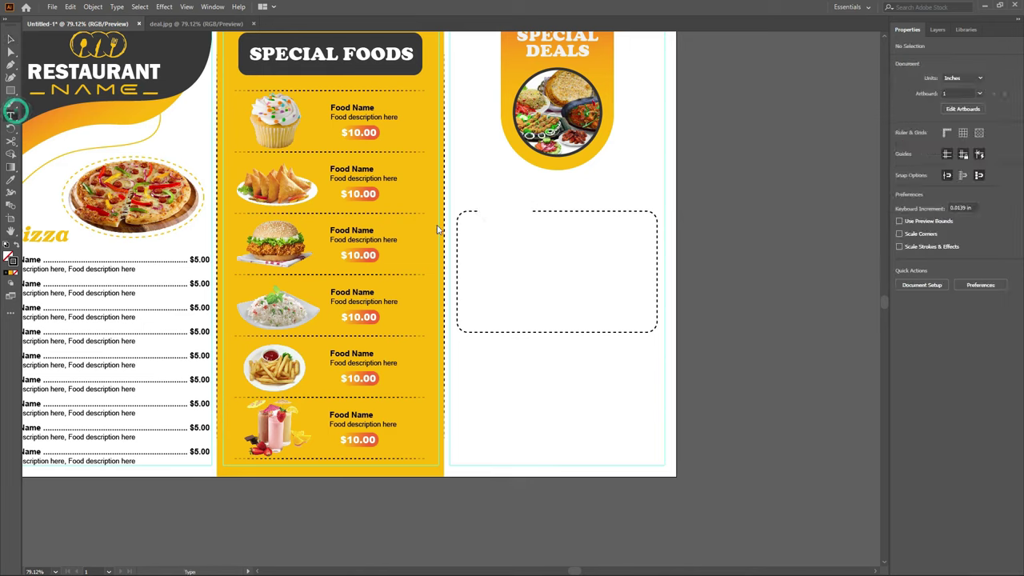
Type the Deal-1 label at the gap in the box's top border.
click(11, 115)
click(486, 209)
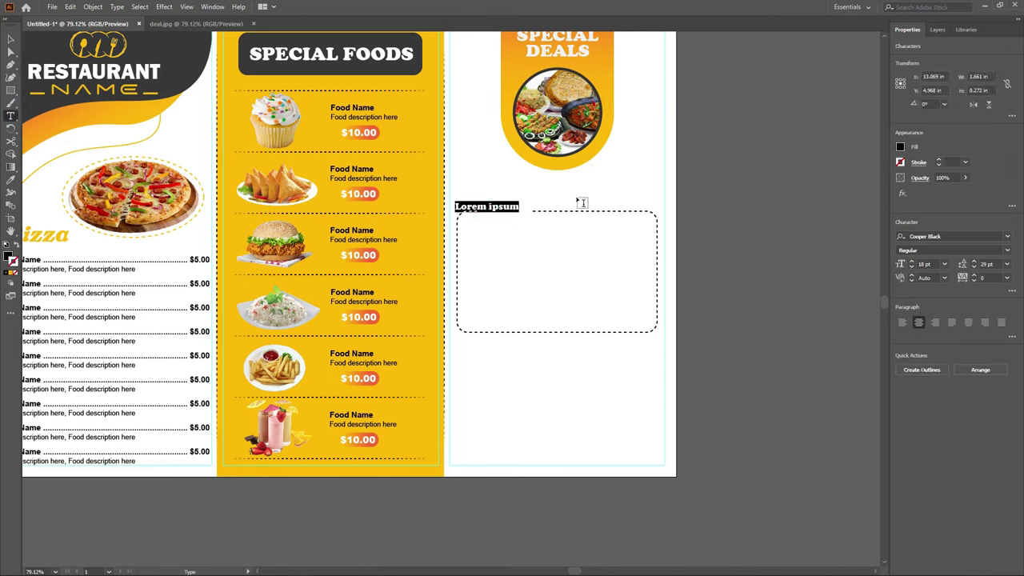
key(BackSpace)
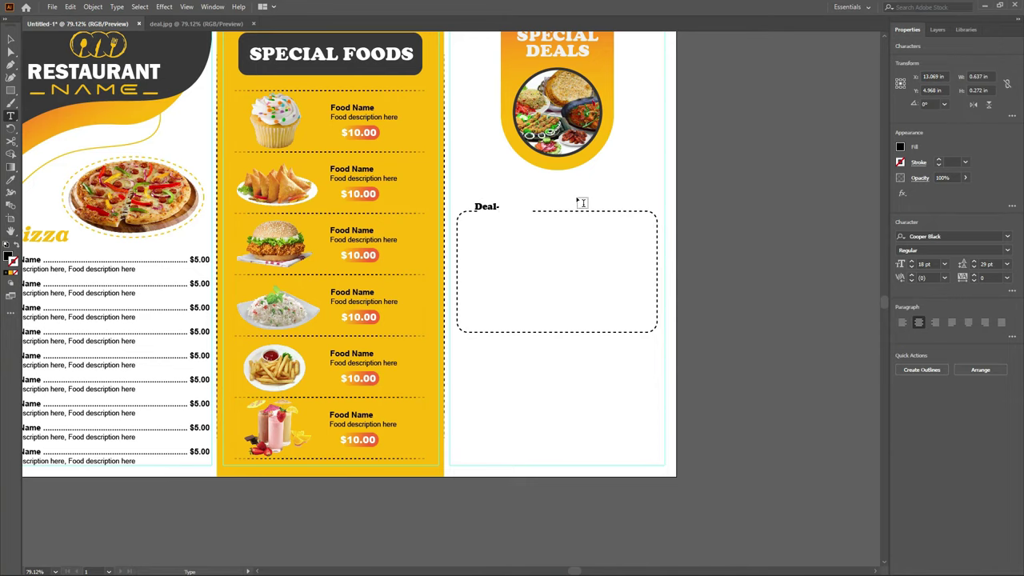
text(1)
key(Escape)
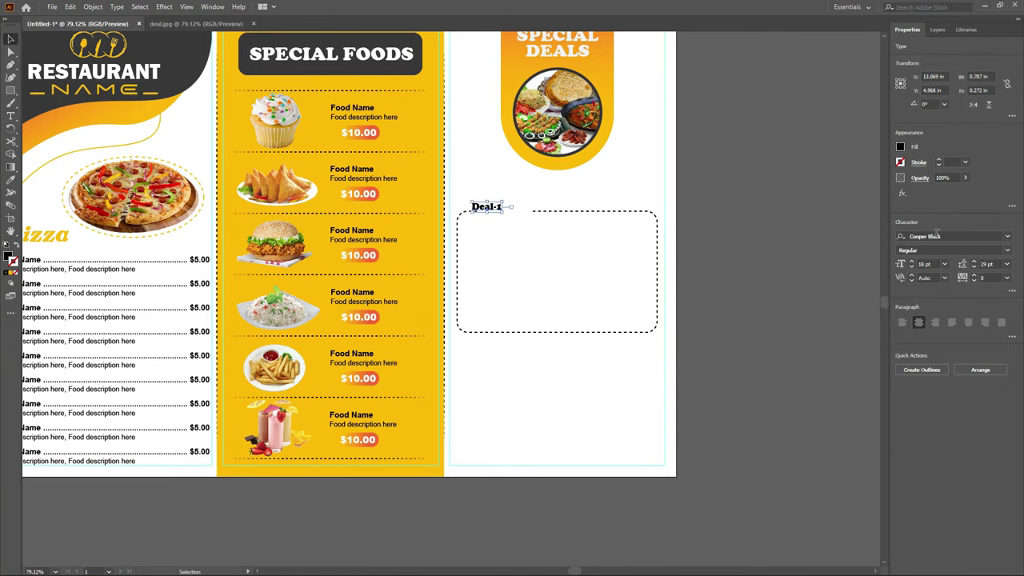
Set the Deal-1 label to Arial Black at 30 pt.
click(1007, 237)
click(800, 305)
click(1007, 254)
click(919, 355)
click(925, 264)
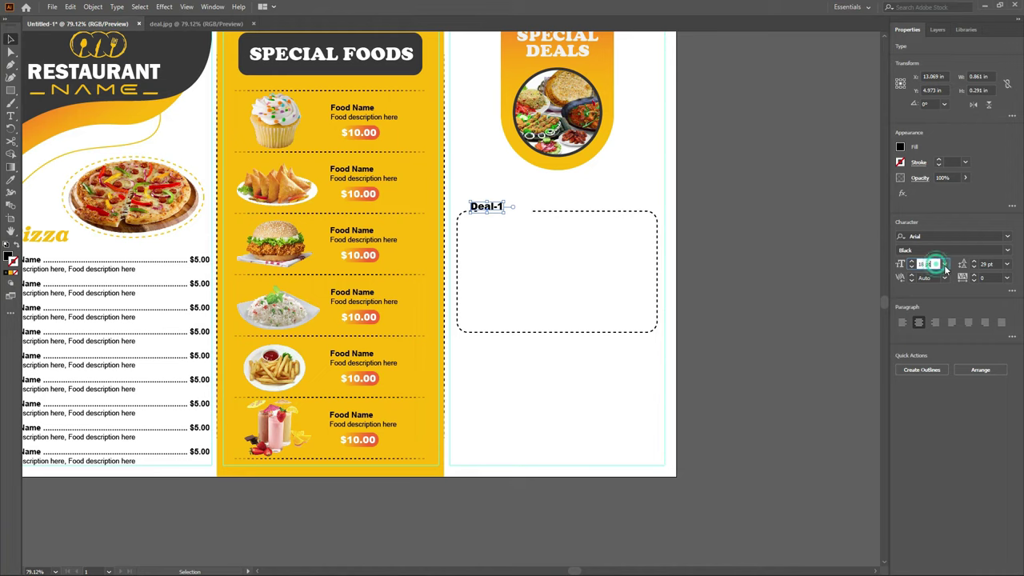
scroll(931, 264, up, 1)
scroll(940, 268, up, 1)
scroll(941, 272, up, 2)
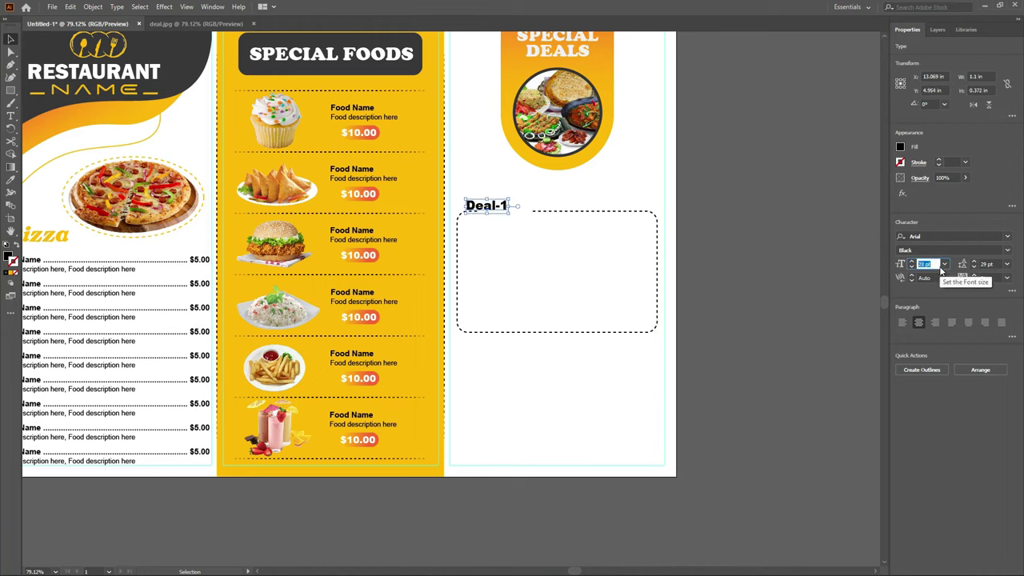
scroll(942, 272, up, 2)
scroll(941, 272, up, 3)
scroll(941, 274, up, 3)
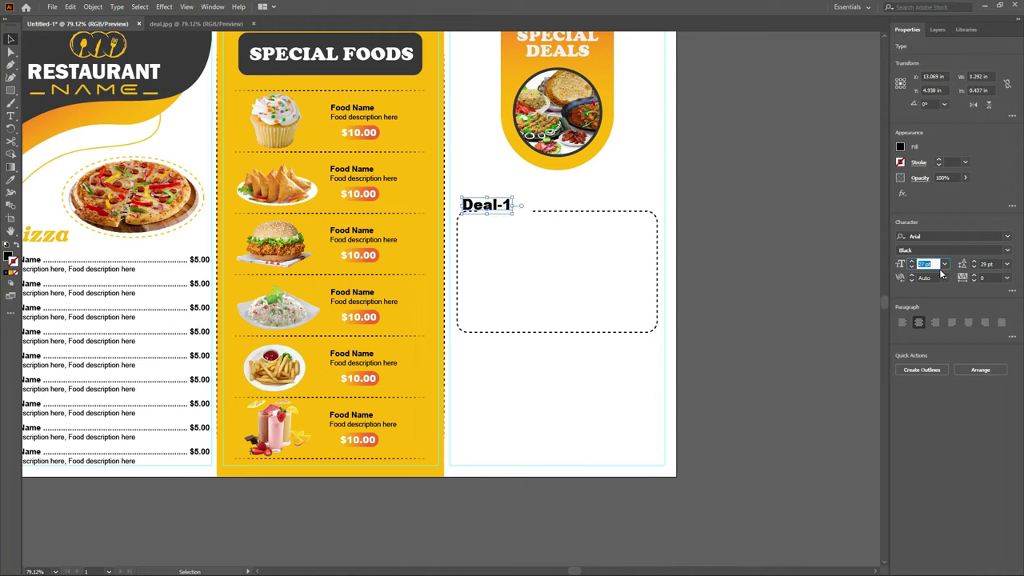
Move Deal-1 into the border gap and colour it yellow with the Eyedropper.
mouse_move(495, 206)
mouse_down()
mouse_move(515, 211)
mouse_move(521, 242)
mouse_up()
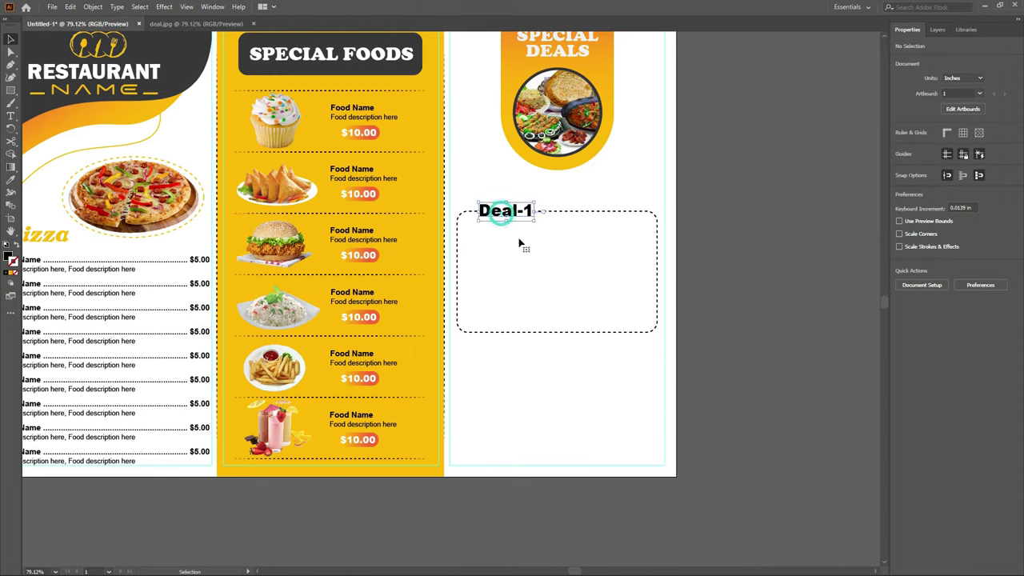
click(584, 265)
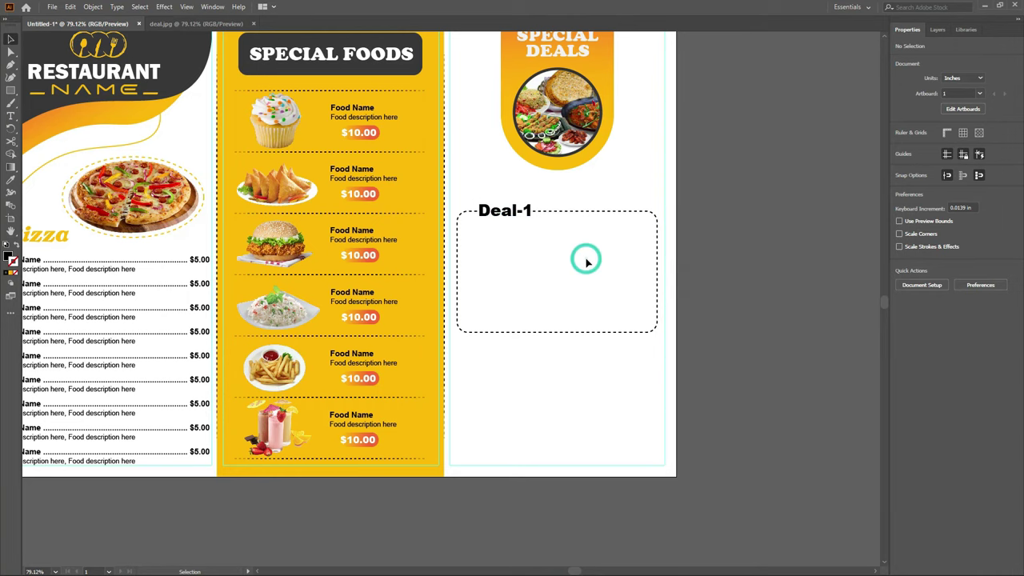
click(514, 218)
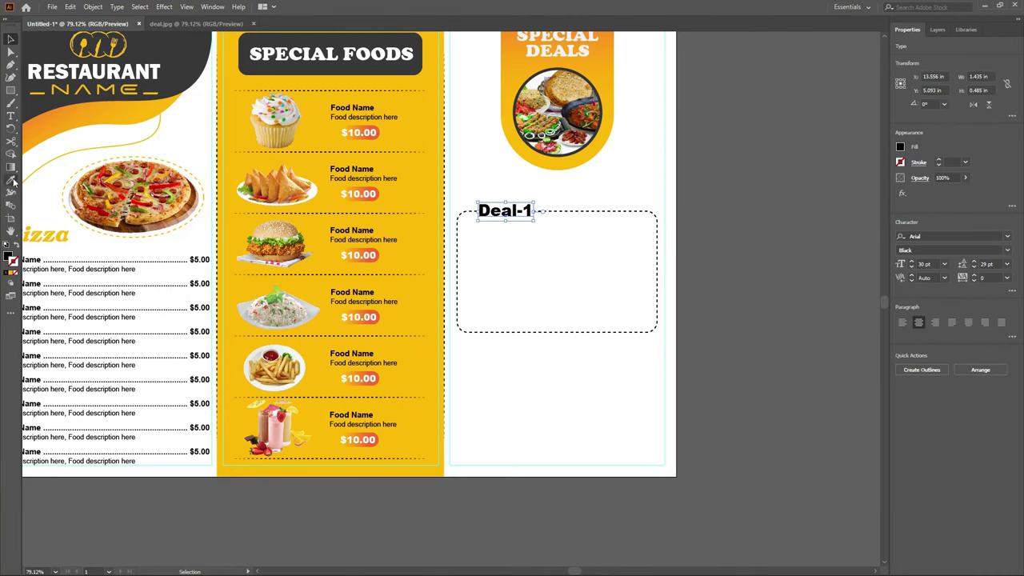
click(10, 179)
click(431, 186)
click(11, 39)
click(528, 282)
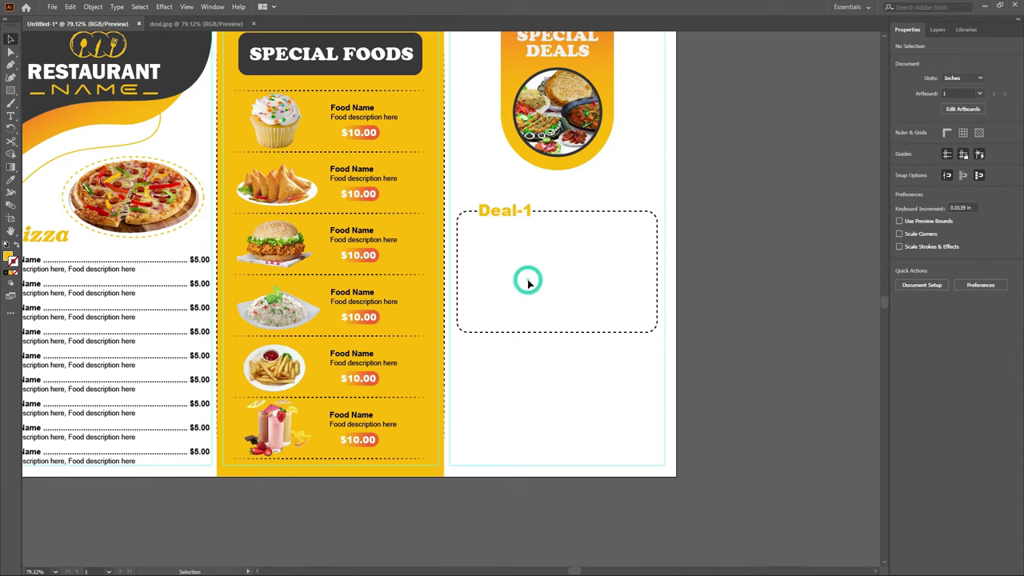
Copy a pizza menu row into the Deal-1 box and trim leader dots so the price fits.
click(72, 270)
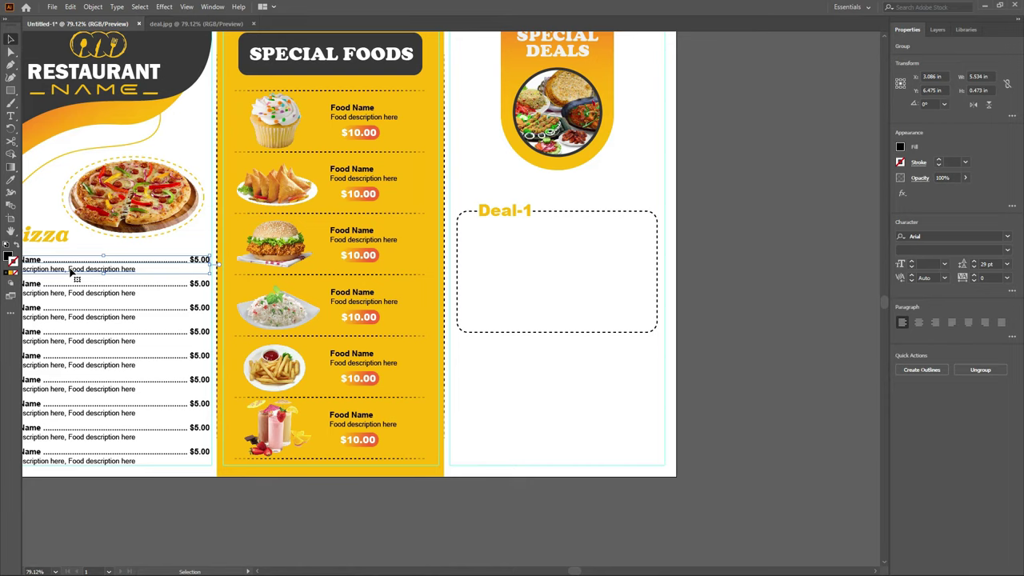
mouse_move(71, 271)
mouse_down()
mouse_move(532, 254)
mouse_move(534, 238)
mouse_up()
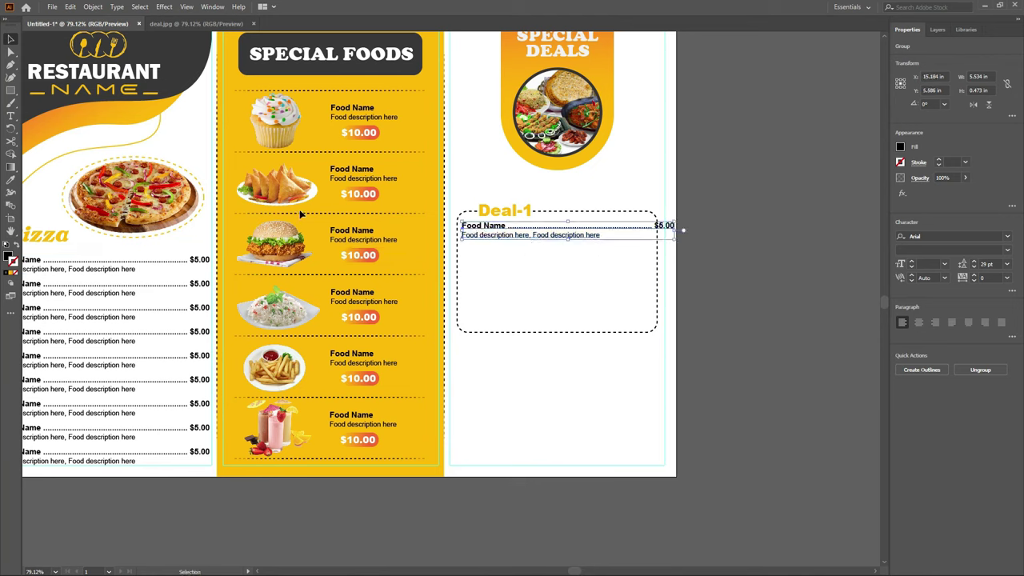
click(10, 114)
click(635, 226)
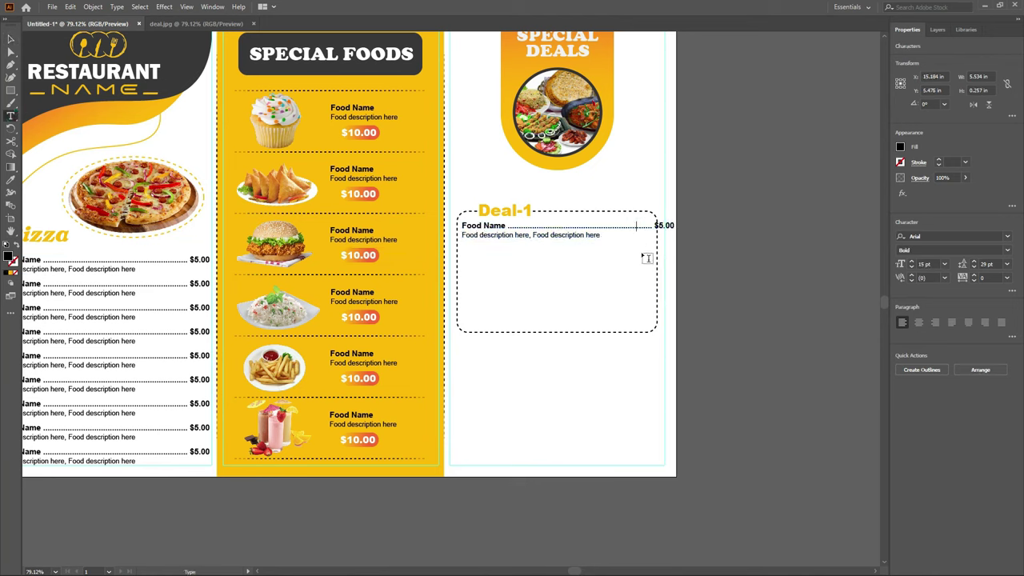
key(BackSpace)
key(BackSpace)
key(BackSpace)
key(BackSpace)
key(BackSpace)
key(BackSpace)
click(10, 39)
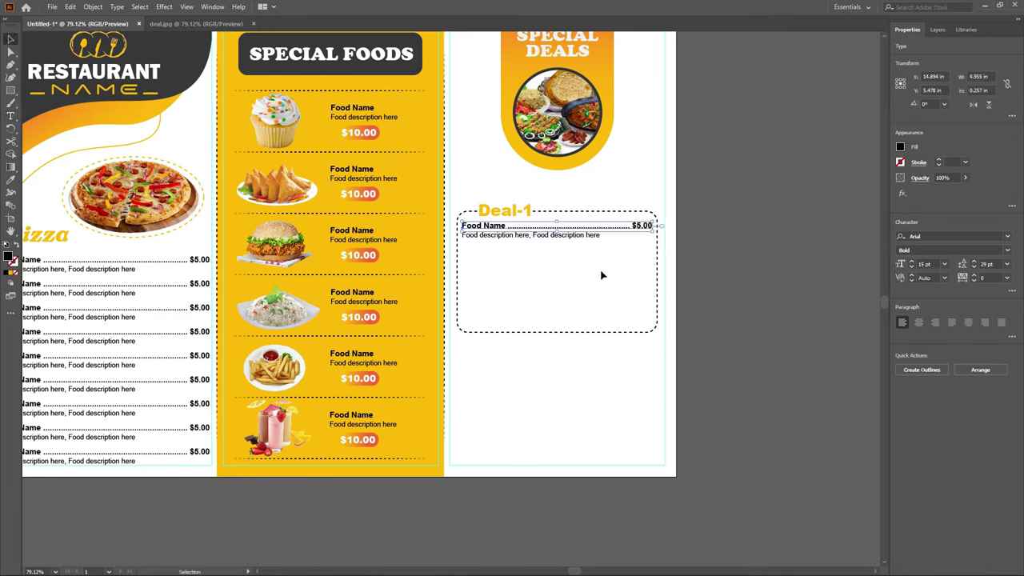
Duplicate the Food Name row into five stacked rows with Ctrl+D and nudge them up.
click(541, 241)
drag(538, 240, 539, 259)
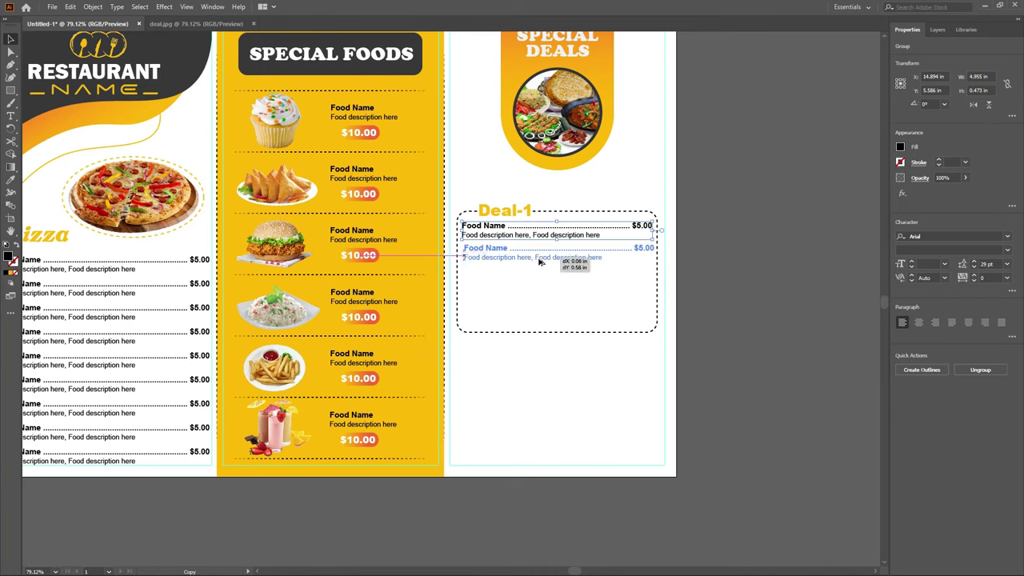
drag(539, 259, 520, 287)
key(ctrl+d)
key(ctrl+d)
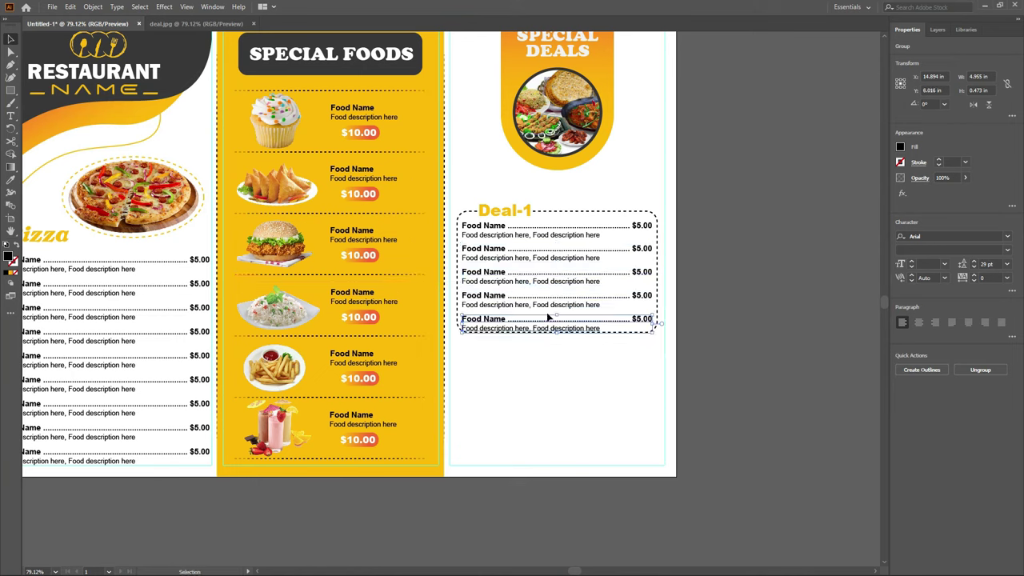
shift+click(501, 299)
shift+click(490, 281)
shift+click(487, 258)
shift+click(484, 233)
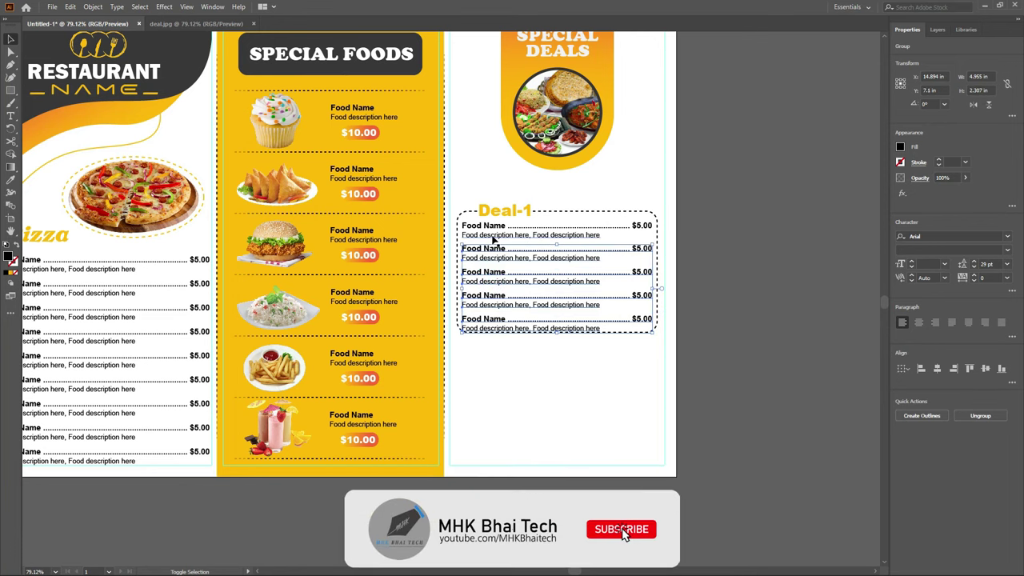
key(Up)
key(Up)
Lengthen the Deal-1 border slightly and group the whole box with Ctrl+G.
click(629, 364)
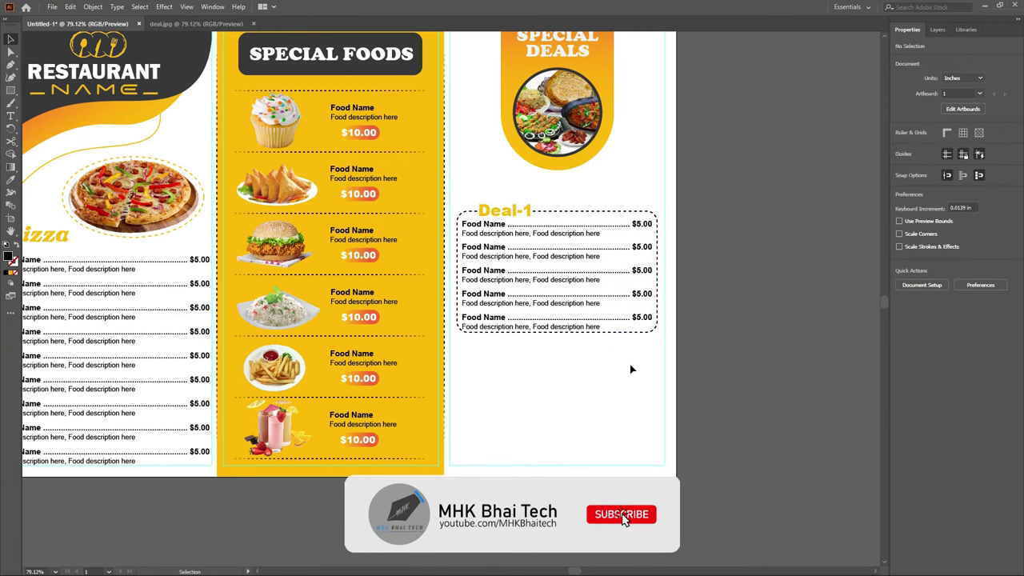
click(608, 331)
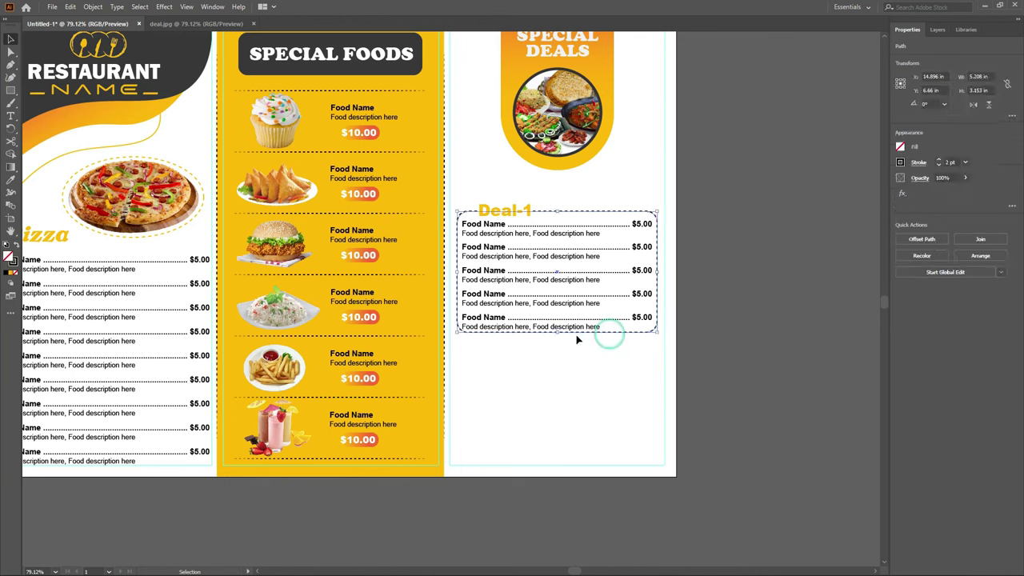
drag(556, 331, 557, 339)
click(559, 364)
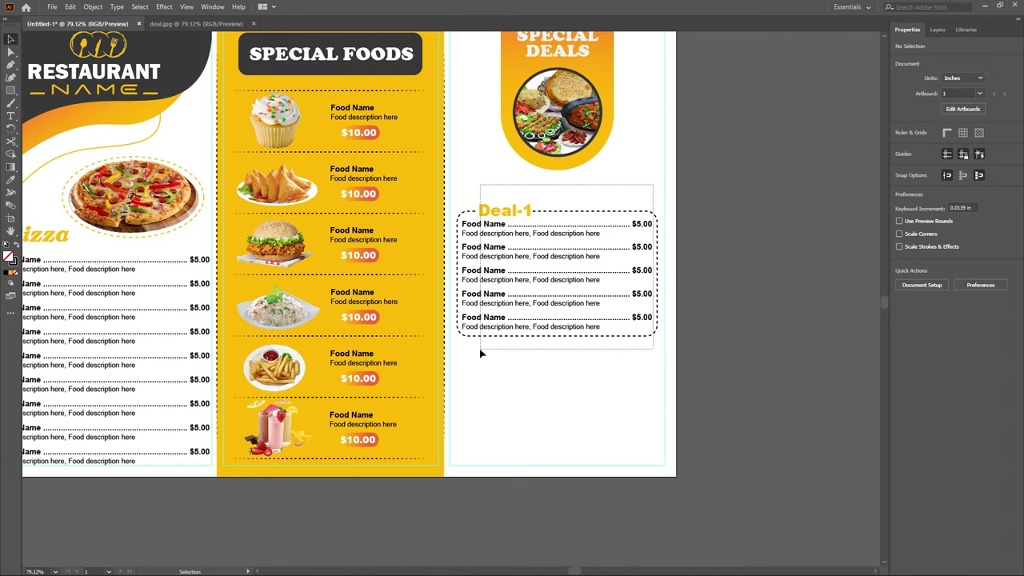
drag(640, 229, 480, 352)
key(ctrl+g)
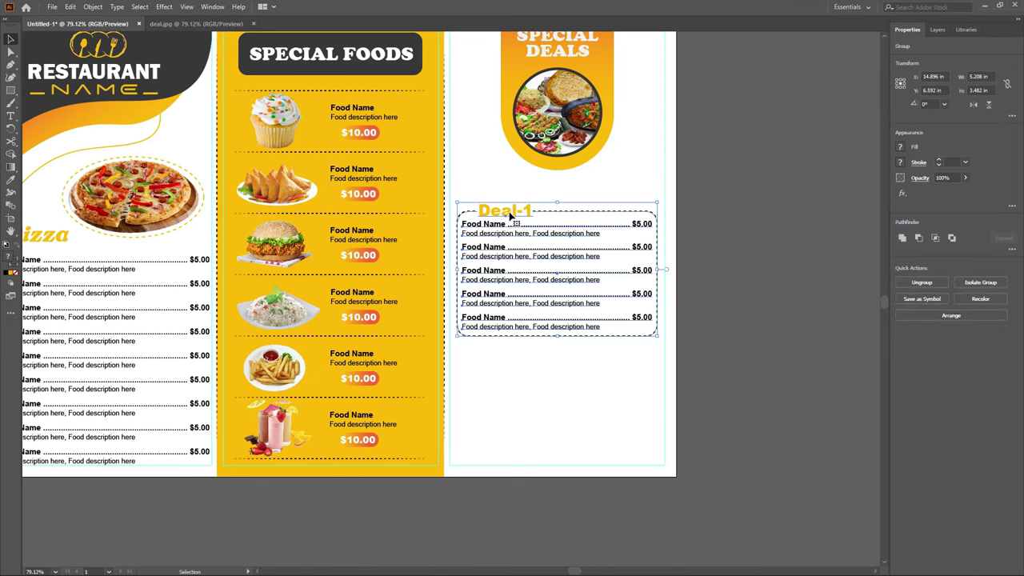
Drag a copy of the Deal-1 box below the original and nudge both boxes up.
drag(509, 214, 509, 341)
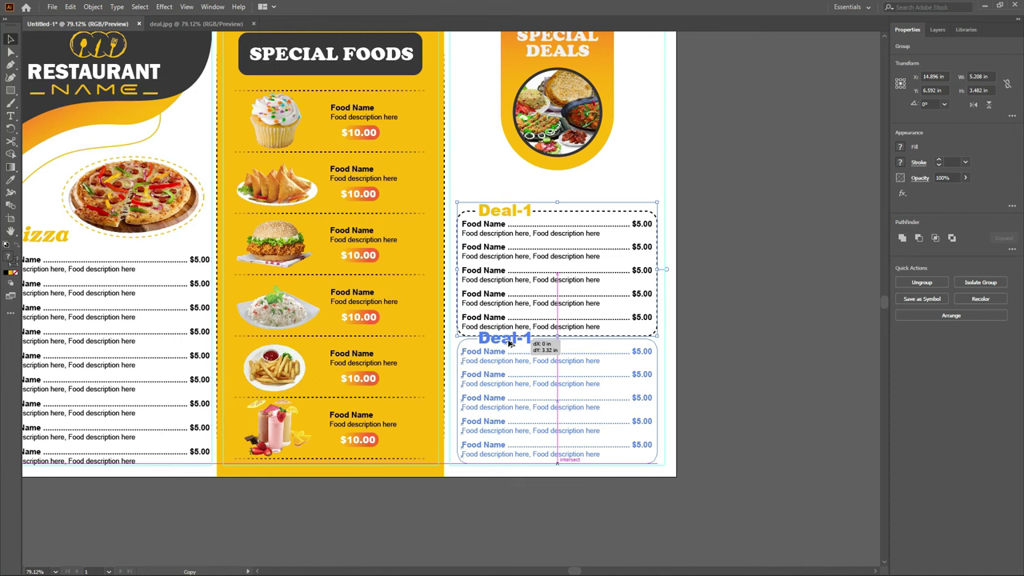
drag(509, 342, 508, 343)
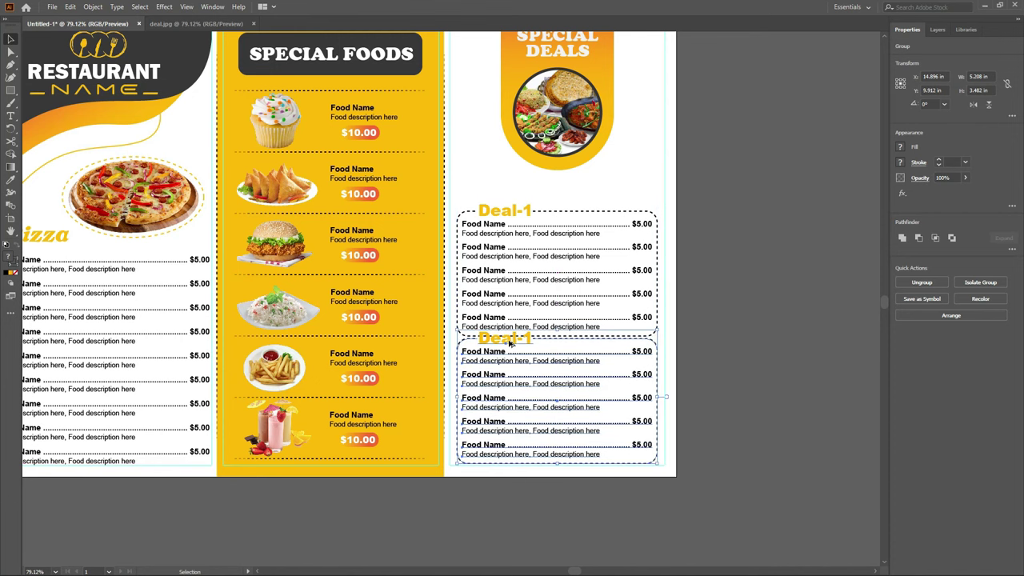
shift+click(538, 299)
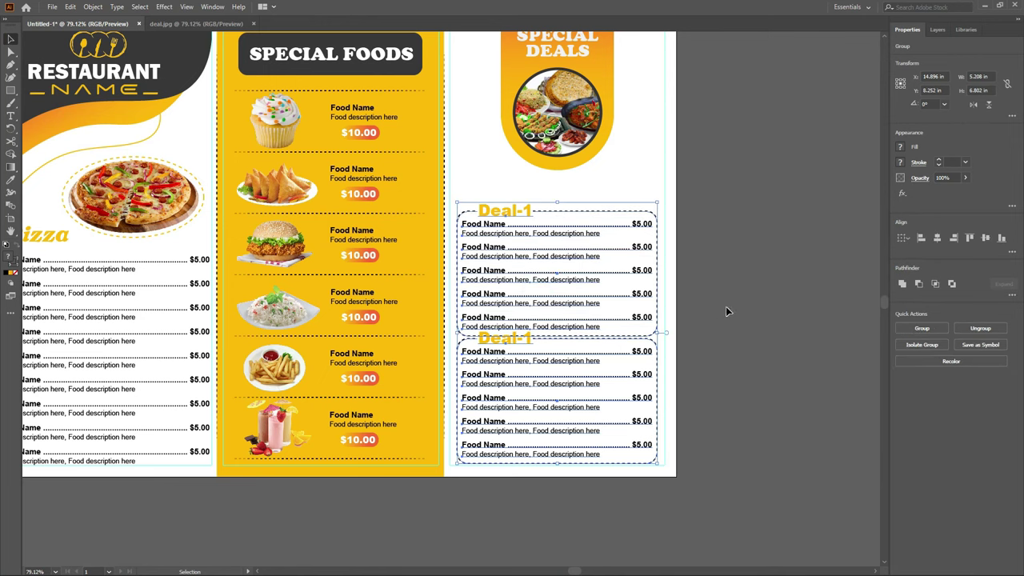
key(Up)
key(Up)
key(Up)
key(Up)
key(Up)
key(Up)
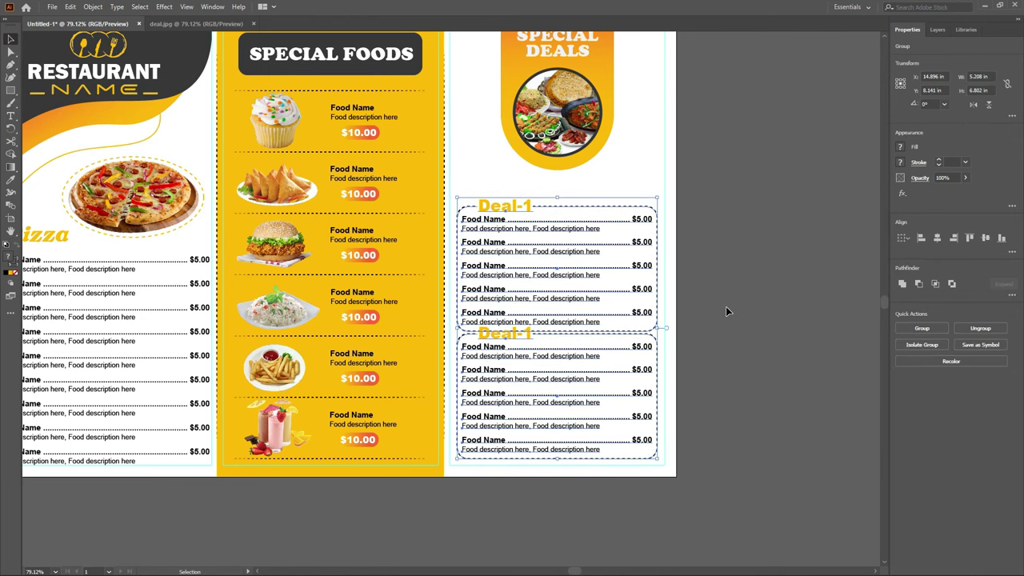
key(Up)
key(Up)
key(Up)
key(Up)
key(Up)
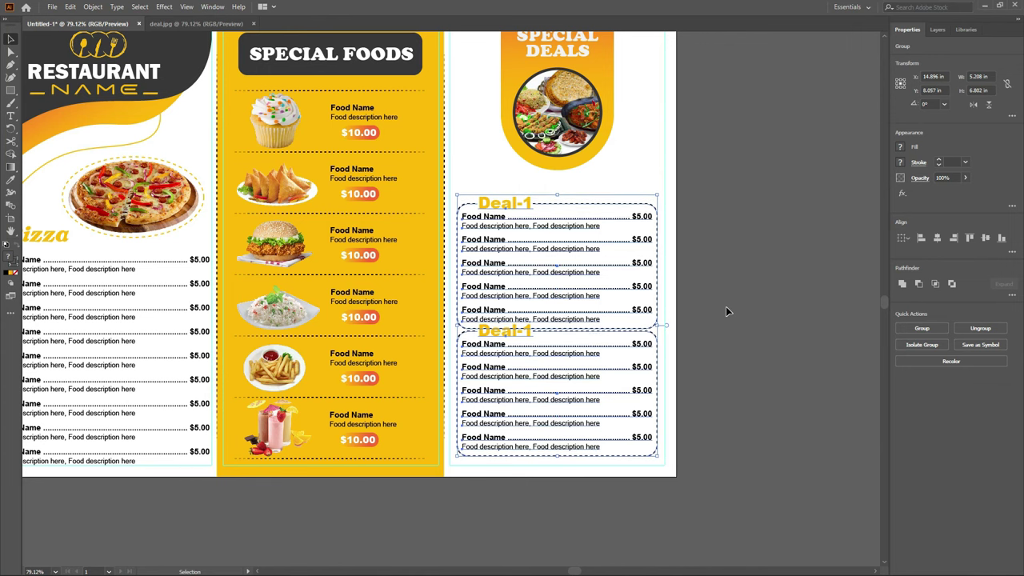
key(Up)
key(Up)
key(Up)
key(Up)
key(Up)
key(Up)
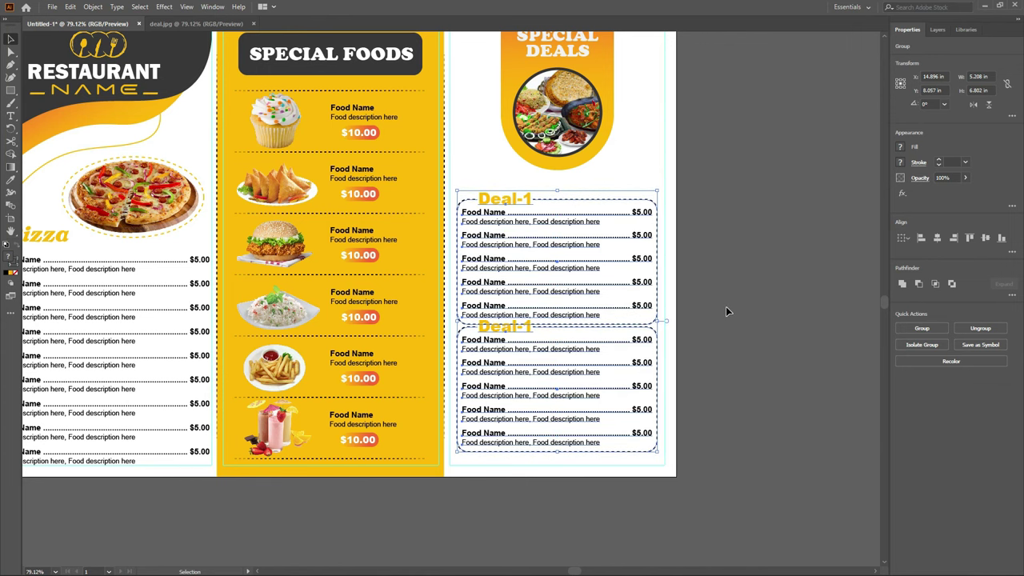
key(Up)
key(Up)
key(Up)
key(Up)
key(Up)
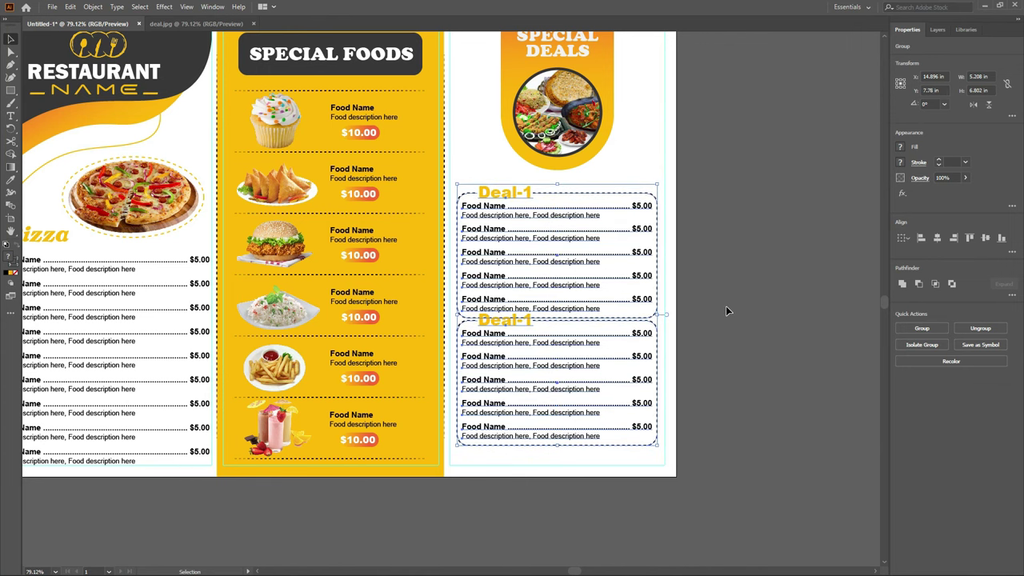
Nudge the lower deal box down a few steps to even the spacing.
click(724, 342)
click(607, 357)
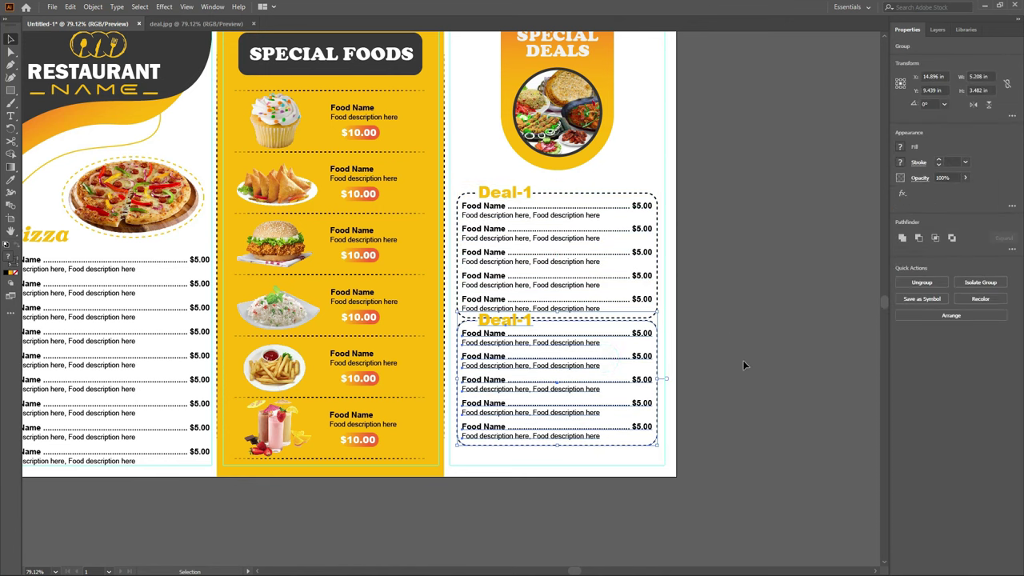
key(Down)
key(Down)
key(Down)
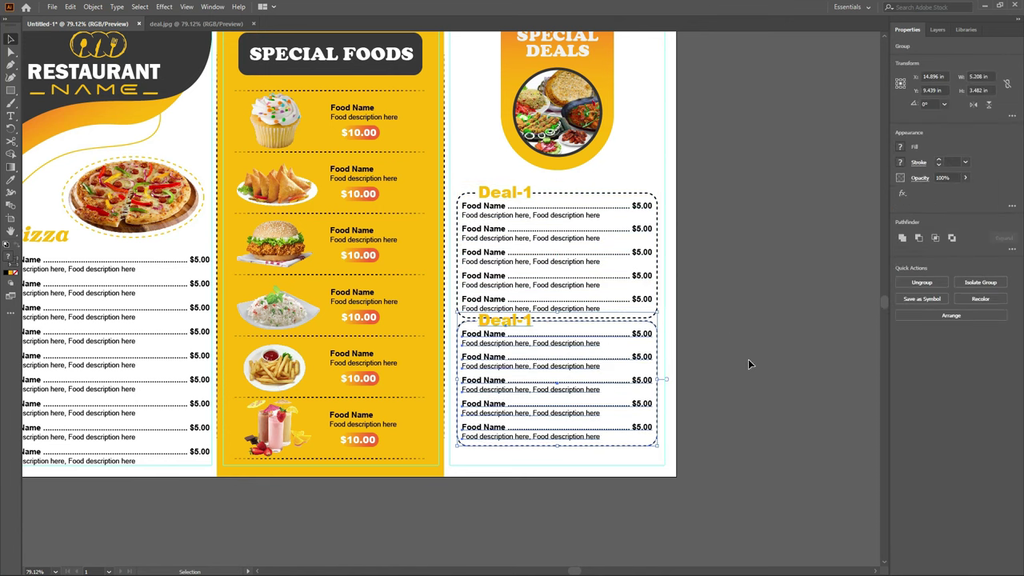
key(Down)
key(Down)
key(Down)
key(Down)
key(Down)
key(Down)
key(Down)
key(Down)
key(Down)
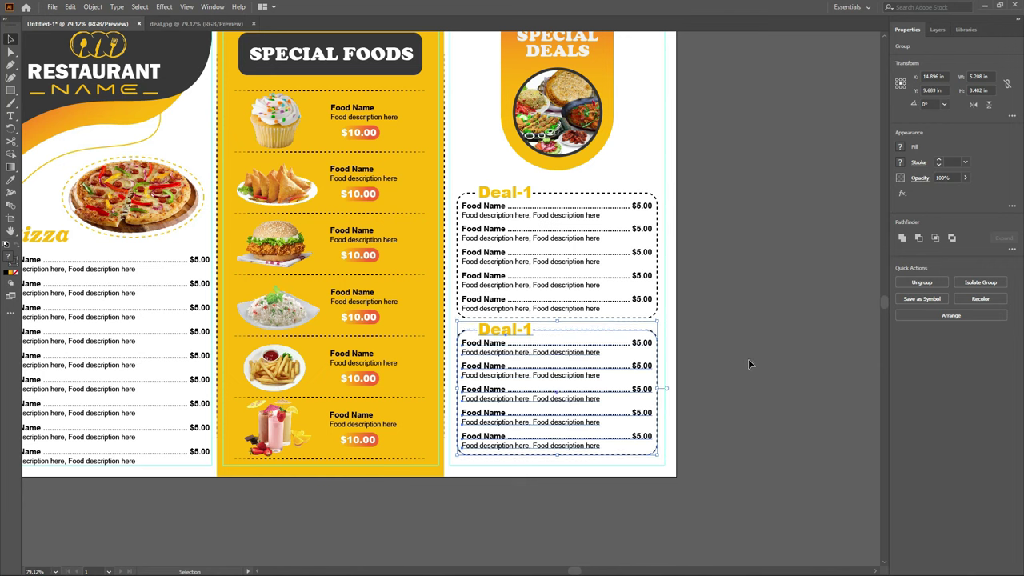
key(Down)
key(Down)
key(Down)
key(Down)
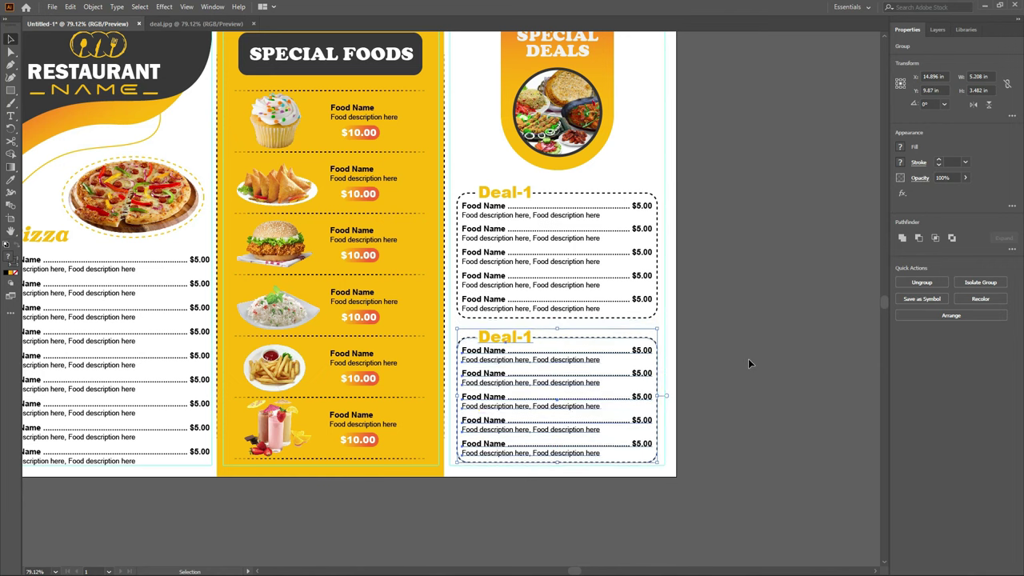
key(Down)
key(Down)
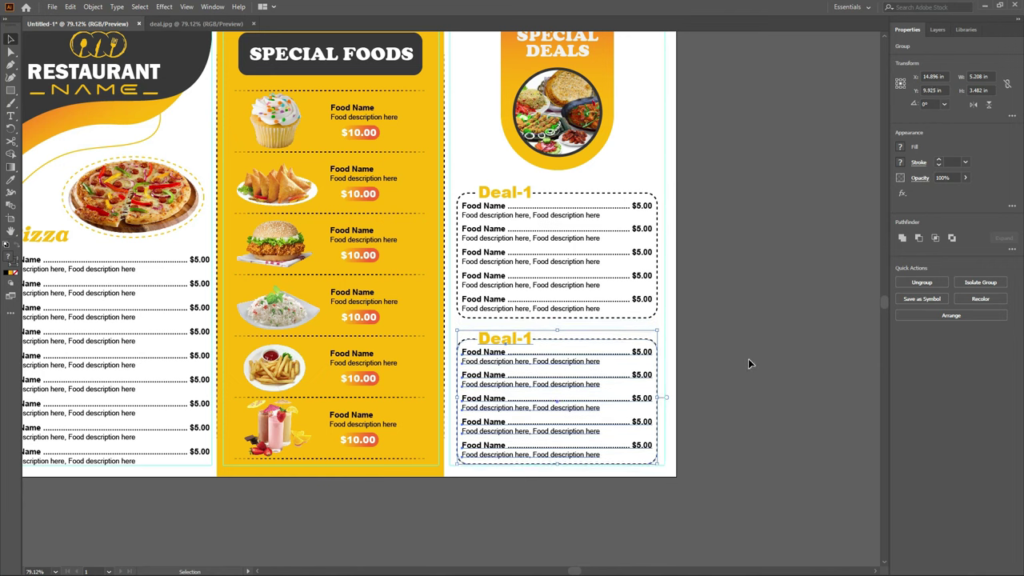
click(749, 361)
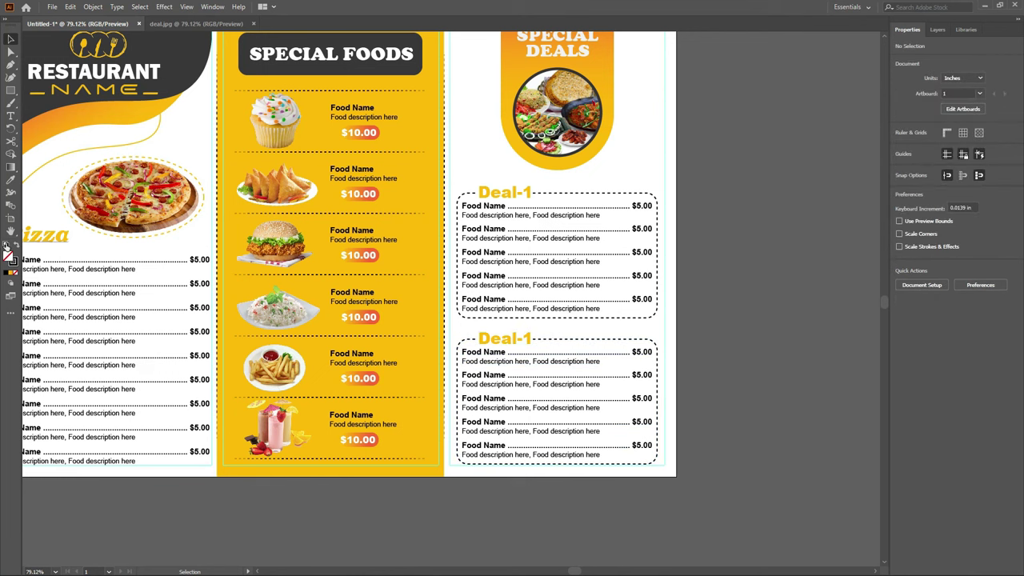
Change the lower label's 1 to 2 so it reads 'Deal-2', then fit the artboard with Ctrl+0.
click(12, 114)
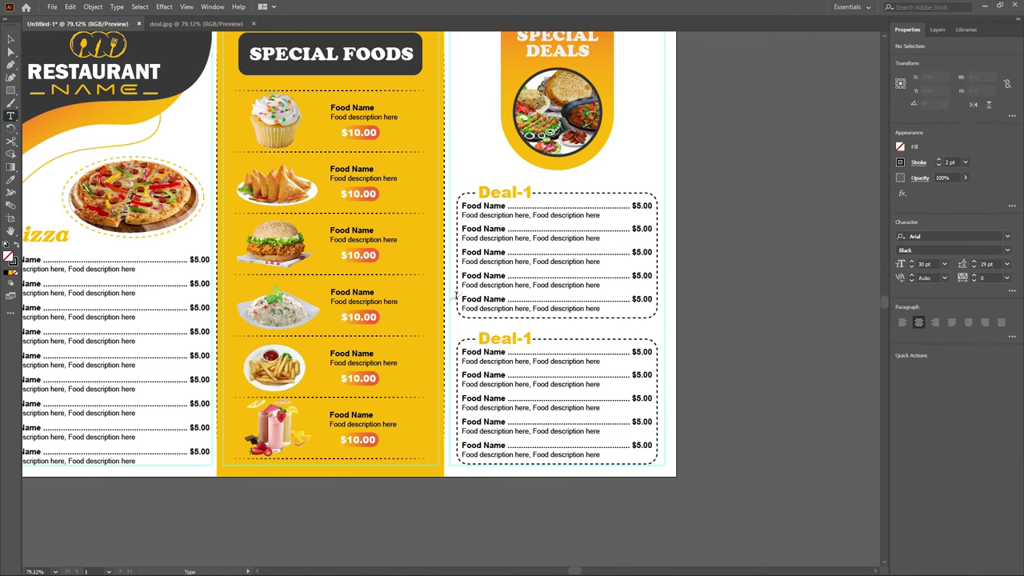
click(532, 338)
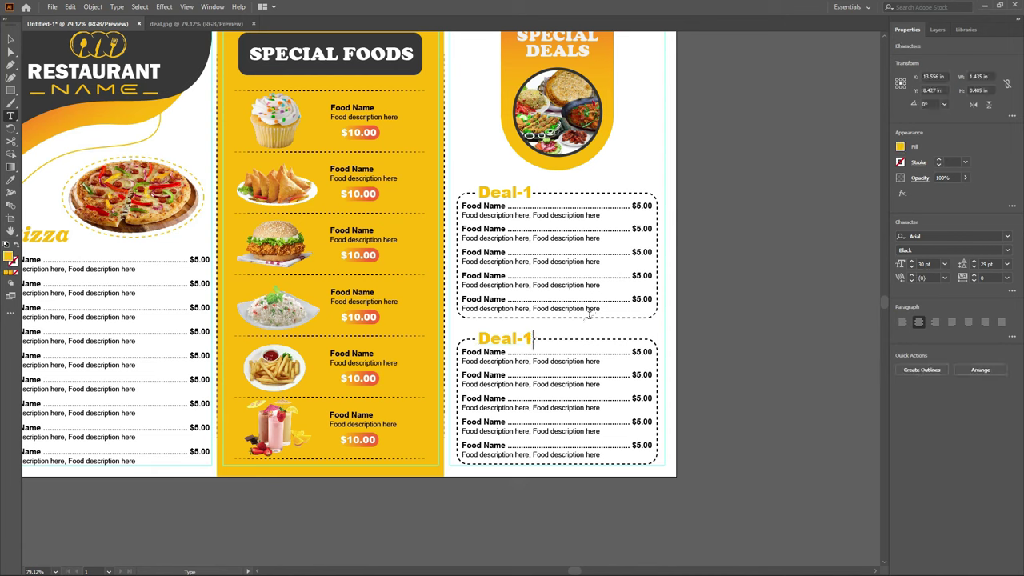
key(BackSpace)
text(2)
key(Escape)
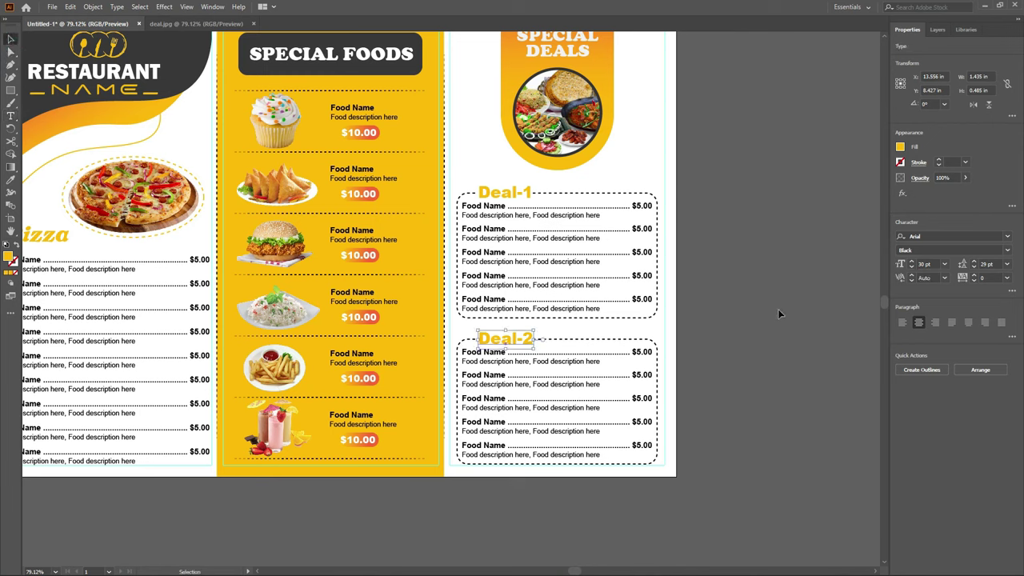
click(751, 291)
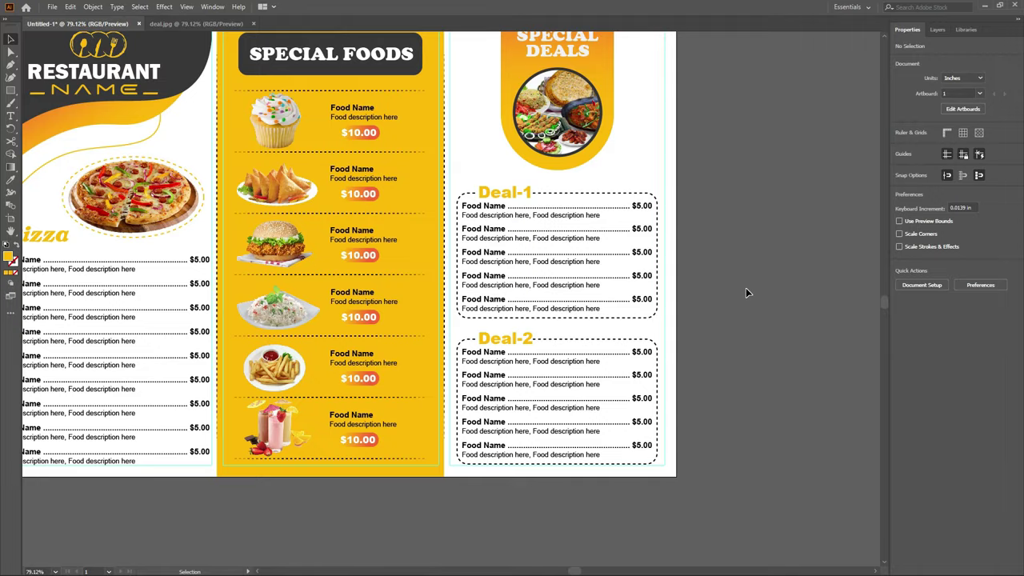
key(ctrl+0)
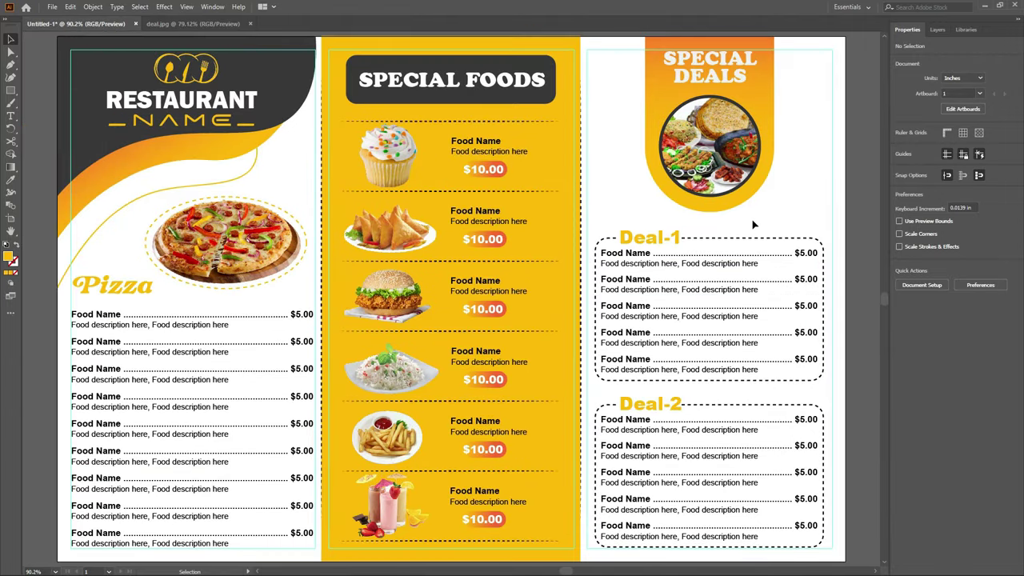